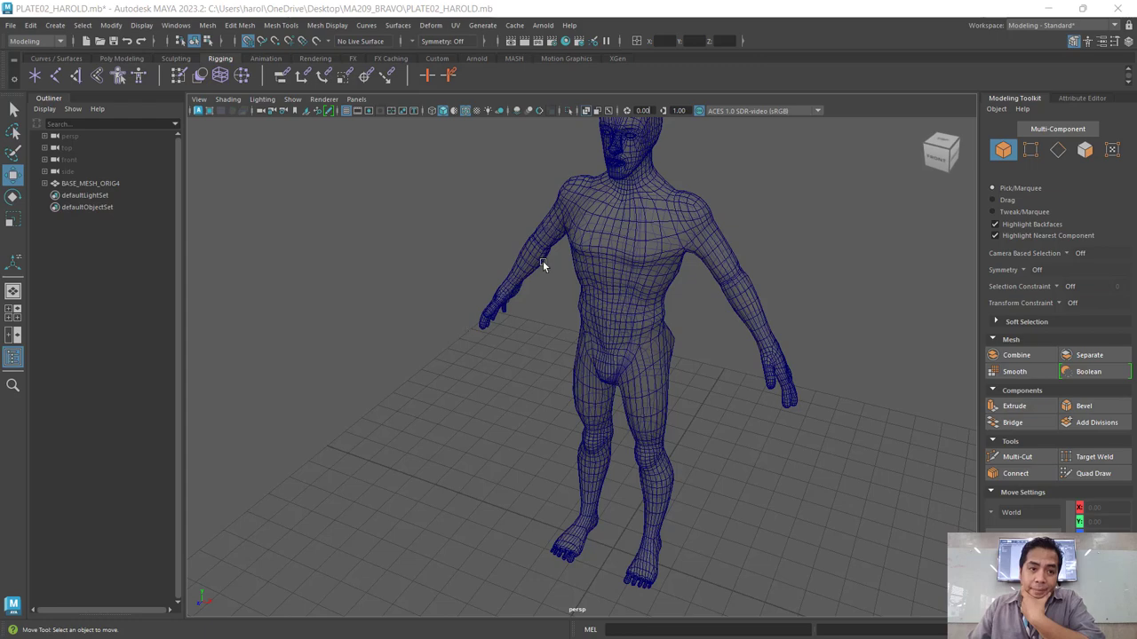
Select BASE_MESH_ORIG4, save the scene, and freeze the mesh's transformations.
click(540, 254)
alt+drag(439, 254, 443, 304)
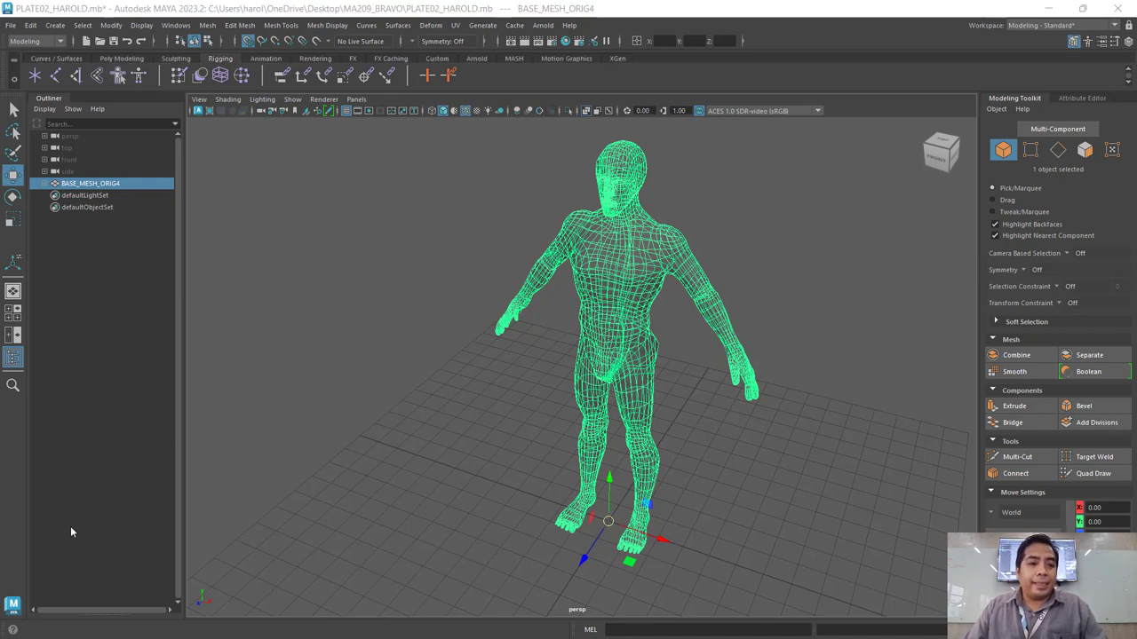
click(312, 228)
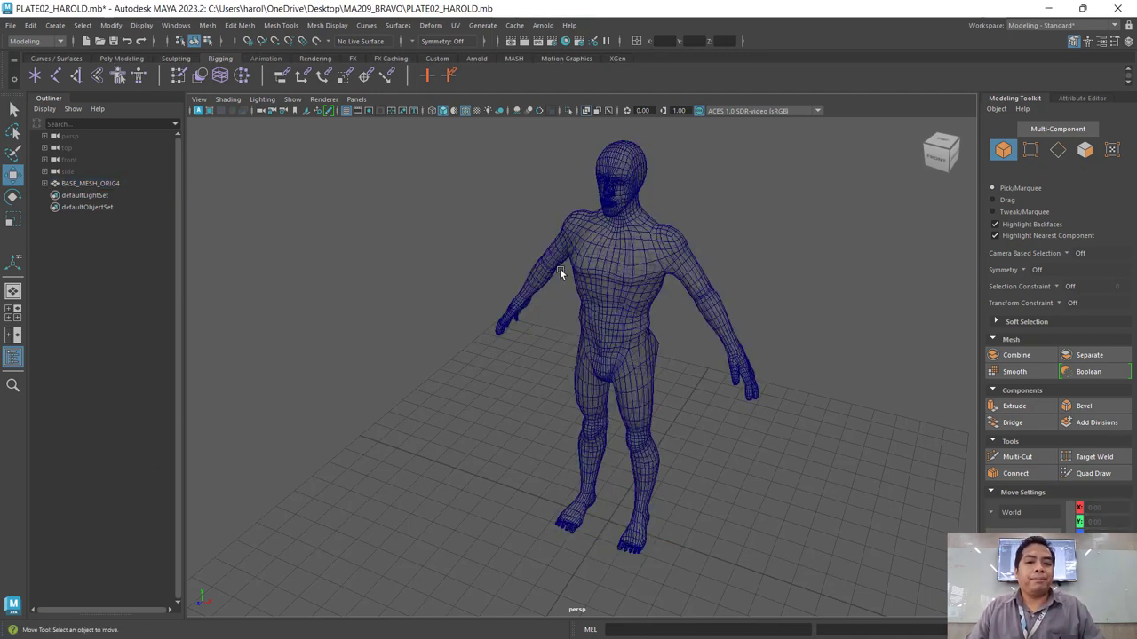
click(622, 264)
key(ctrl+s)
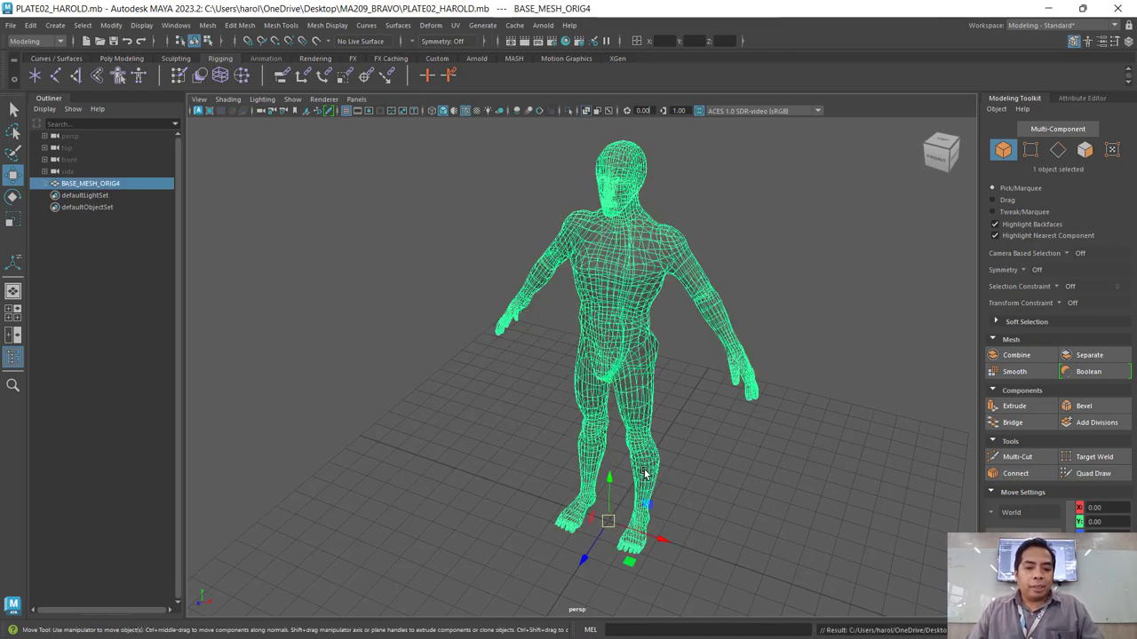
click(111, 25)
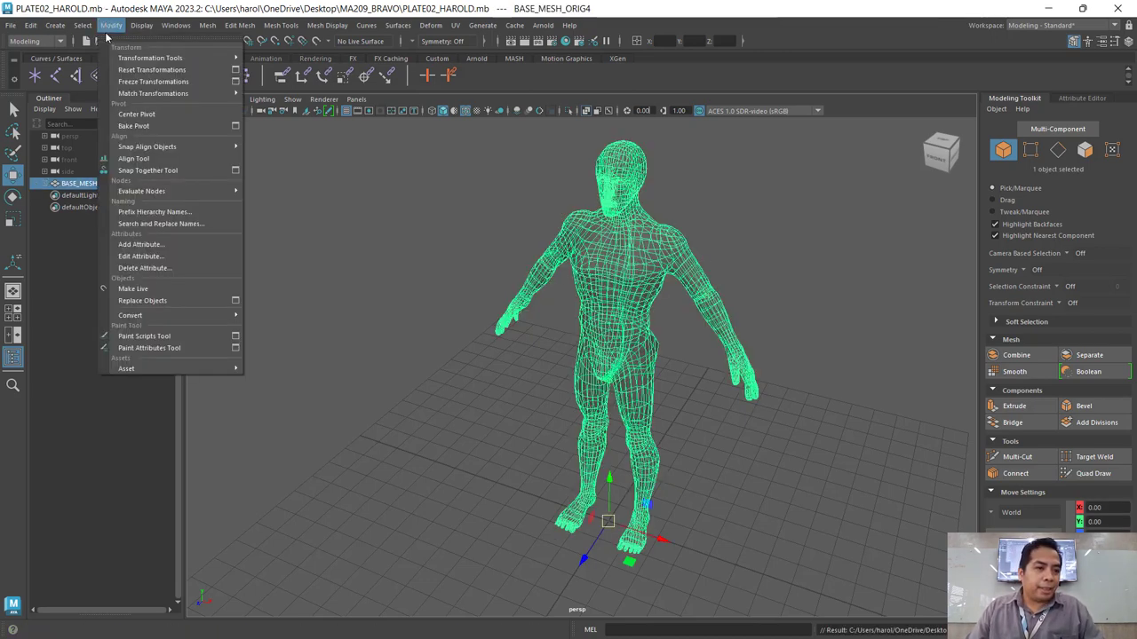
click(168, 82)
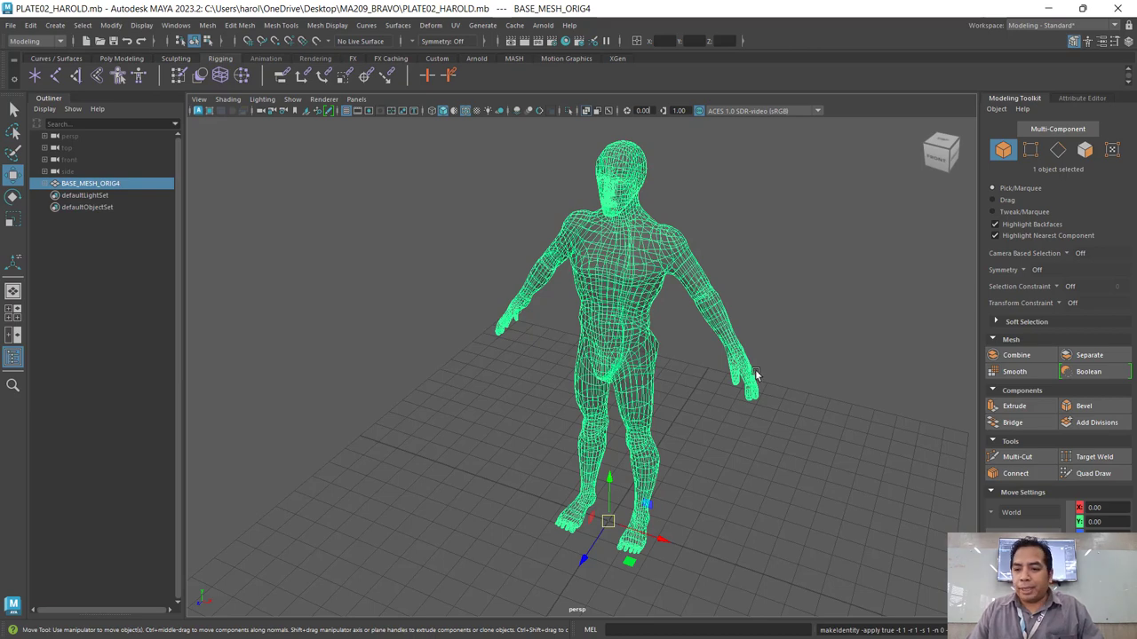
Adjust the view around the model and switch to the top, perspective, front and side four-view layout.
mouse_move(735, 418)
alt+mouse_down()
mouse_move(685, 452)
mouse_move(729, 422)
alt+mouse_up()
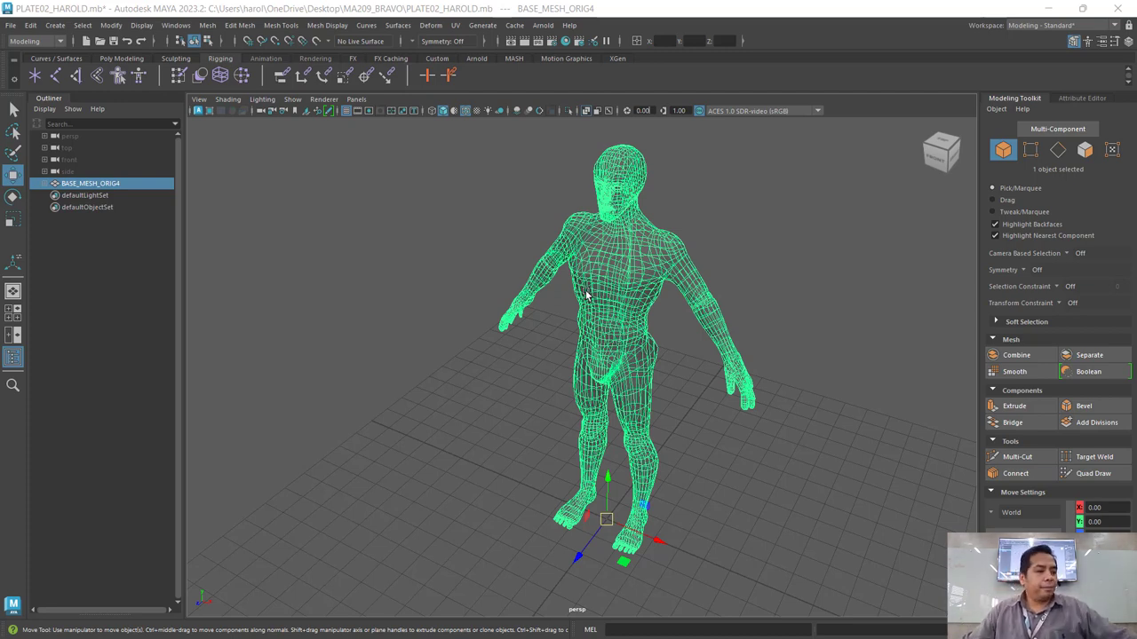
scroll(456, 185, down, 3)
scroll(454, 249, up, 3)
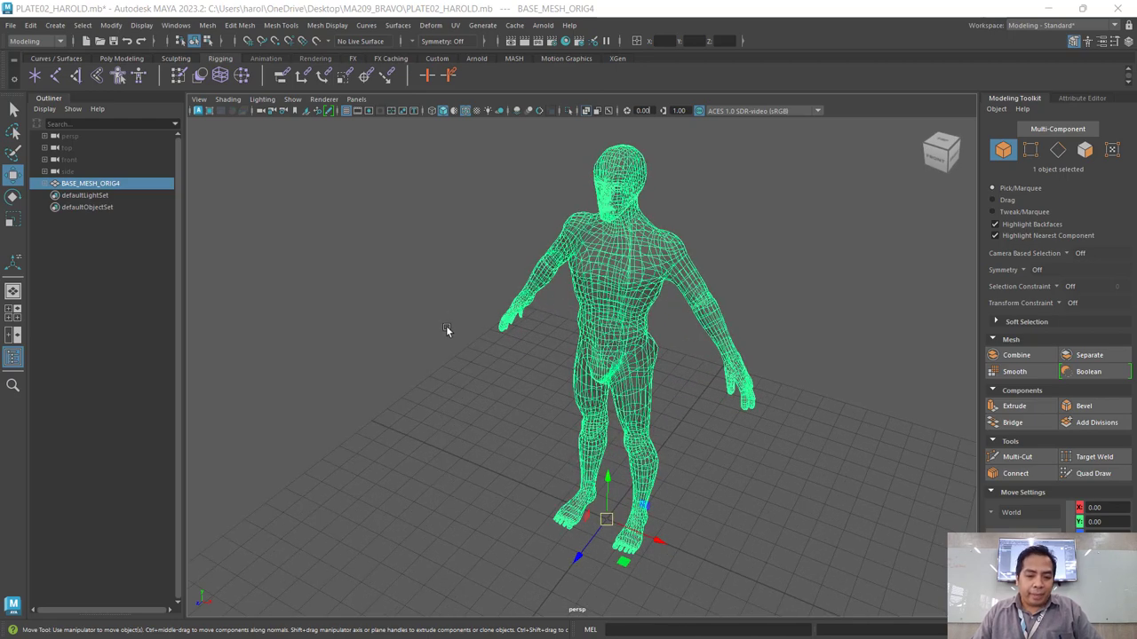
alt+drag(449, 330, 457, 343)
mouse_move(455, 366)
alt+middle_down()
mouse_move(513, 385)
mouse_move(551, 372)
mouse_move(526, 379)
alt+middle_up()
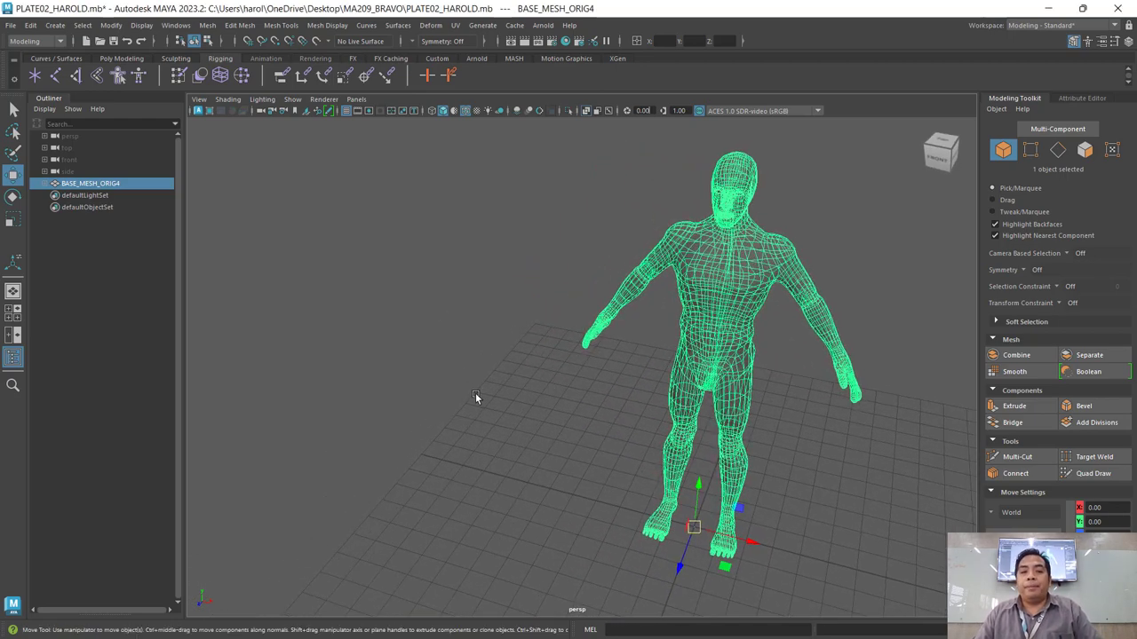
key(space)
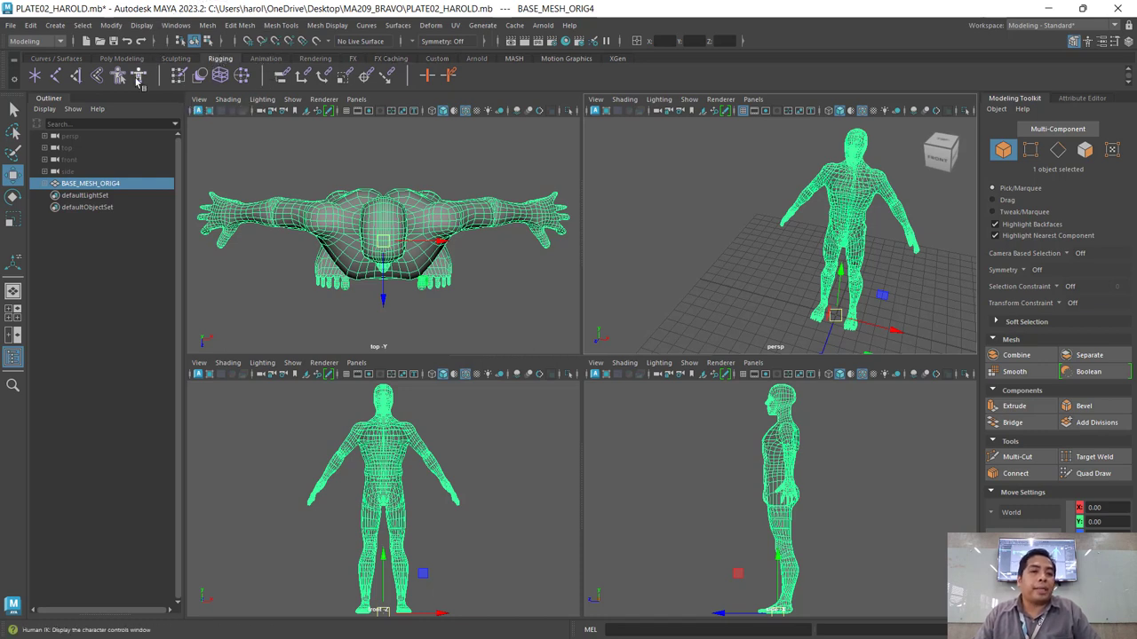
Switch the shelf to Rigging and launch the Quick Rig tool.
click(14, 79)
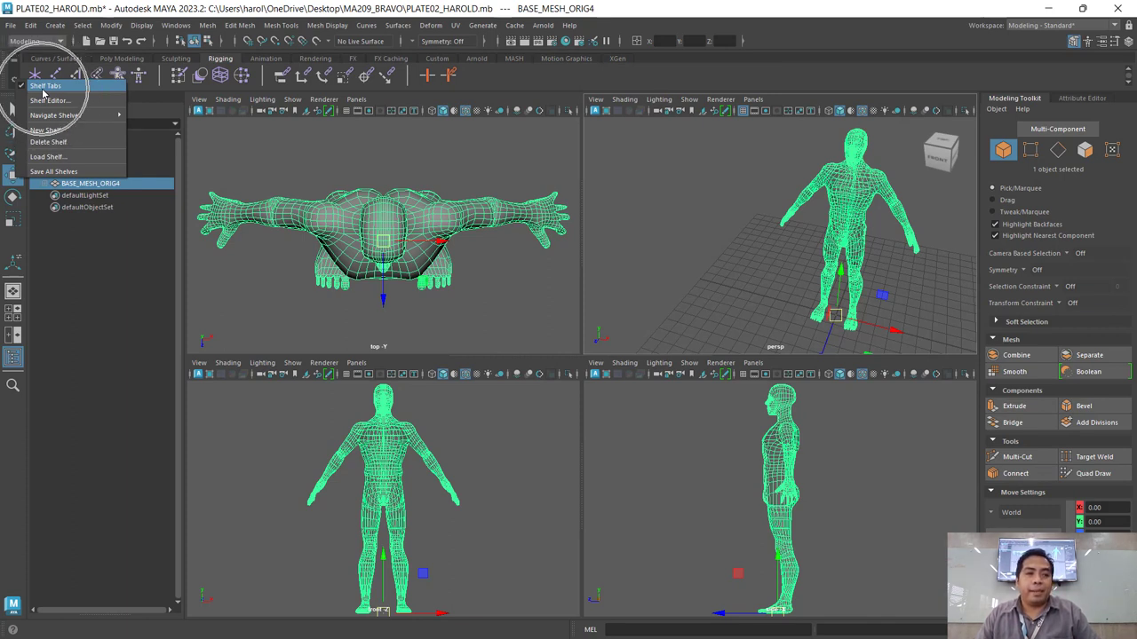
click(222, 60)
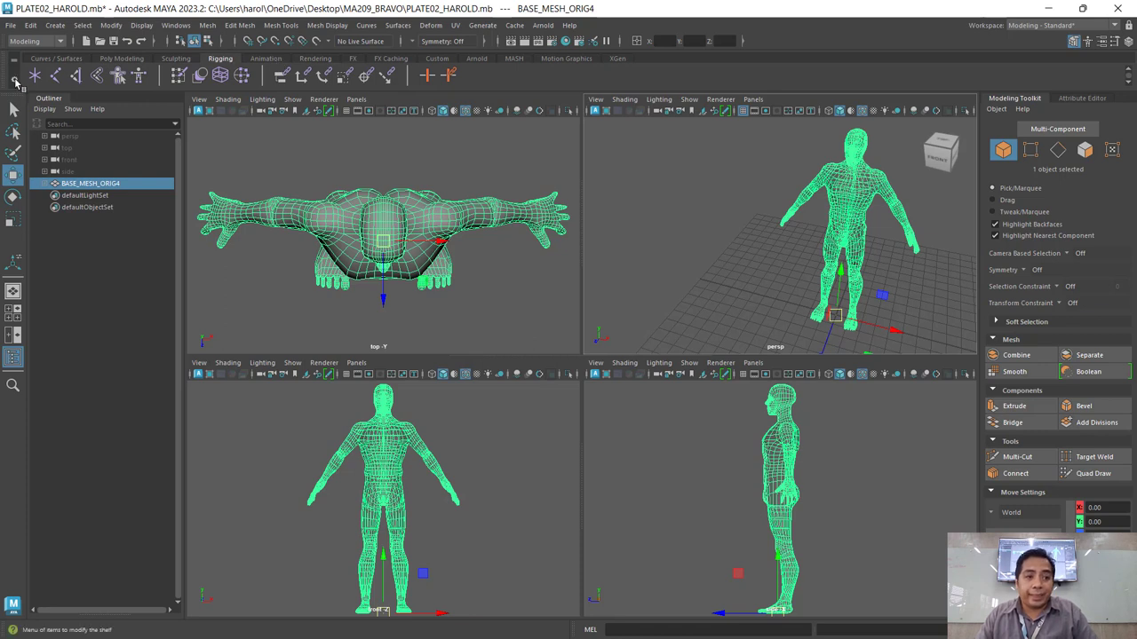
click(14, 78)
click(227, 59)
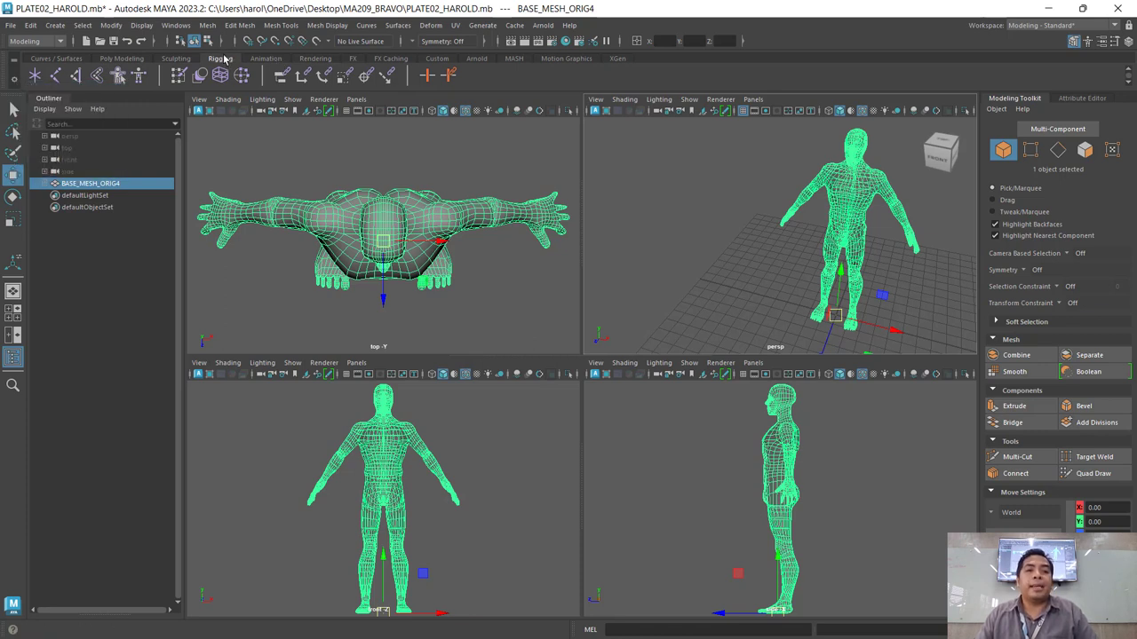
click(221, 60)
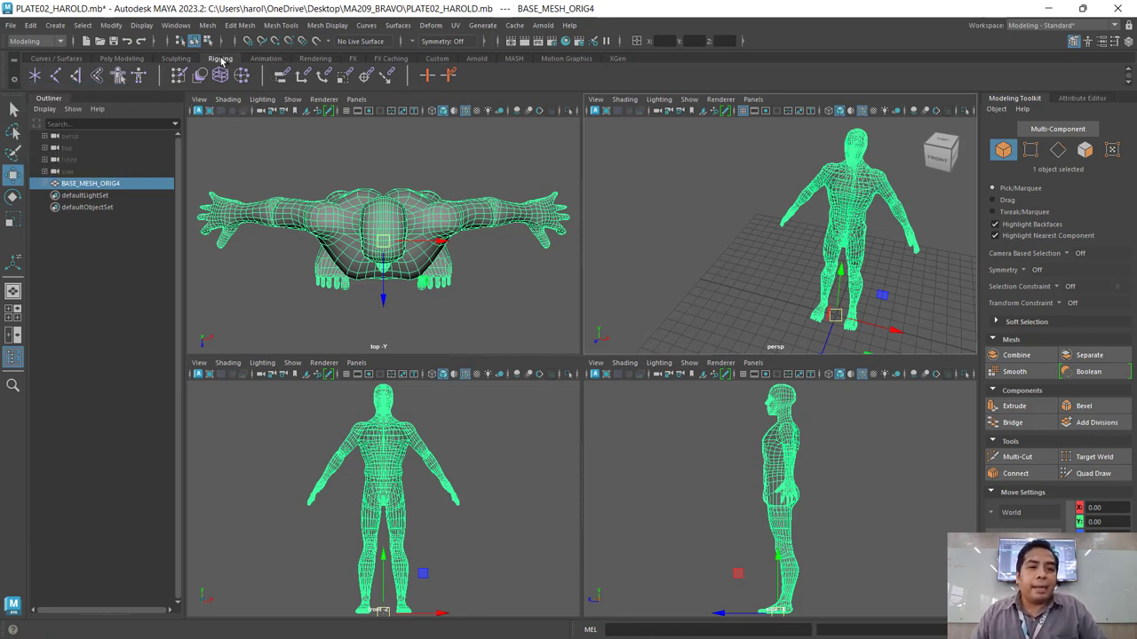
click(221, 60)
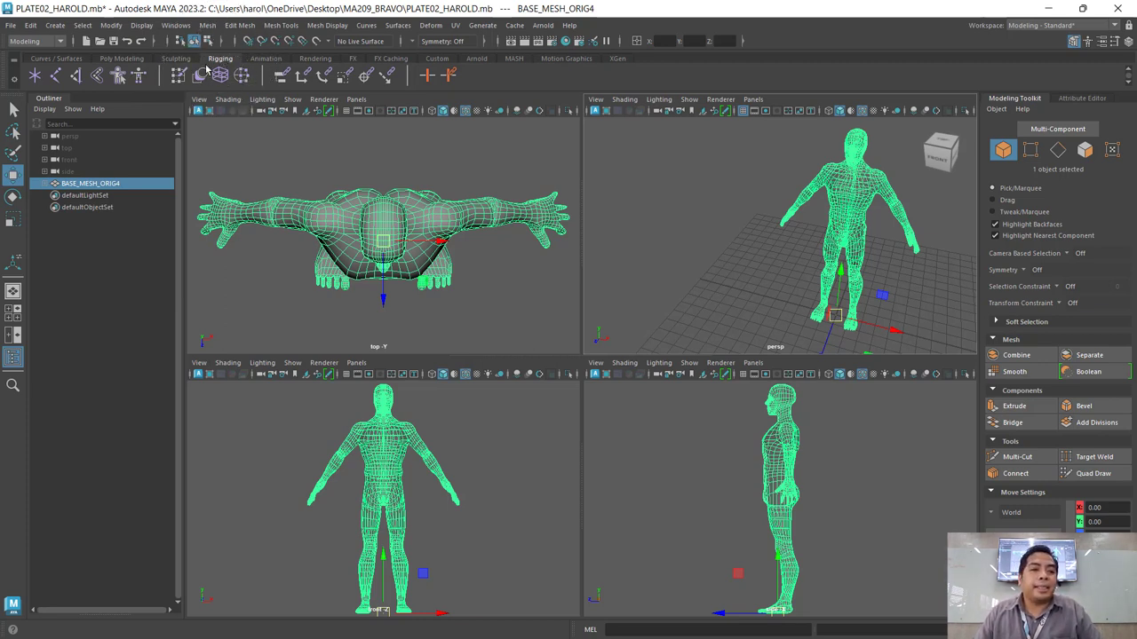
click(118, 78)
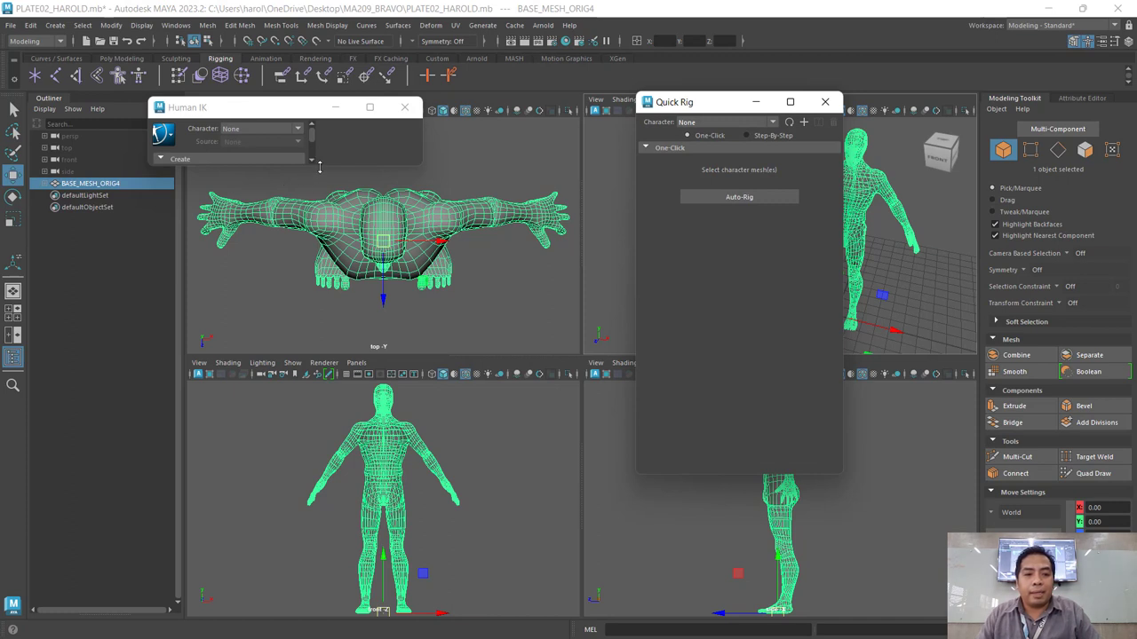
Move the Human IK window aside and close it, then drag Quick Rig toward the centre.
drag(320, 167, 382, 325)
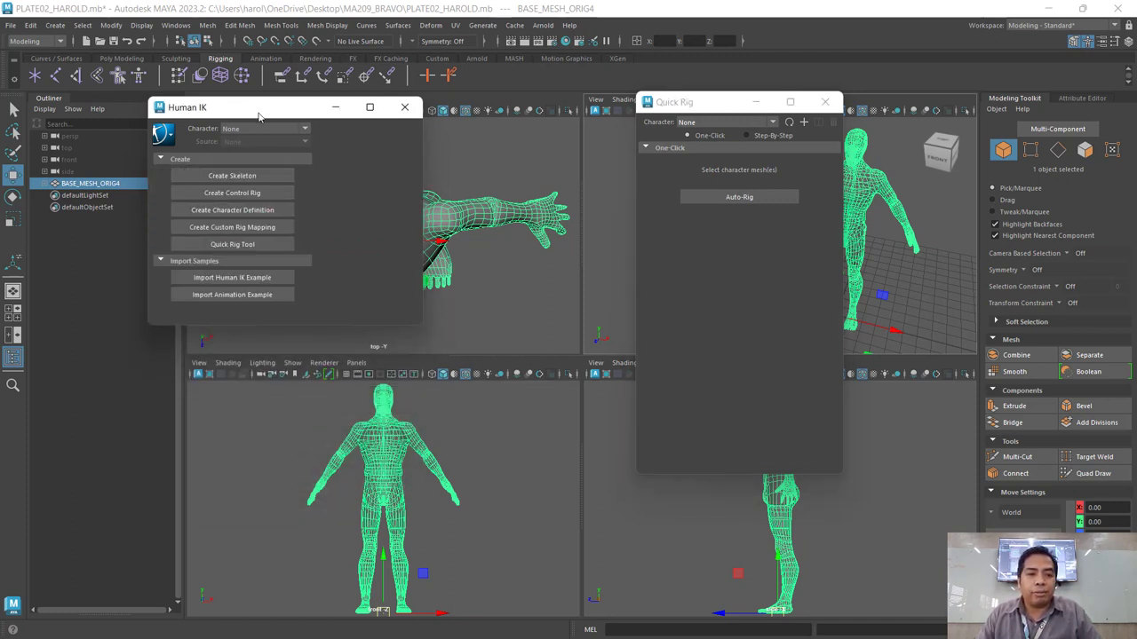
drag(258, 115, 998, 168)
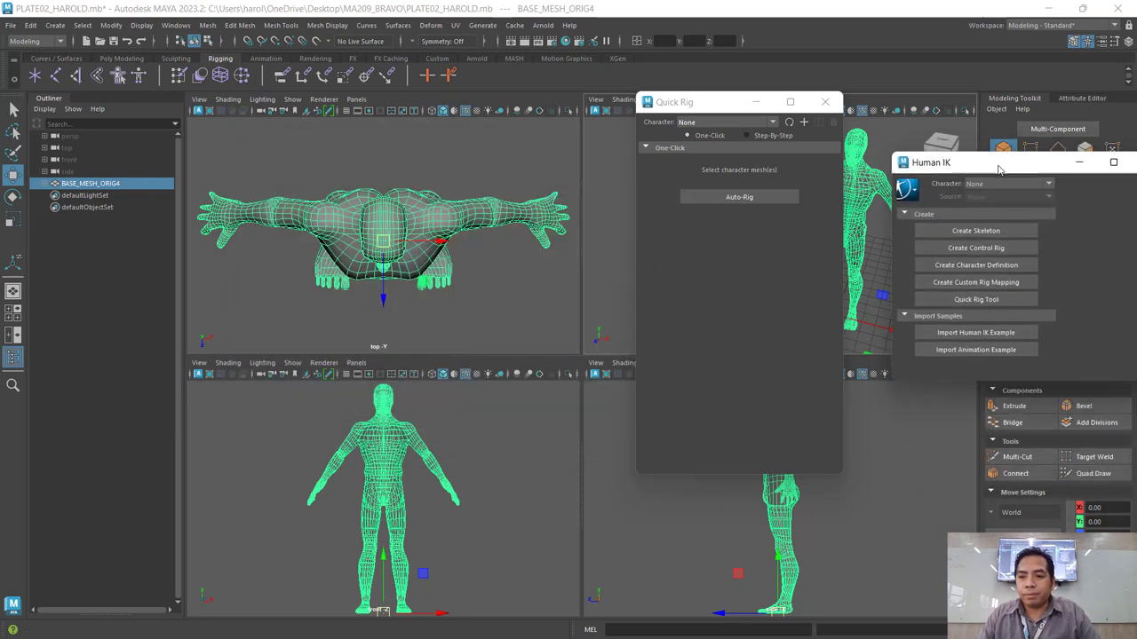
drag(977, 163, 898, 165)
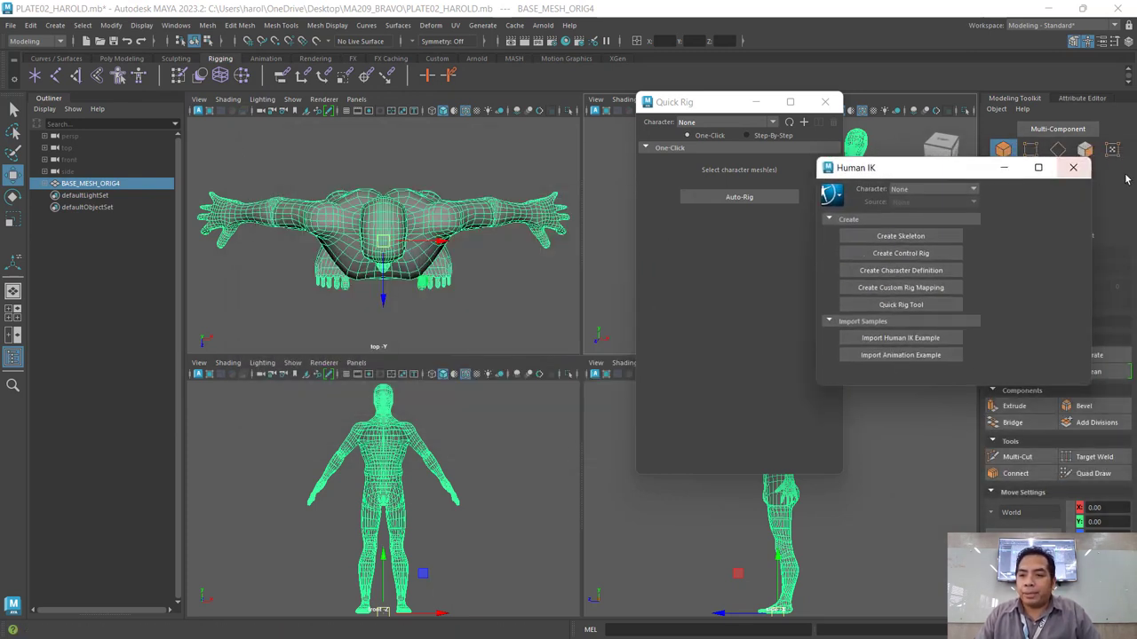
click(1078, 165)
mouse_move(710, 104)
mouse_down()
mouse_move(549, 184)
mouse_move(603, 169)
mouse_up()
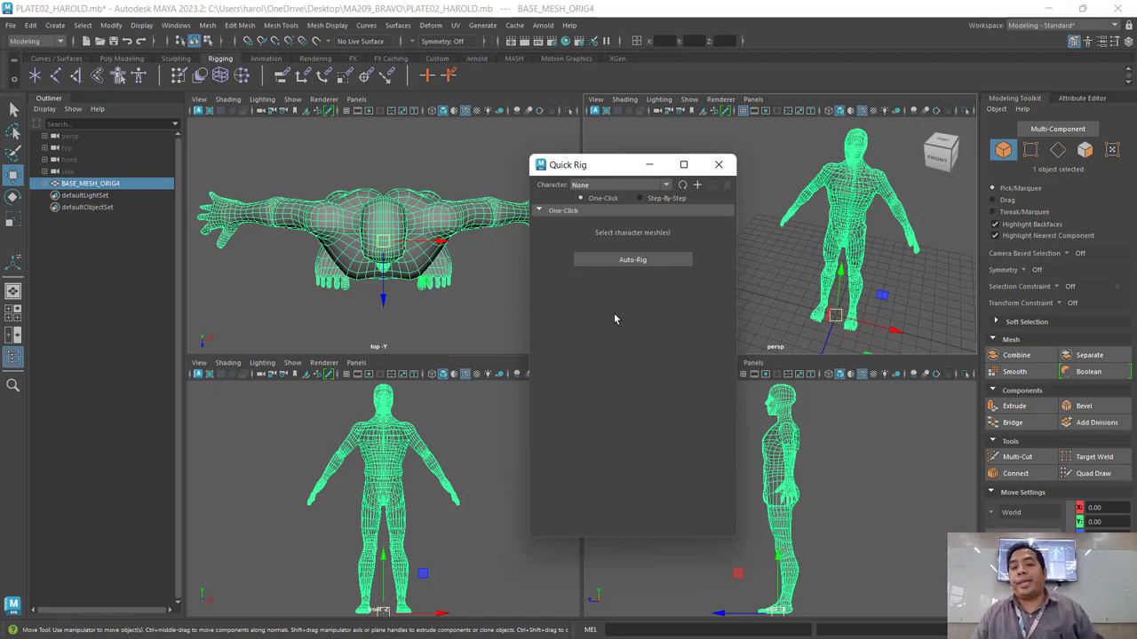
Put Quick Rig in Step-By-Step mode and create the new character QuickRigCharacter.
click(664, 199)
click(664, 201)
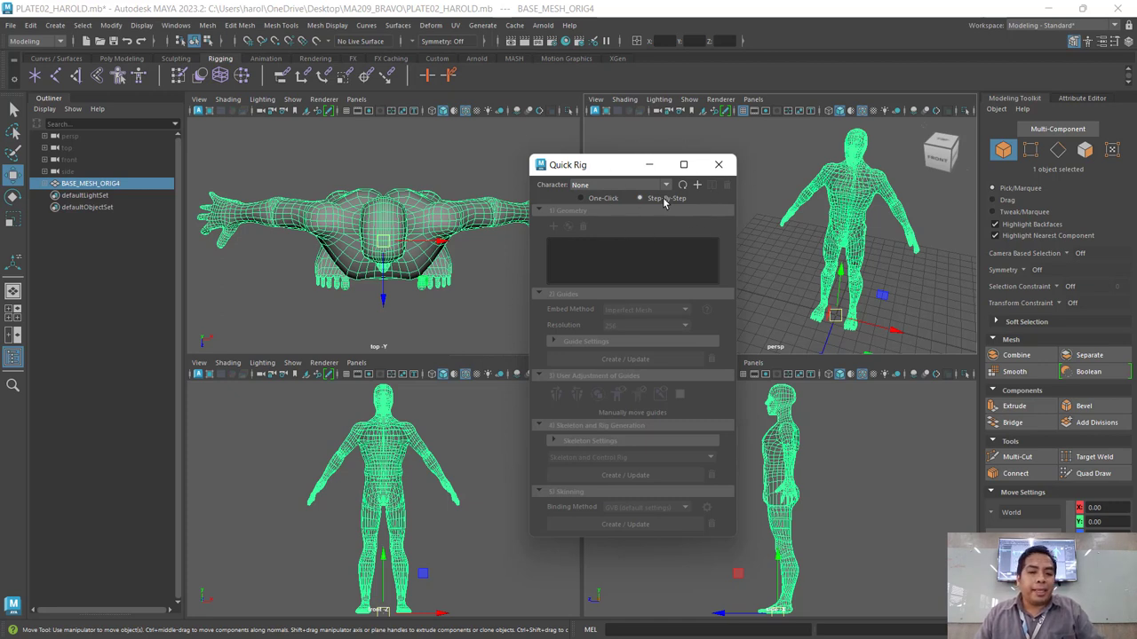
click(664, 201)
click(664, 201)
click(664, 200)
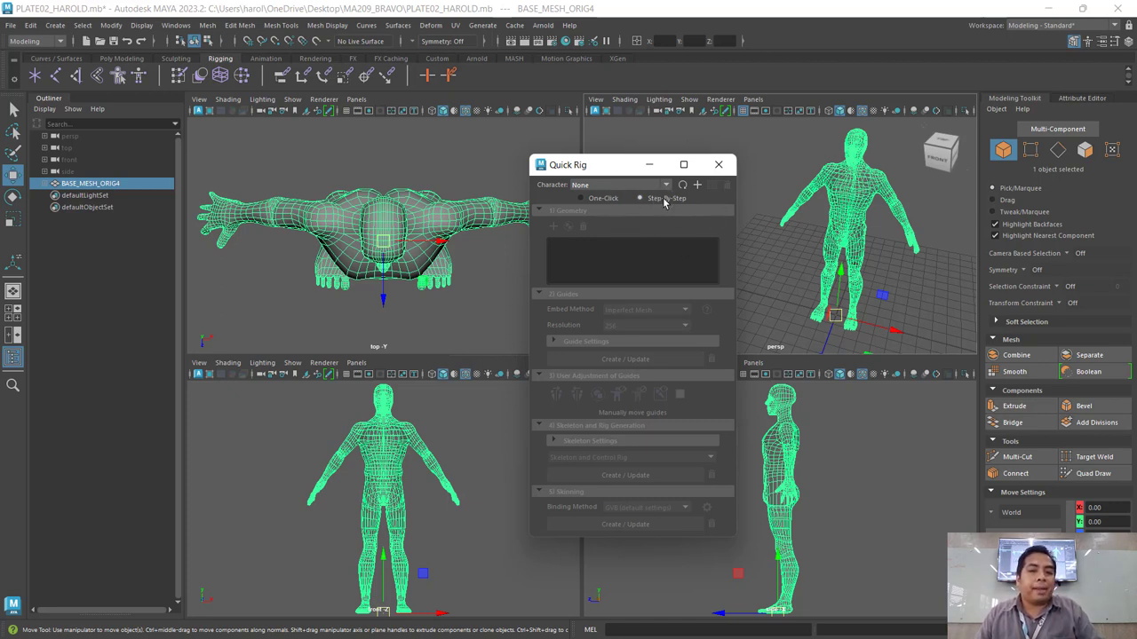
click(665, 201)
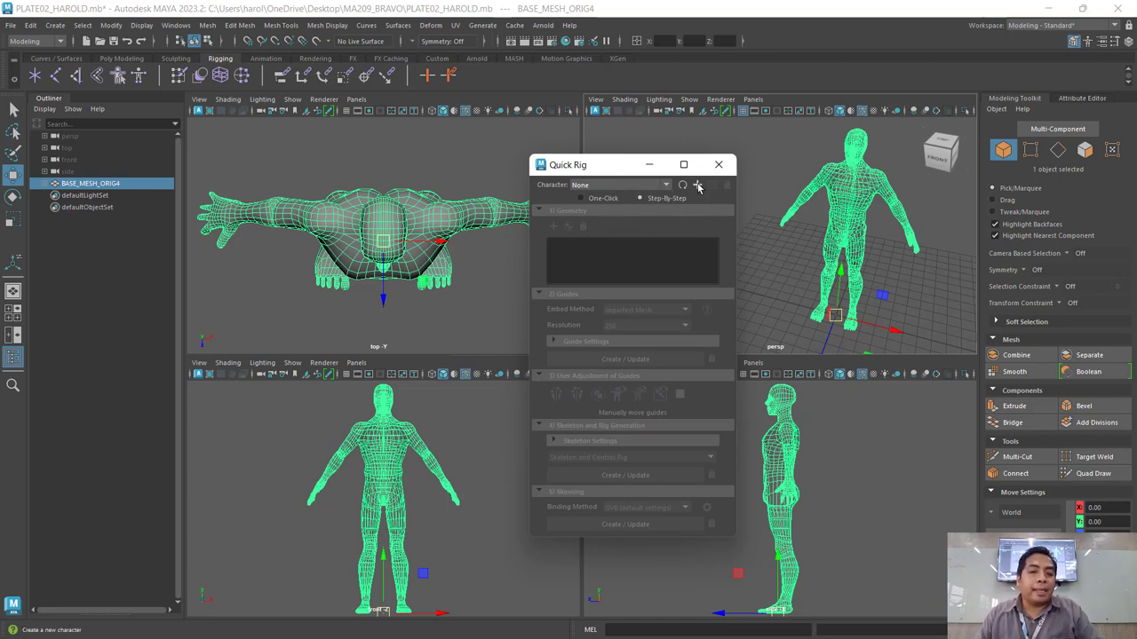
click(698, 186)
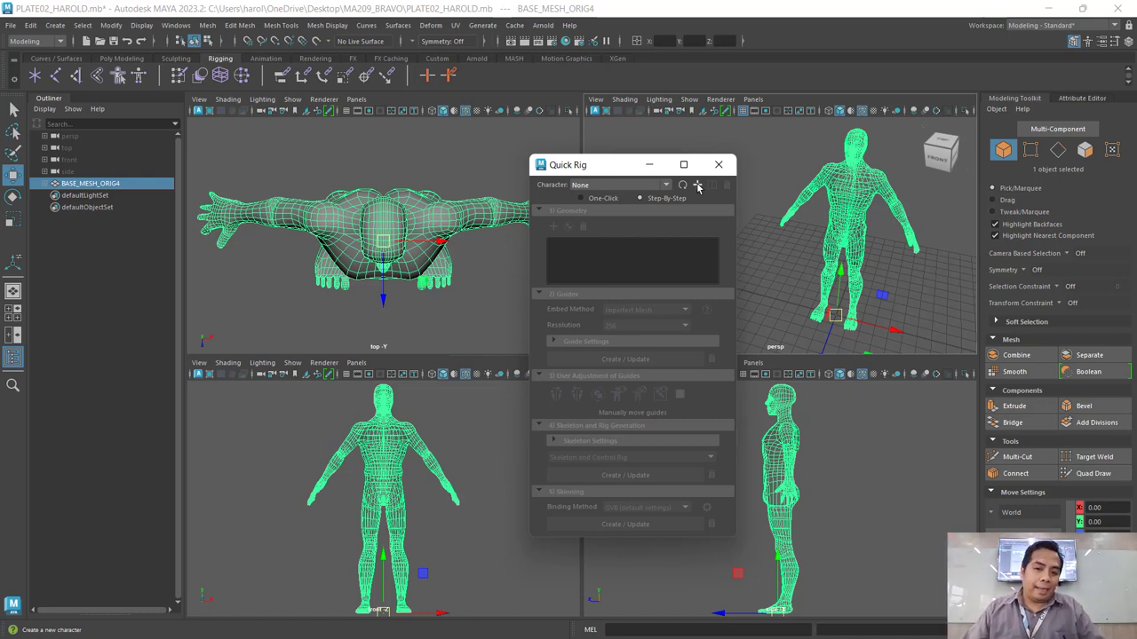
click(698, 186)
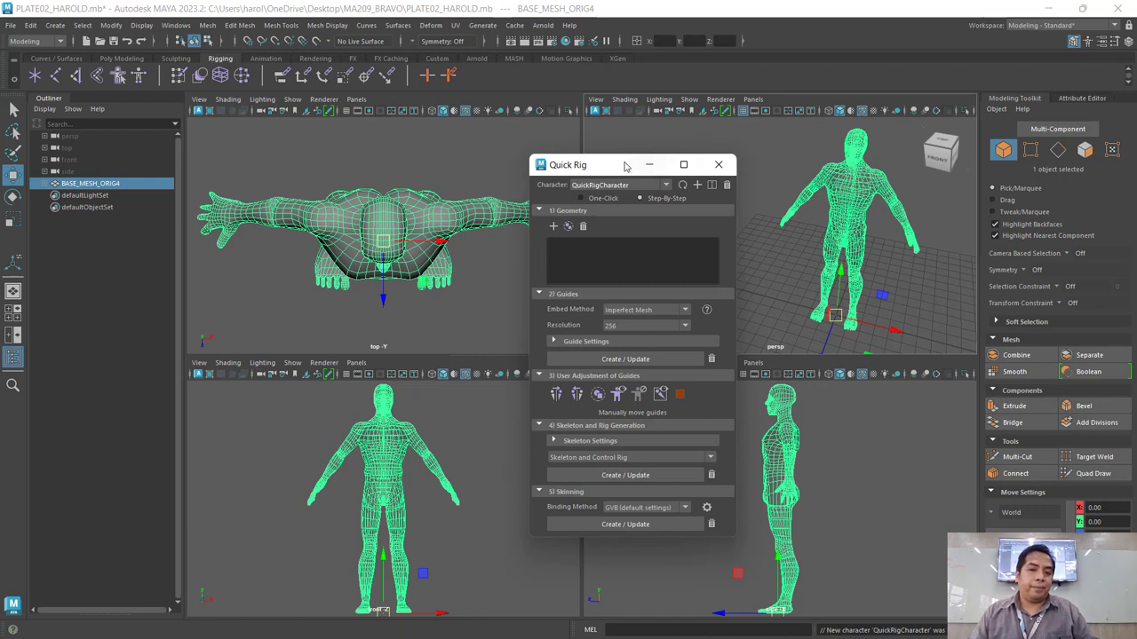
drag(625, 167, 616, 137)
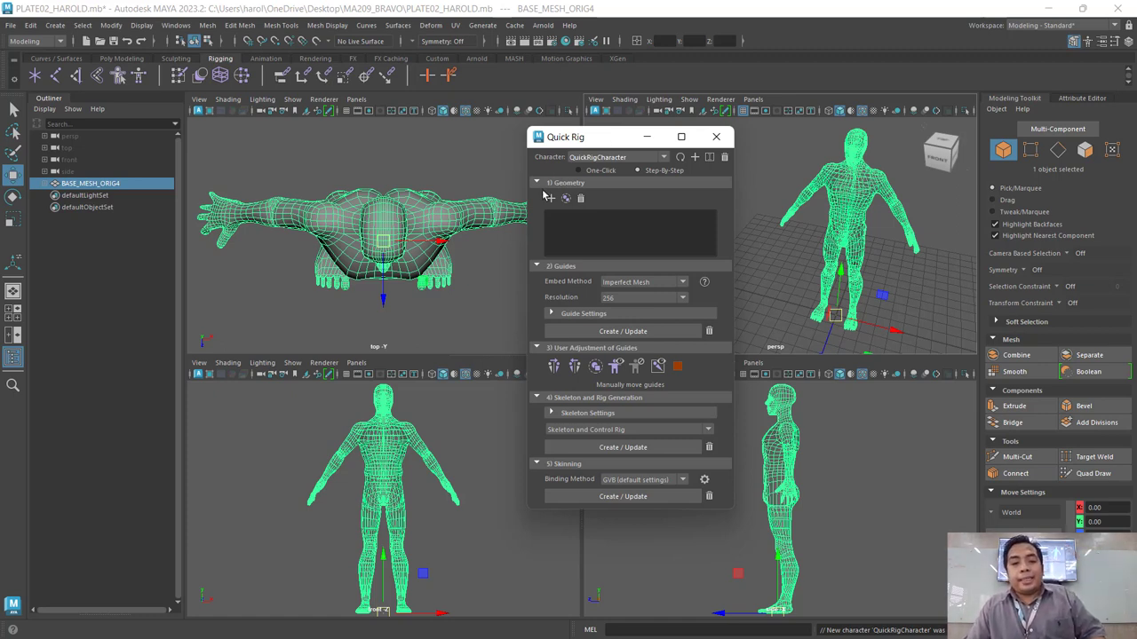
click(550, 268)
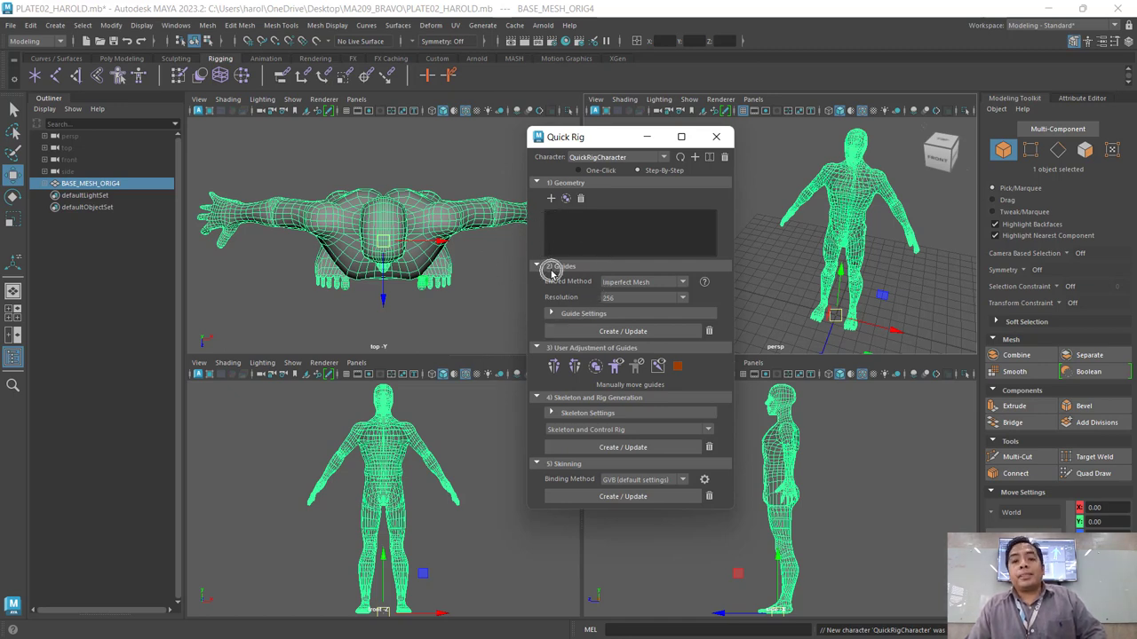
click(549, 353)
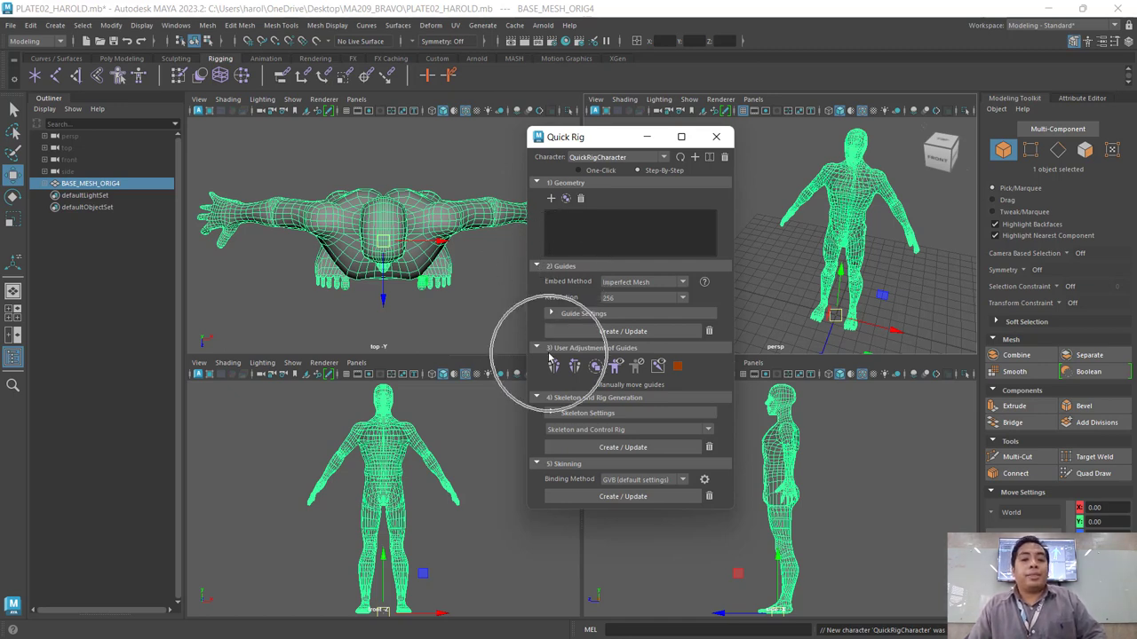
click(548, 404)
click(550, 465)
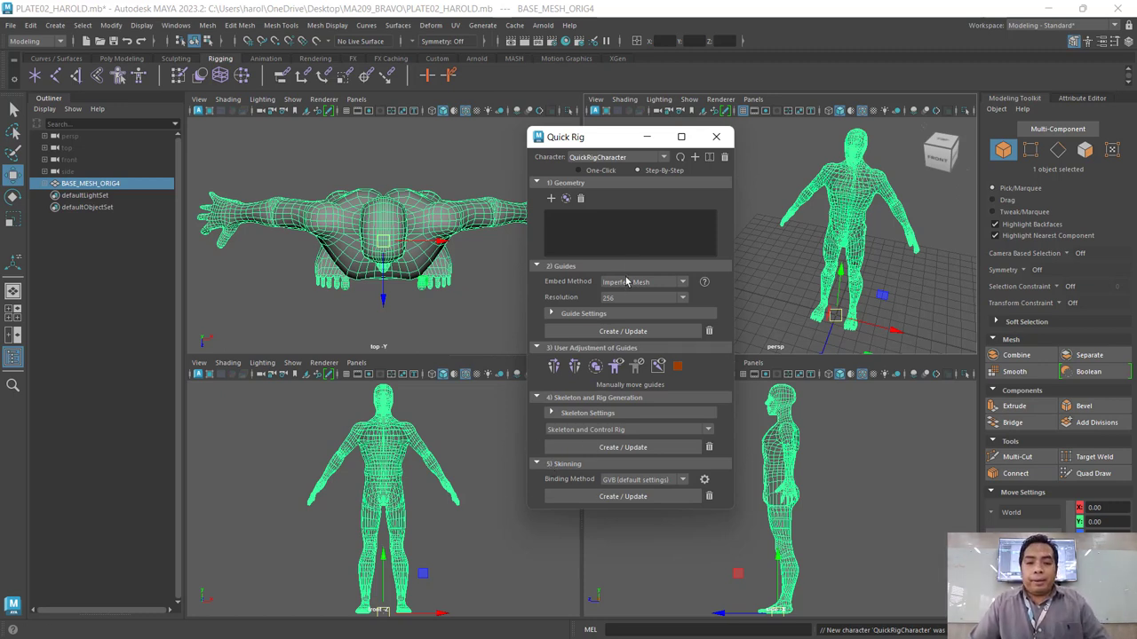
click(625, 230)
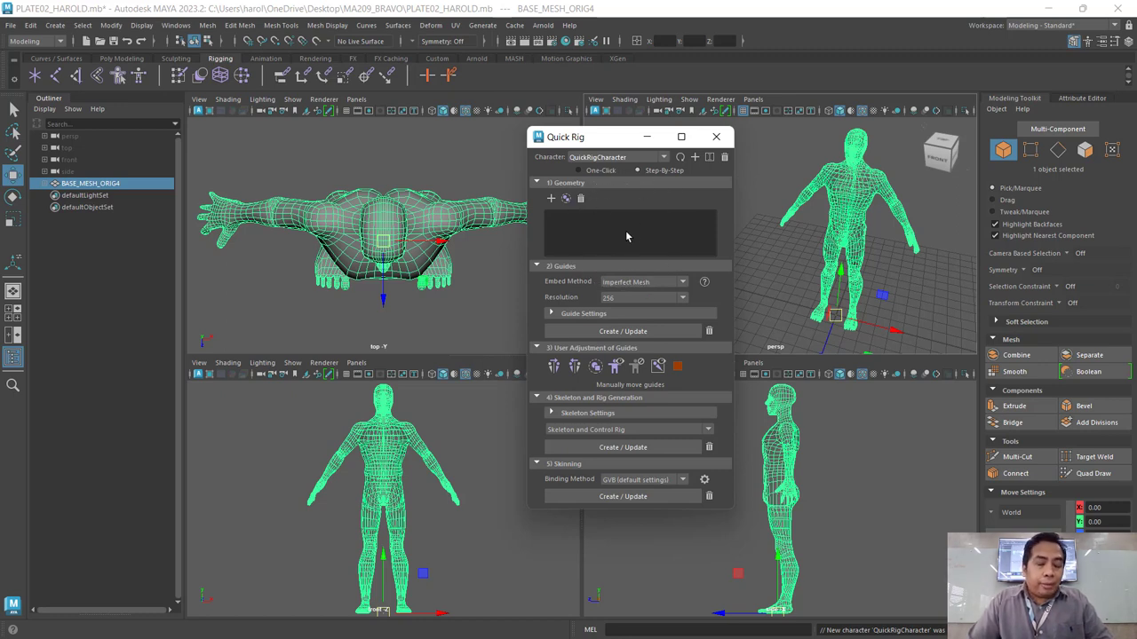
click(868, 190)
click(864, 190)
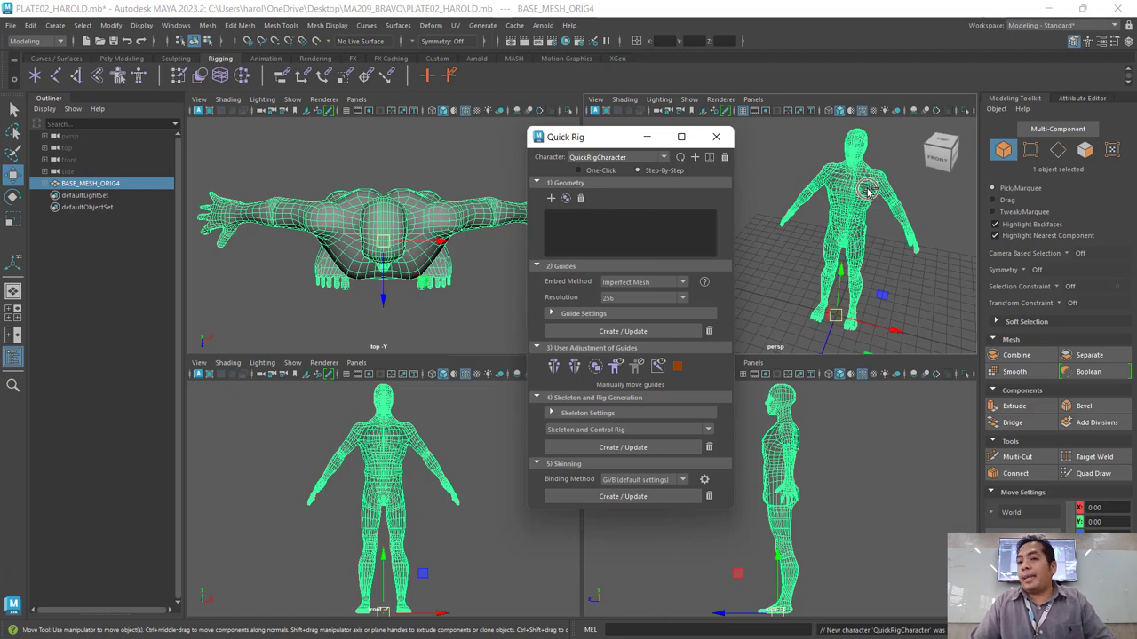
click(861, 190)
click(860, 190)
click(861, 190)
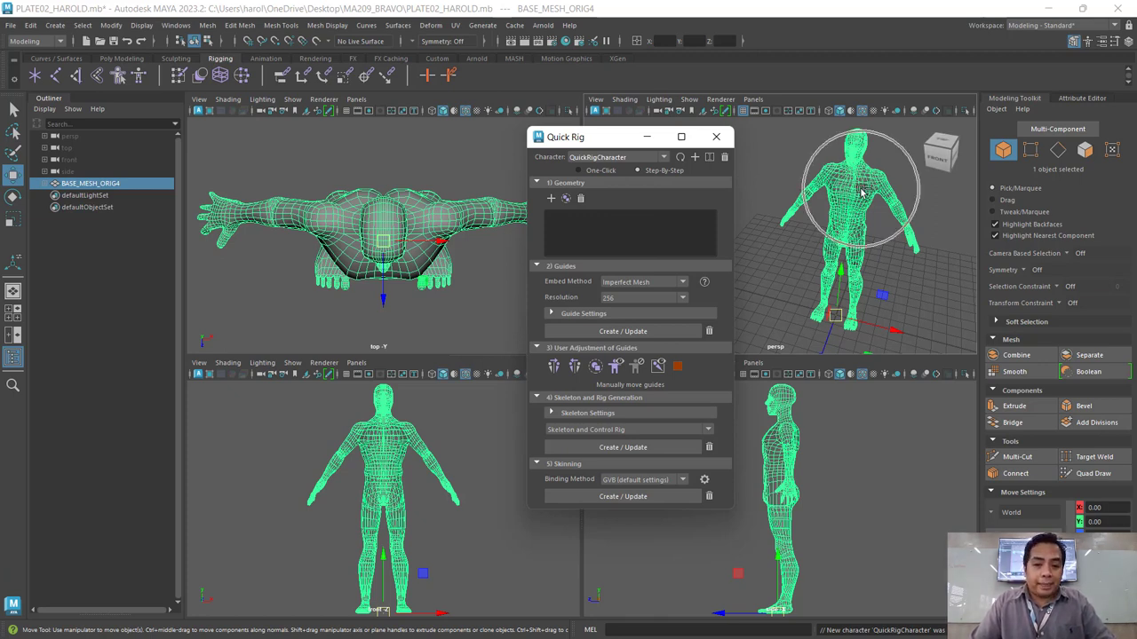
click(860, 190)
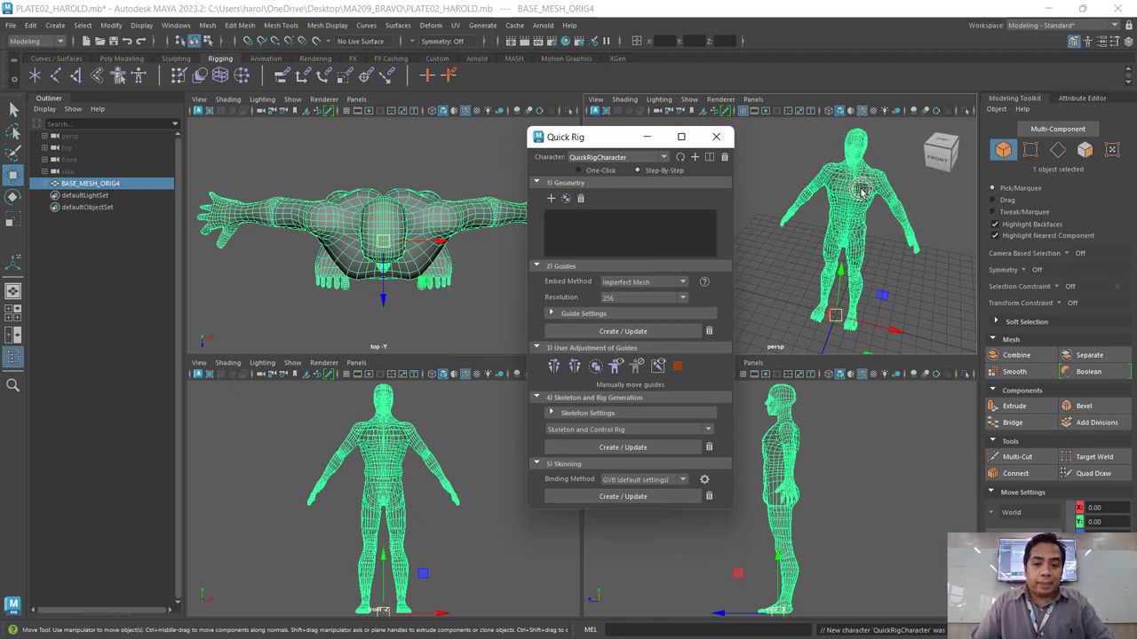
click(562, 184)
click(562, 184)
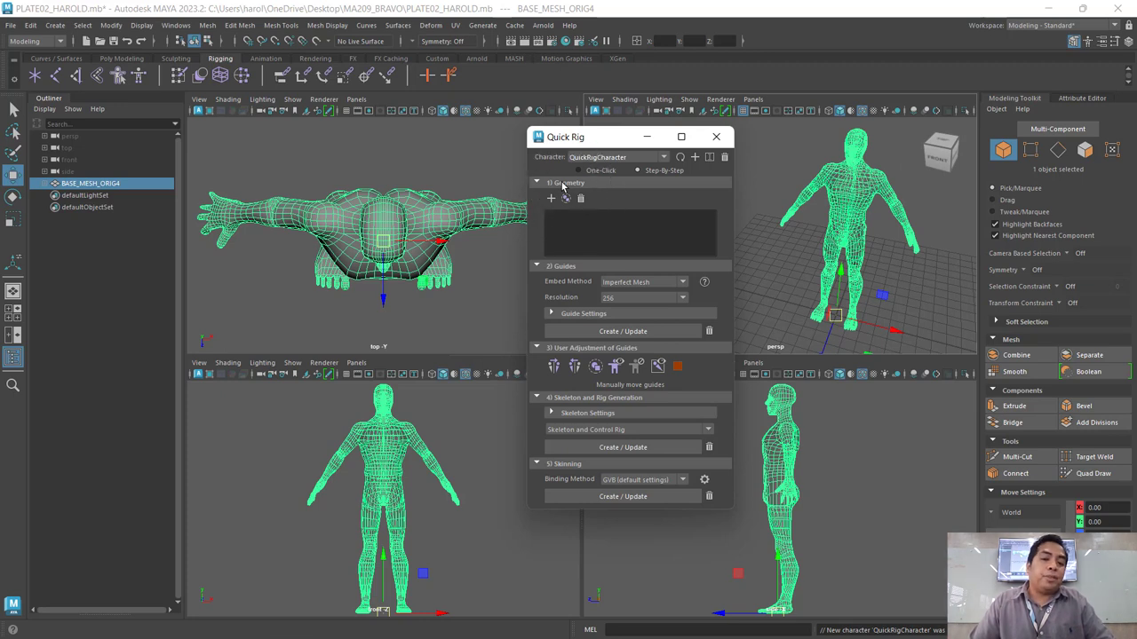
click(550, 201)
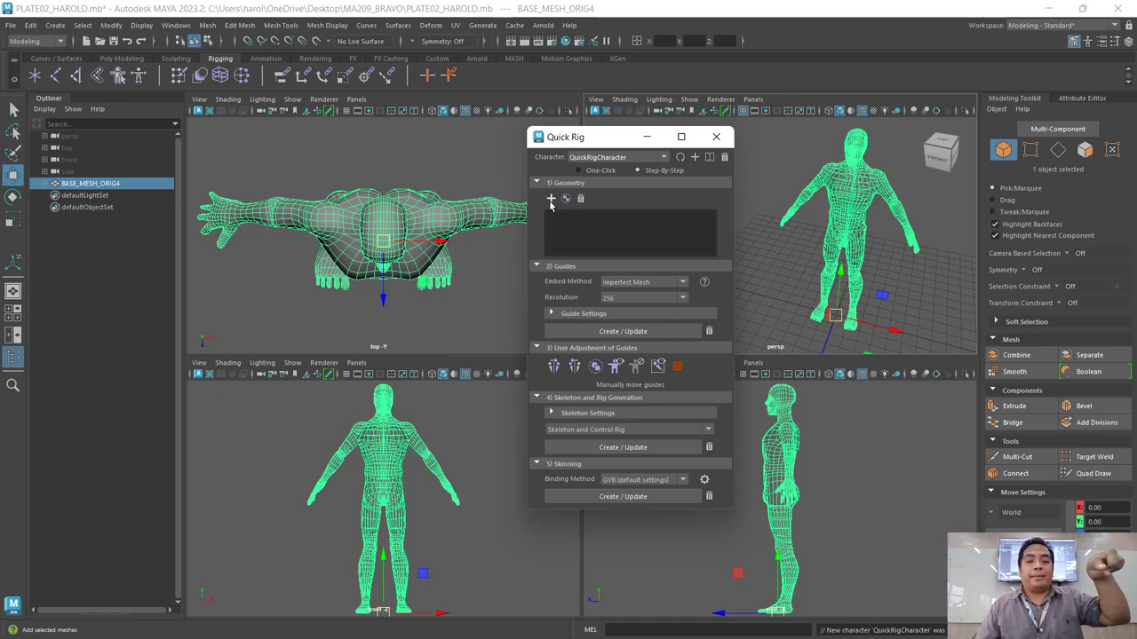
Add BASE_MESH_ORIG4Shape to the Quick Rig Geometry list.
click(551, 199)
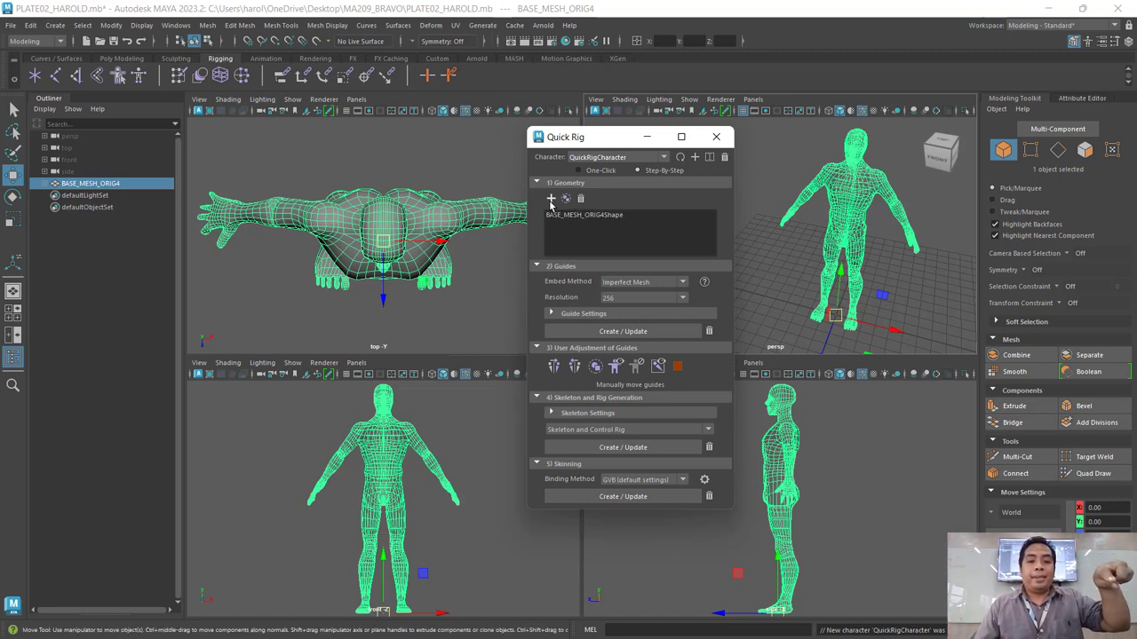
click(584, 231)
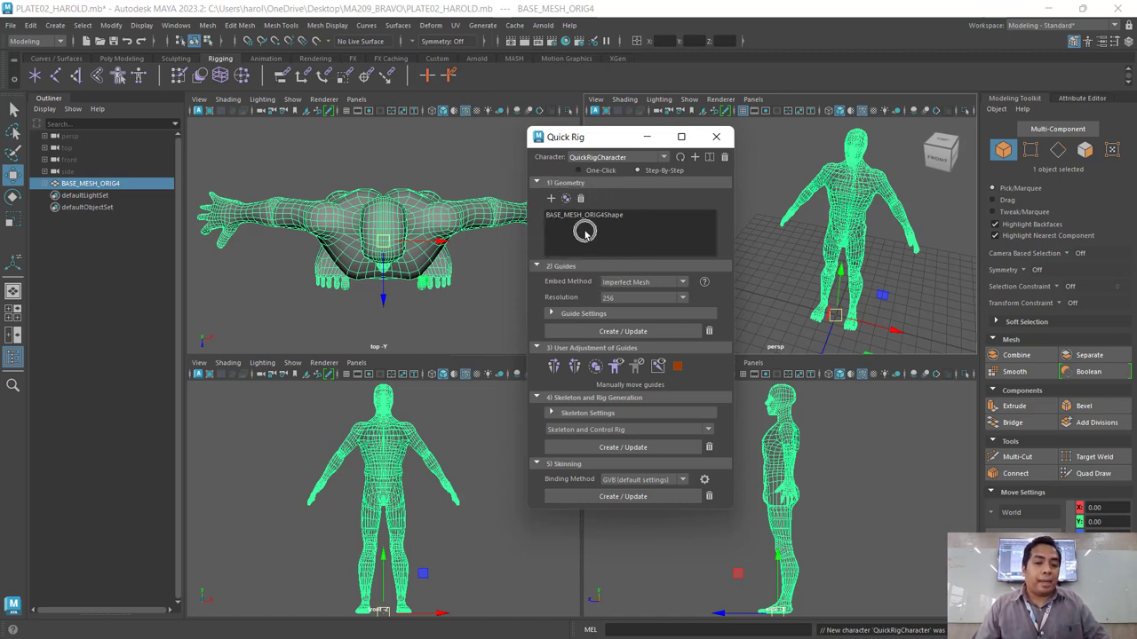
click(584, 233)
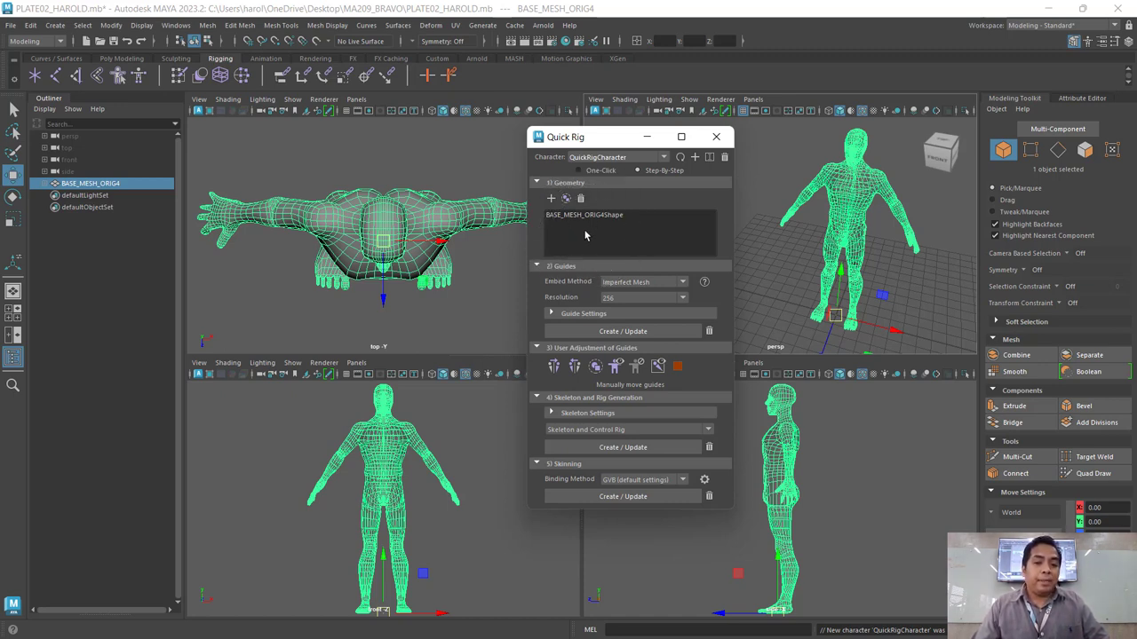
click(569, 278)
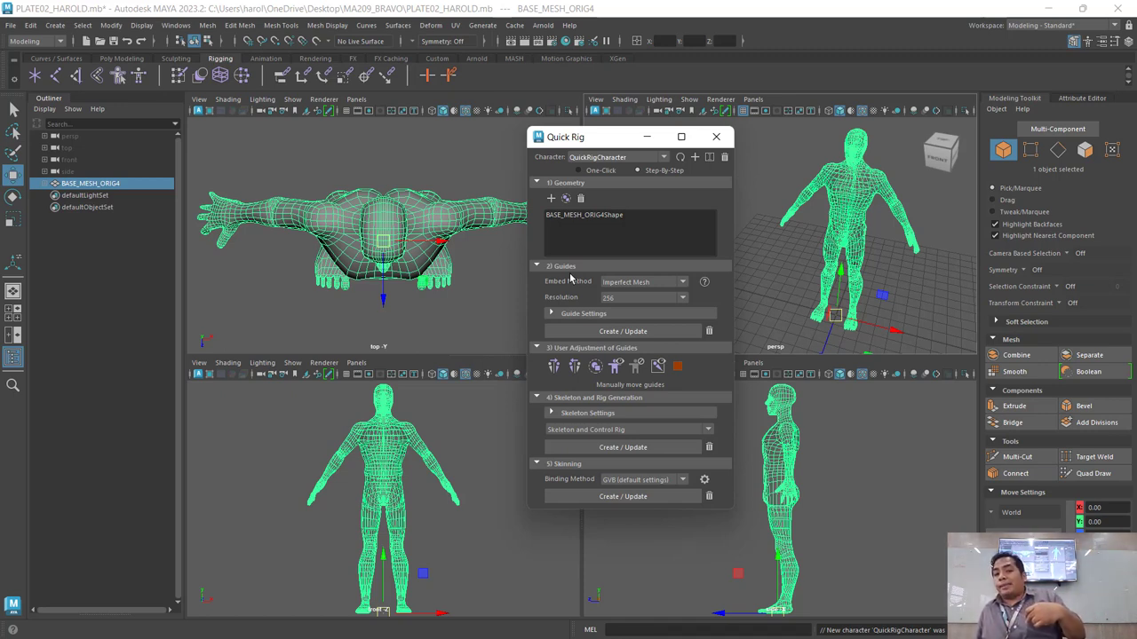
Keep Imperfect Mesh as the embed method and bring up the Resolution choices.
click(651, 283)
click(656, 319)
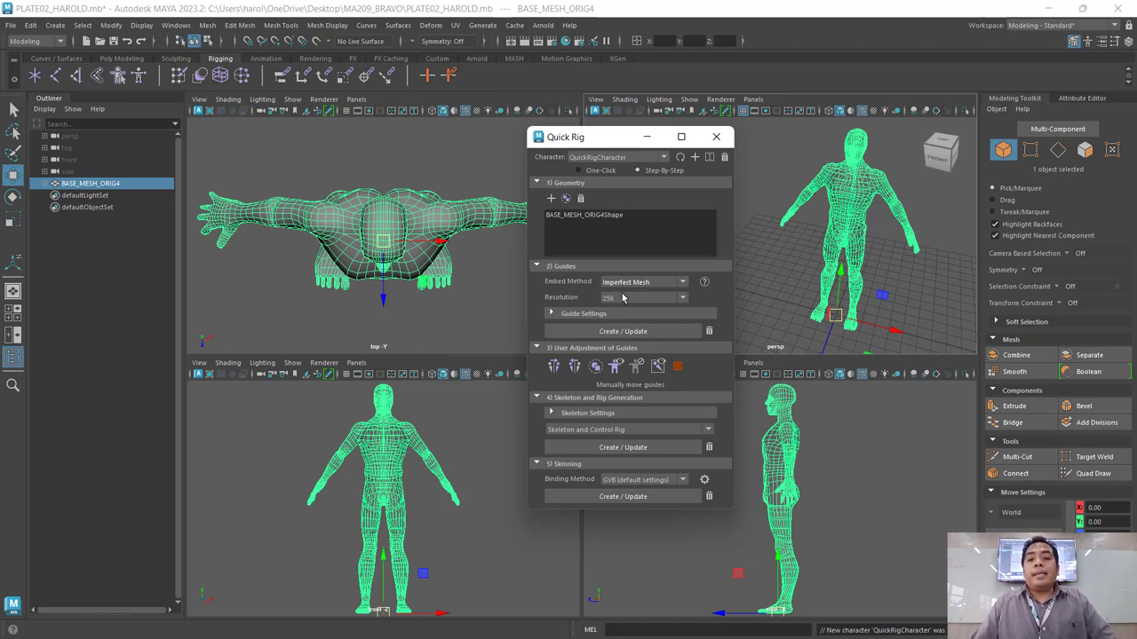
click(648, 299)
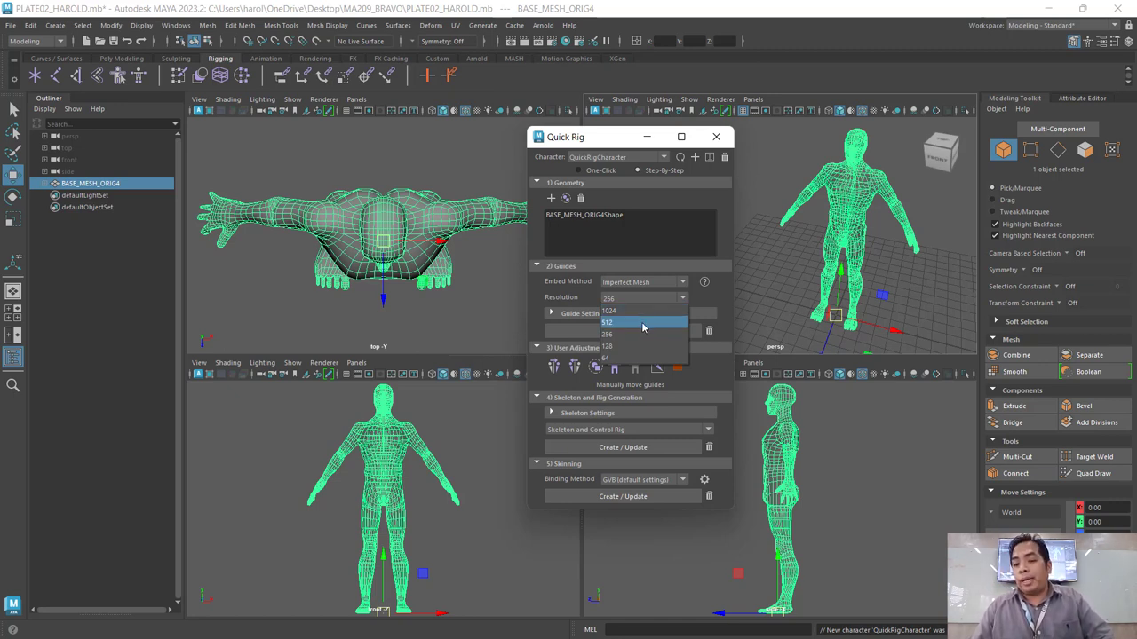
Set guide resolution to 512 and expand Guide Settings showing Bounding Box symmetry, Spine 3, Neck 1.
click(643, 323)
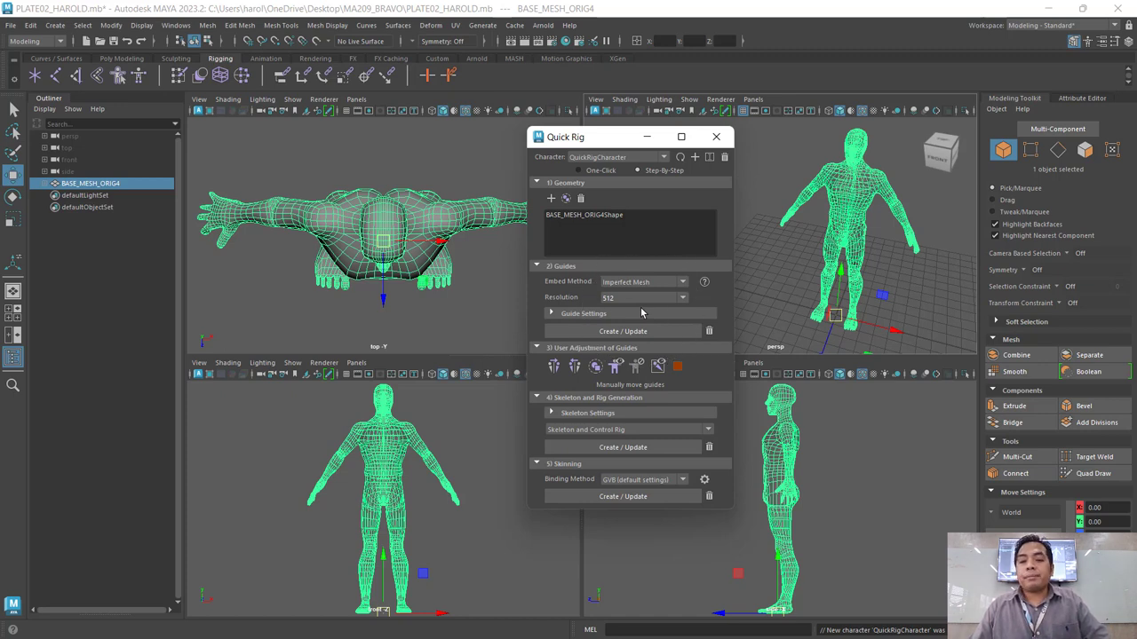
click(552, 314)
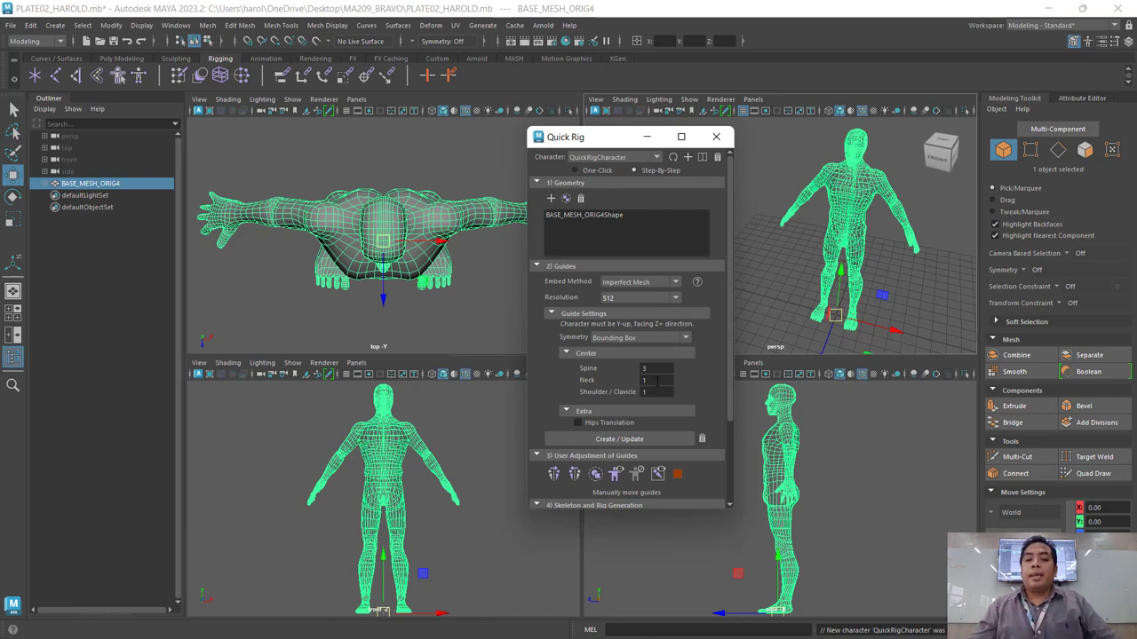
Collapse the Center and Extra guide options and generate the guides with Create/Update.
click(564, 354)
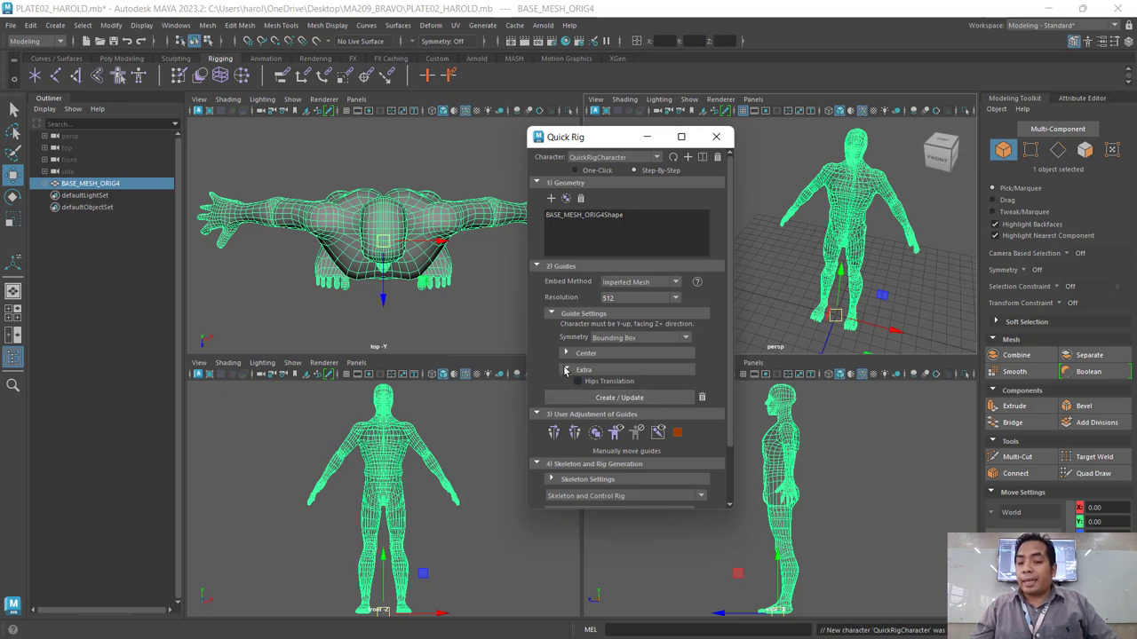
click(565, 371)
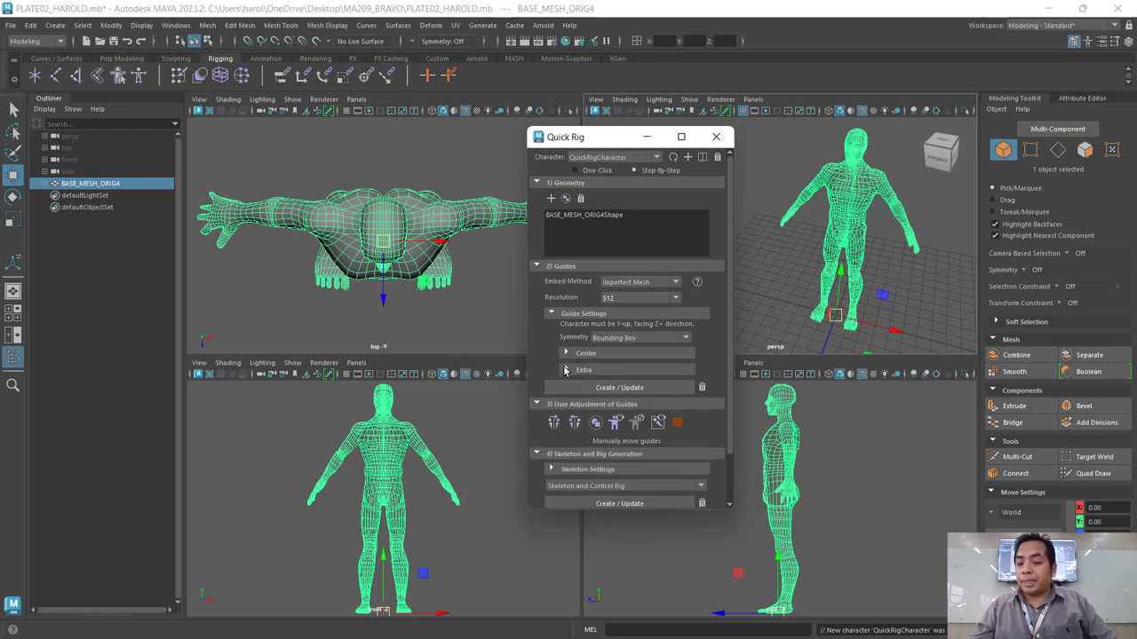
click(649, 391)
click(649, 391)
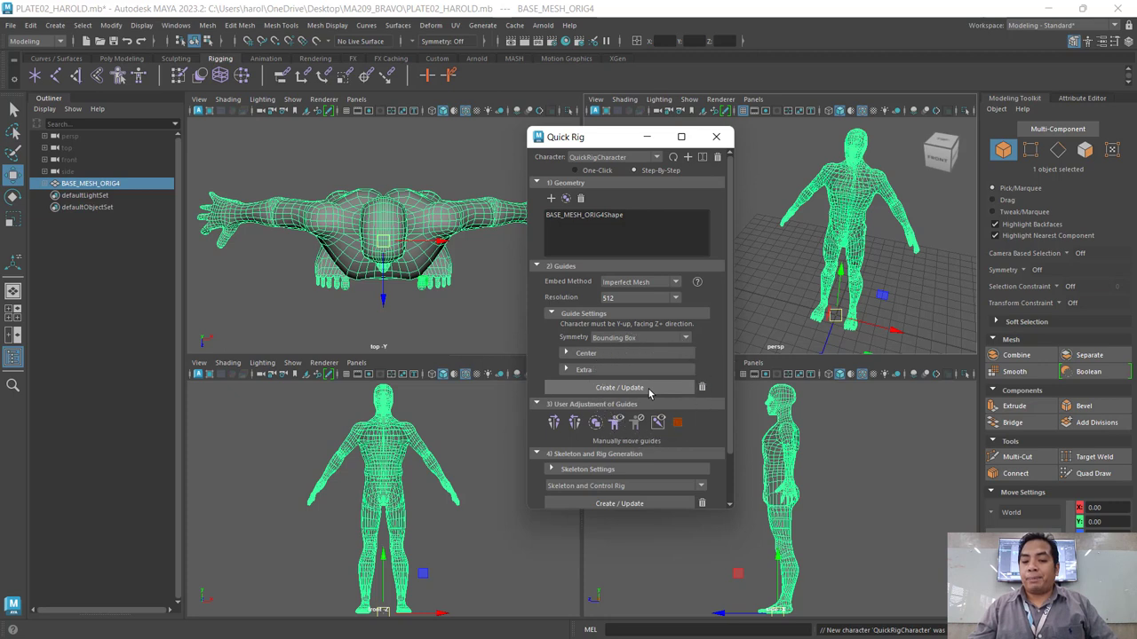
click(649, 391)
click(649, 390)
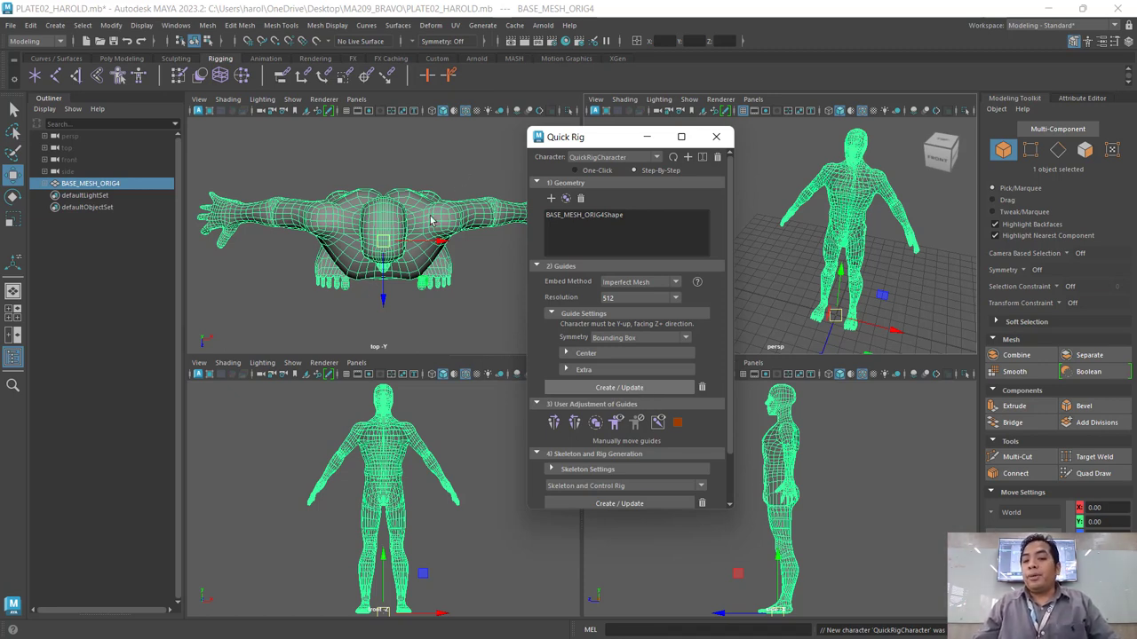
click(633, 389)
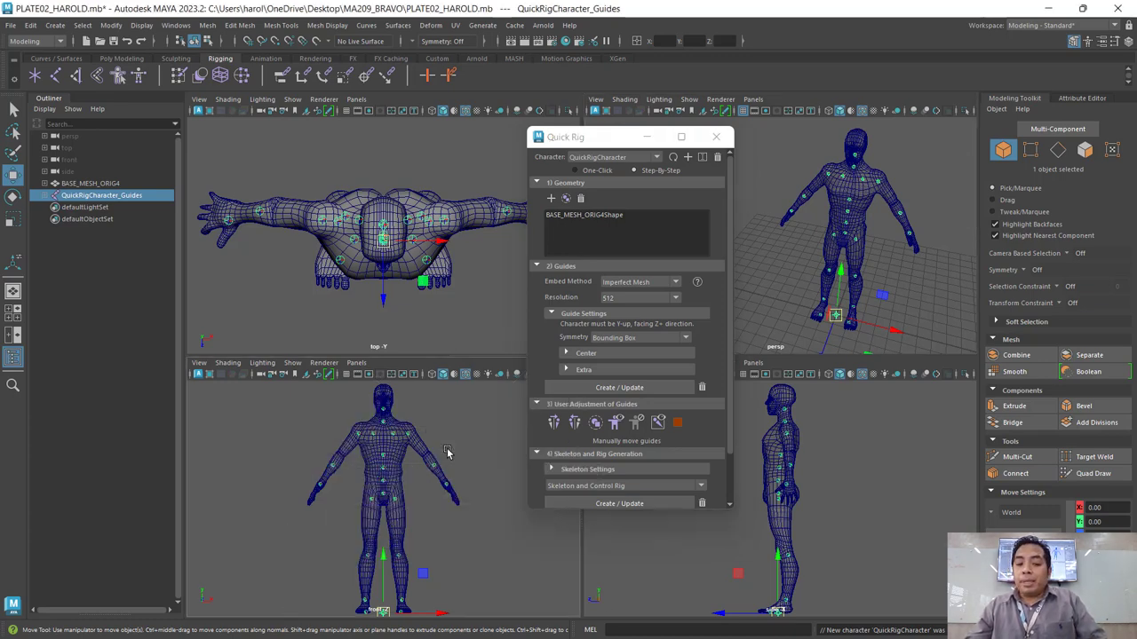
Maximize the front view to fill the workspace.
key(space)
Move the Quick Rig panel right and zoom the front view onto the torso and left arm.
drag(607, 140, 860, 142)
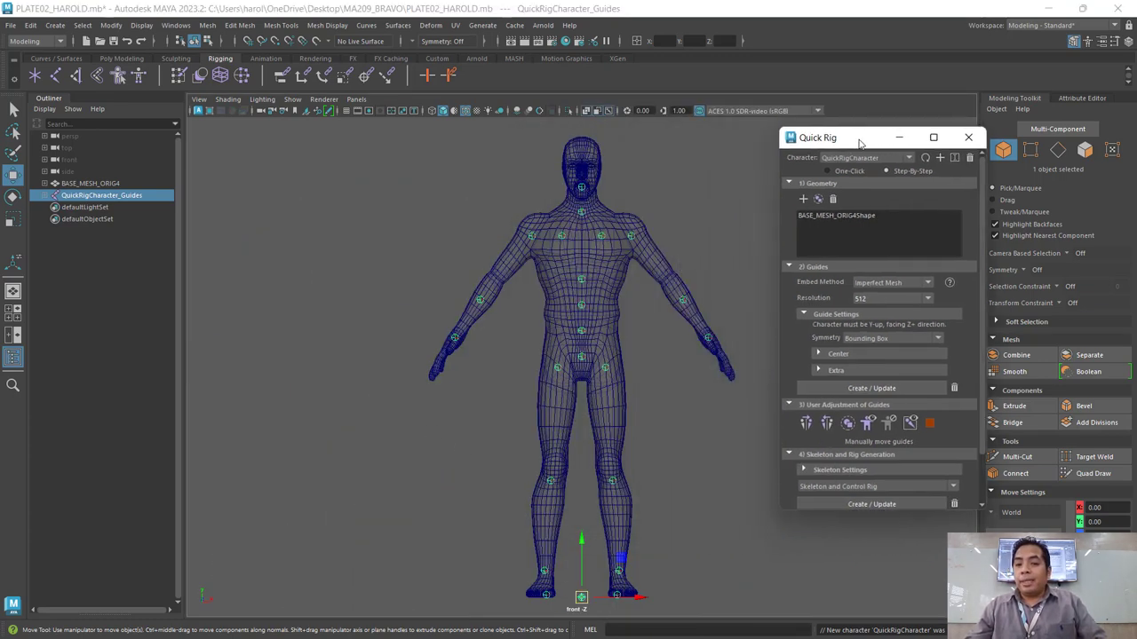
scroll(630, 277, up, 1)
scroll(639, 284, up, 1)
scroll(651, 294, up, 1)
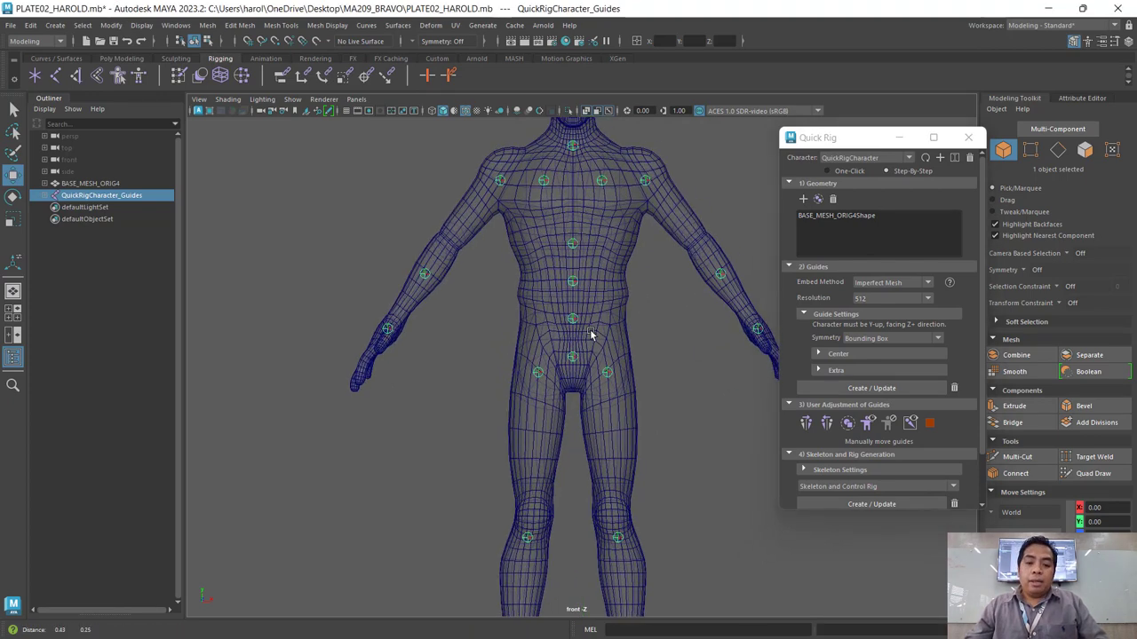
scroll(533, 346, up, 2)
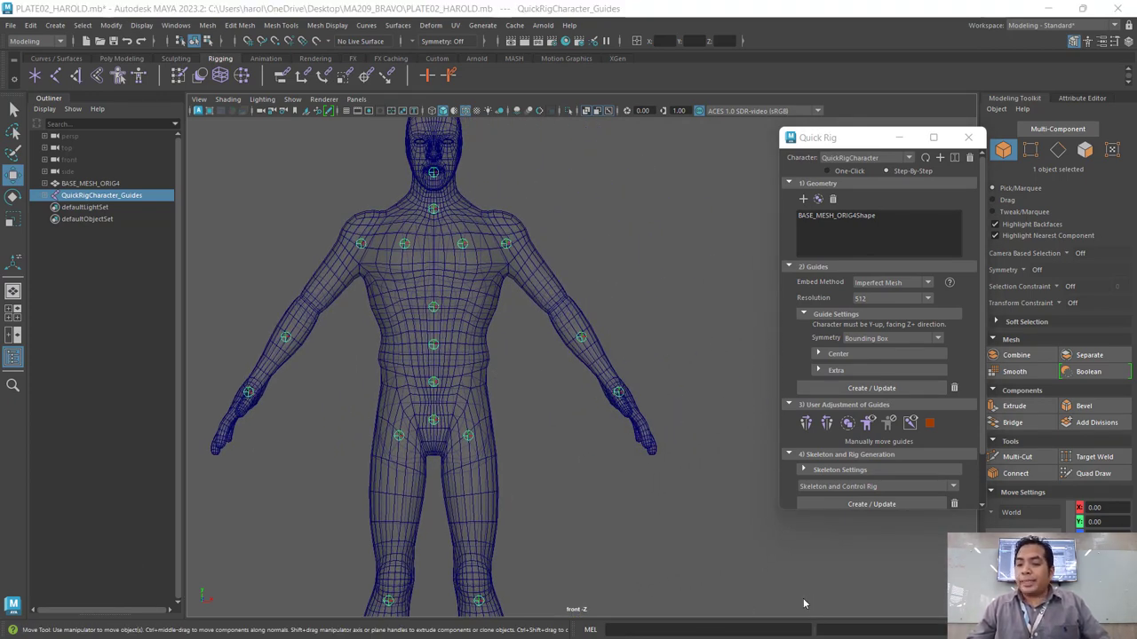
scroll(531, 399, up, 1)
scroll(504, 305, up, 1)
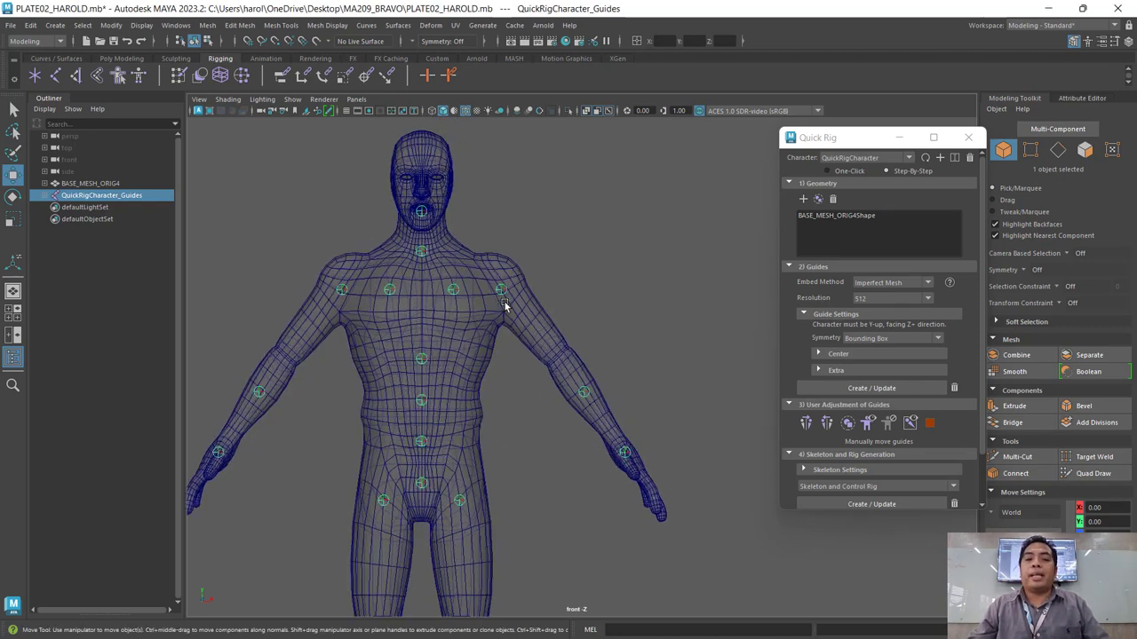
scroll(505, 305, up, 2)
scroll(434, 332, down, 3)
scroll(469, 324, up, 1)
scroll(471, 246, up, 1)
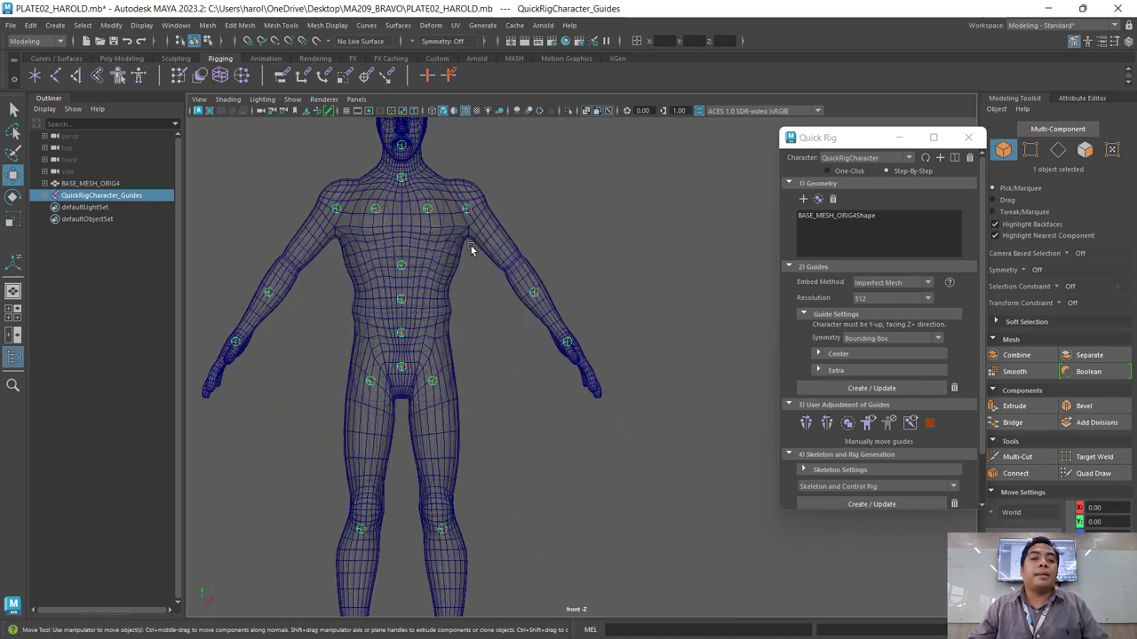
scroll(471, 246, up, 1)
scroll(458, 280, up, 1)
alt+middle_drag(459, 287, 467, 330)
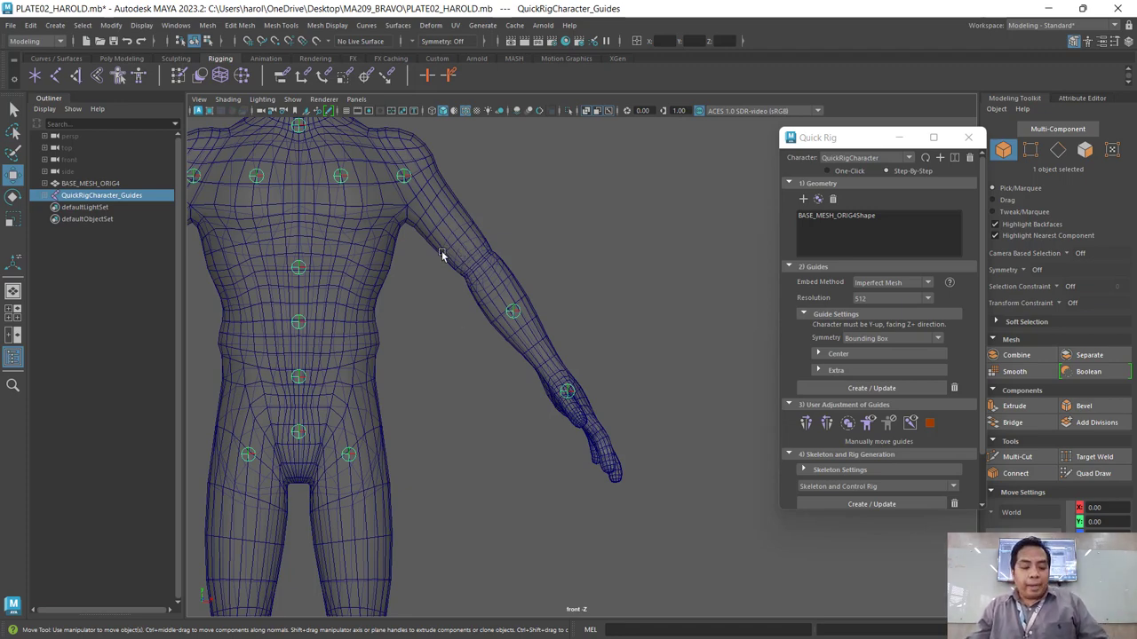
Move the LeftArm and LeftForeArm guides onto the shoulder and elbow joints.
alt+middle_drag(438, 251, 451, 340)
drag(476, 185, 373, 260)
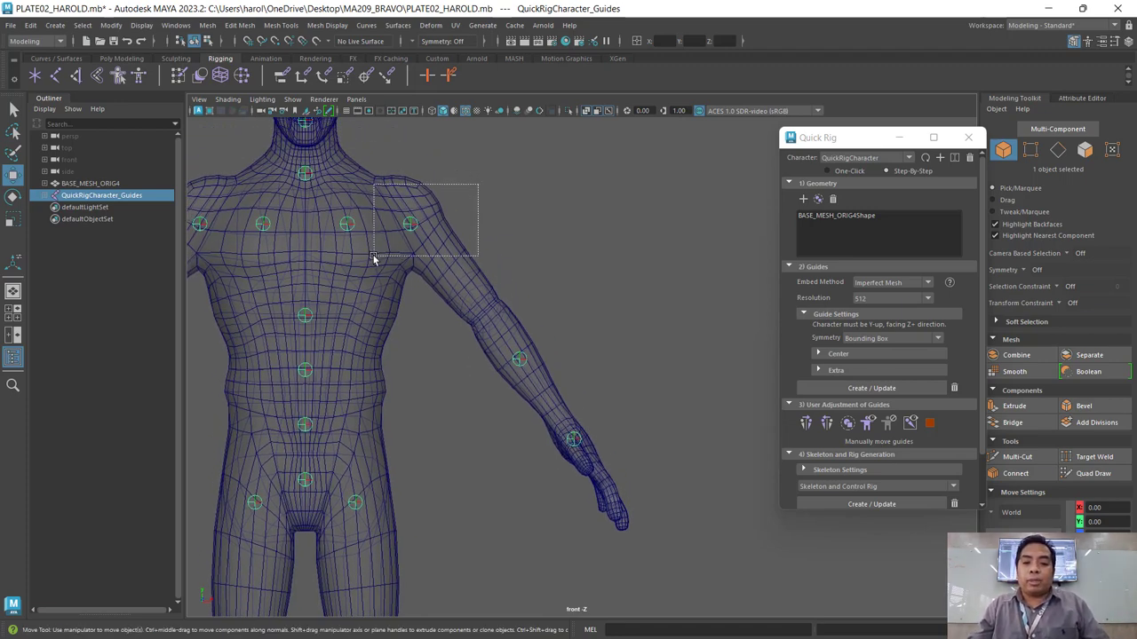
drag(450, 185, 439, 173)
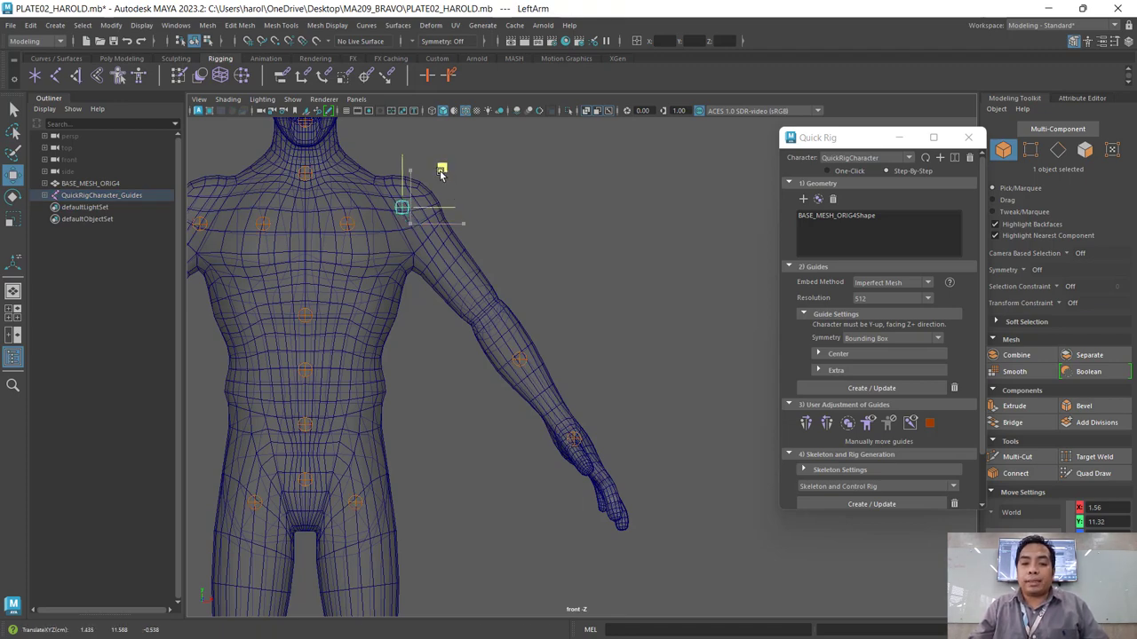
drag(557, 247, 480, 380)
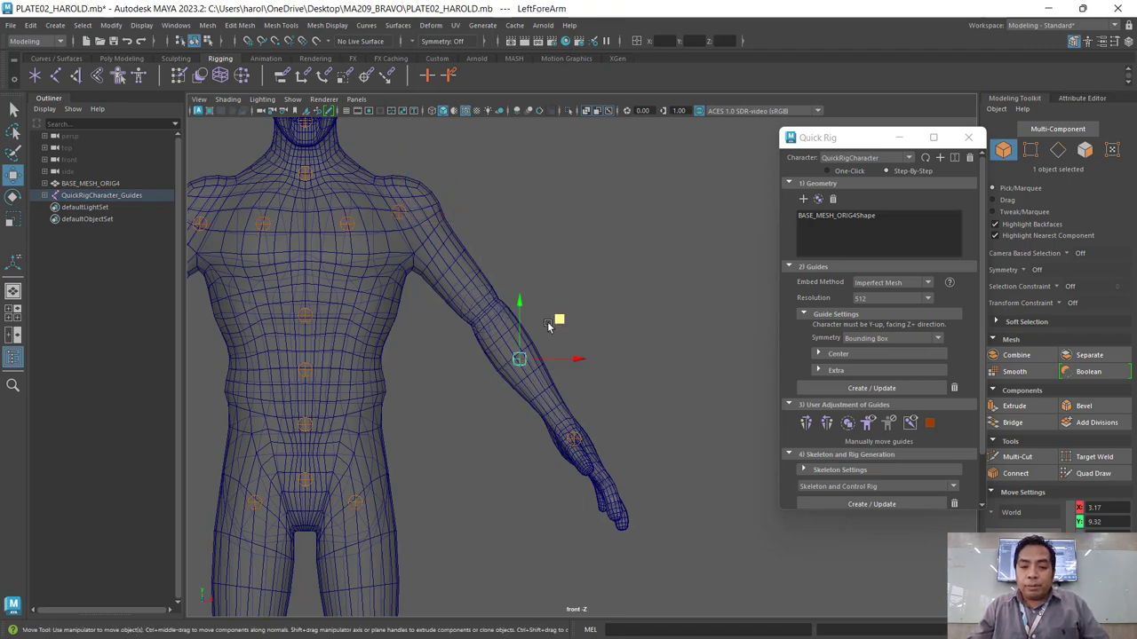
drag(559, 320, 526, 281)
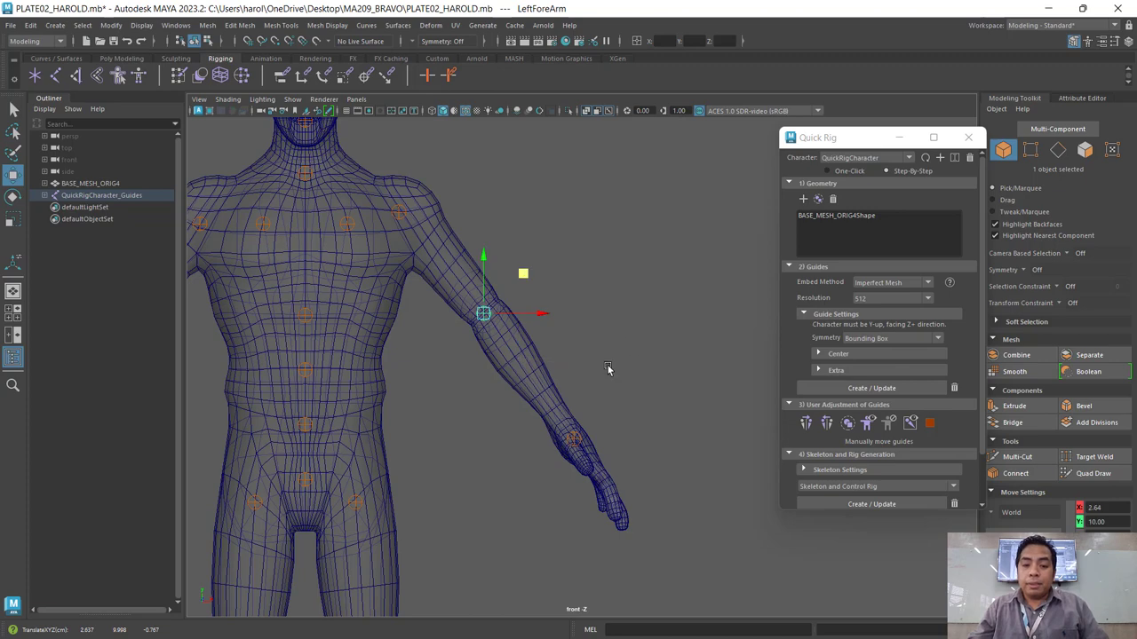
Move the LeftHand guide onto the wrist, then deselect the guides.
scroll(596, 388, up, 1)
drag(629, 384, 525, 473)
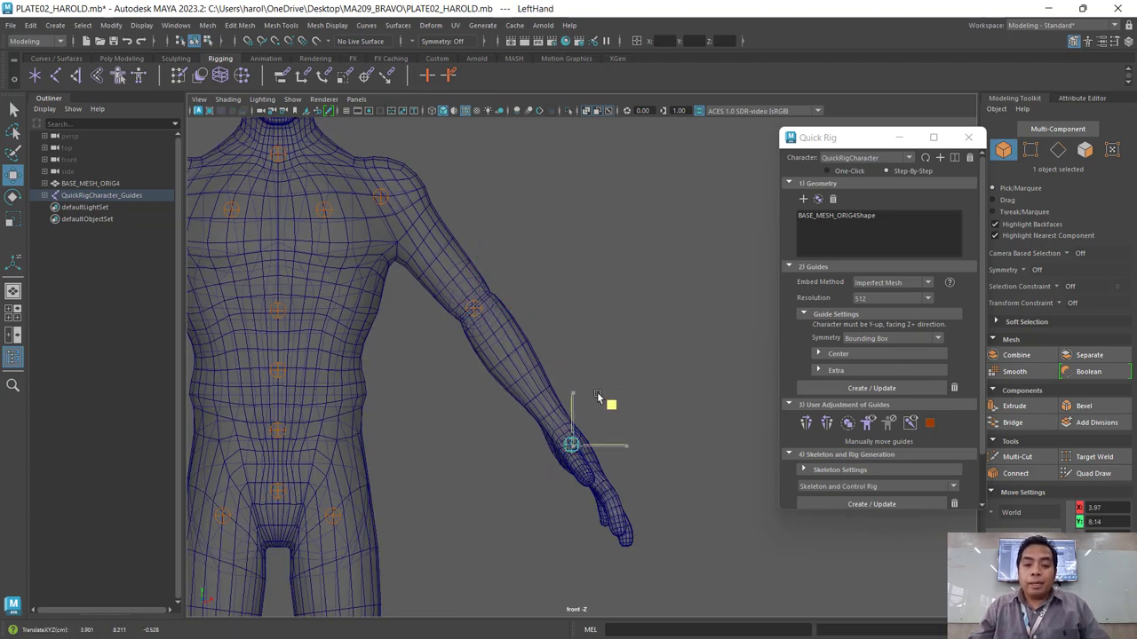
drag(613, 410, 592, 383)
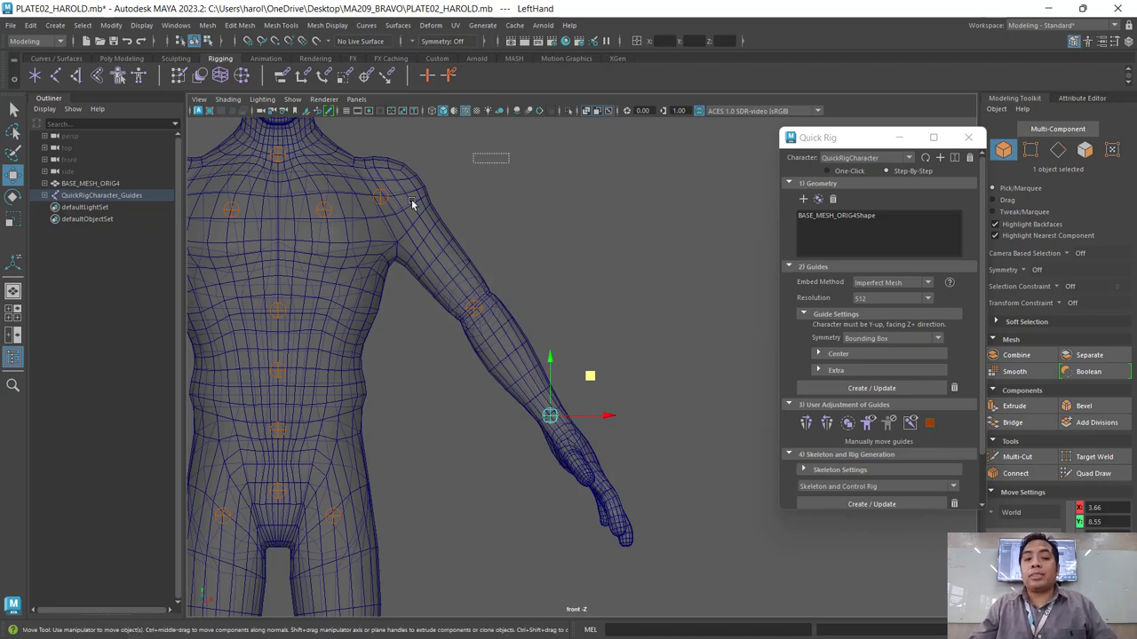
drag(510, 153, 372, 226)
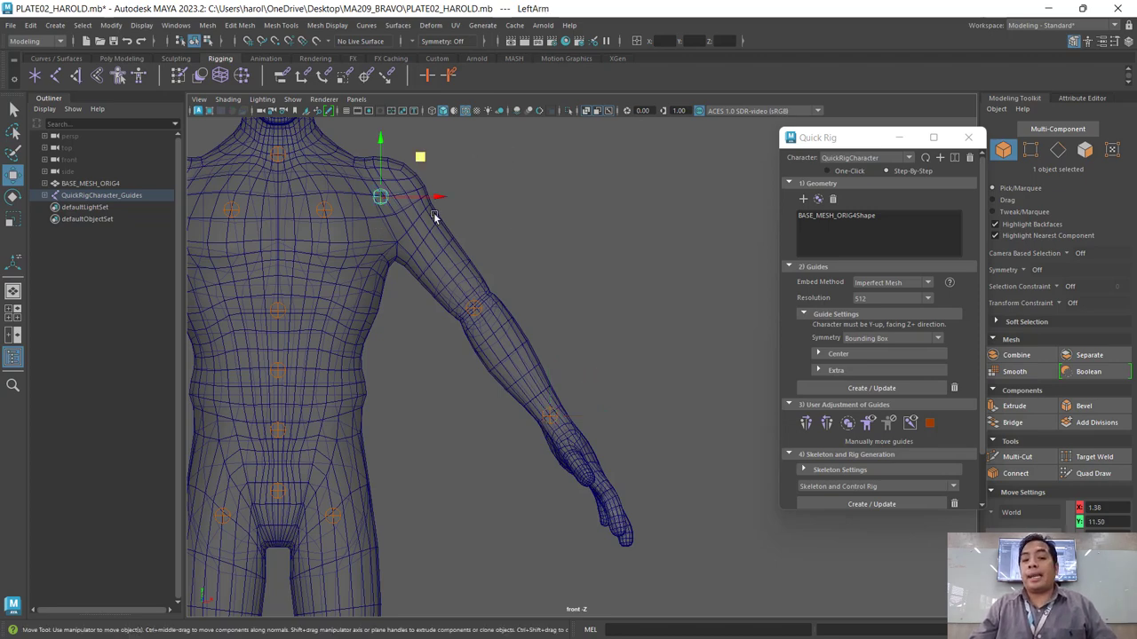
click(520, 190)
scroll(521, 206, down, 5)
scroll(421, 402, up, 1)
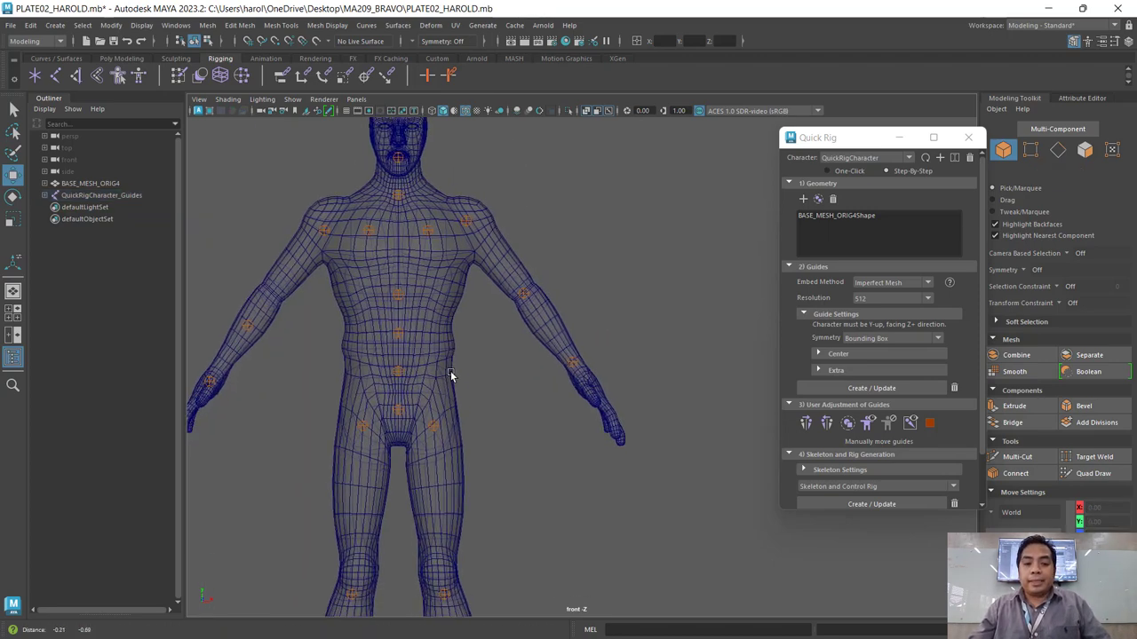
scroll(451, 376, up, 2)
scroll(456, 287, up, 2)
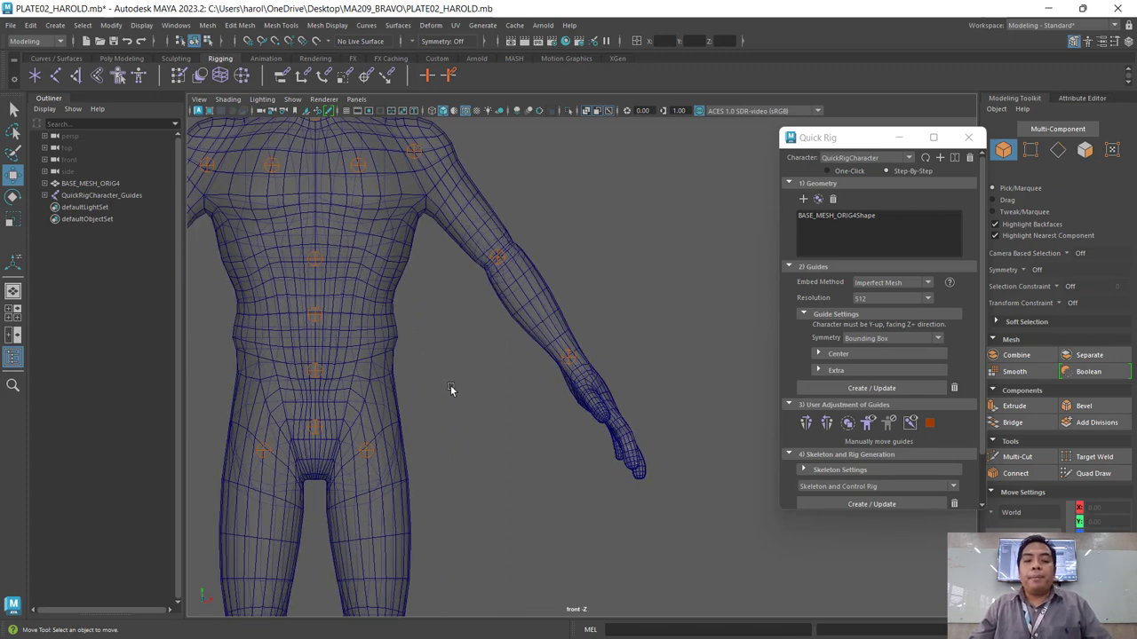
Move the LeftUpLeg guide onto the hip joint and the LeftLeg guide up onto the knee.
mouse_move(473, 422)
alt+middle_down()
mouse_move(482, 224)
mouse_move(483, 261)
alt+middle_up()
drag(504, 185, 382, 297)
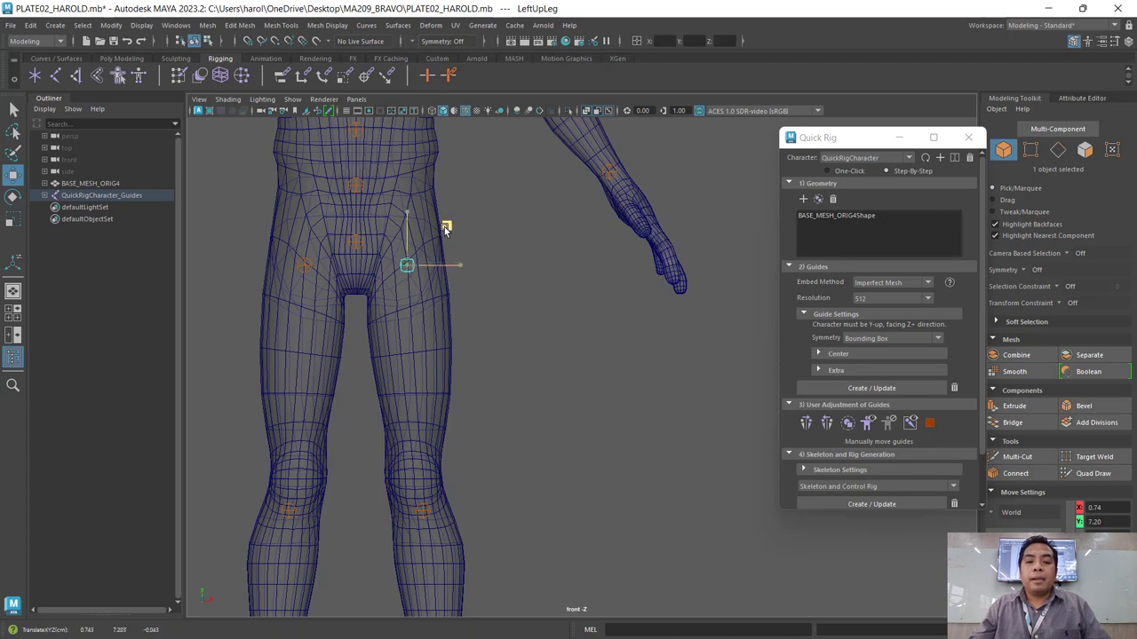
middle_drag(444, 226, 424, 191)
alt+middle_drag(474, 373, 562, 221)
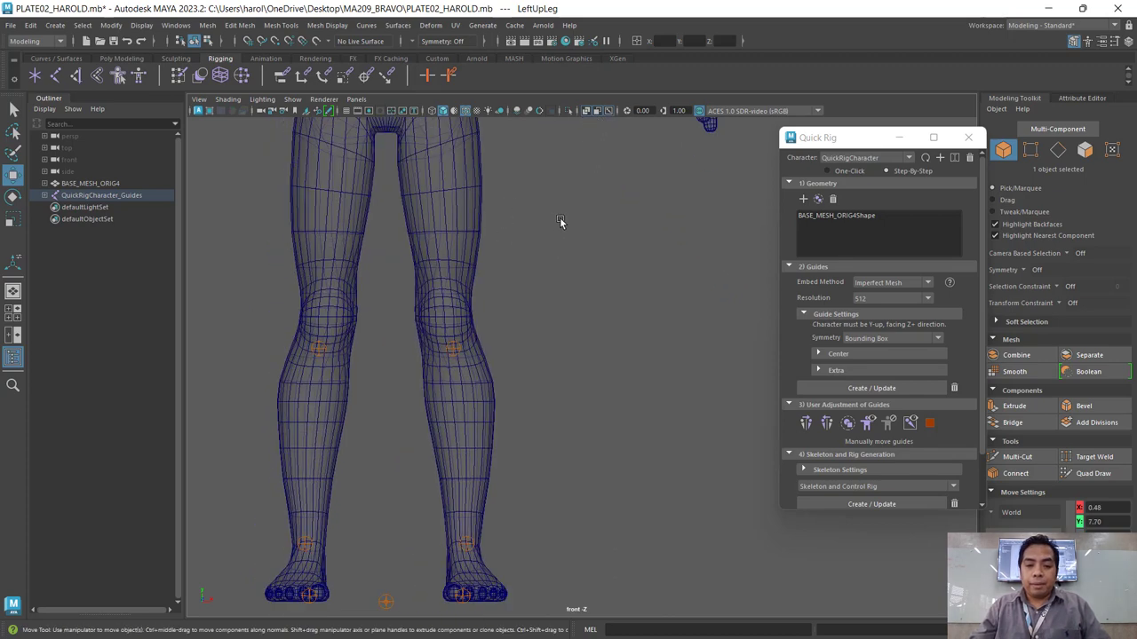
drag(548, 225, 406, 384)
middle_drag(489, 309, 485, 275)
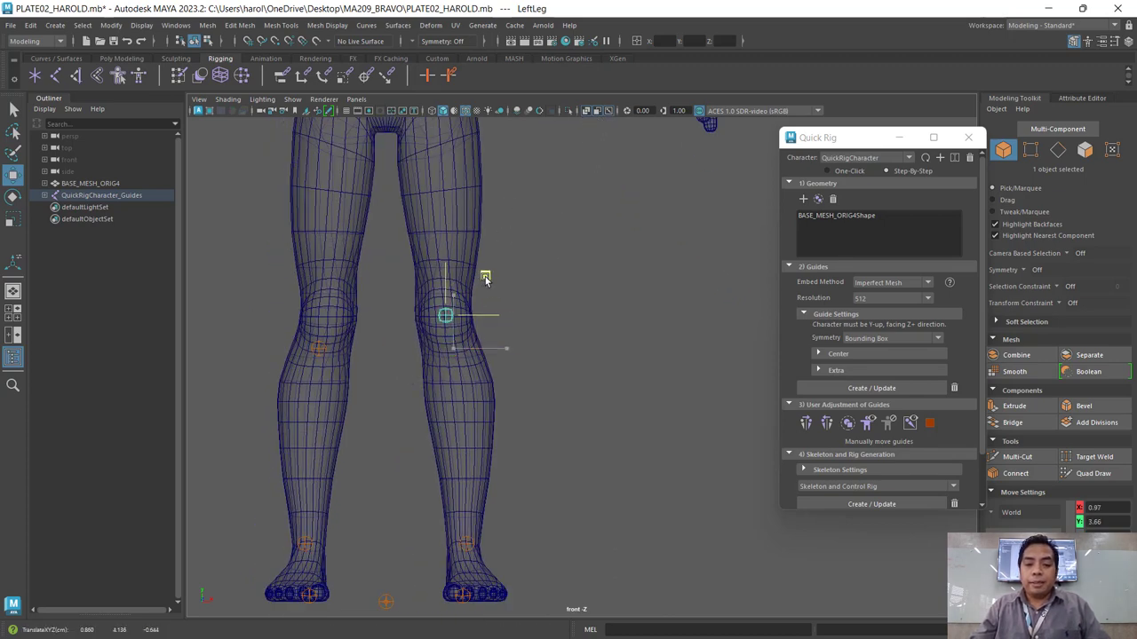
Shift the LeftToeBase guide slightly right onto the toe, then reframe the full body.
alt+middle_drag(496, 503, 492, 409)
drag(571, 349, 427, 470)
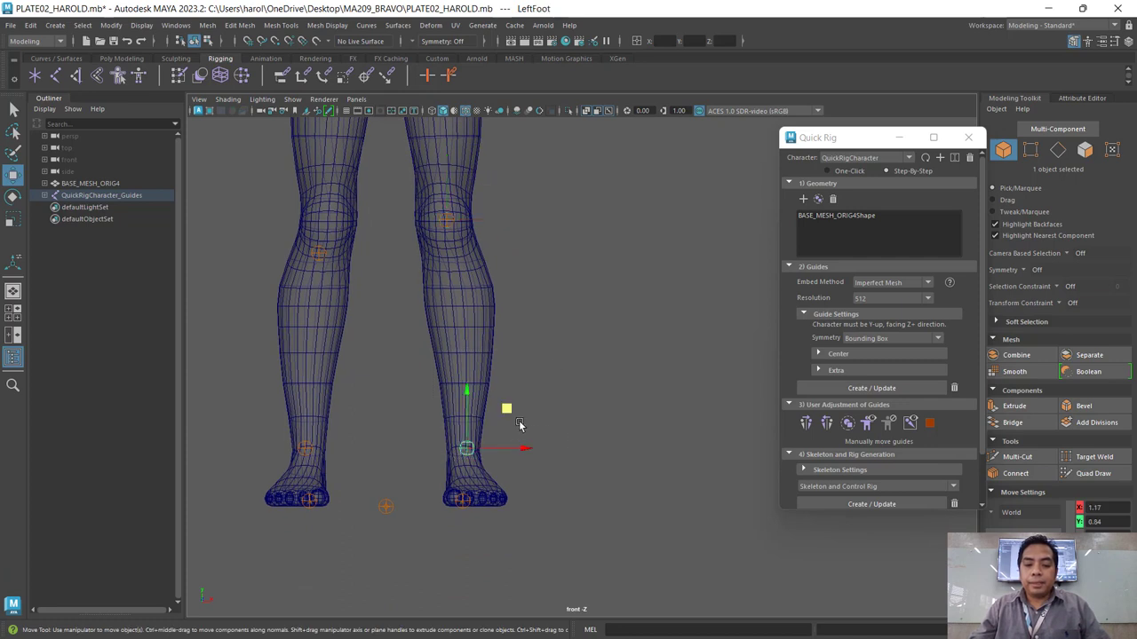
alt+middle_drag(458, 525, 456, 408)
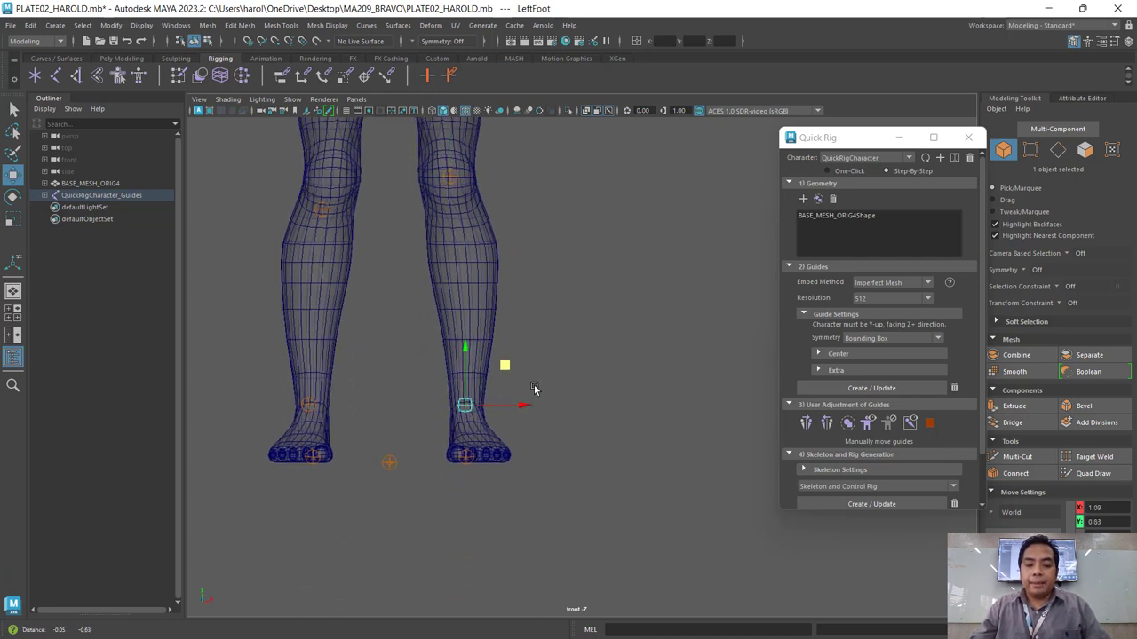
scroll(456, 408, up, 1)
drag(410, 359, 480, 442)
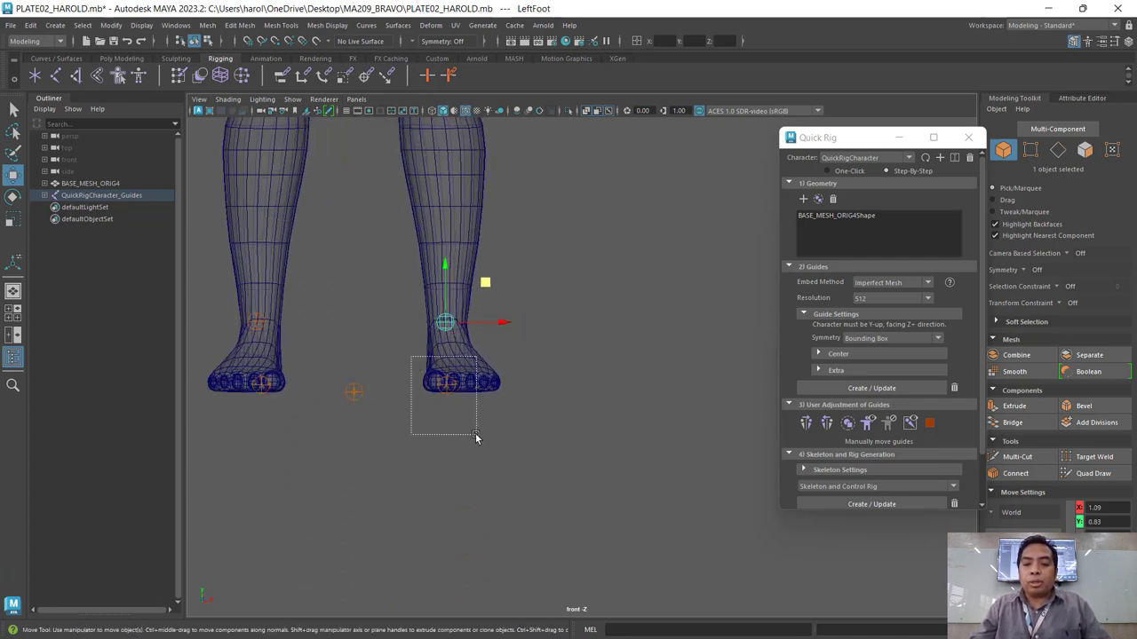
drag(496, 385, 513, 389)
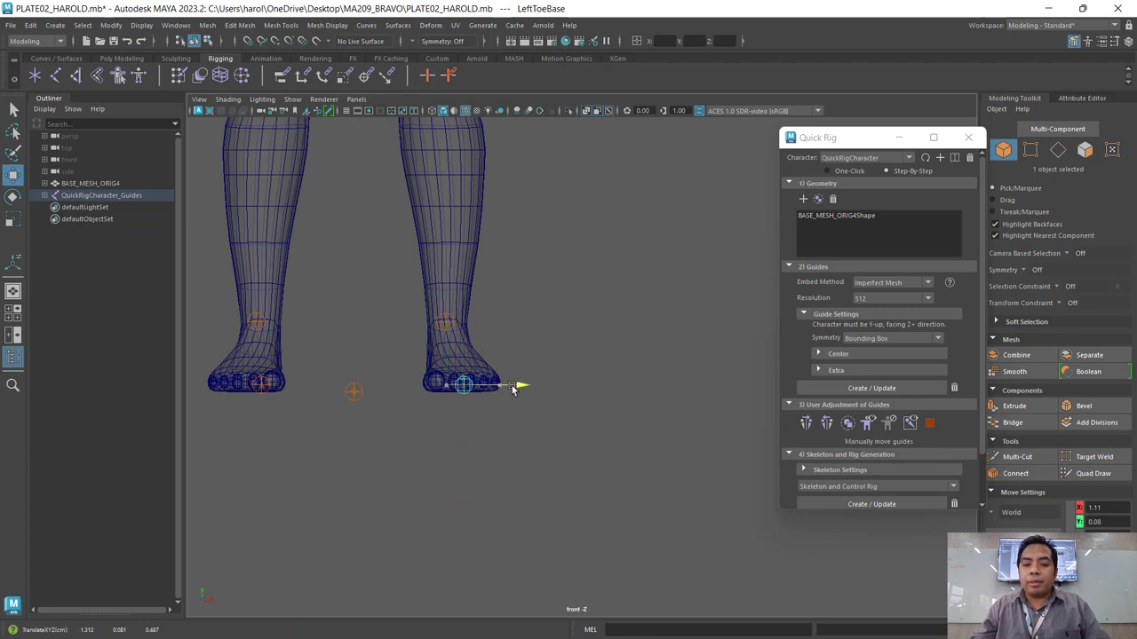
click(556, 324)
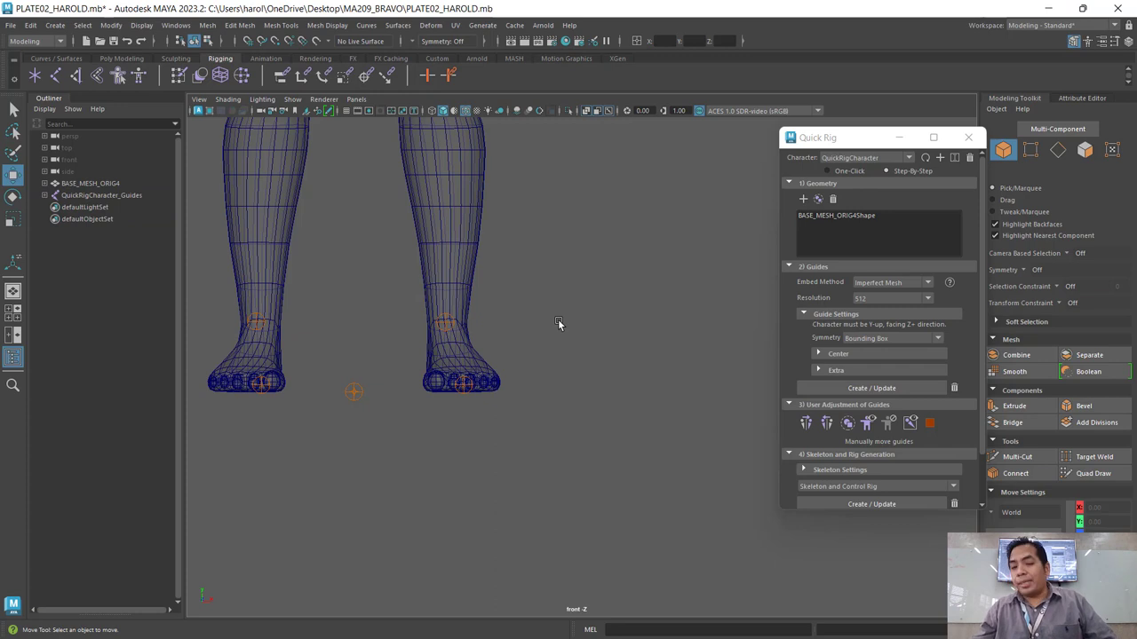
scroll(579, 301, down, 2)
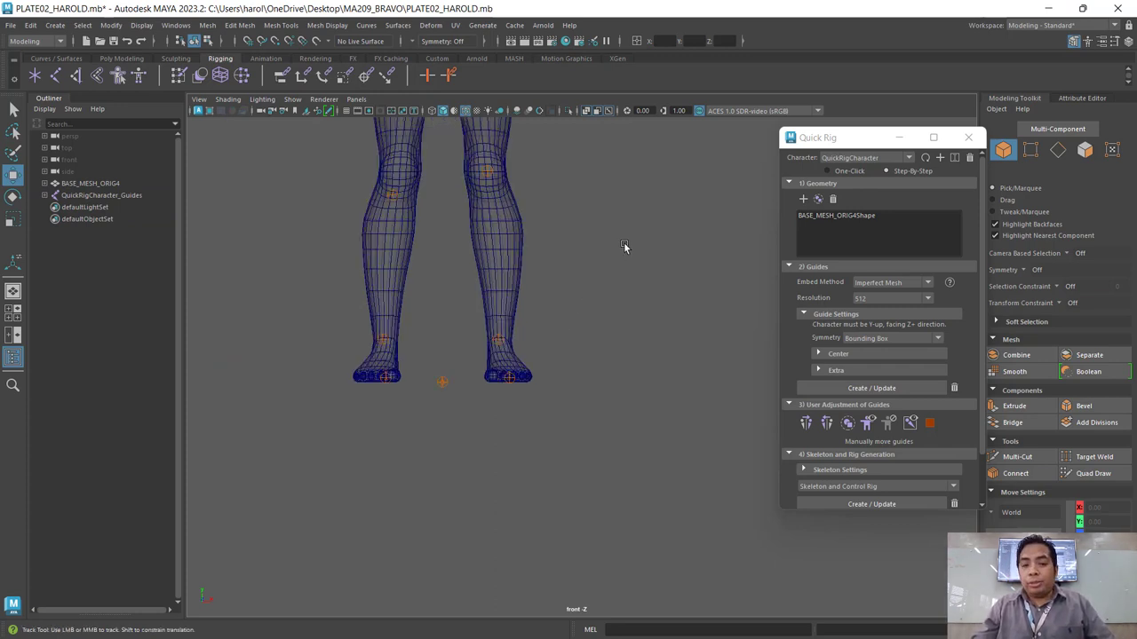
alt+middle_drag(624, 242, 420, 405)
scroll(427, 395, down, 3)
scroll(436, 404, up, 1)
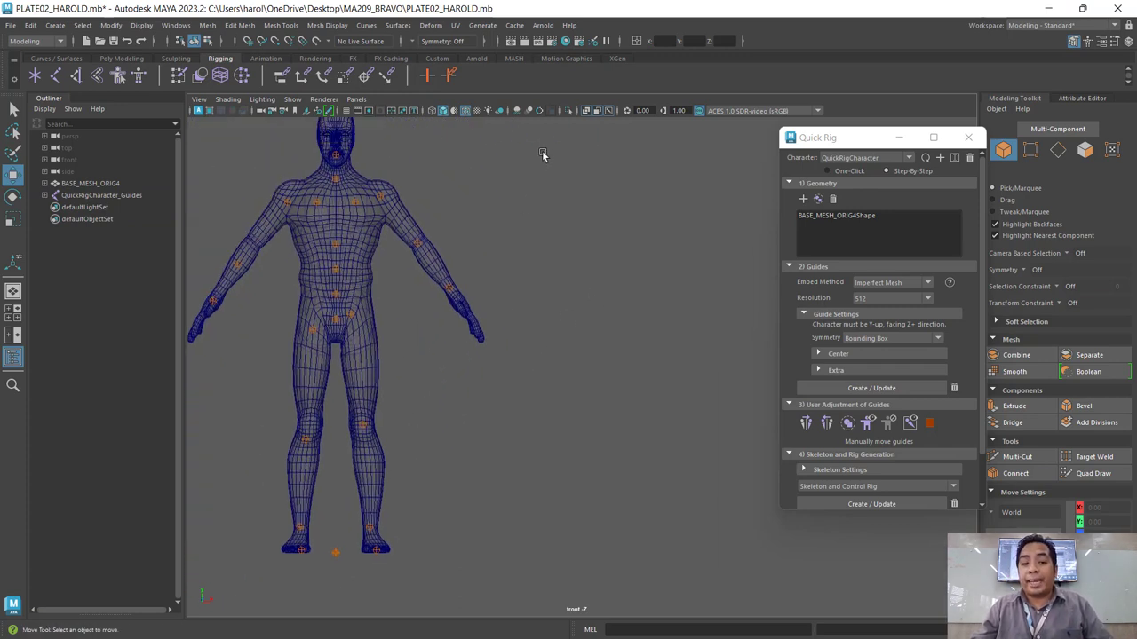
Select the guides down the character's side and switch to the four-view layout.
mouse_move(549, 142)
mouse_down()
mouse_move(327, 606)
mouse_move(349, 588)
mouse_up()
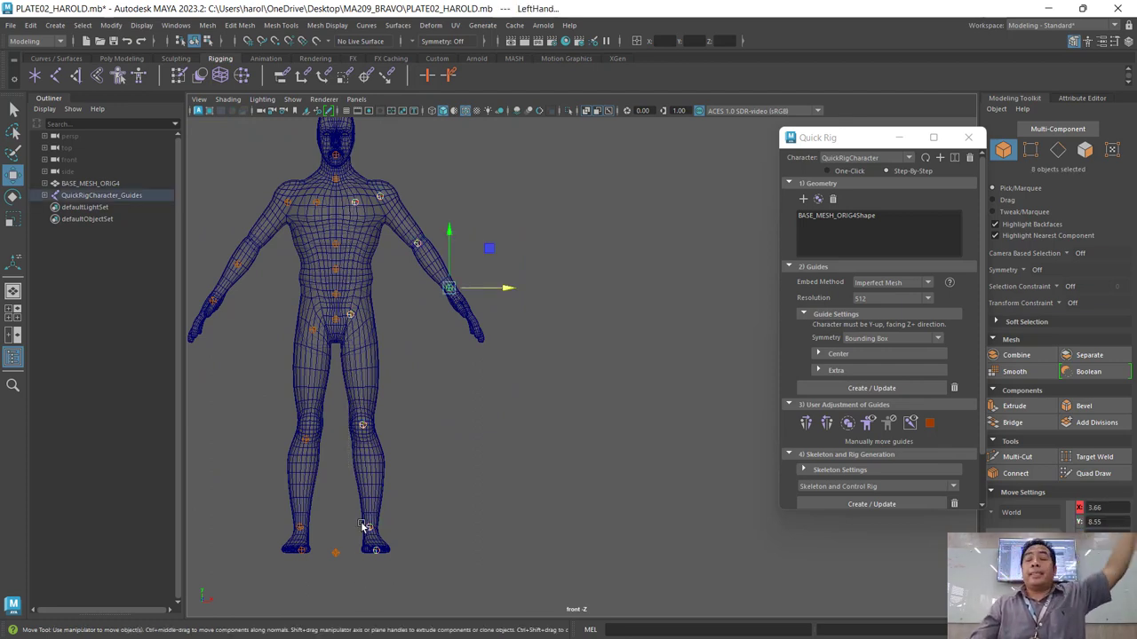
click(408, 356)
drag(536, 160, 347, 572)
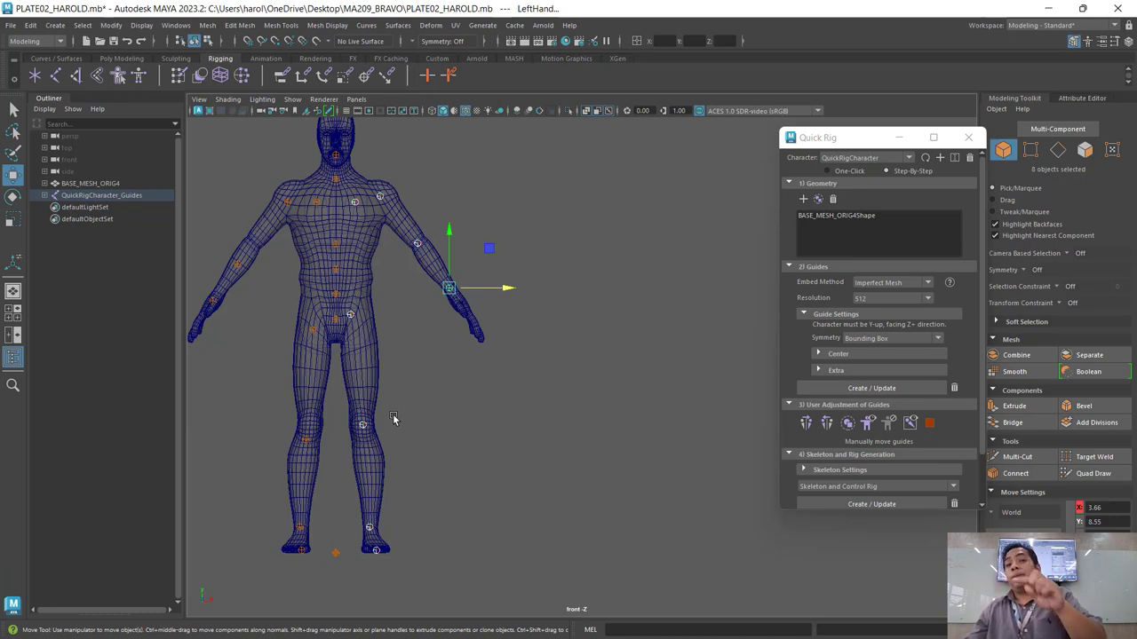
key(space)
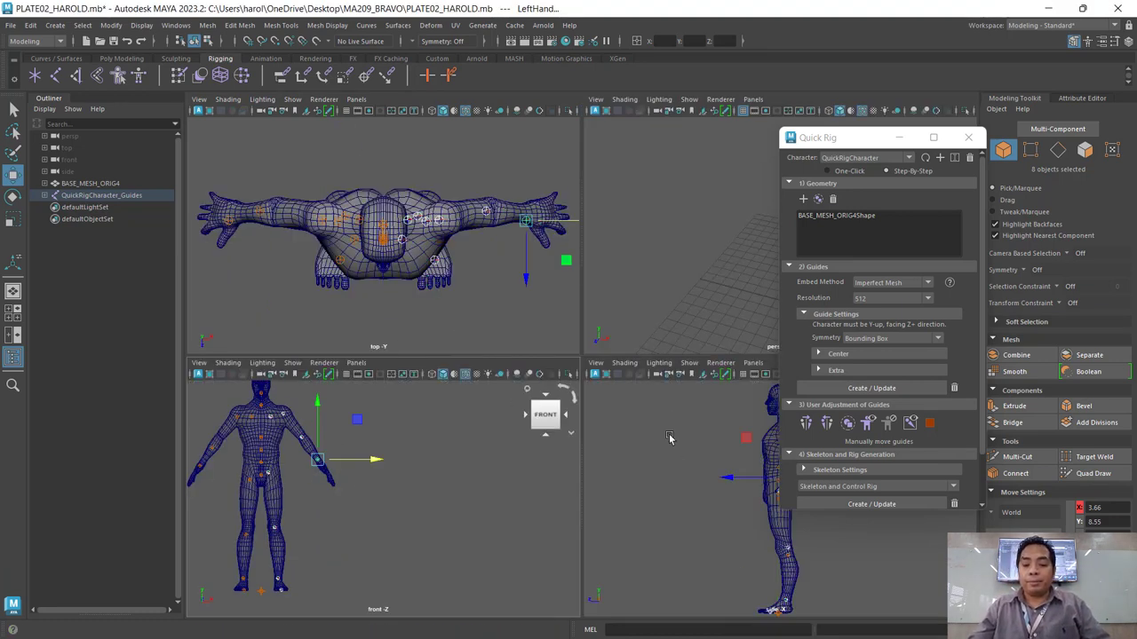
key(space)
mouse_move(675, 380)
alt+middle_down()
mouse_move(594, 385)
mouse_move(563, 334)
alt+middle_up()
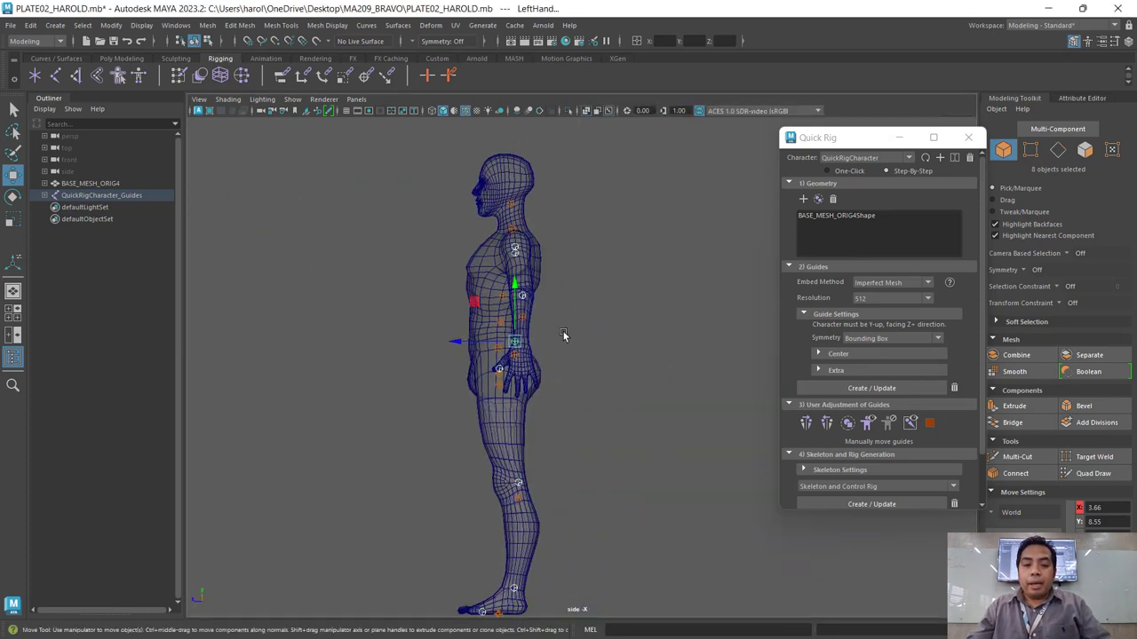
key(space)
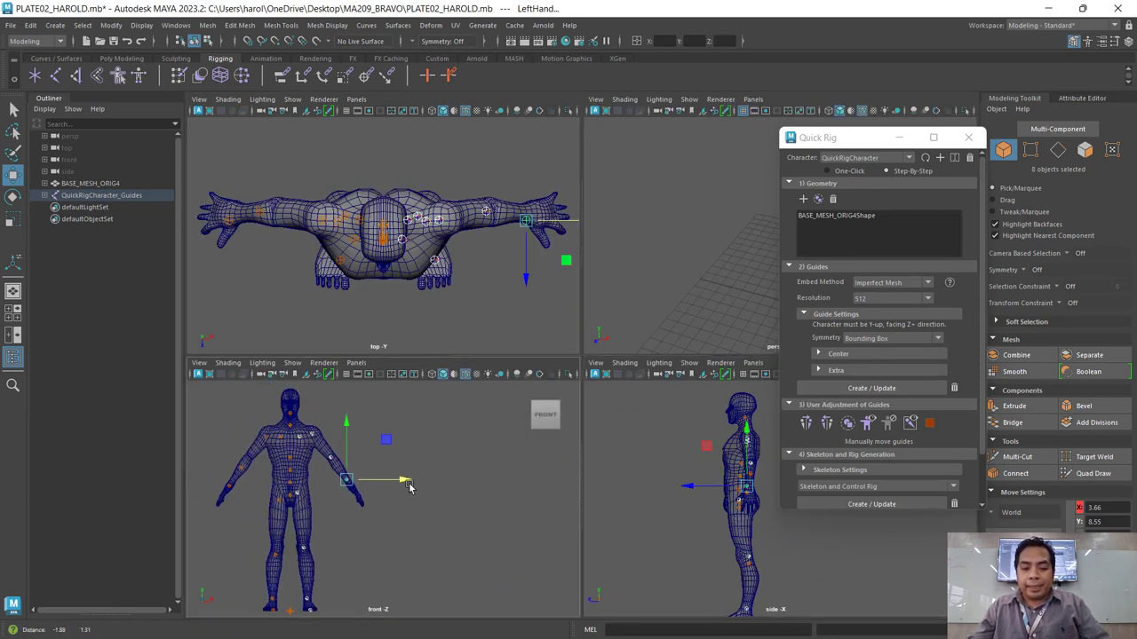
scroll(377, 468, up, 4)
scroll(397, 466, up, 3)
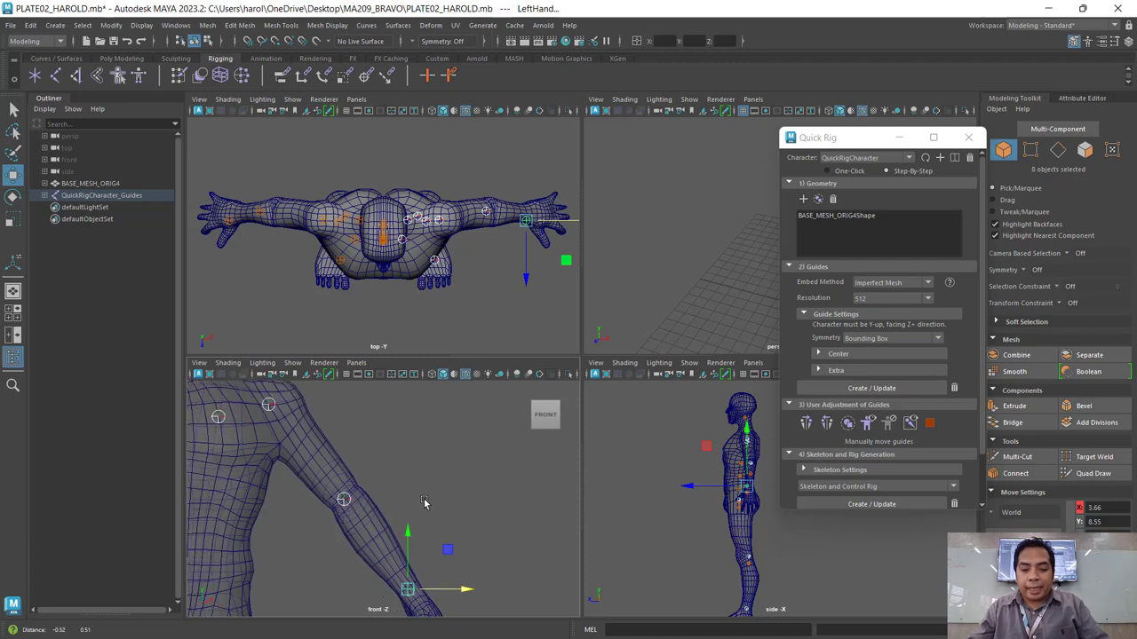
mouse_move(475, 569)
alt+middle_down()
mouse_move(479, 504)
mouse_move(504, 468)
alt+middle_up()
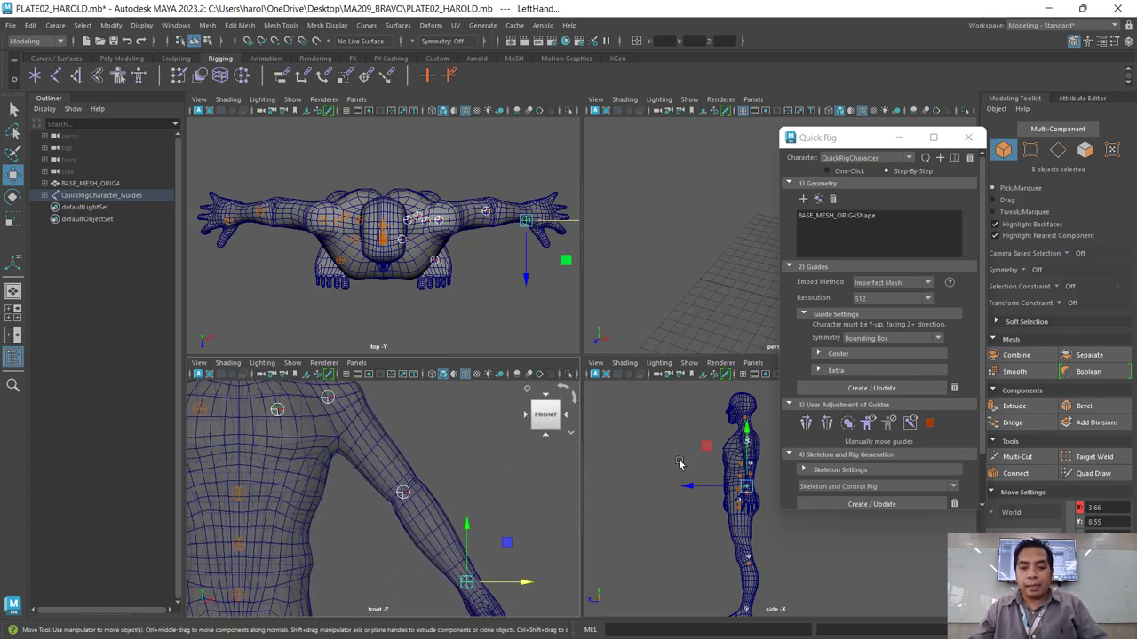
alt+middle_drag(667, 468, 613, 468)
scroll(710, 451, up, 5)
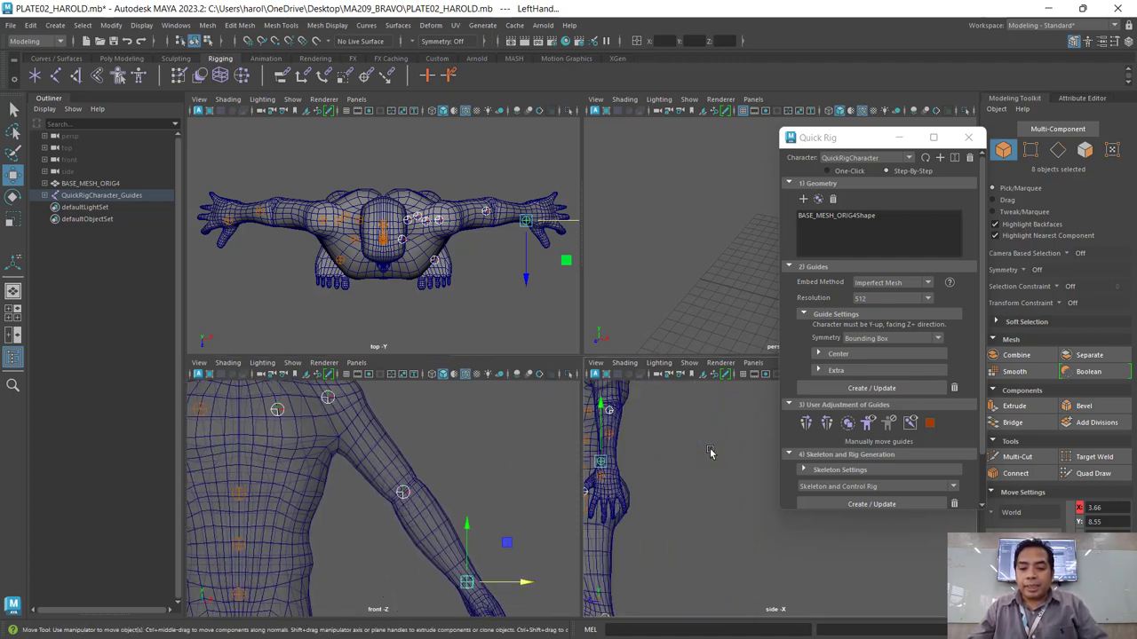
mouse_move(699, 468)
alt+middle_down()
mouse_move(710, 479)
mouse_move(625, 506)
alt+middle_up()
scroll(656, 473, up, 3)
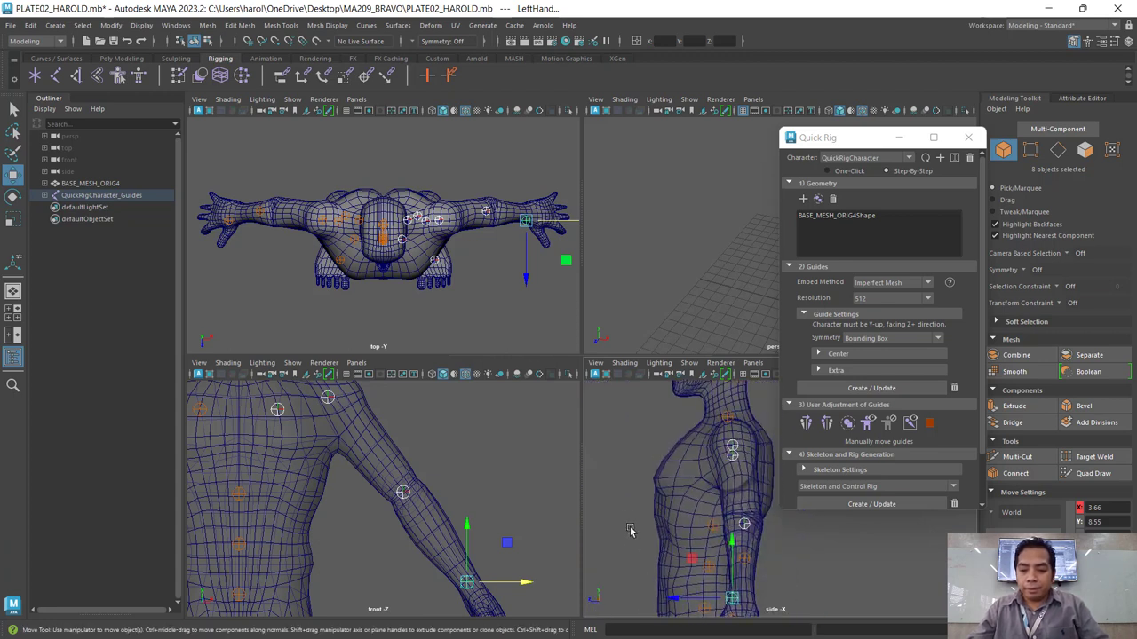
alt+middle_drag(458, 434, 444, 443)
key(w)
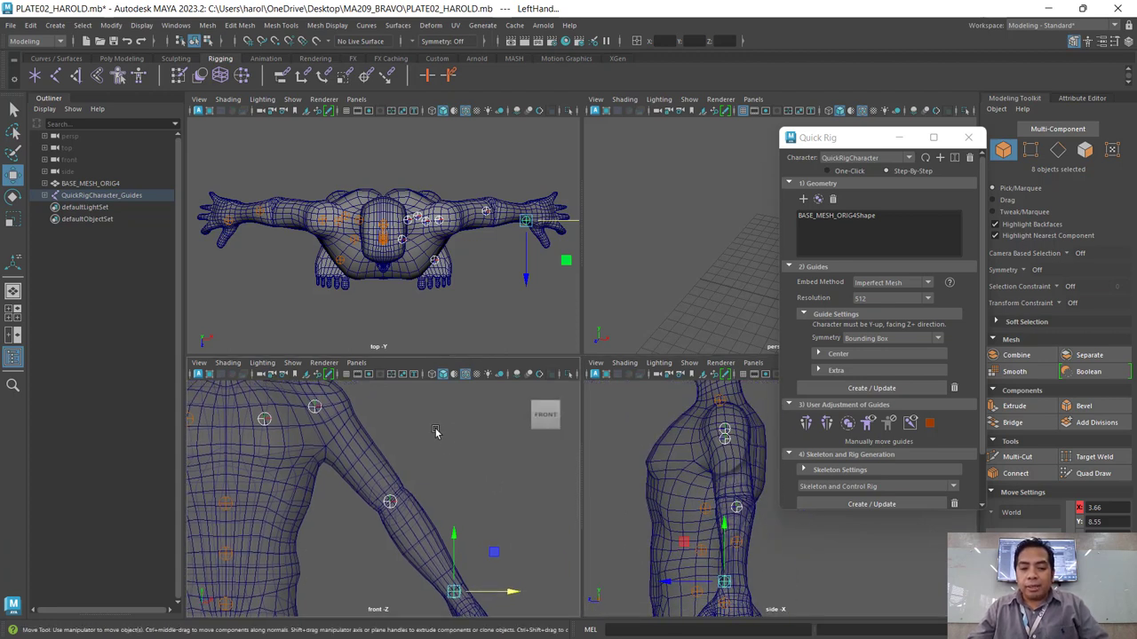
click(417, 415)
drag(394, 393, 289, 458)
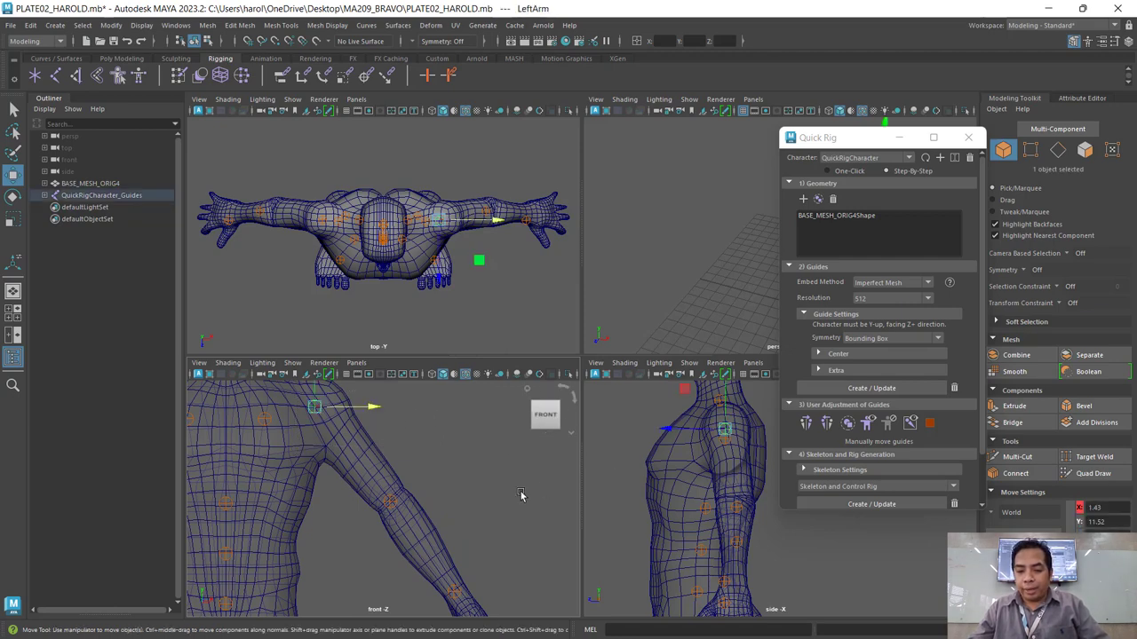
Centre the LeftForeArm elbow guide and LeftHand wrist guide inside the arm in the side view.
alt+middle_drag(649, 515, 649, 489)
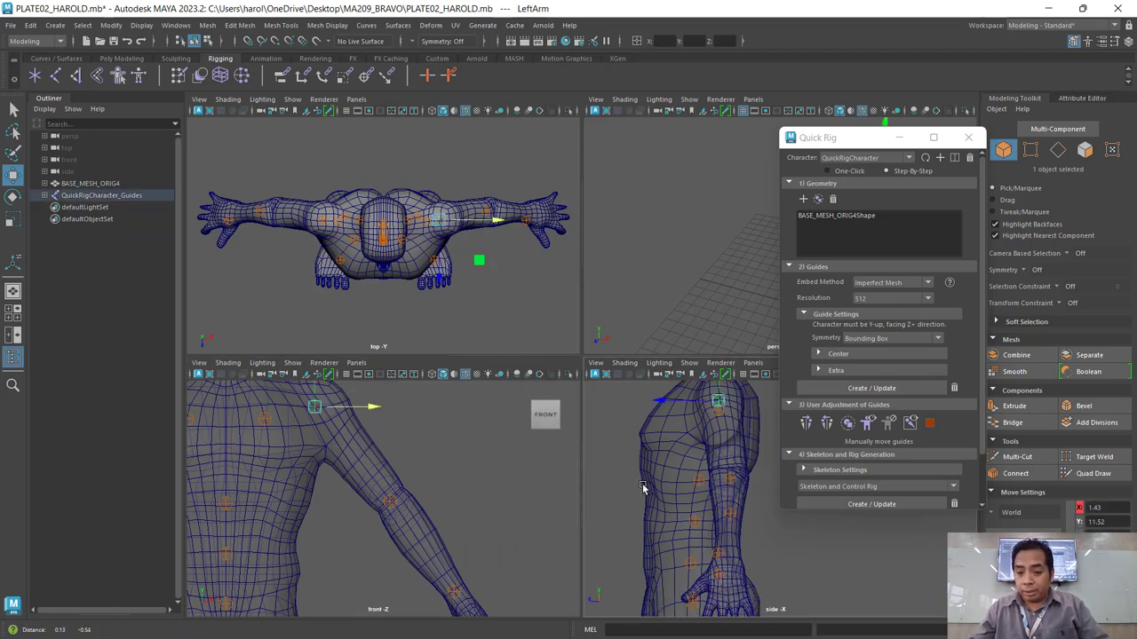
drag(477, 472, 355, 528)
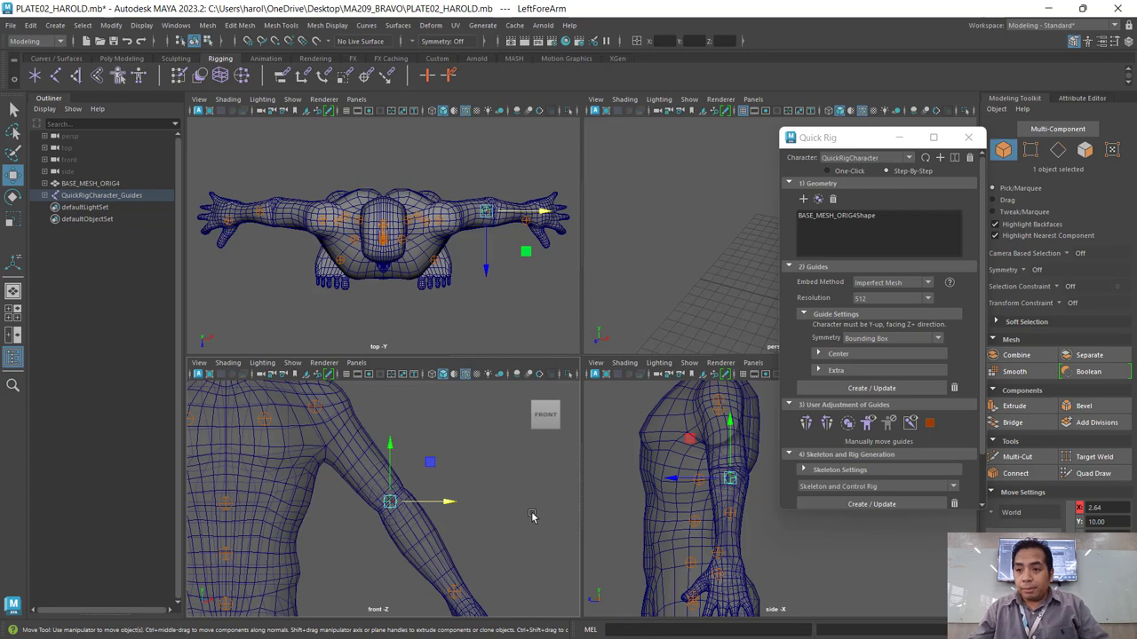
alt+middle_drag(643, 515, 632, 490)
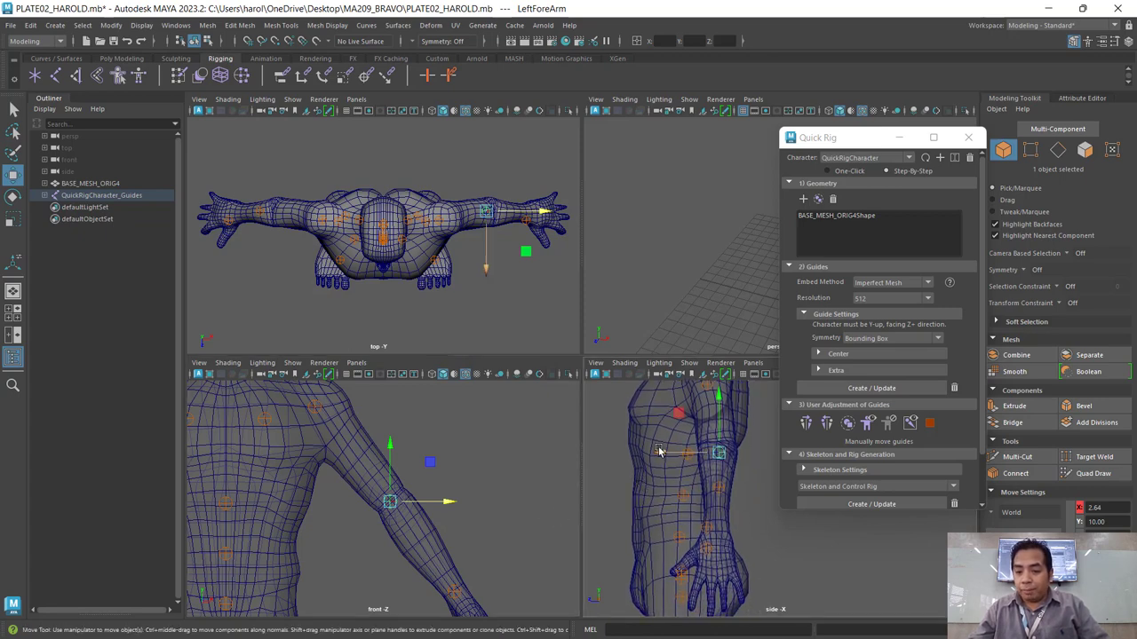
drag(668, 456, 666, 458)
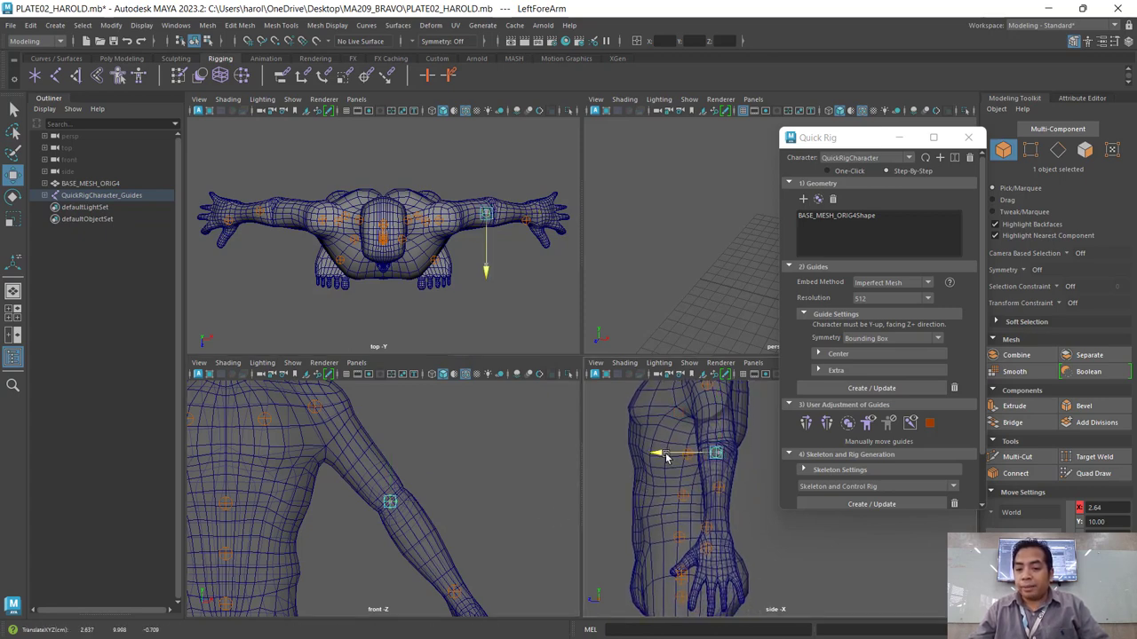
alt+middle_drag(430, 585, 422, 498)
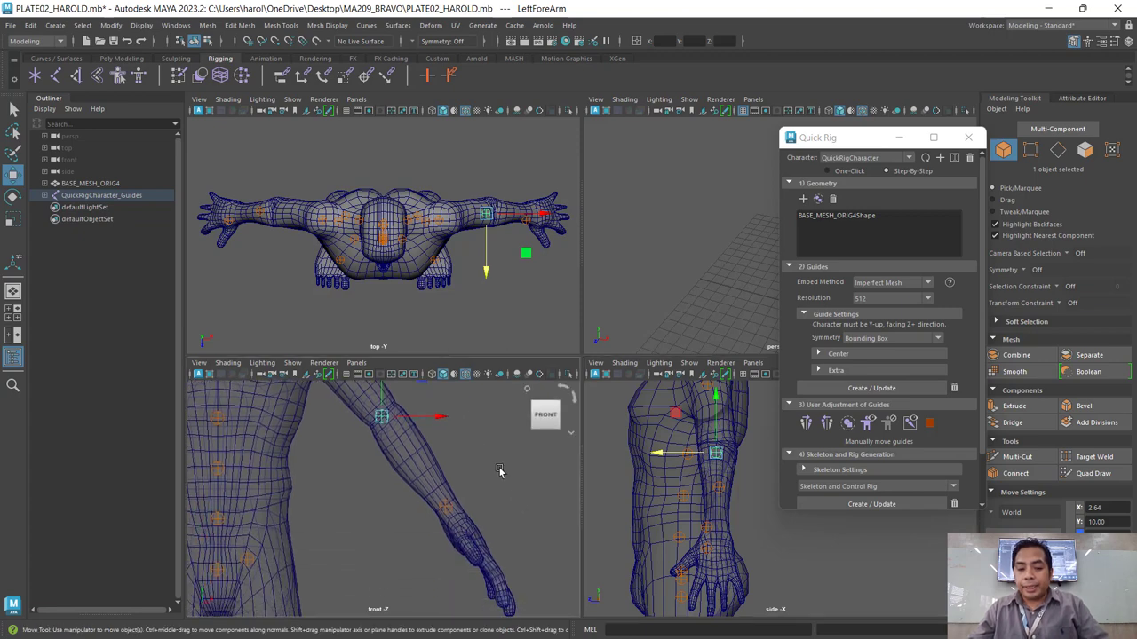
drag(506, 466, 426, 522)
scroll(635, 544, up, 3)
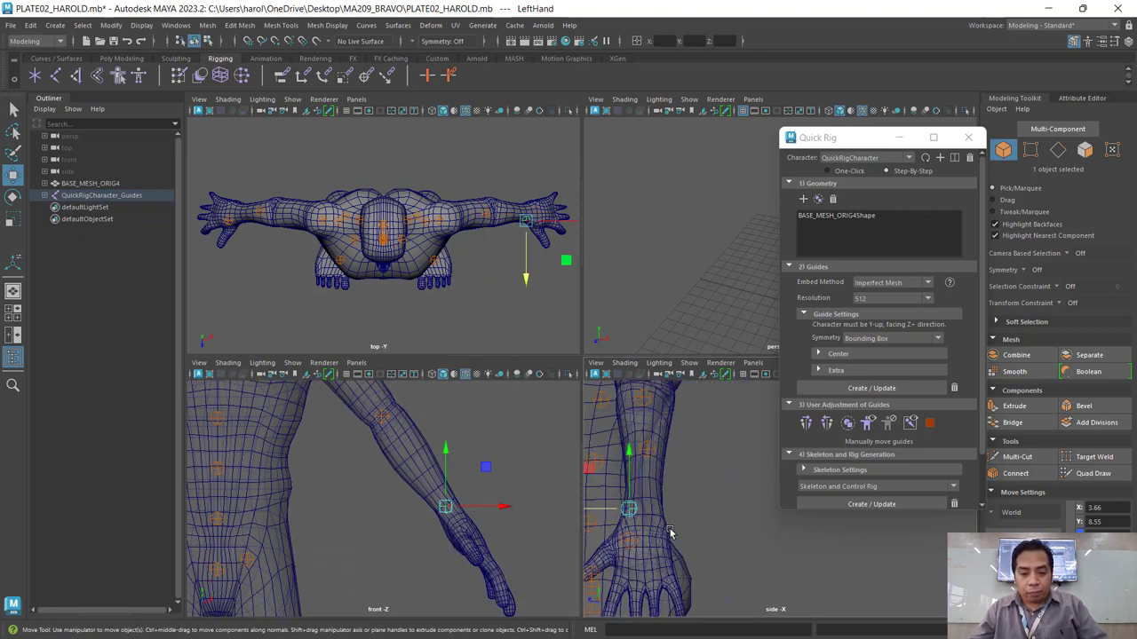
alt+middle_drag(675, 533, 701, 509)
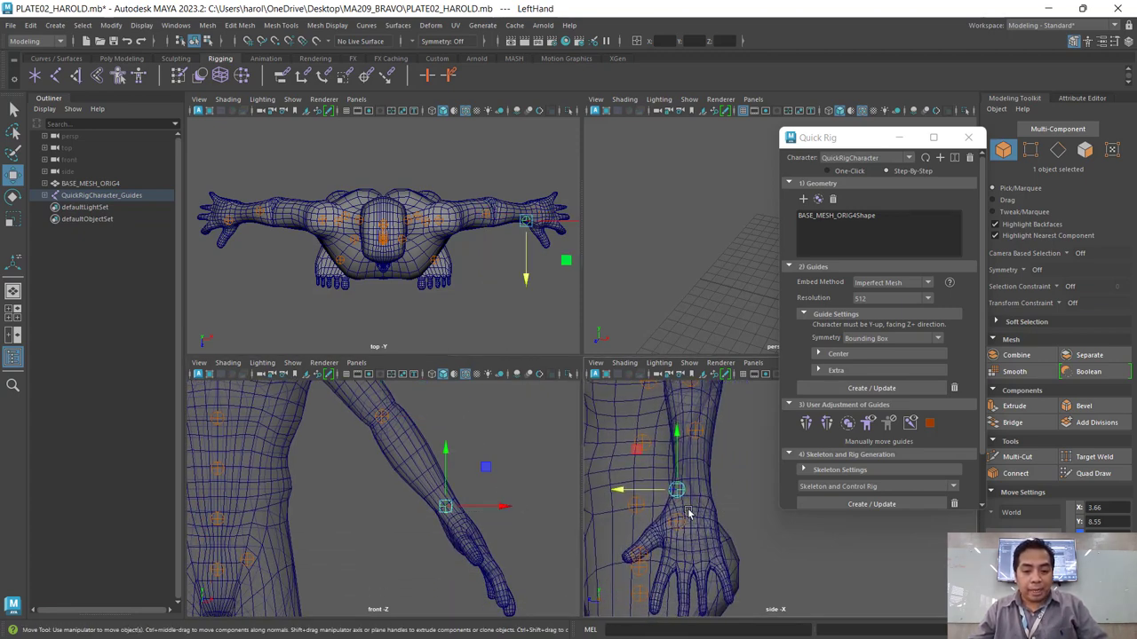
drag(624, 493, 635, 493)
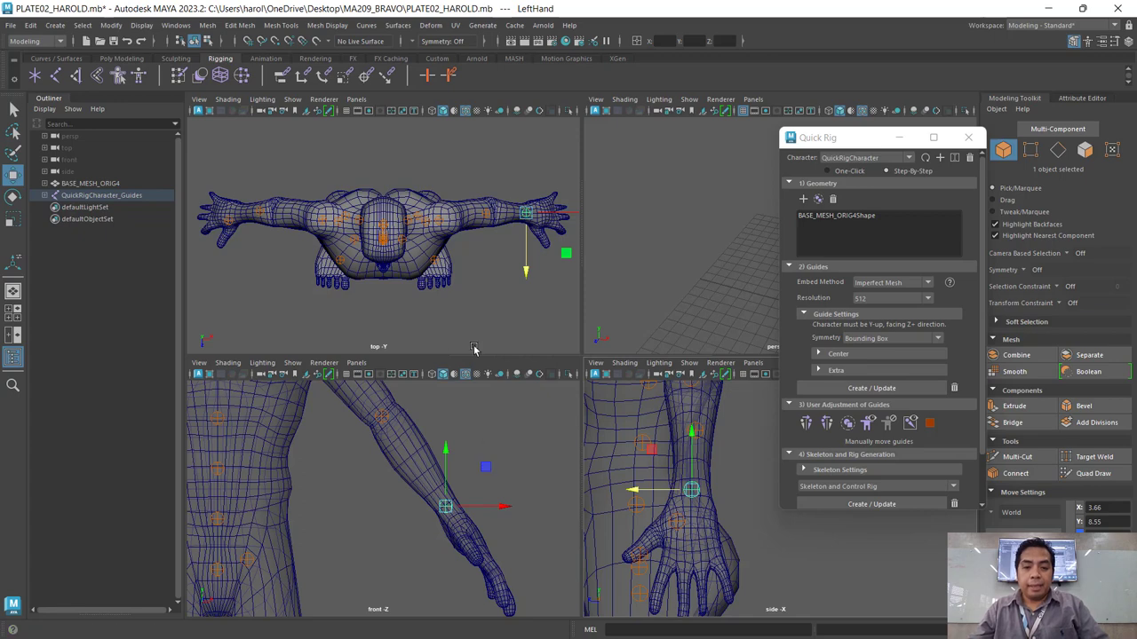
Adjust the LeftForeArm guide's depth in the top view, then clear the selection.
alt+middle_drag(392, 410, 404, 554)
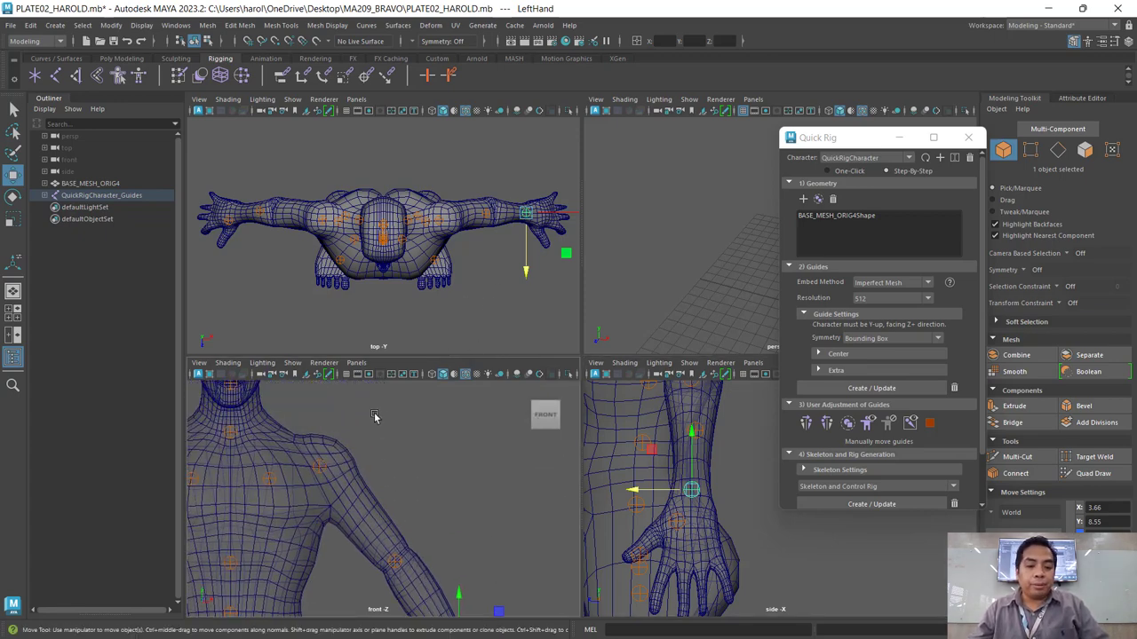
click(319, 466)
scroll(455, 246, up, 3)
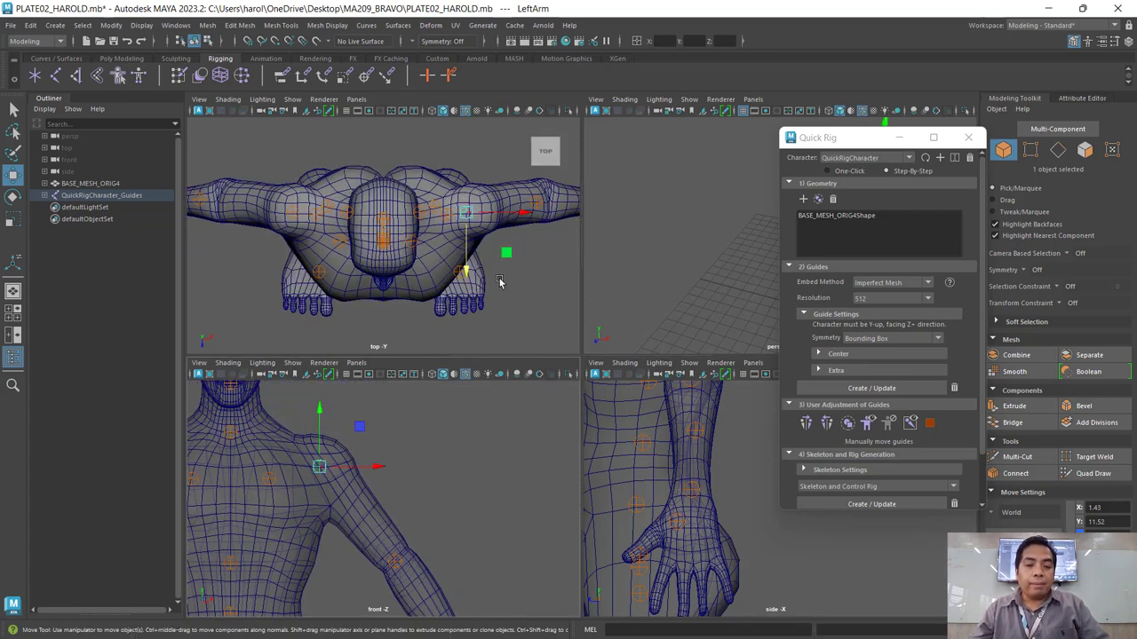
alt+middle_drag(500, 279, 399, 266)
click(442, 216)
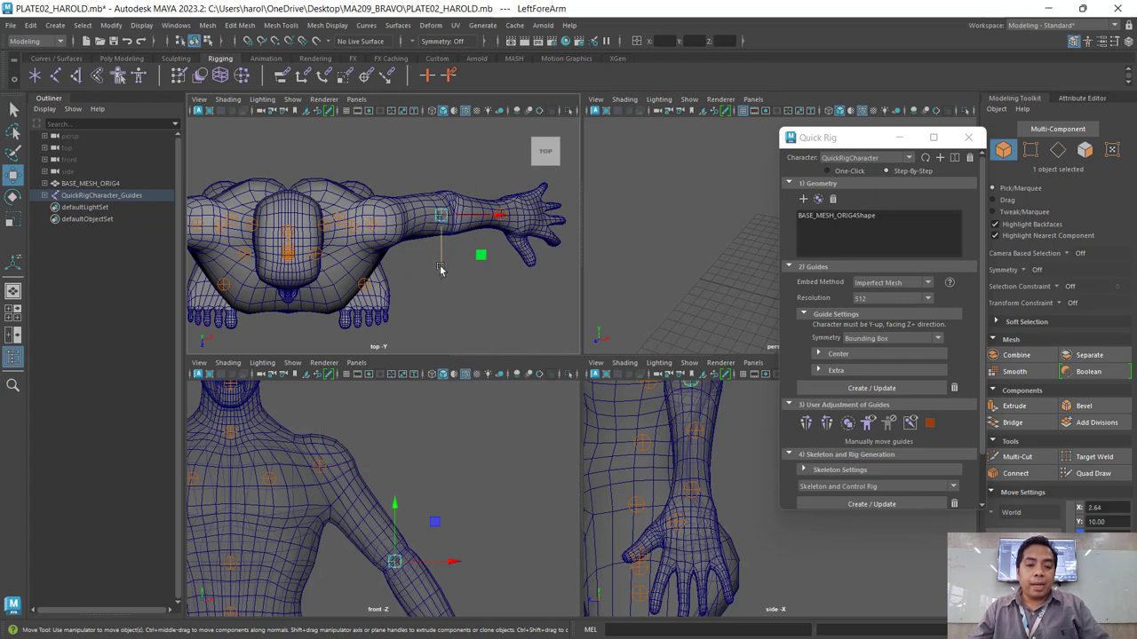
drag(442, 269, 446, 273)
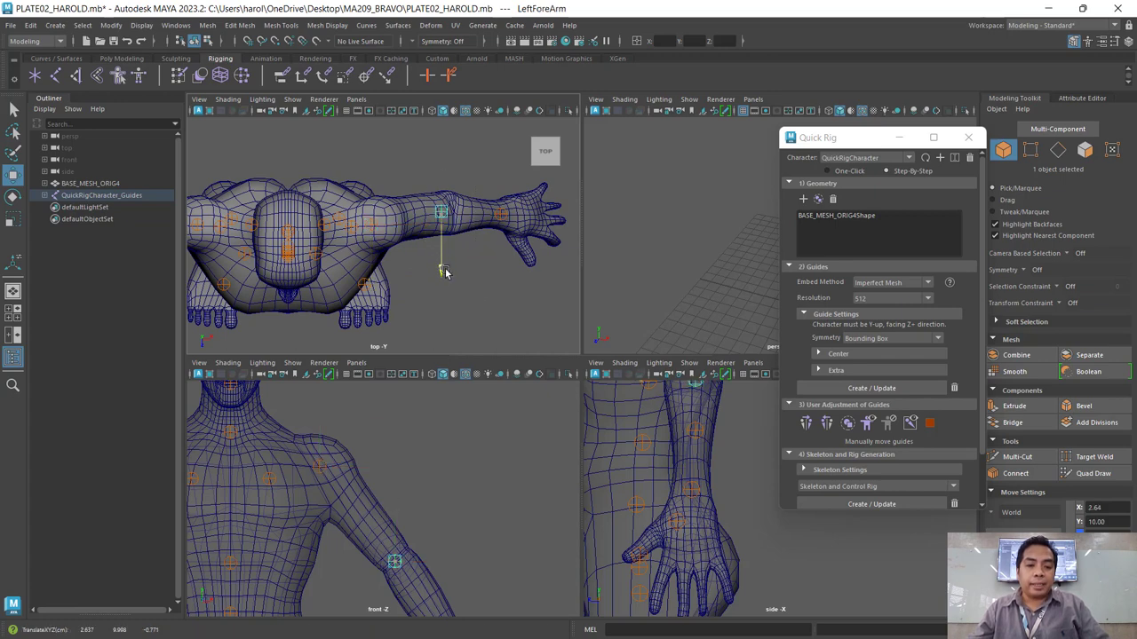
click(522, 311)
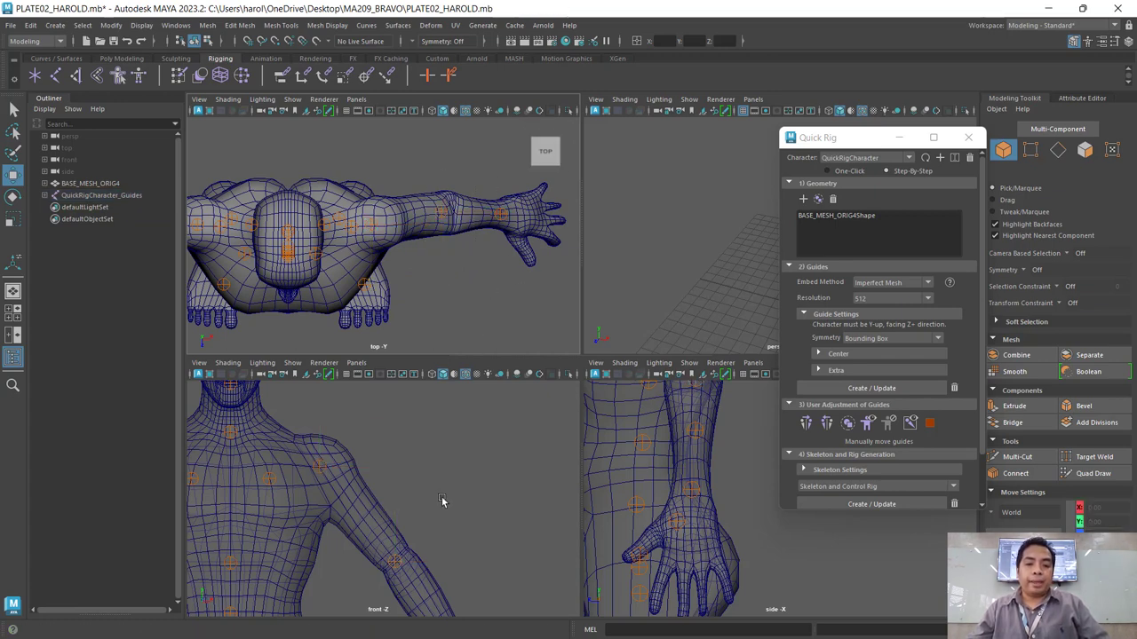
scroll(405, 484, down, 4)
scroll(431, 523, up, 2)
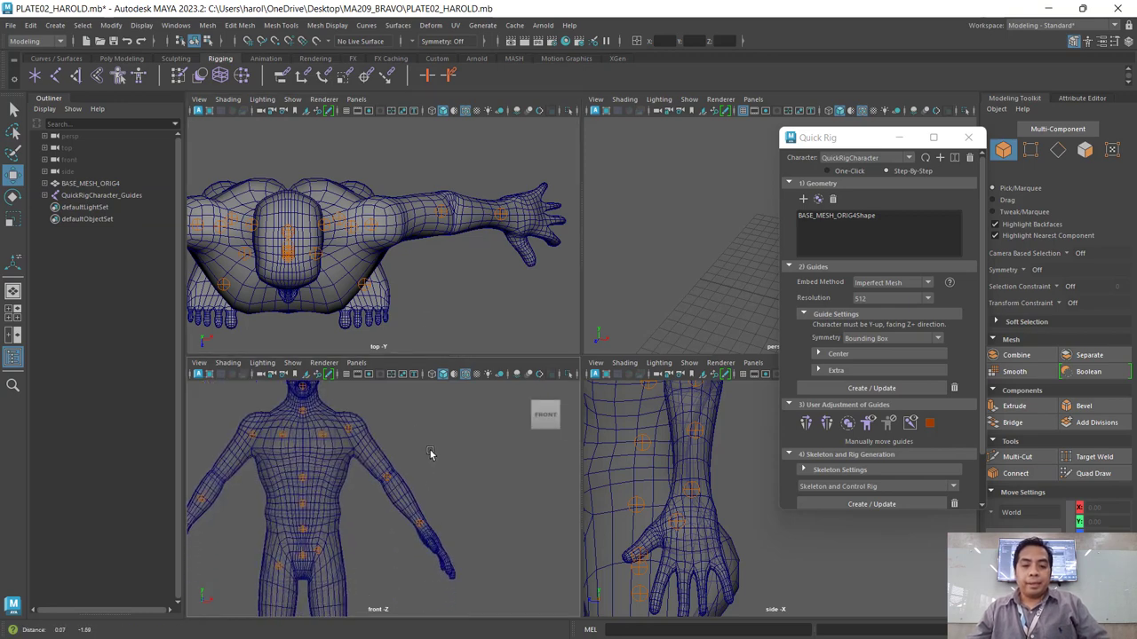
scroll(426, 448, up, 2)
scroll(386, 469, up, 2)
scroll(310, 475, up, 2)
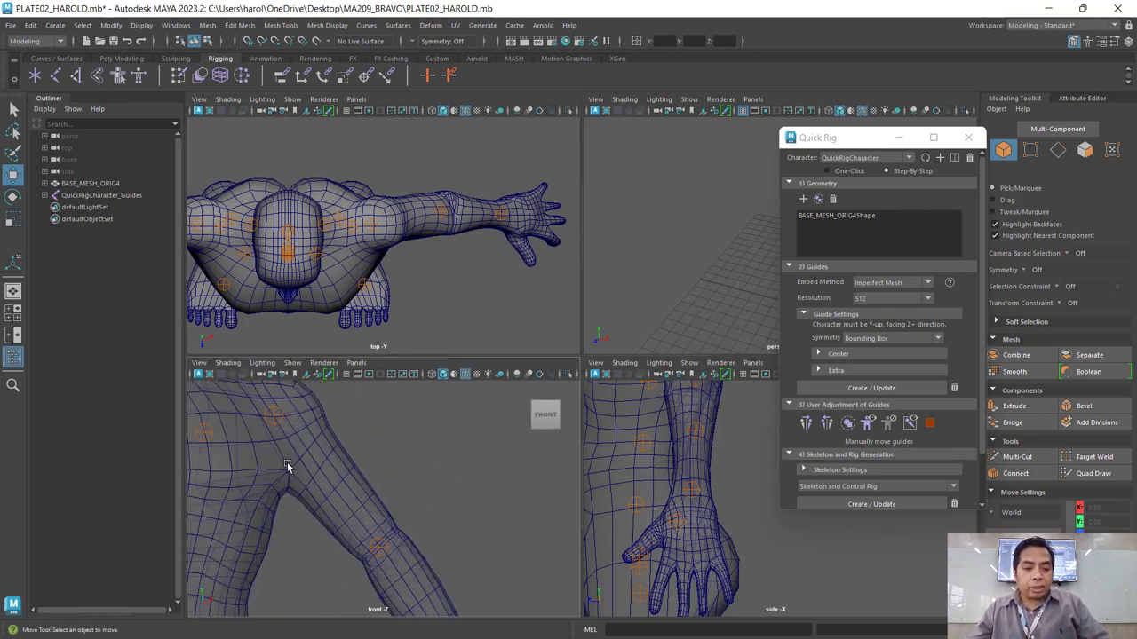
scroll(287, 462, up, 2)
Shift the LeftShoulder guide back and raise it to about Y 11.39 within the shoulder.
scroll(298, 484, up, 2)
click(333, 468)
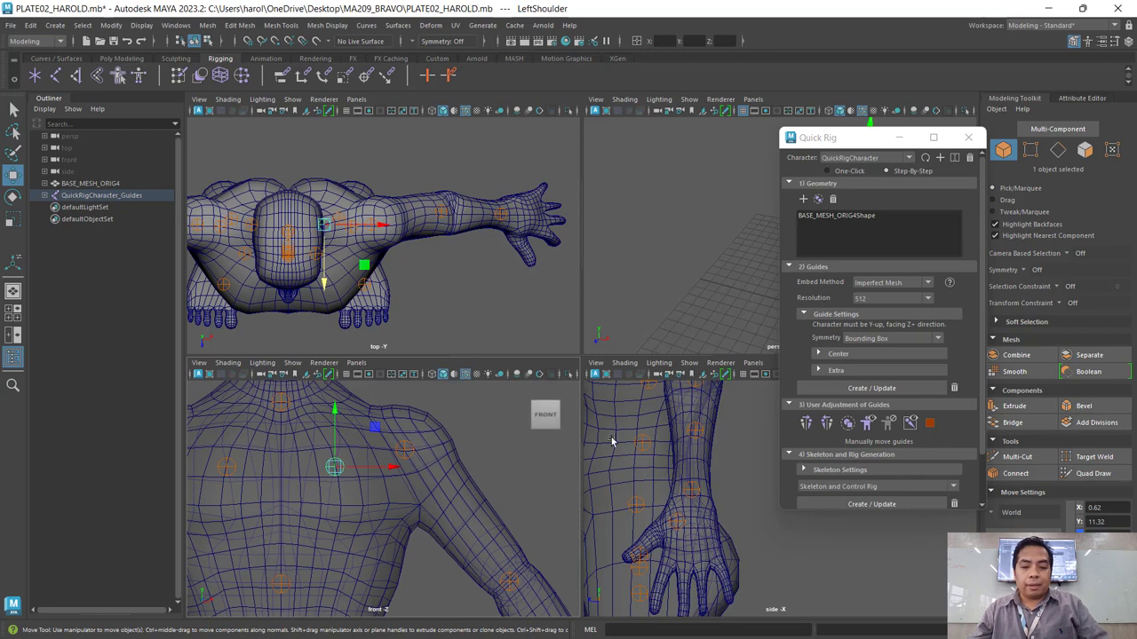
scroll(627, 546, up, 2)
scroll(640, 542, up, 2)
scroll(655, 537, up, 2)
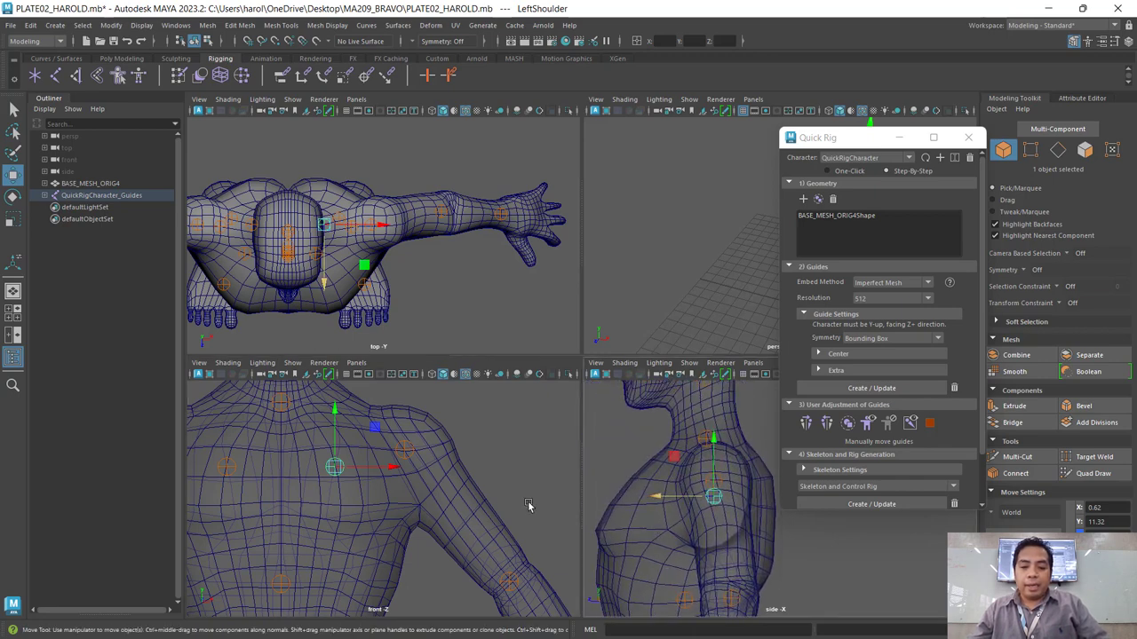
click(333, 468)
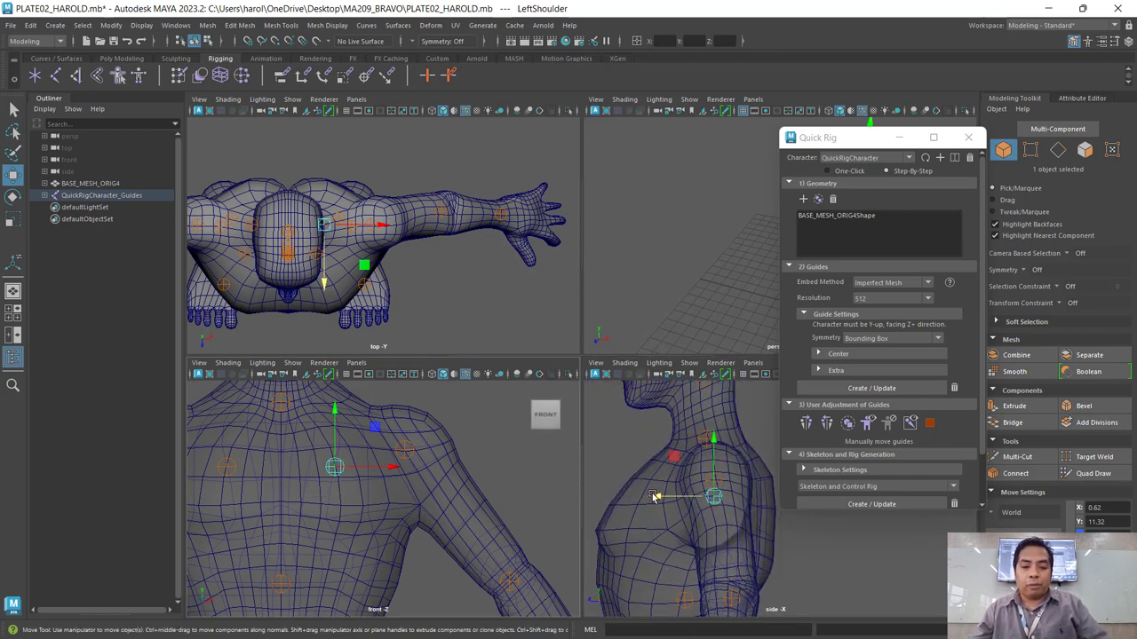
drag(663, 497, 615, 496)
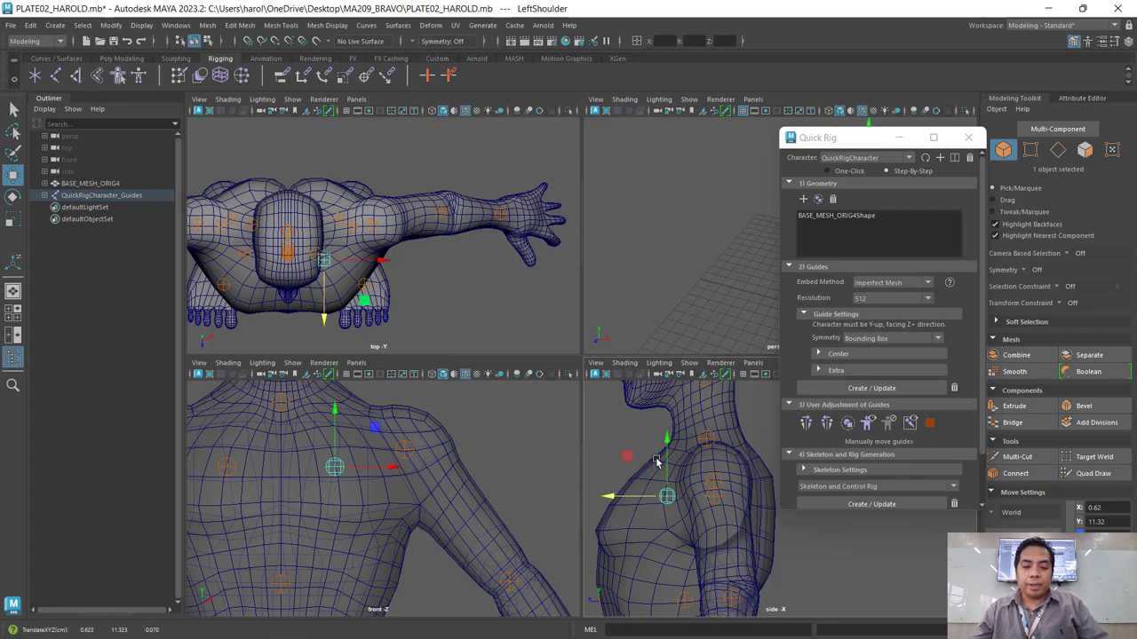
drag(666, 456, 666, 441)
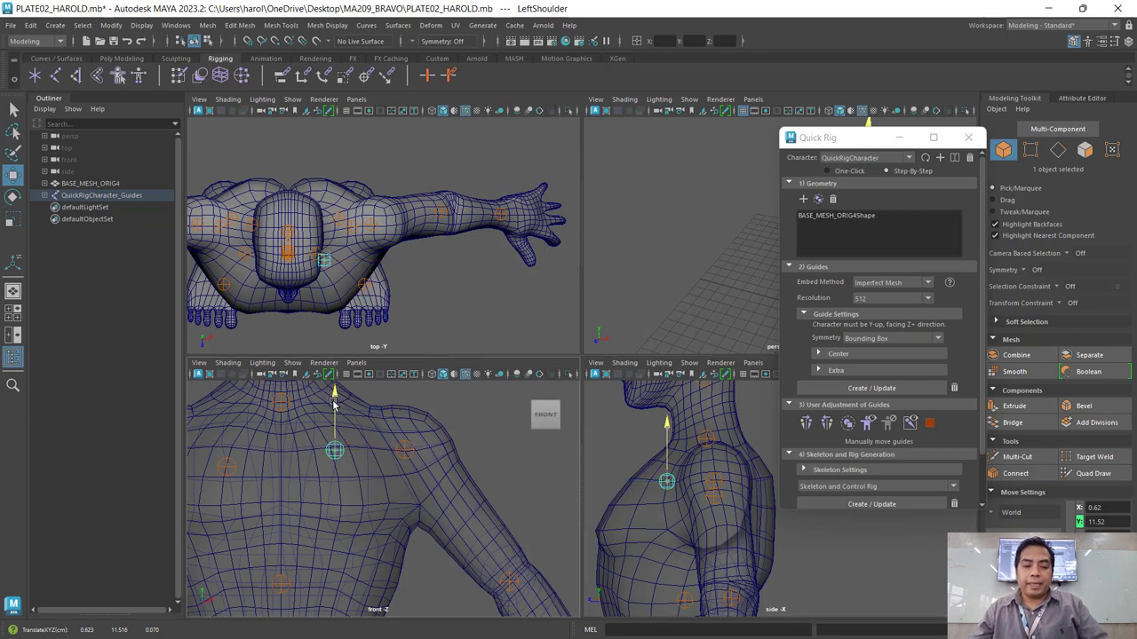
drag(335, 413, 334, 422)
scroll(394, 504, down, 2)
scroll(398, 533, down, 4)
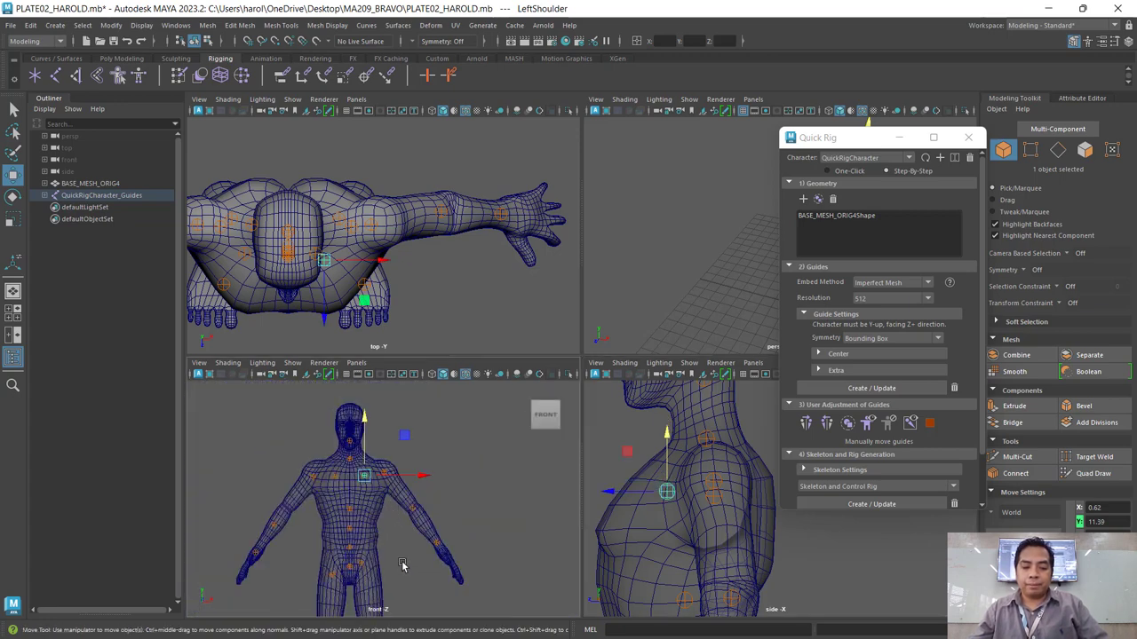
scroll(401, 561, down, 1)
scroll(401, 540, up, 2)
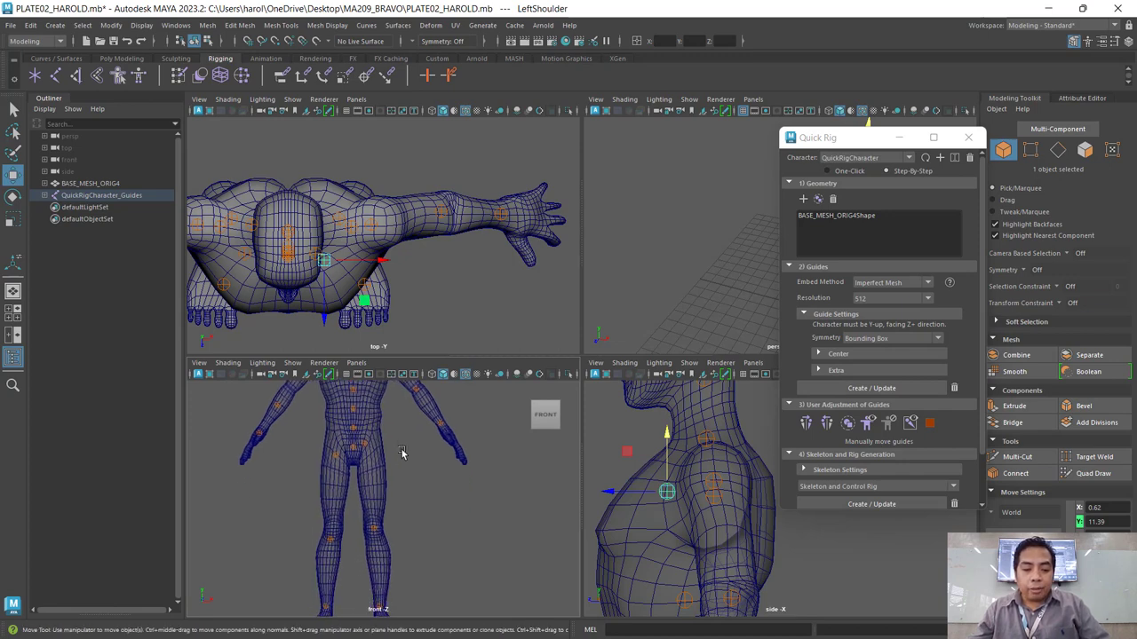
drag(403, 429, 361, 457)
Slide the LeftLeg knee guide front-to-back in the side view to centre it in the knee.
mouse_move(621, 577)
alt+middle_down()
mouse_move(656, 503)
mouse_move(704, 457)
alt+middle_up()
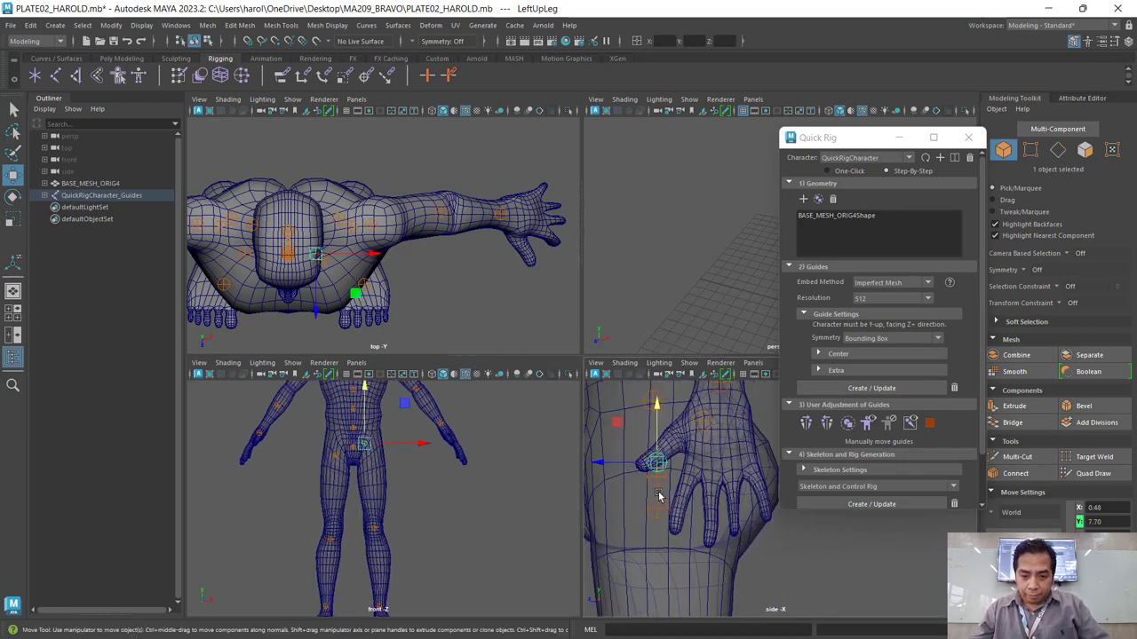
alt+middle_drag(666, 604, 646, 468)
drag(395, 515, 356, 555)
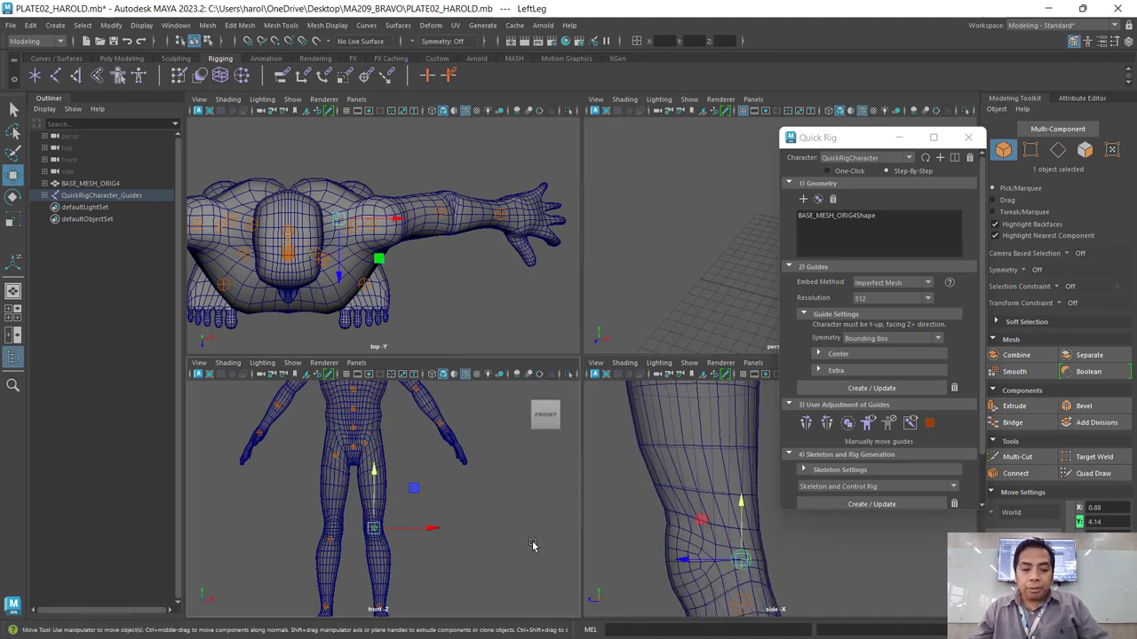
mouse_move(622, 568)
alt+middle_down()
mouse_move(653, 453)
mouse_move(655, 483)
alt+middle_up()
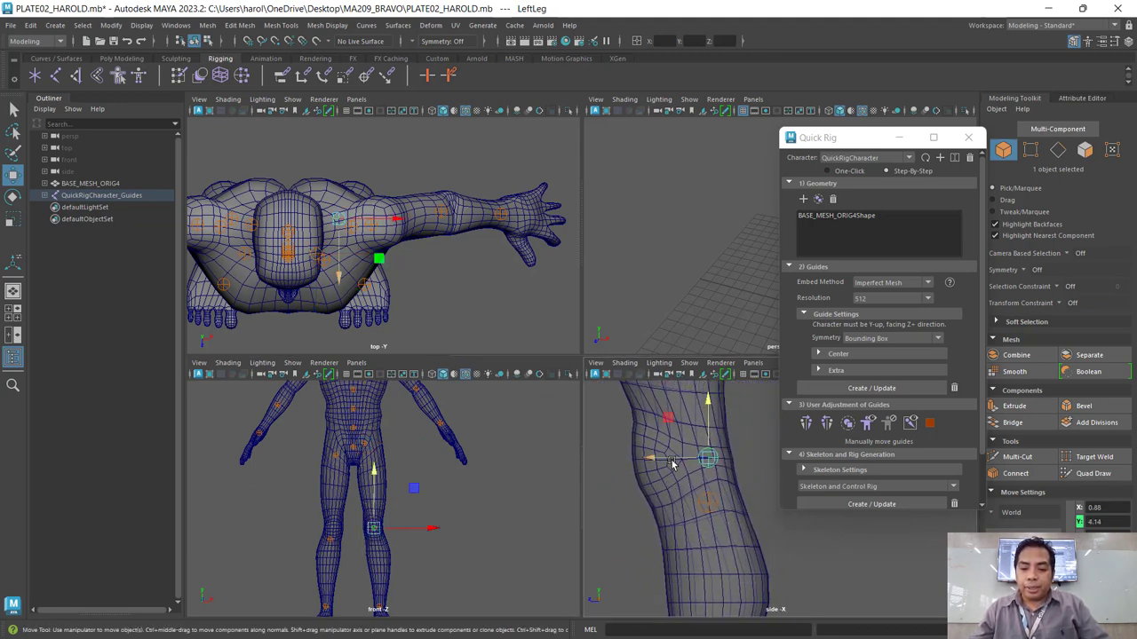
click(668, 461)
drag(668, 461, 629, 463)
scroll(426, 497, up, 2)
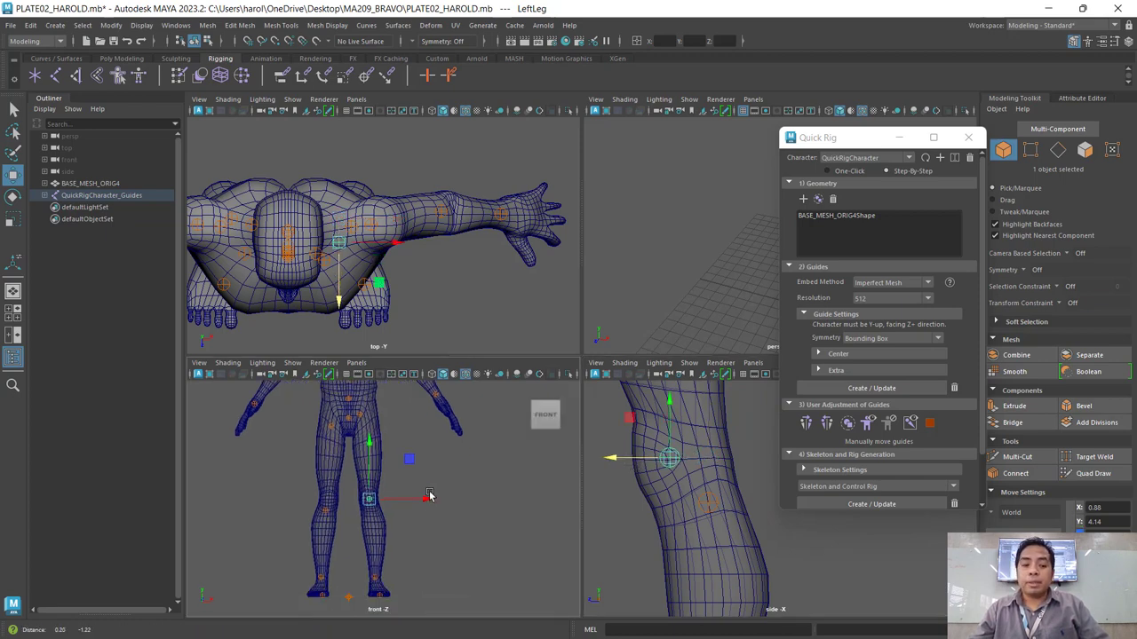
scroll(381, 525, up, 1)
scroll(401, 476, up, 1)
Raise the LeftToeBase guide to Y 0.19 inside the left toe.
drag(401, 476, 342, 515)
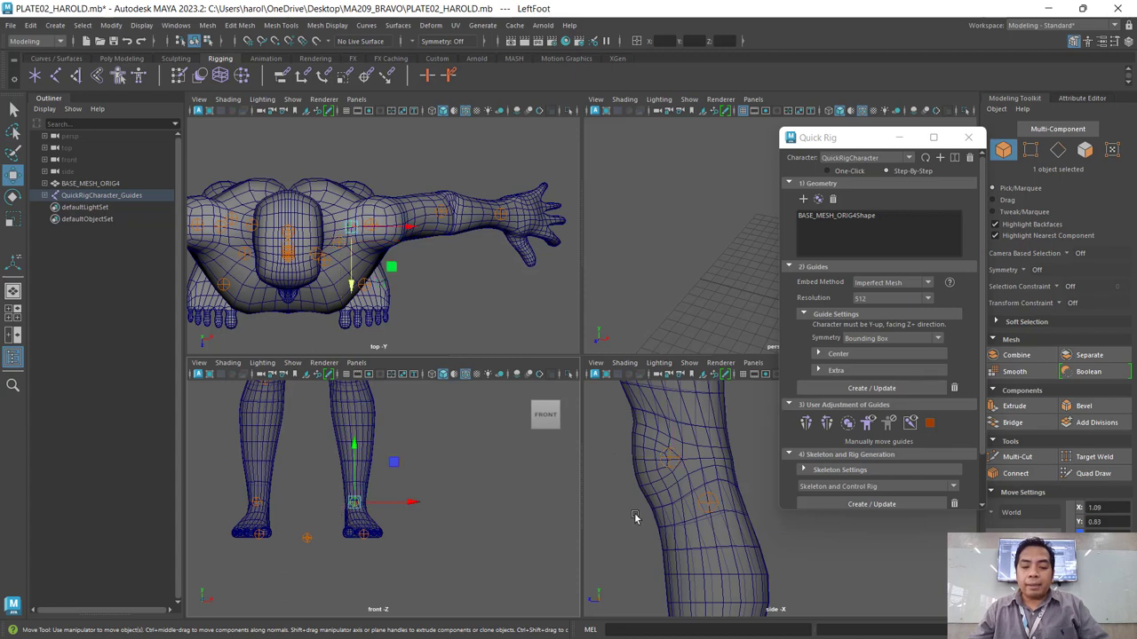
mouse_move(648, 593)
alt+middle_down()
mouse_move(628, 488)
mouse_move(648, 355)
alt+middle_up()
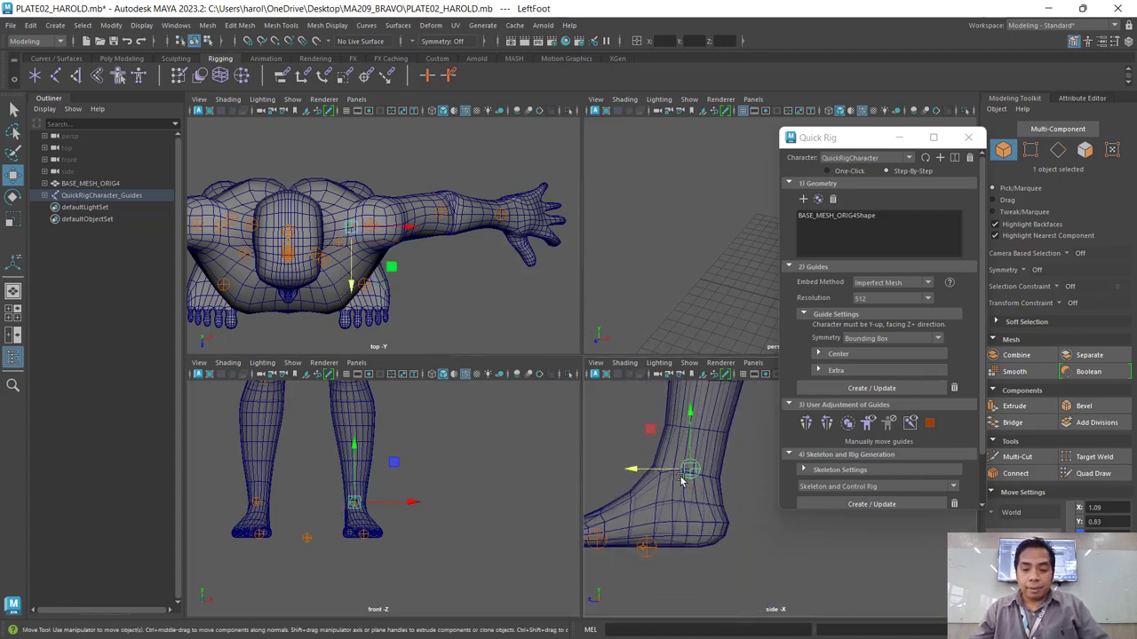
click(691, 484)
scroll(651, 520, up, 2)
alt+middle_drag(651, 520, 674, 513)
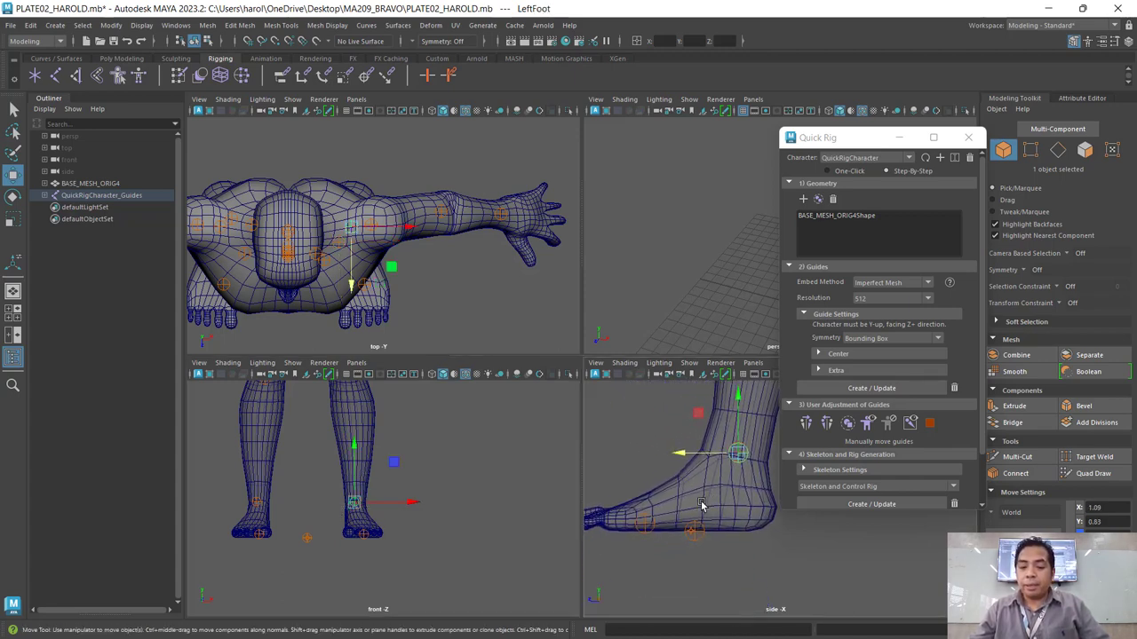
click(362, 533)
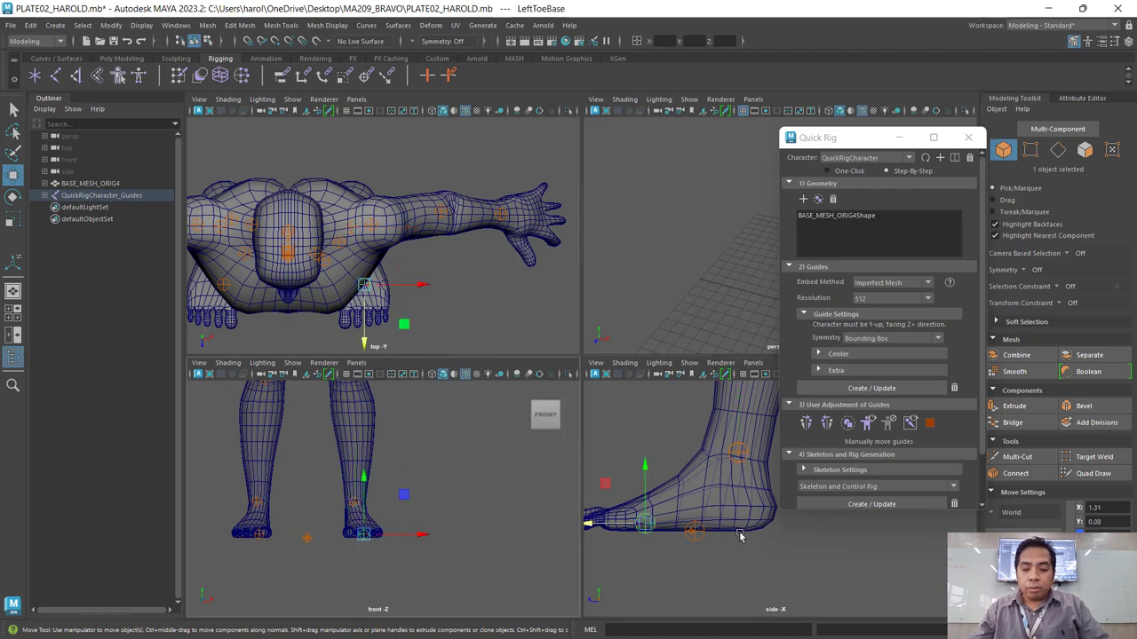
drag(646, 488, 609, 482)
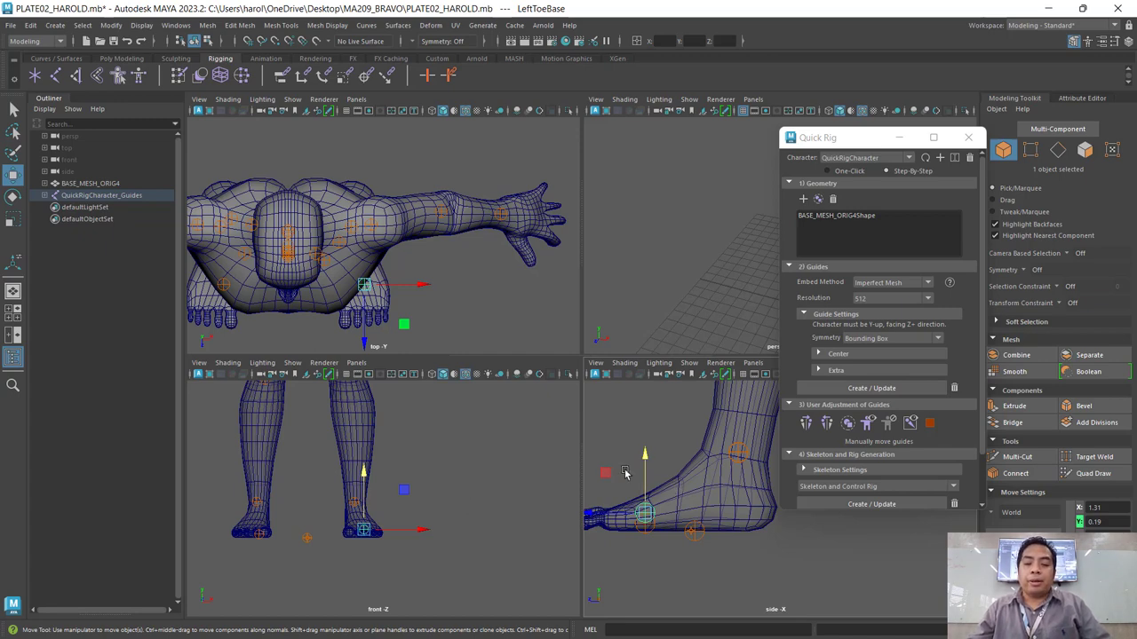
Frame the full body in the front view and maximize that panel.
scroll(625, 474, down, 3)
mouse_move(669, 431)
alt+middle_down()
mouse_move(648, 467)
mouse_move(636, 444)
alt+middle_up()
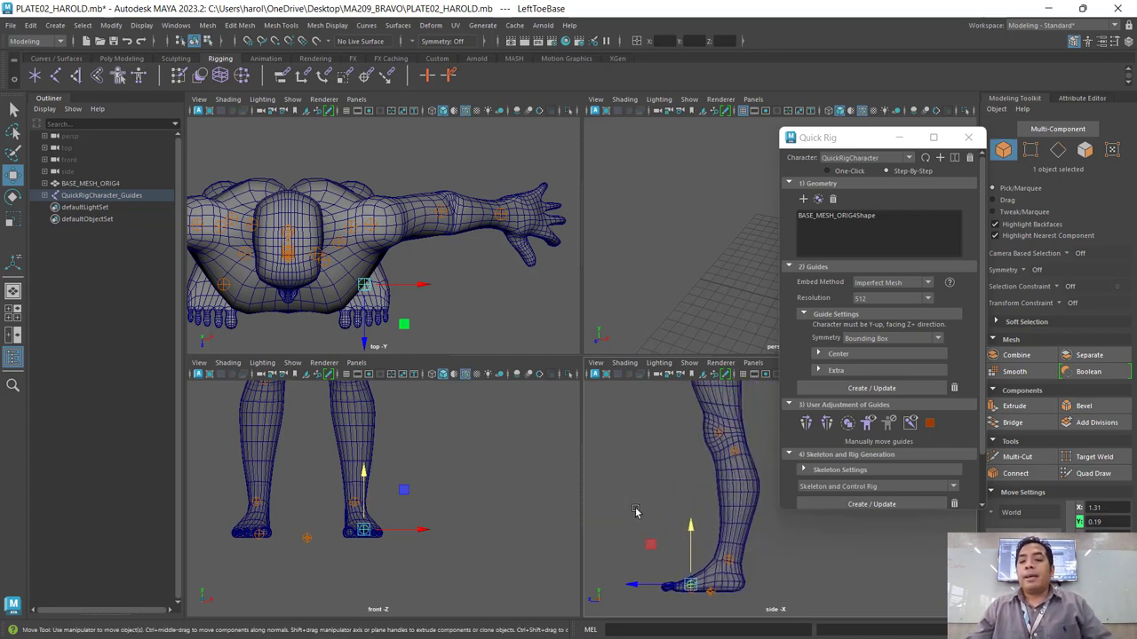
scroll(382, 484, down, 5)
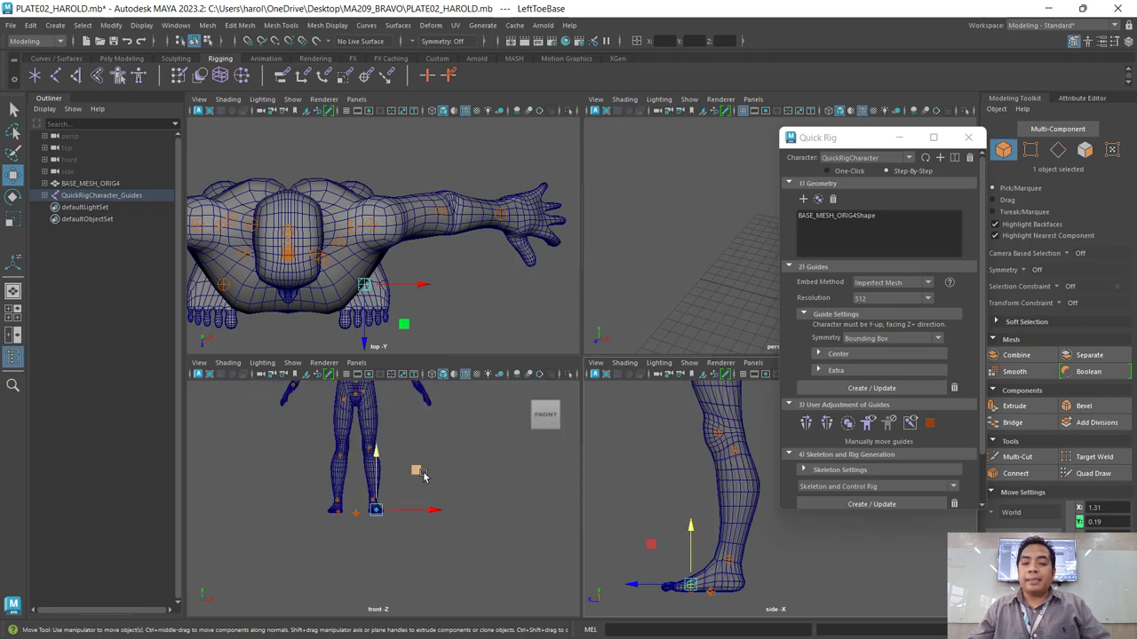
scroll(418, 470, up, 1)
scroll(435, 467, up, 1)
key(space)
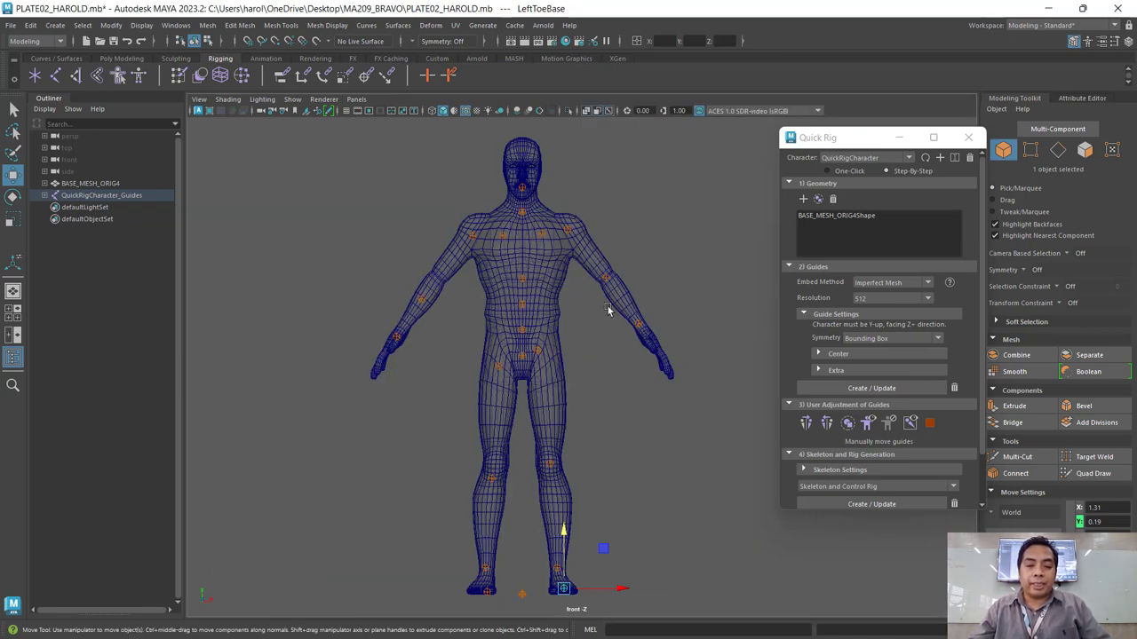
Check the thigh and hand in a maximized side view, then zoom the front panel onto the torso.
alt+middle_drag(636, 441, 517, 423)
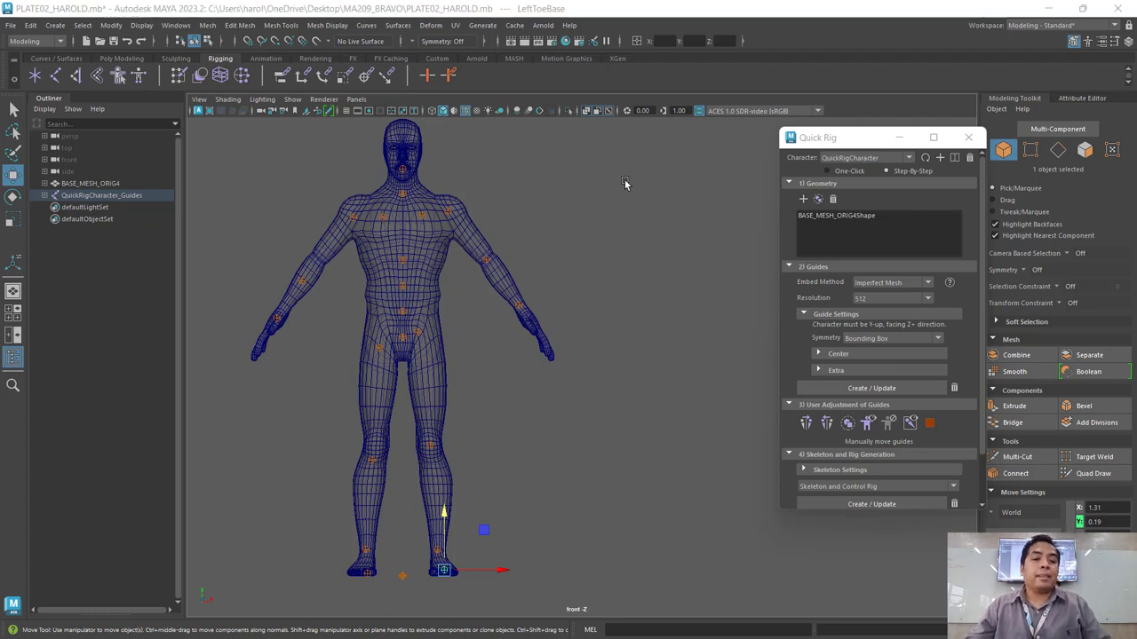
key(space)
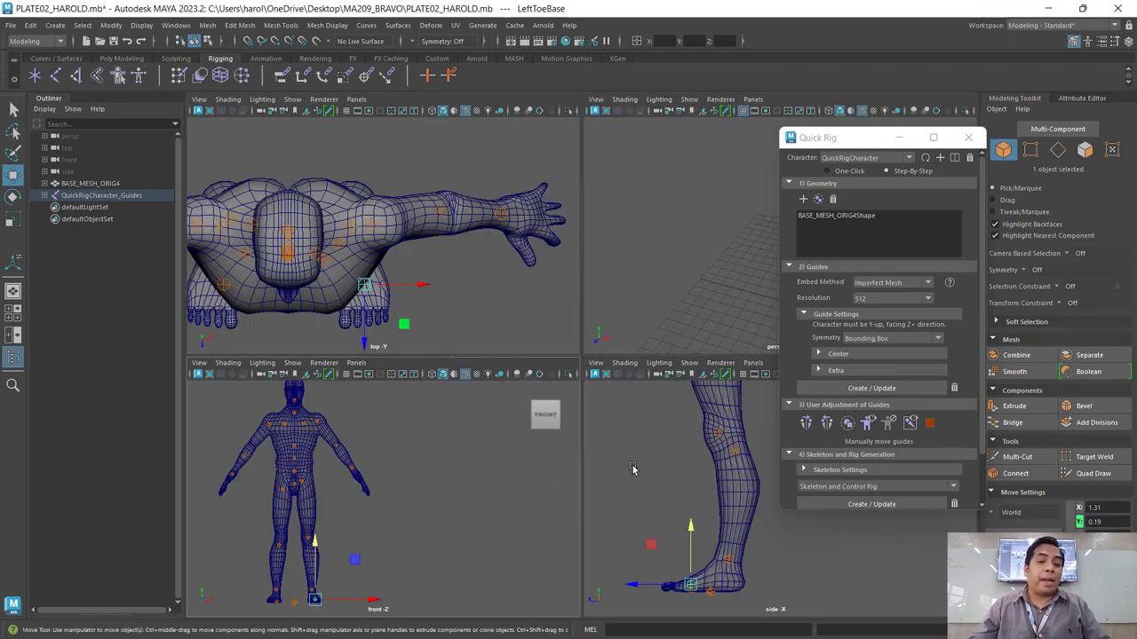
key(space)
mouse_move(578, 330)
alt+right_down()
mouse_move(609, 636)
mouse_move(604, 462)
alt+right_up()
key(space)
alt+middle_drag(380, 484, 391, 496)
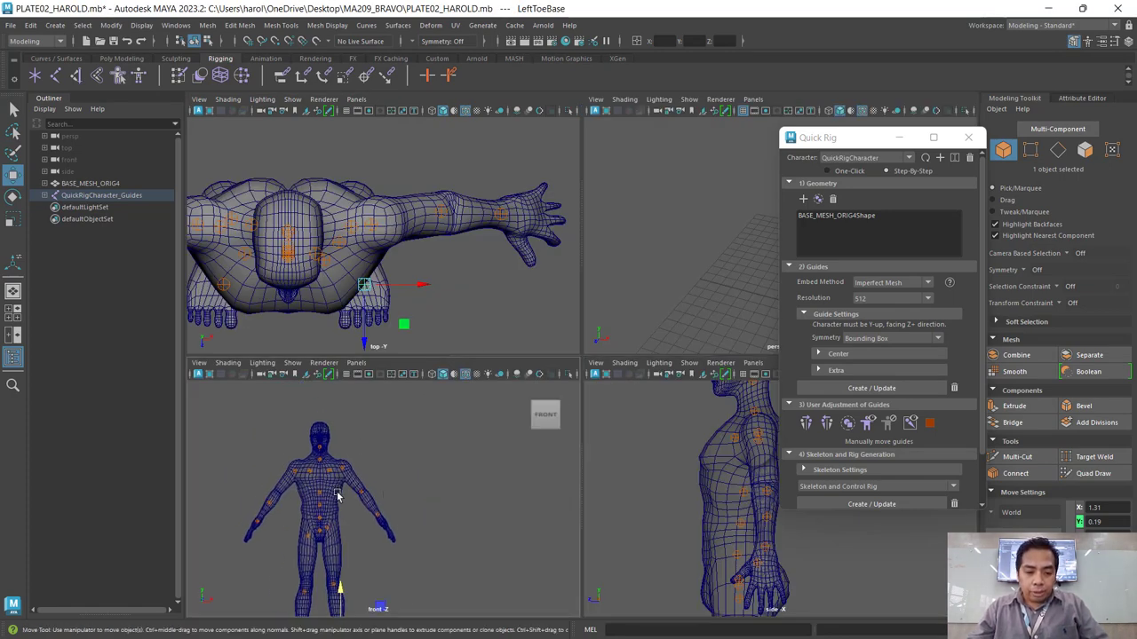
scroll(391, 495, up, 3)
scroll(454, 475, up, 3)
scroll(405, 484, up, 2)
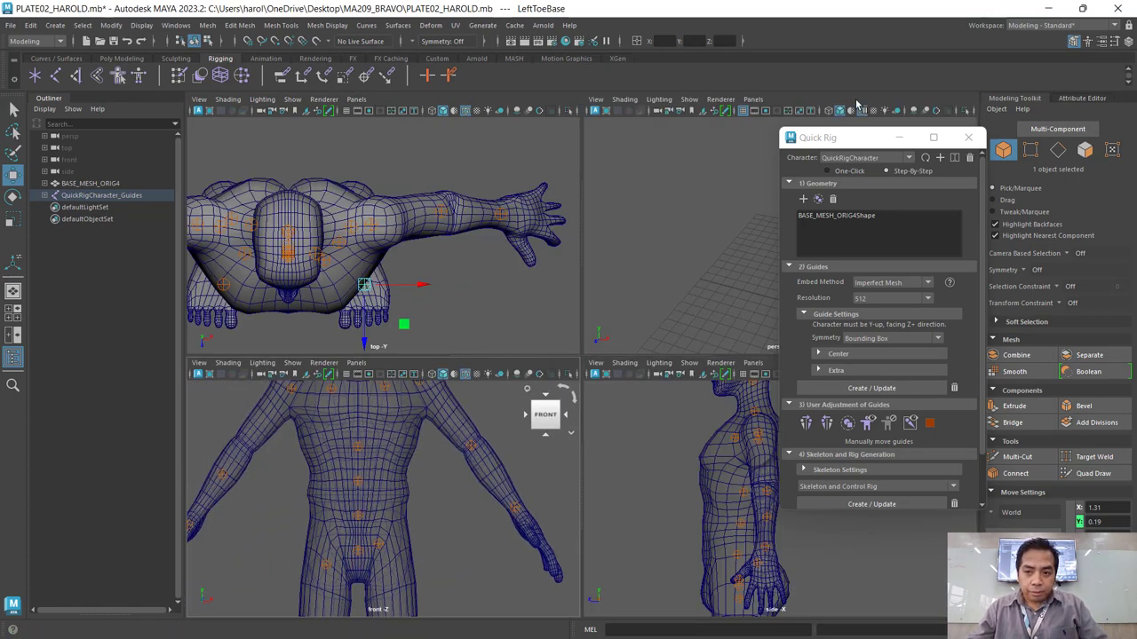
Move the Quick Rig window aside and raise the Spine2, Spine1 and Spine guides.
drag(851, 140, 990, 78)
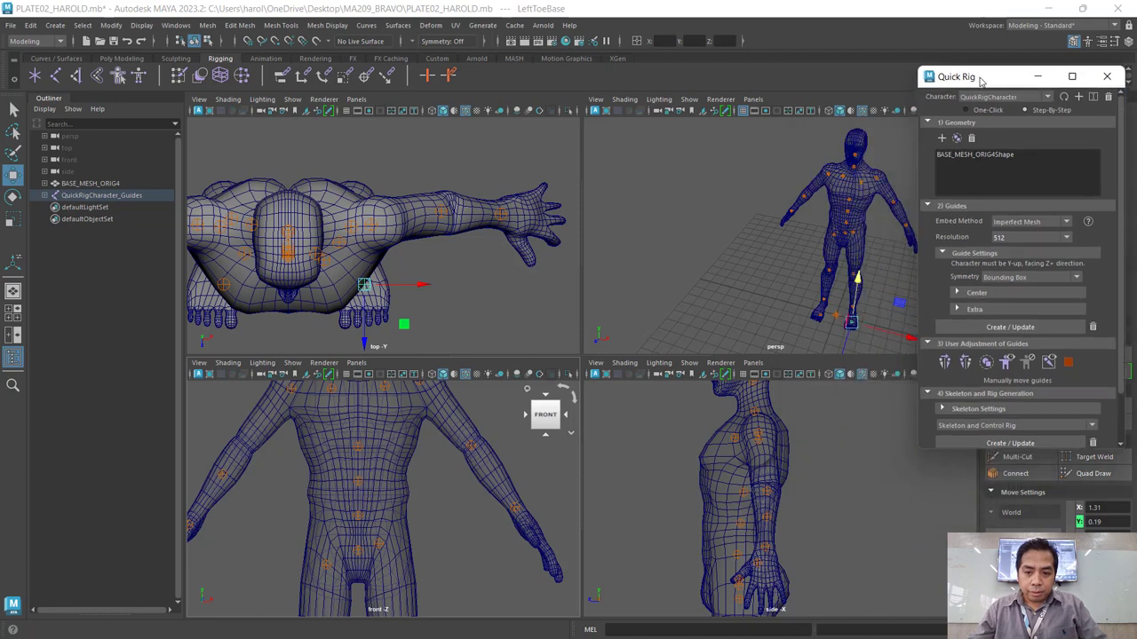
drag(337, 435, 390, 477)
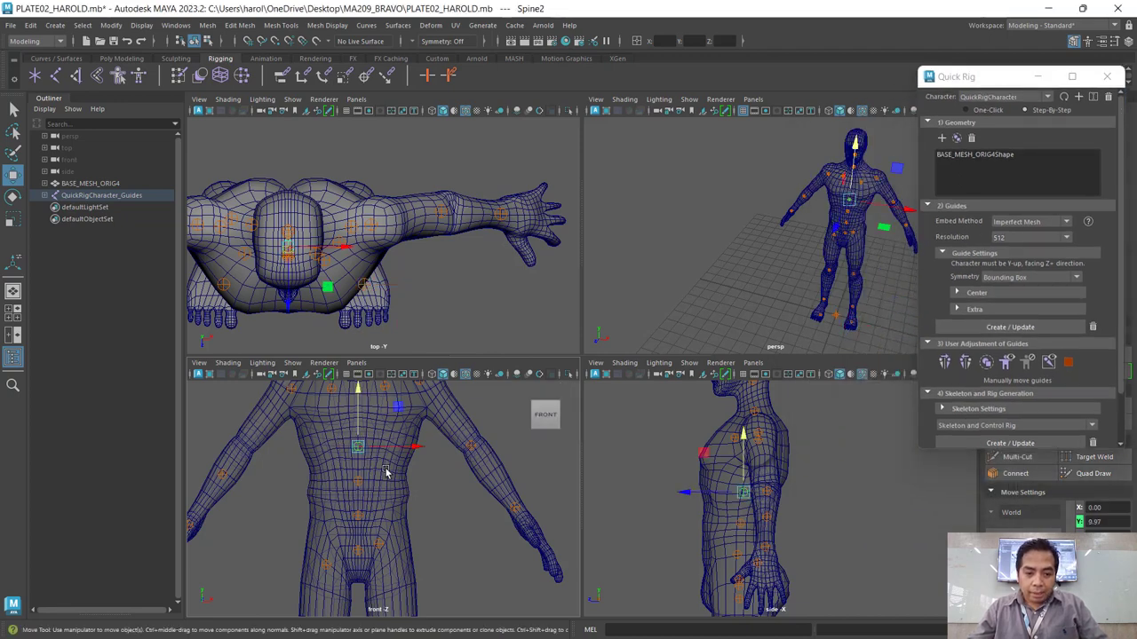
middle_drag(668, 482, 667, 503)
scroll(692, 485, up, 1)
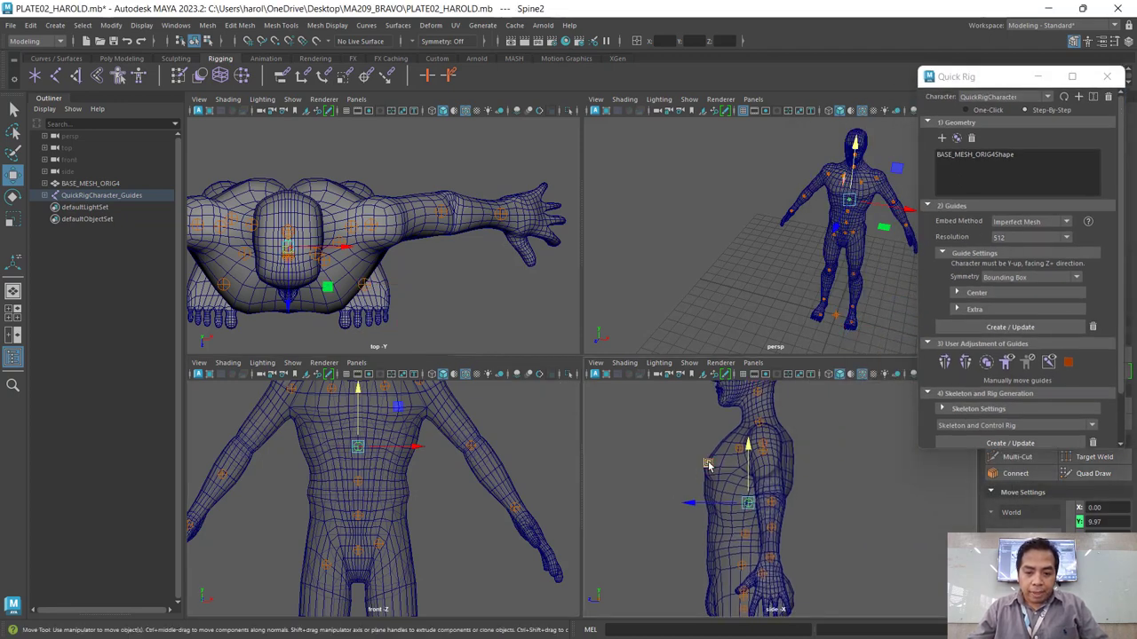
middle_drag(708, 465, 682, 440)
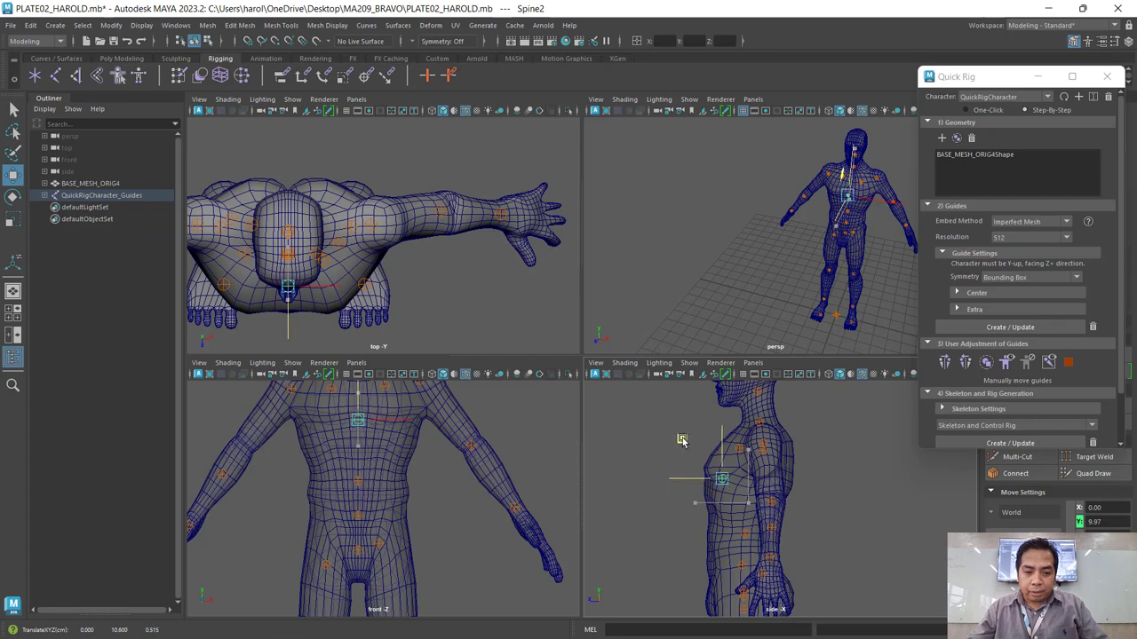
drag(289, 471, 355, 496)
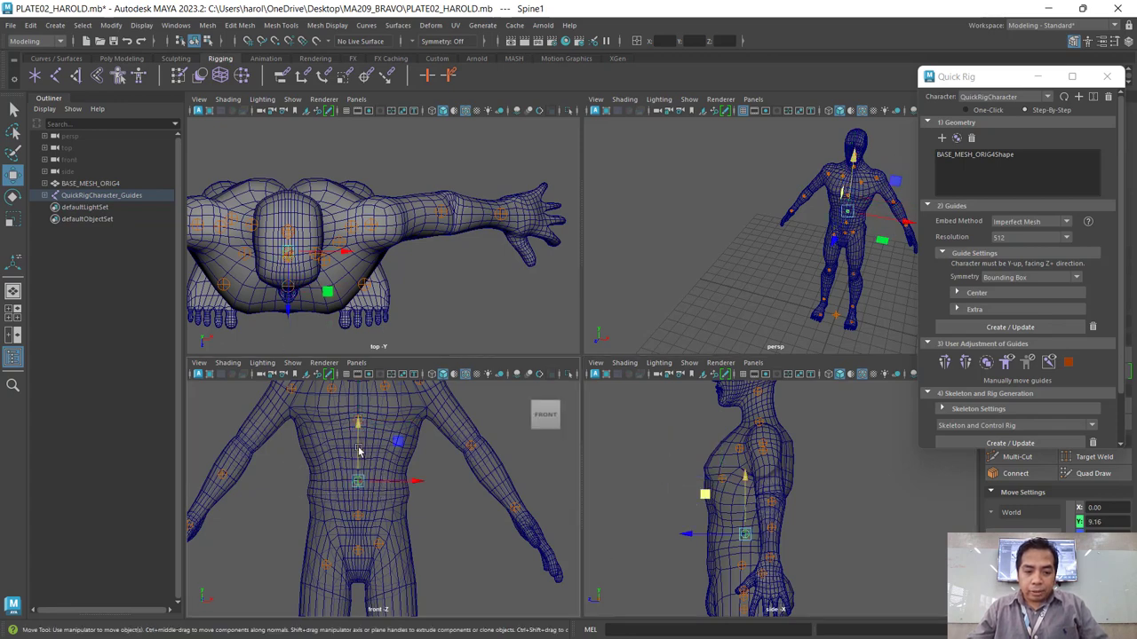
drag(363, 456, 363, 420)
drag(305, 485, 389, 538)
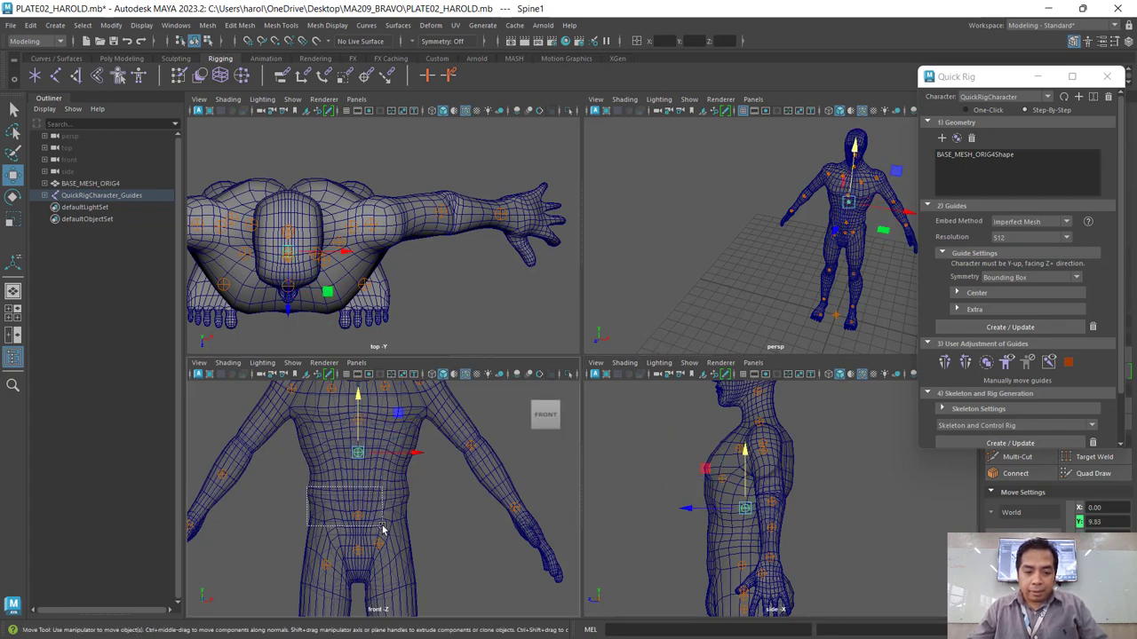
drag(357, 486, 365, 474)
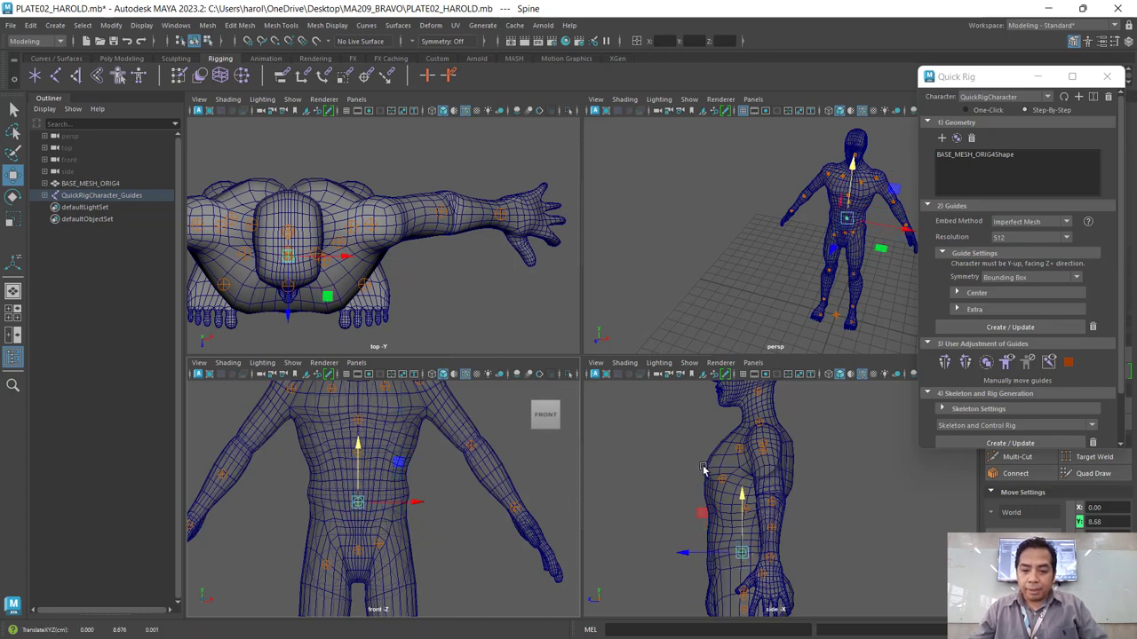
Raise the Head and Neck guides, then fit the whole body in a maximized front view.
alt+middle_drag(701, 469, 707, 457)
drag(756, 488, 757, 491)
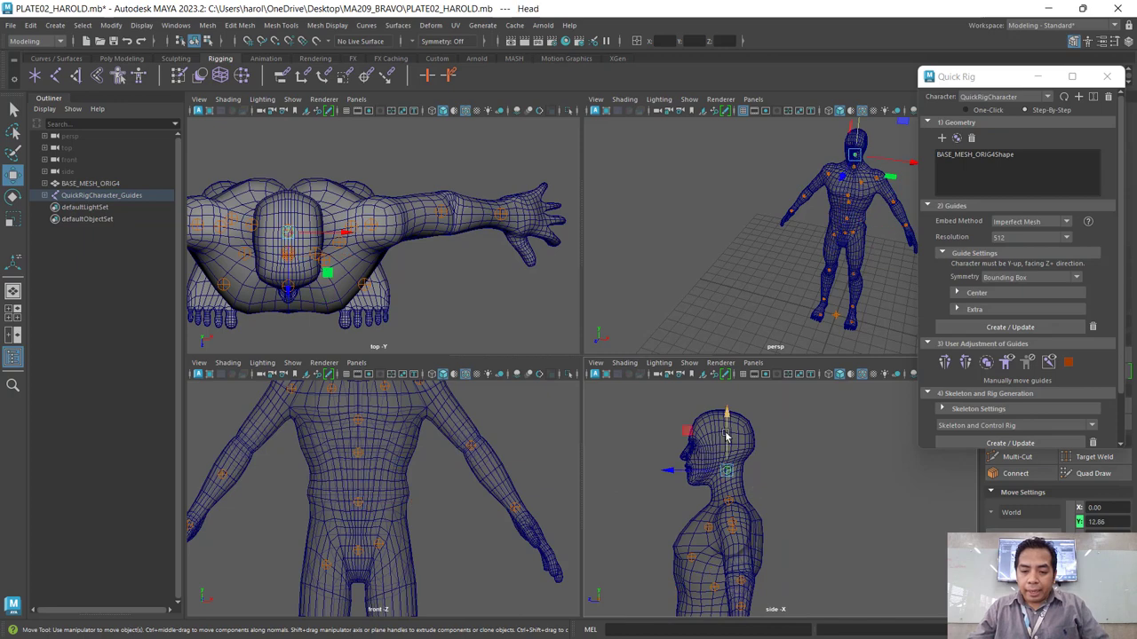
drag(726, 431, 727, 429)
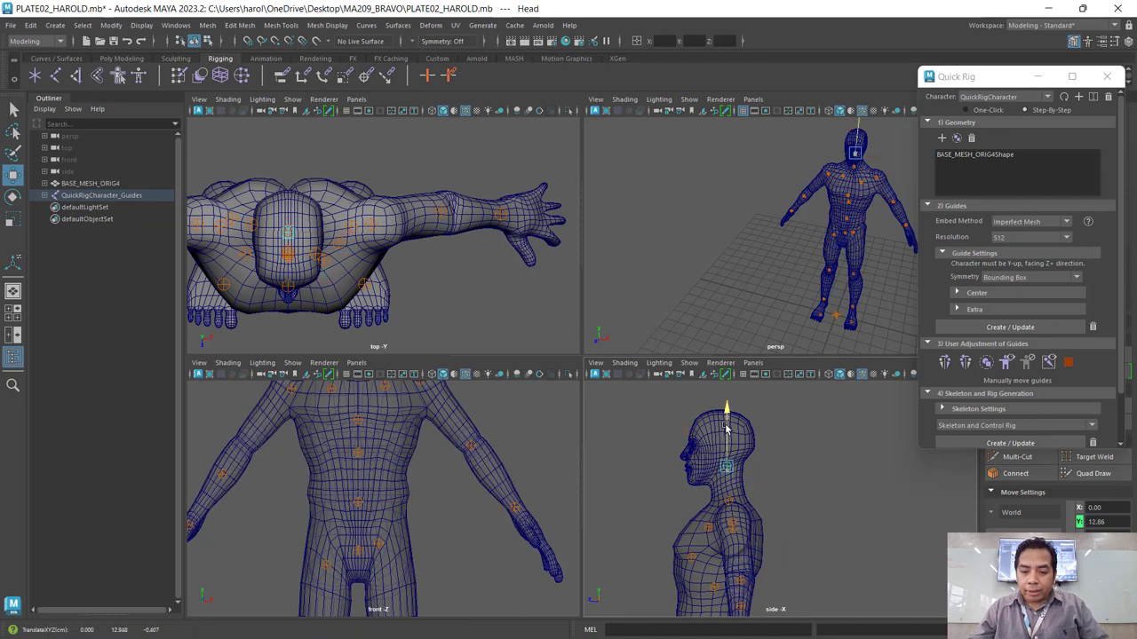
click(728, 500)
drag(730, 466, 730, 457)
click(654, 509)
key(f)
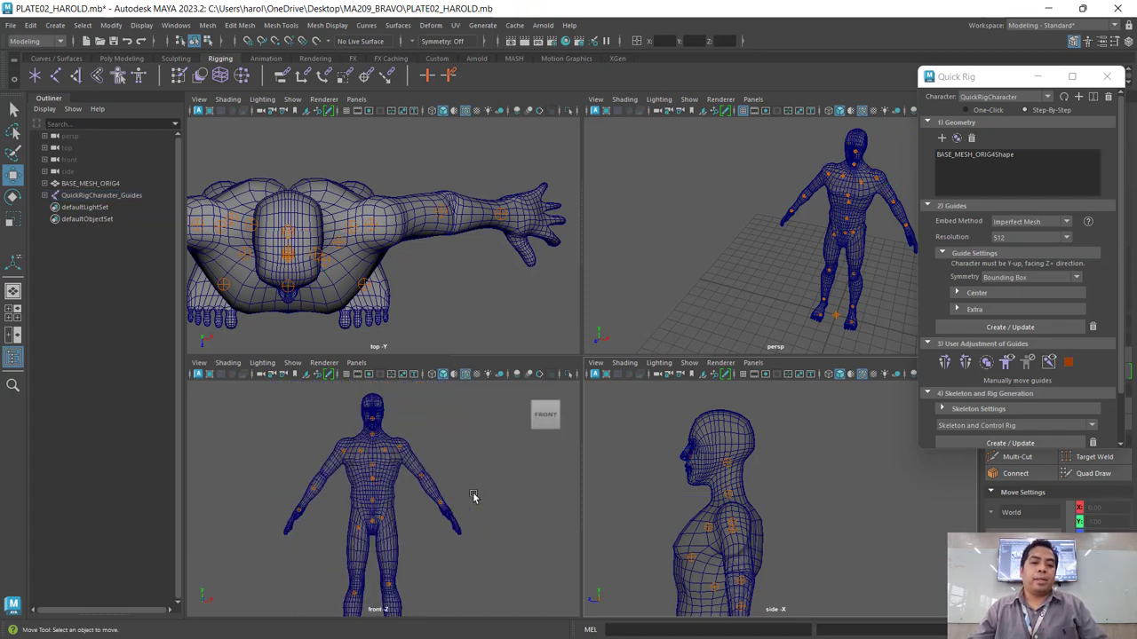
key(space)
key(f)
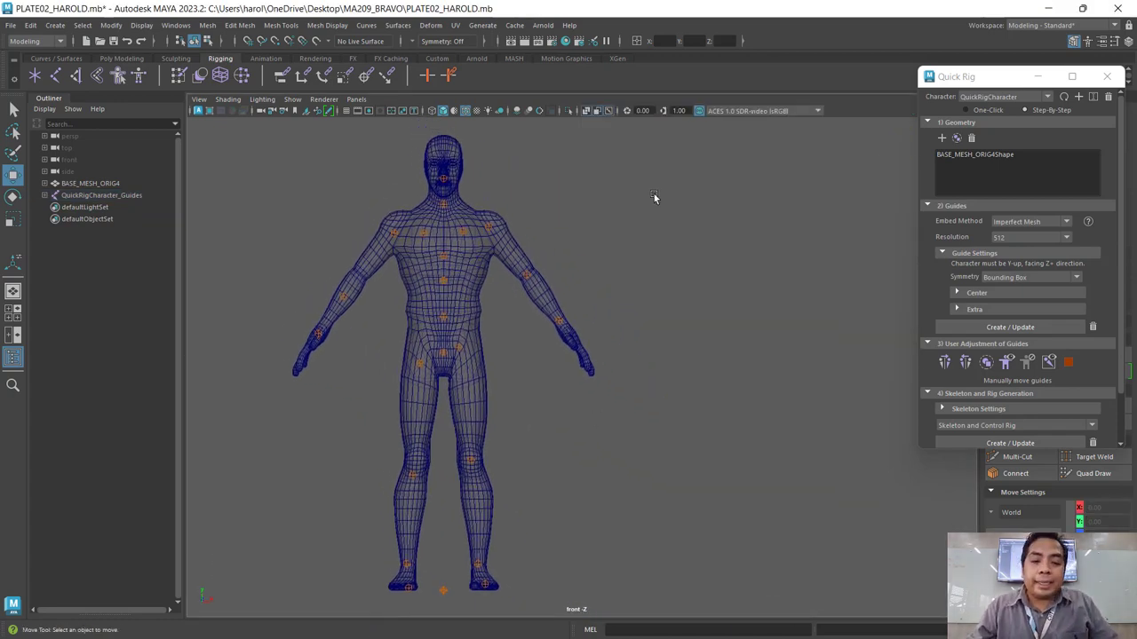
Marquee-select all the guides on the body.
drag(631, 305, 451, 605)
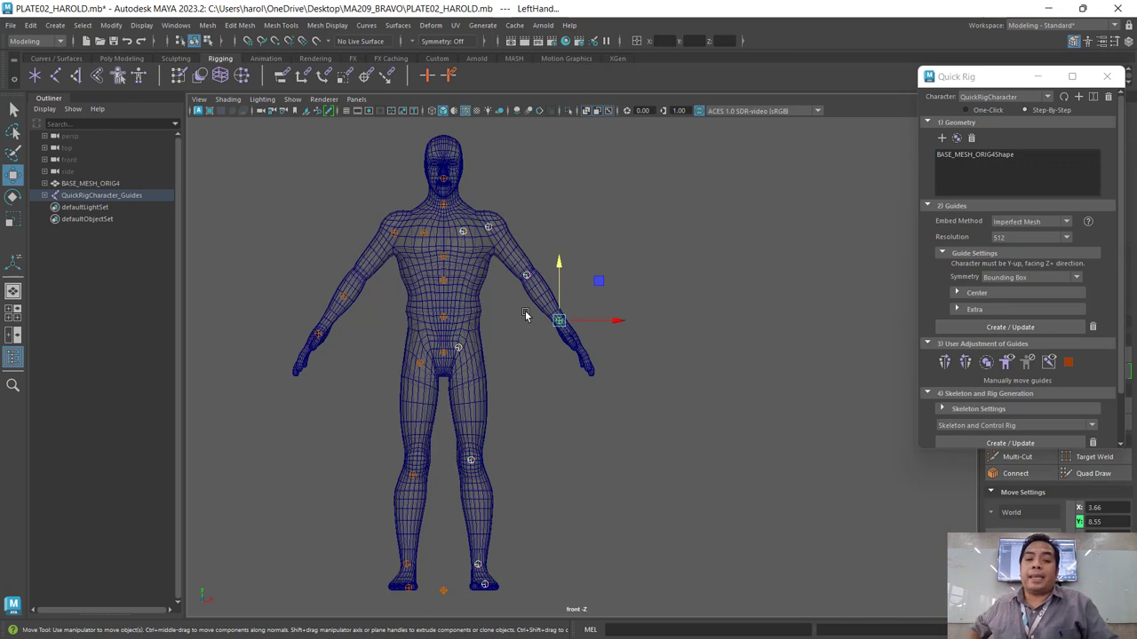
click(278, 197)
drag(240, 158, 591, 611)
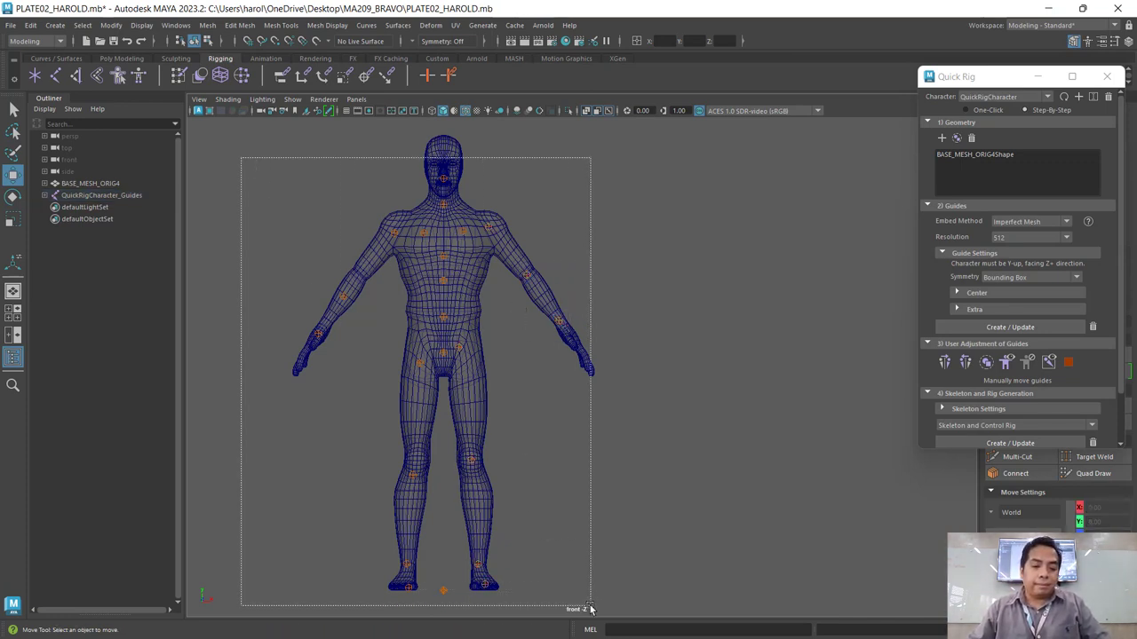
click(563, 444)
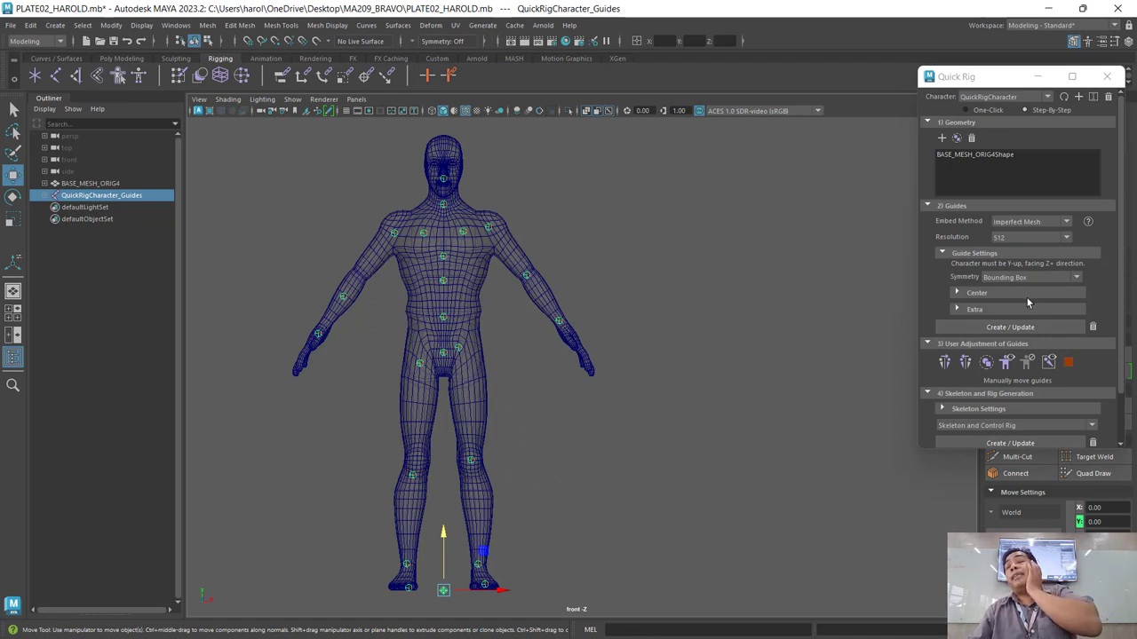
Mirror the guides across the body using the mirror icon in Quick Rig's User Adjustment of Guides.
click(991, 78)
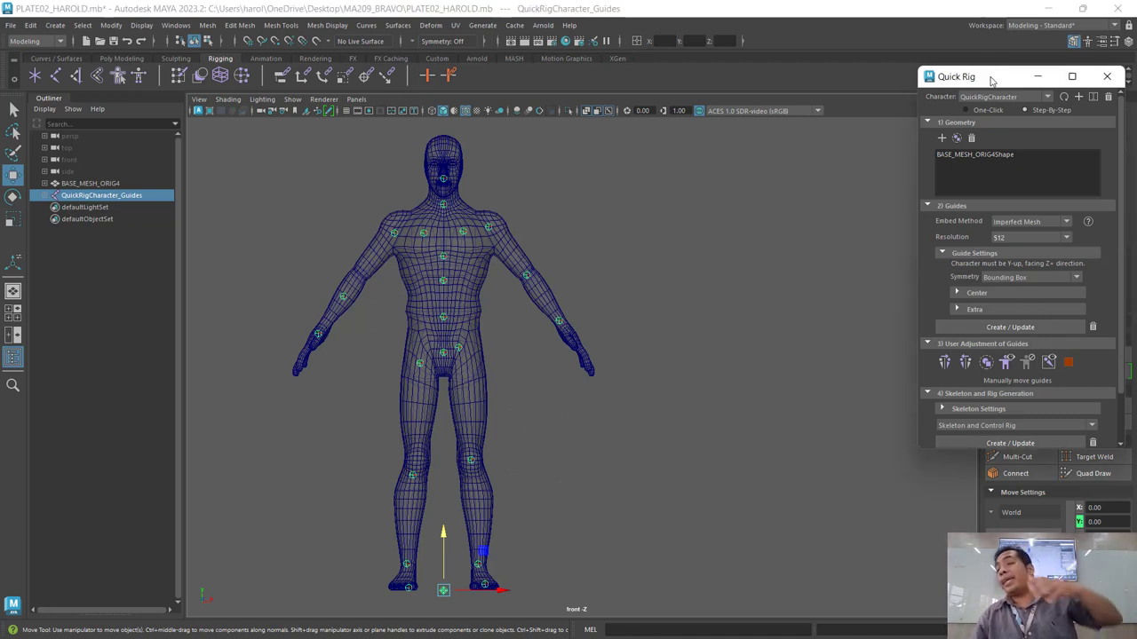
click(963, 205)
click(943, 207)
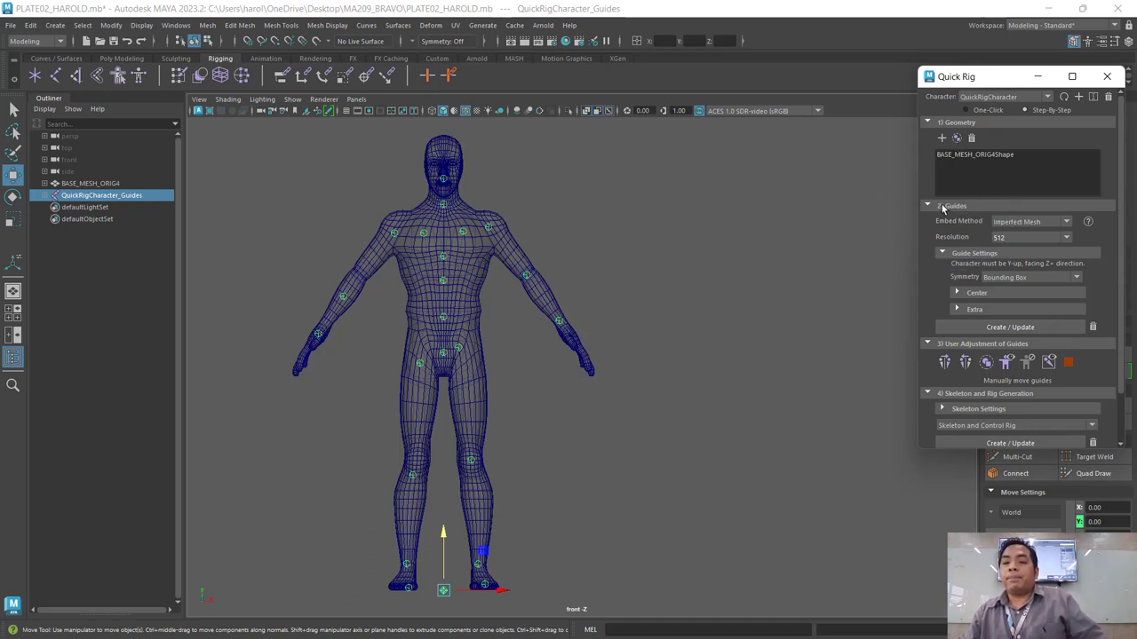
click(943, 209)
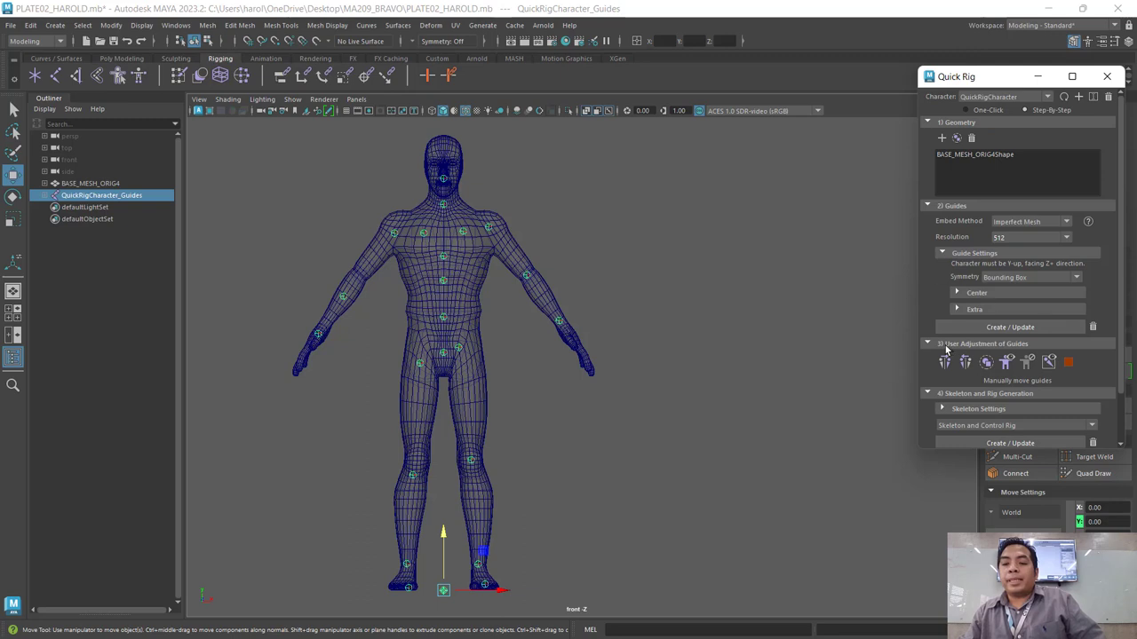
click(946, 346)
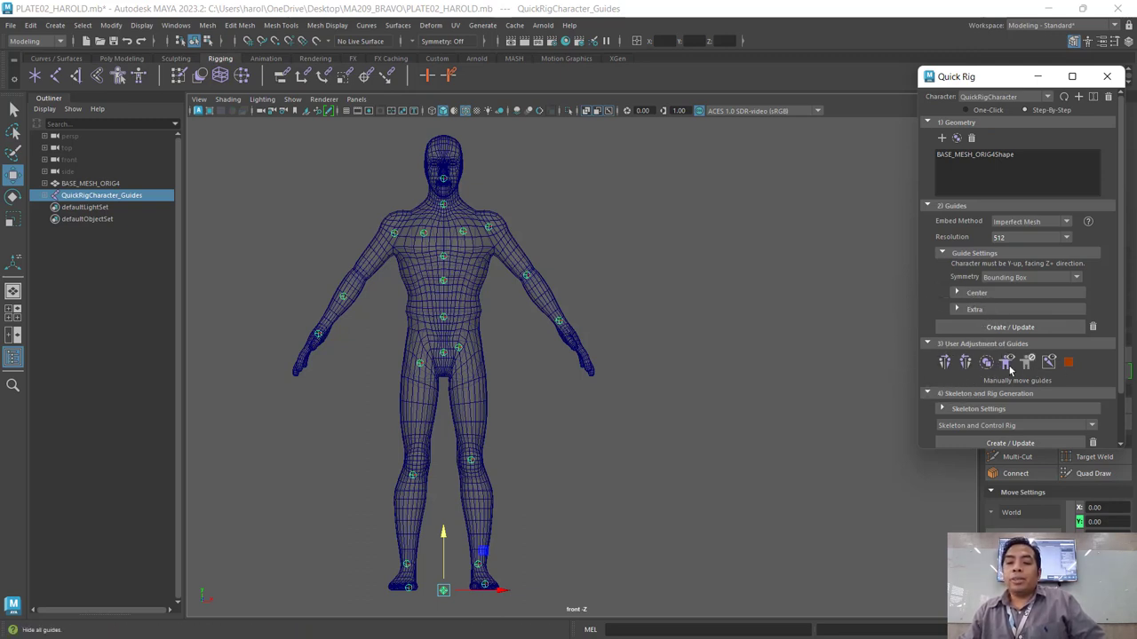
click(942, 368)
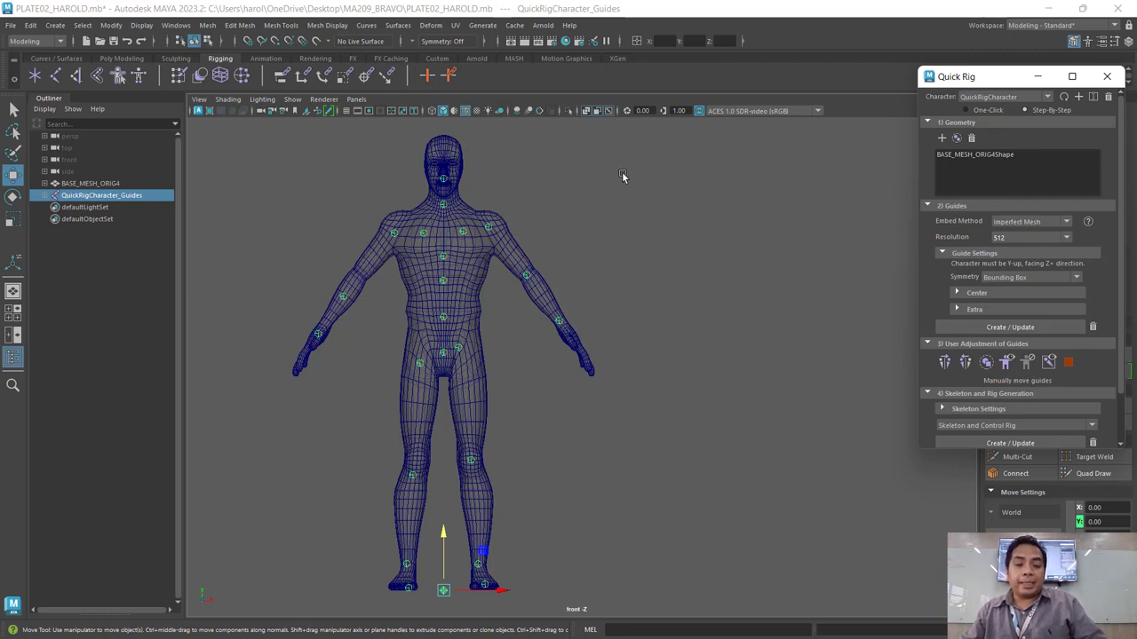
click(523, 255)
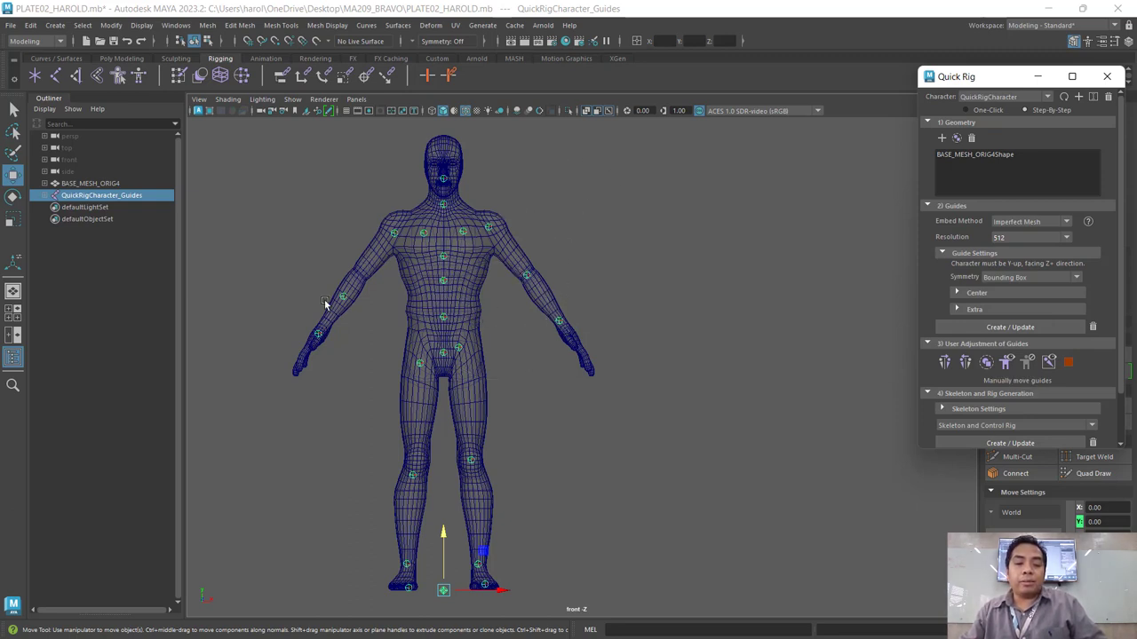
click(966, 364)
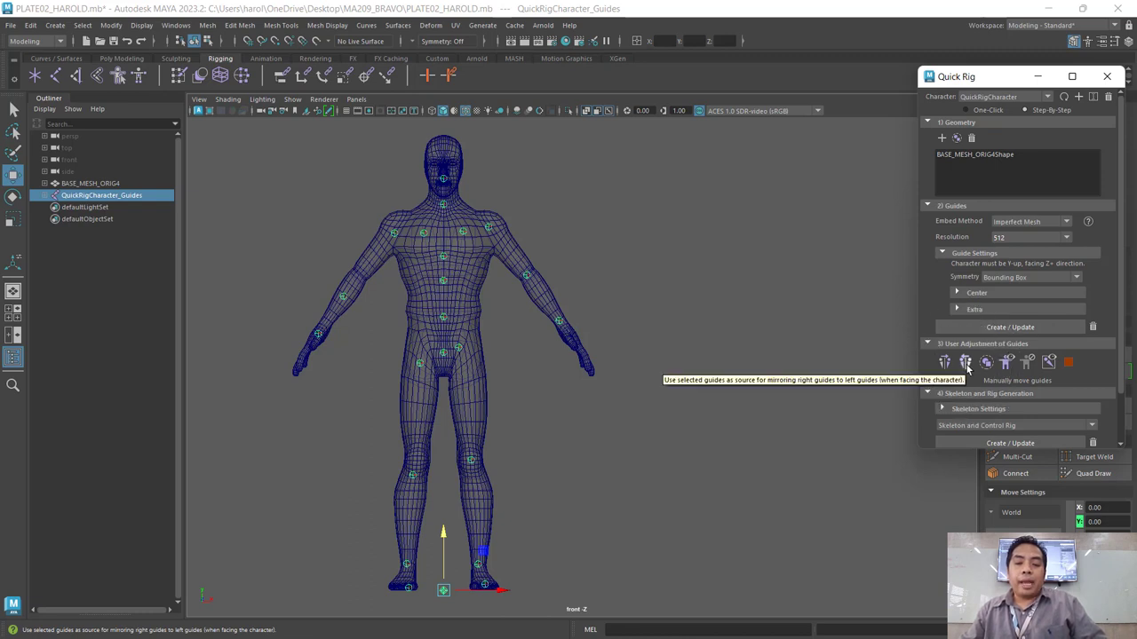
click(967, 364)
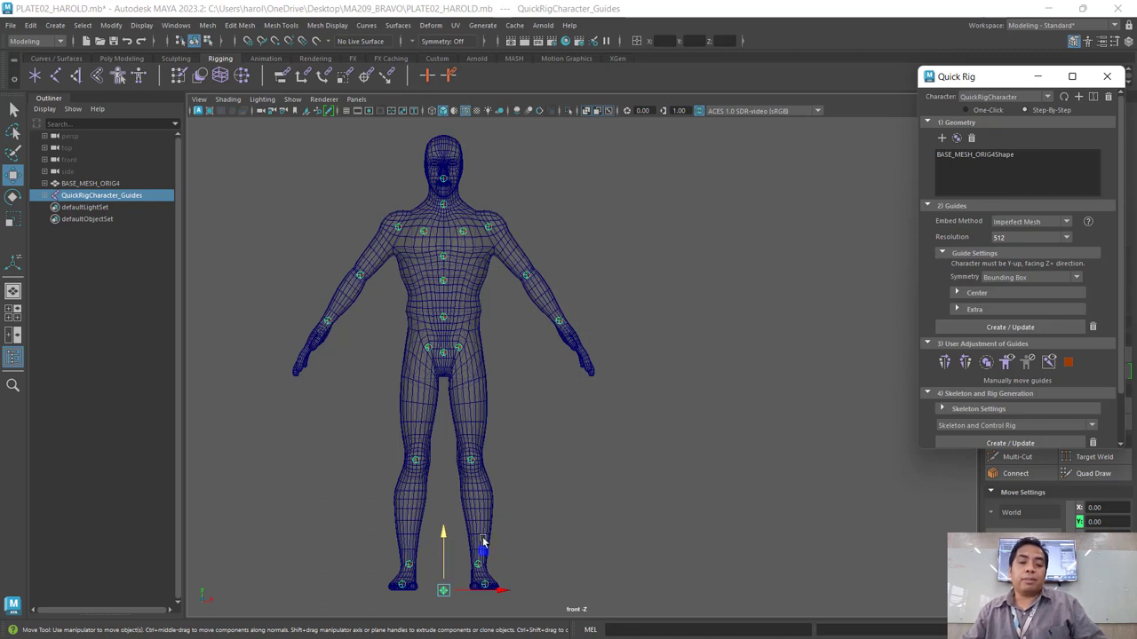
Nudge the LeftFoot guide slightly right to sit inside the left ankle.
click(543, 557)
scroll(533, 578, up, 1)
scroll(532, 573, up, 1)
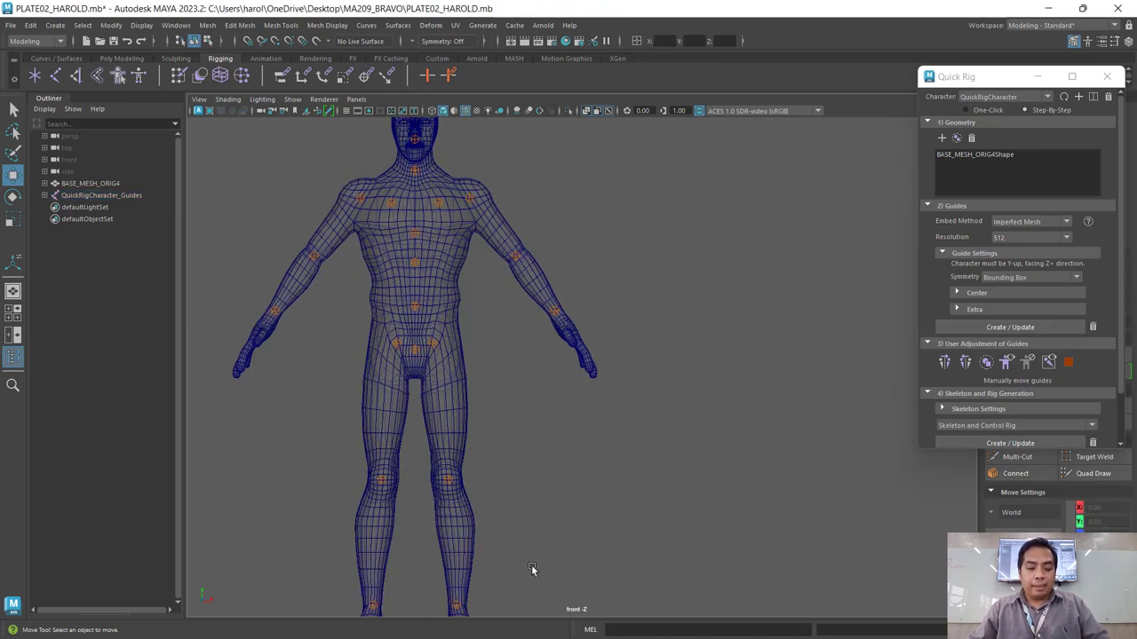
scroll(536, 555, up, 1)
alt+middle_drag(537, 546, 568, 396)
scroll(558, 422, up, 2)
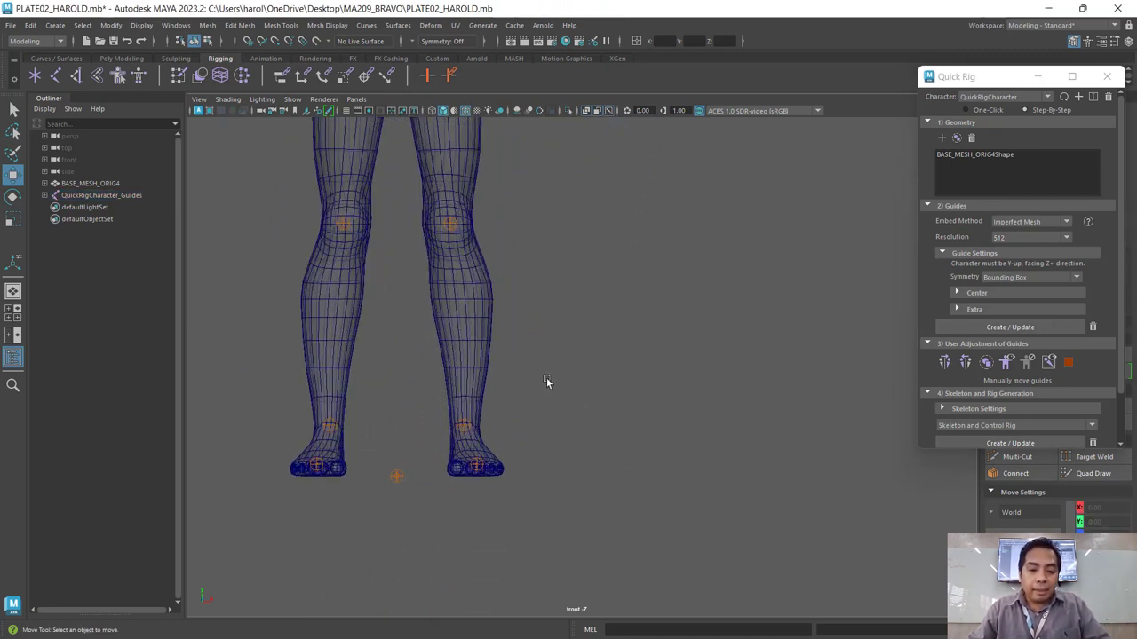
scroll(536, 388, up, 1)
drag(536, 387, 418, 450)
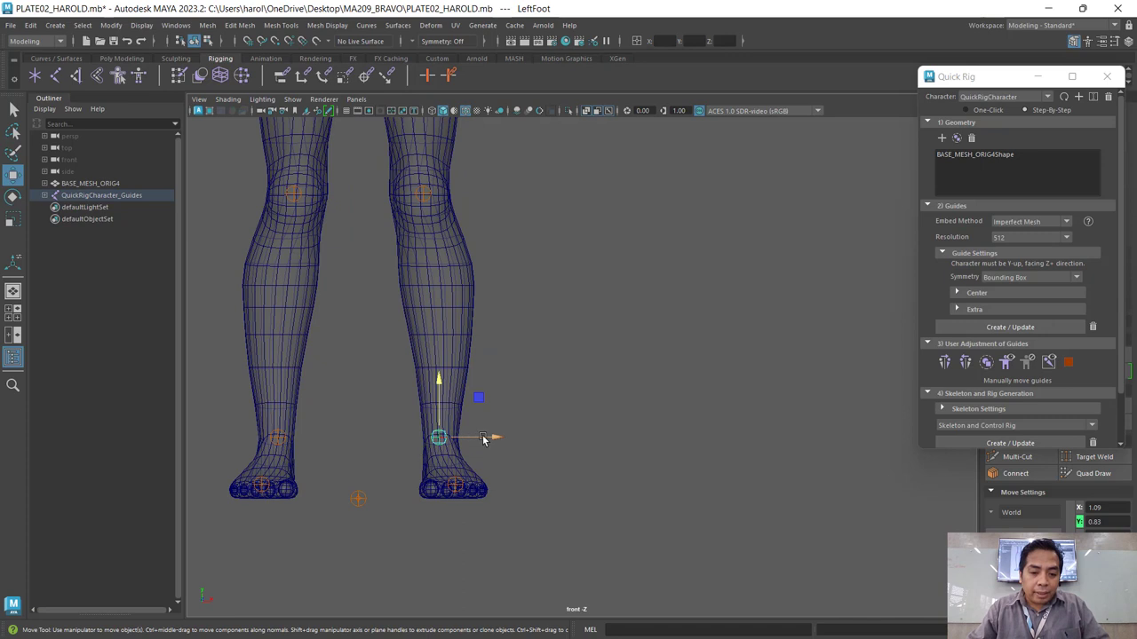
drag(484, 440, 485, 440)
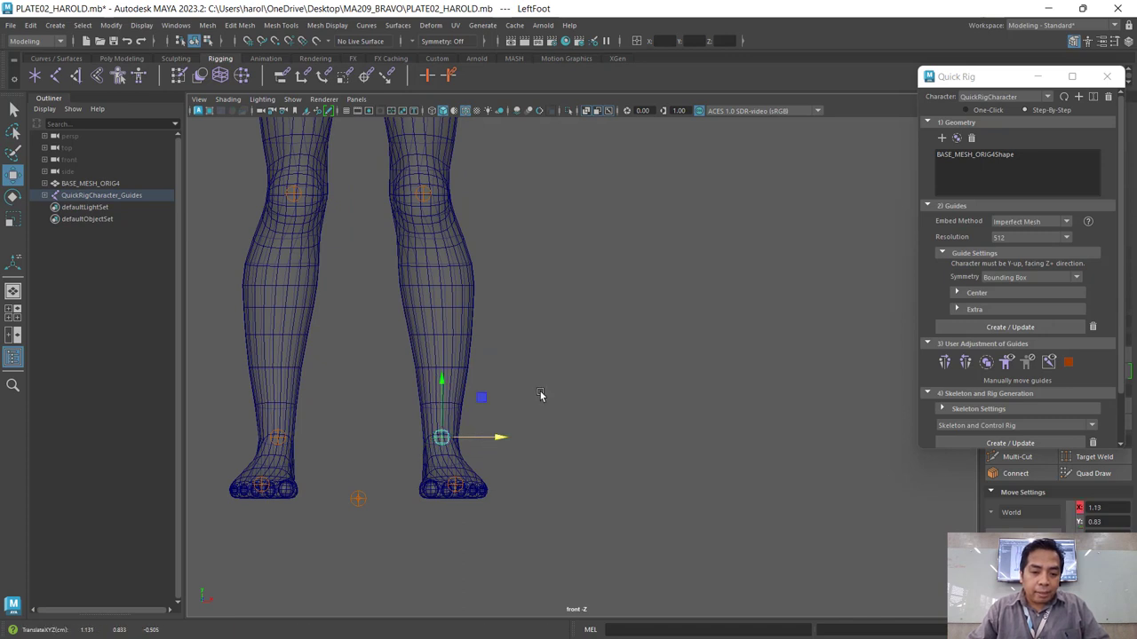
scroll(515, 417, down, 3)
scroll(568, 373, down, 2)
Frame the whole character and select all of its Quick Rig guides.
alt+middle_drag(582, 346, 582, 424)
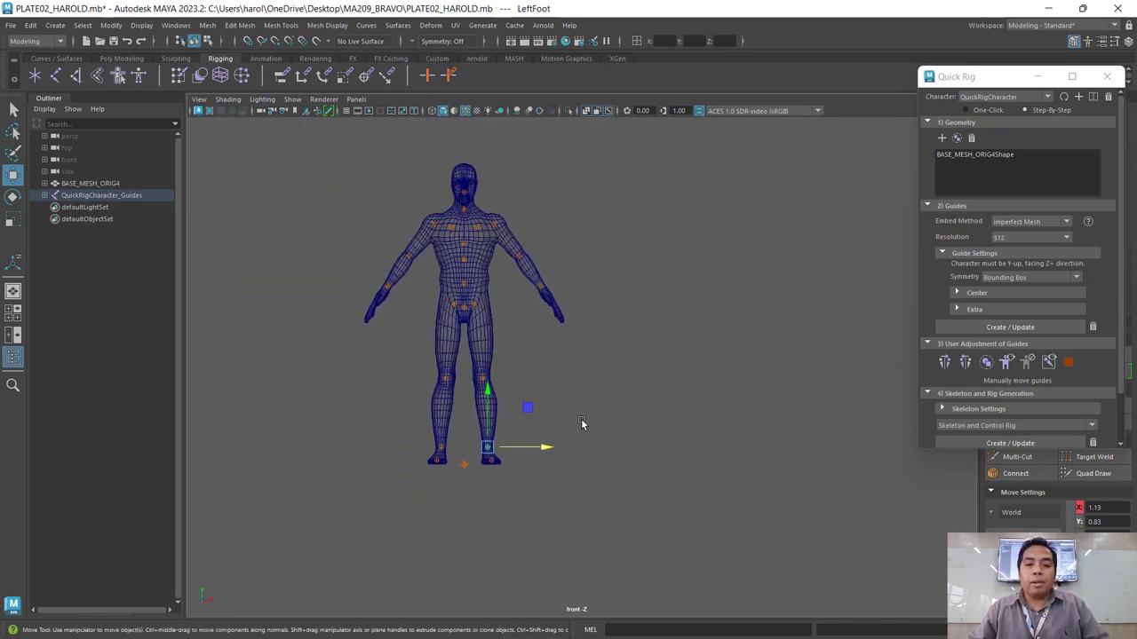
click(967, 364)
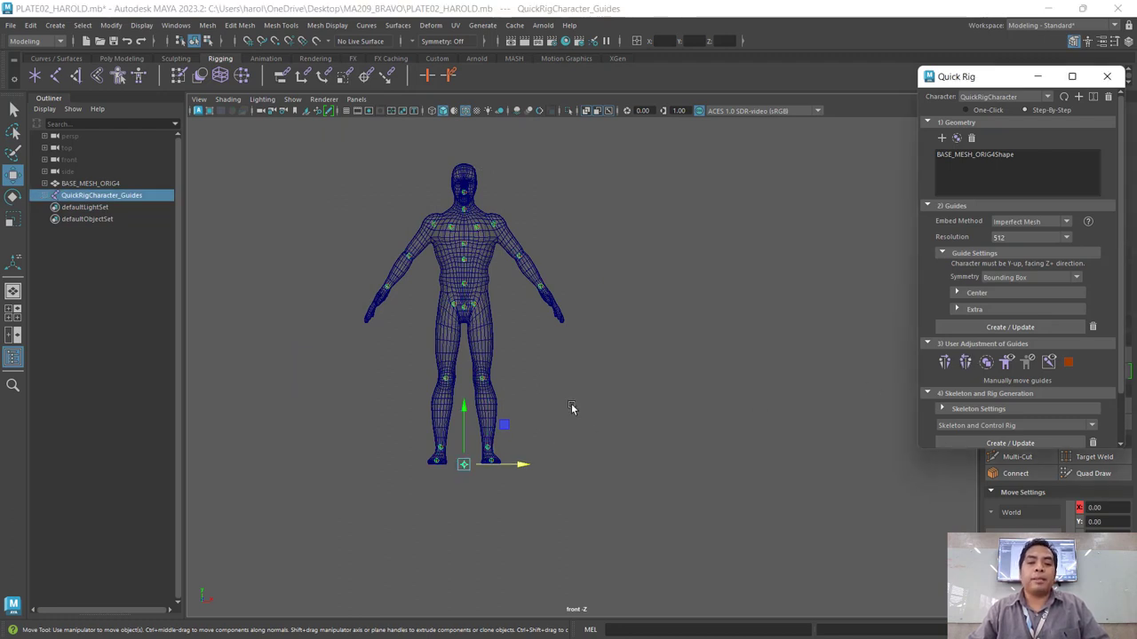
scroll(571, 403, up, 1)
alt+middle_drag(575, 400, 582, 446)
scroll(582, 441, up, 1)
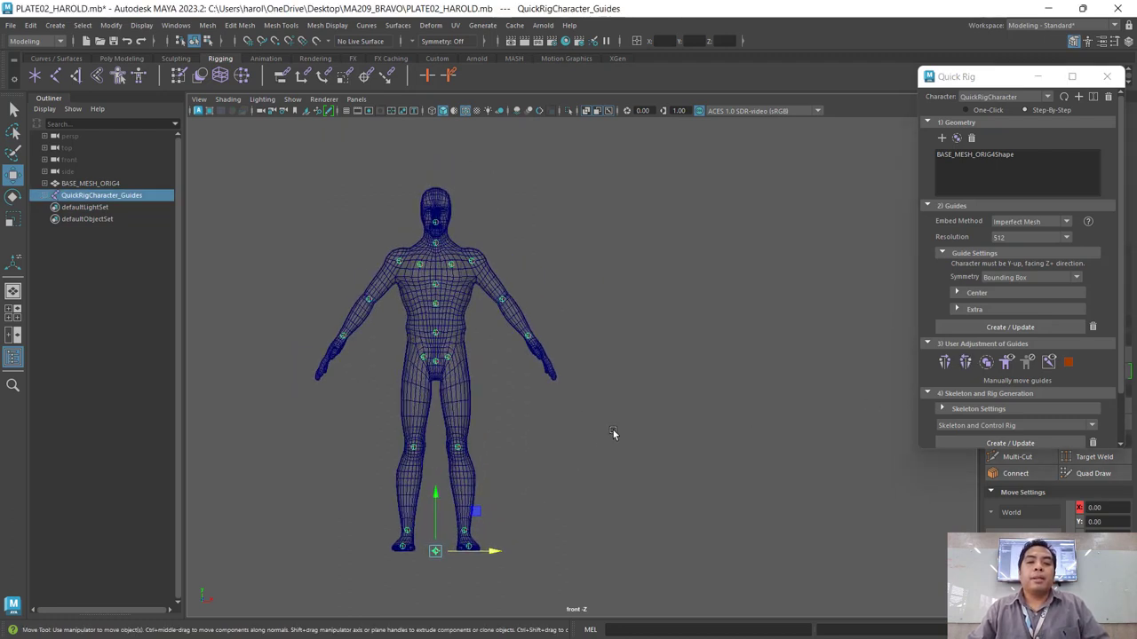
click(613, 430)
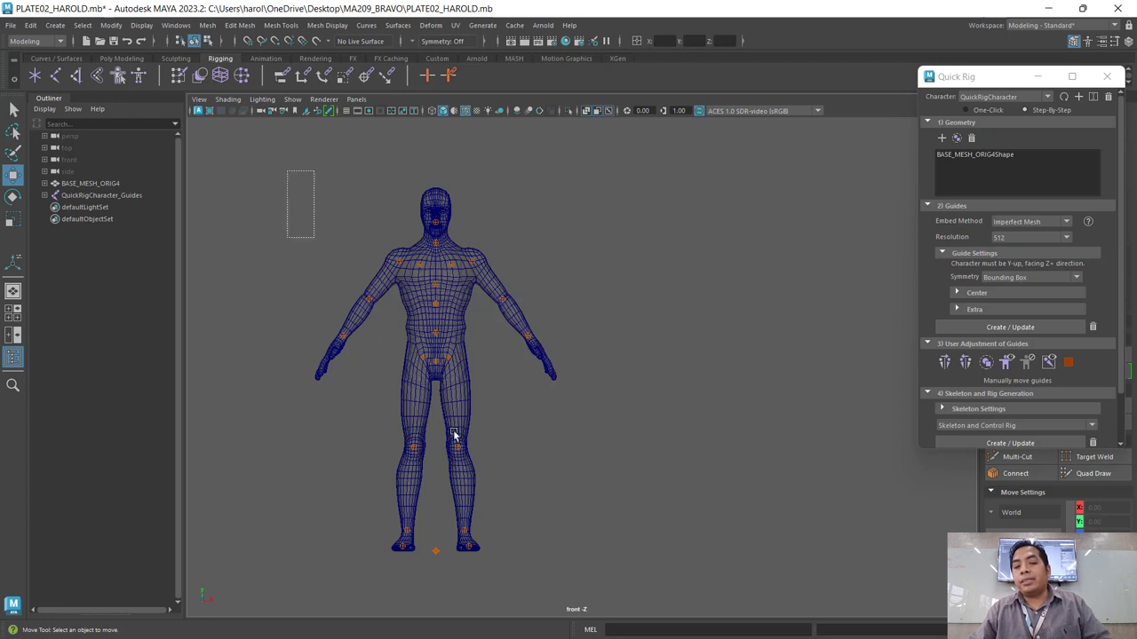
drag(453, 435, 610, 578)
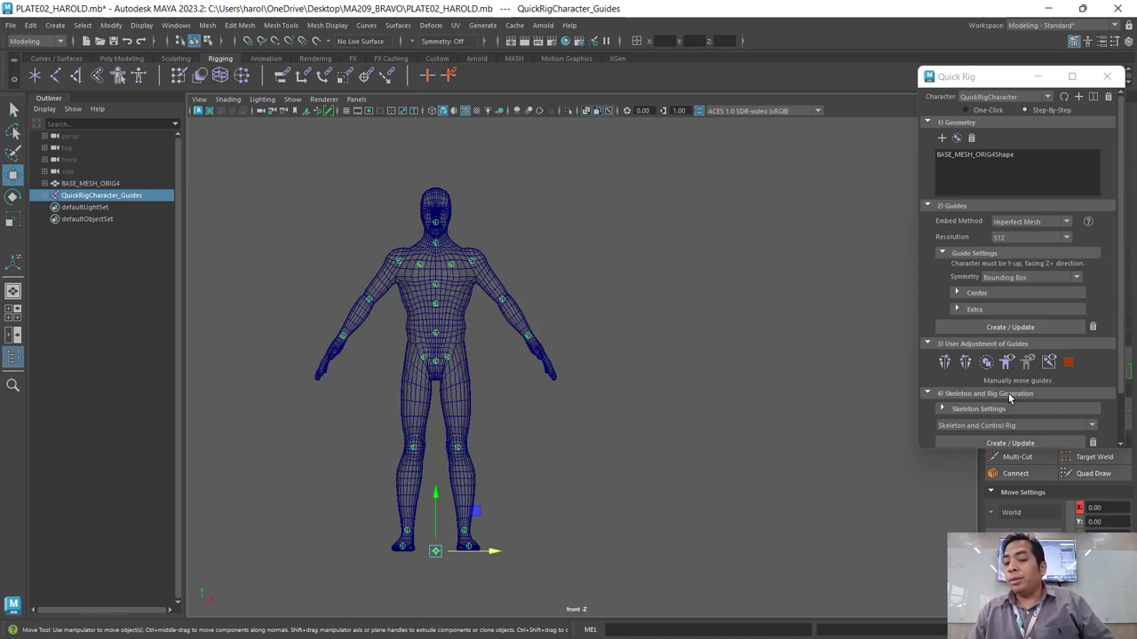
In Quick Rig, choose Skeleton and Control Rig and generate it from the guides with Create / Update.
scroll(1017, 404, down, 2)
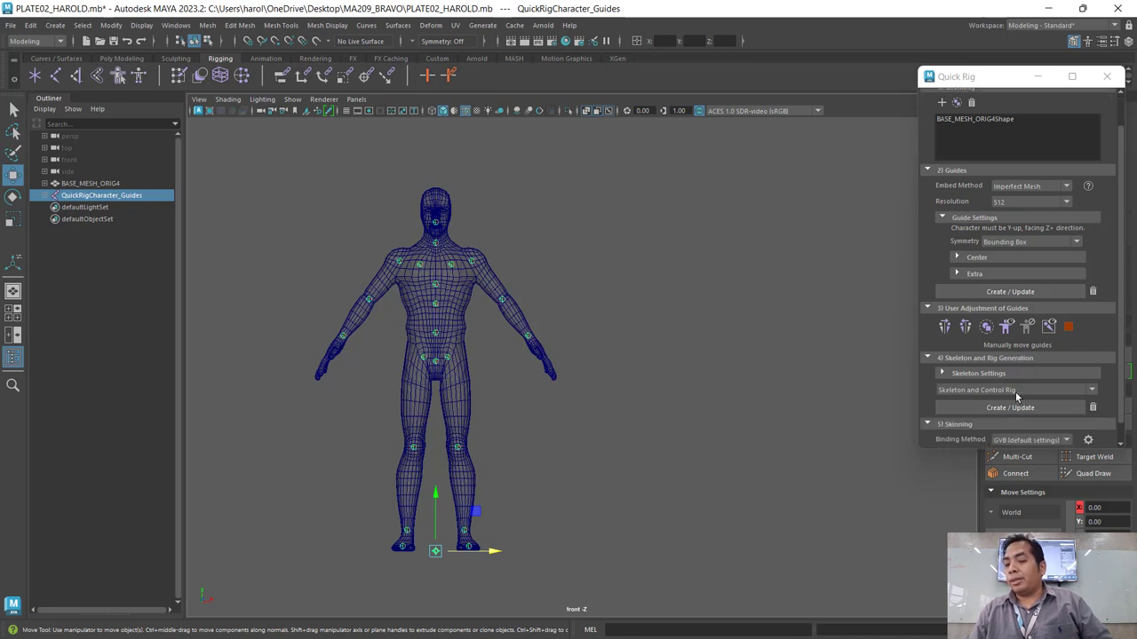
scroll(1017, 391, down, 1)
click(989, 343)
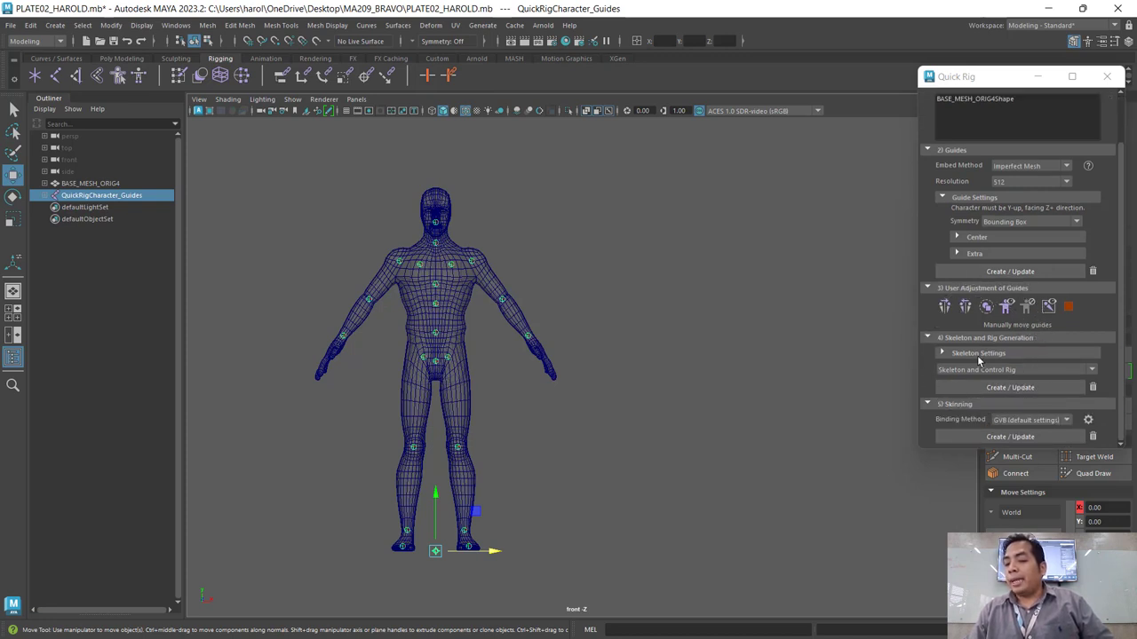
click(978, 359)
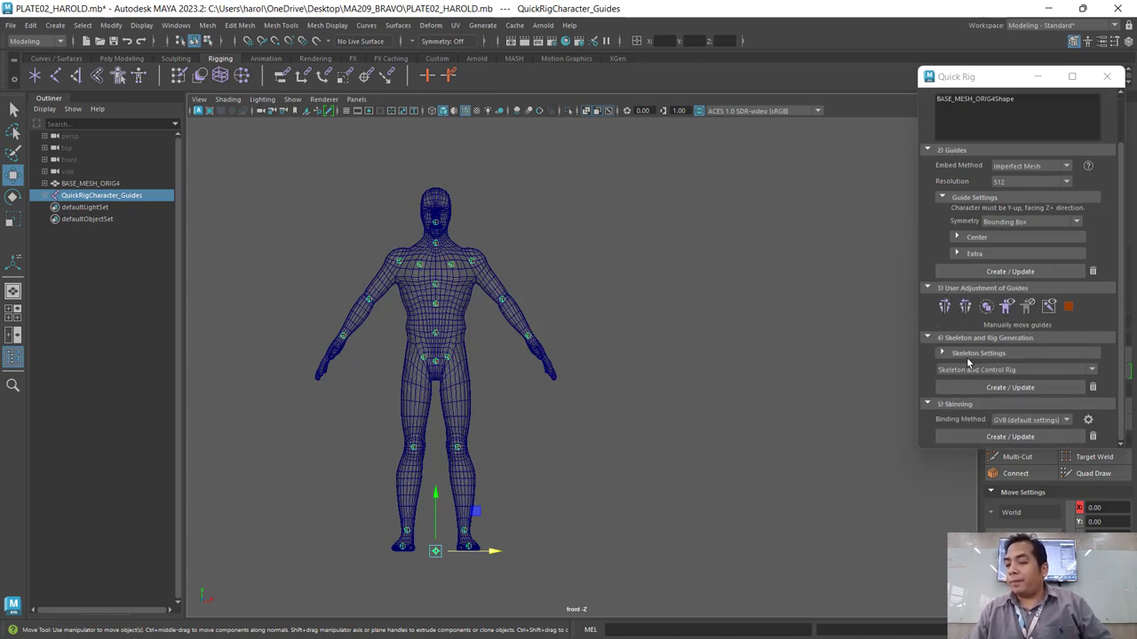
click(996, 391)
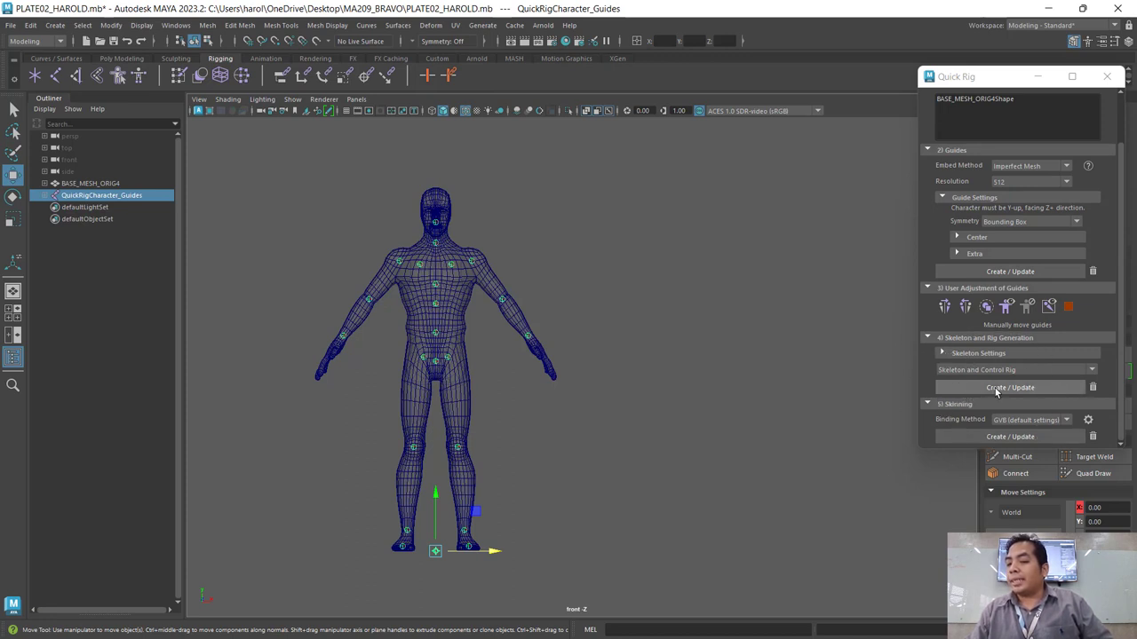
click(996, 391)
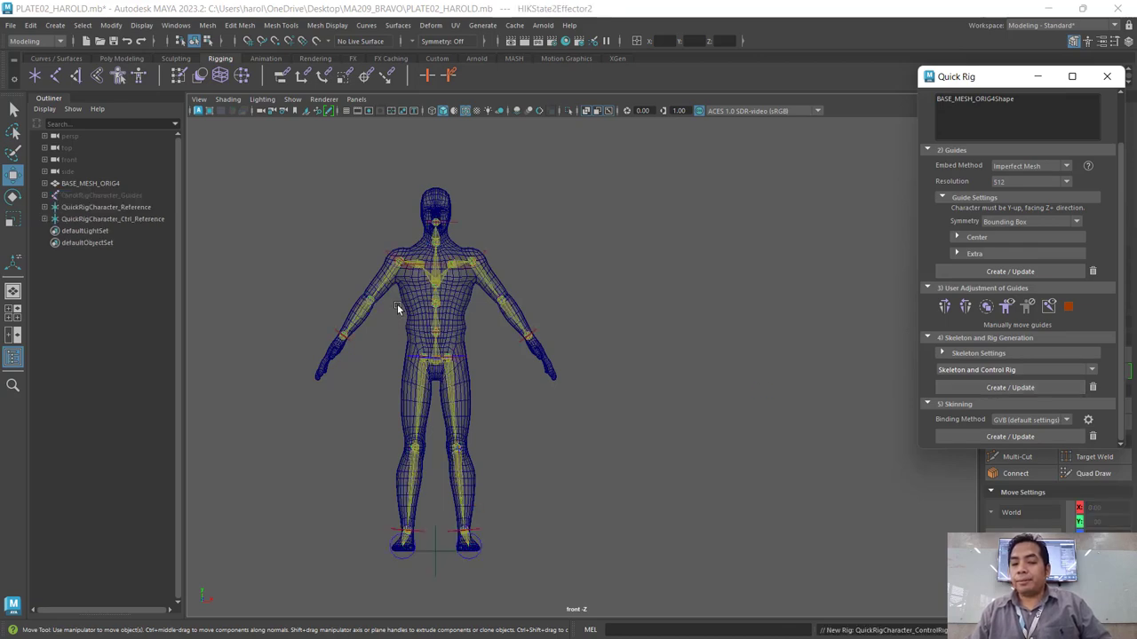
Maximize the perspective view and orbit to see the rigged character at an angle.
key(space)
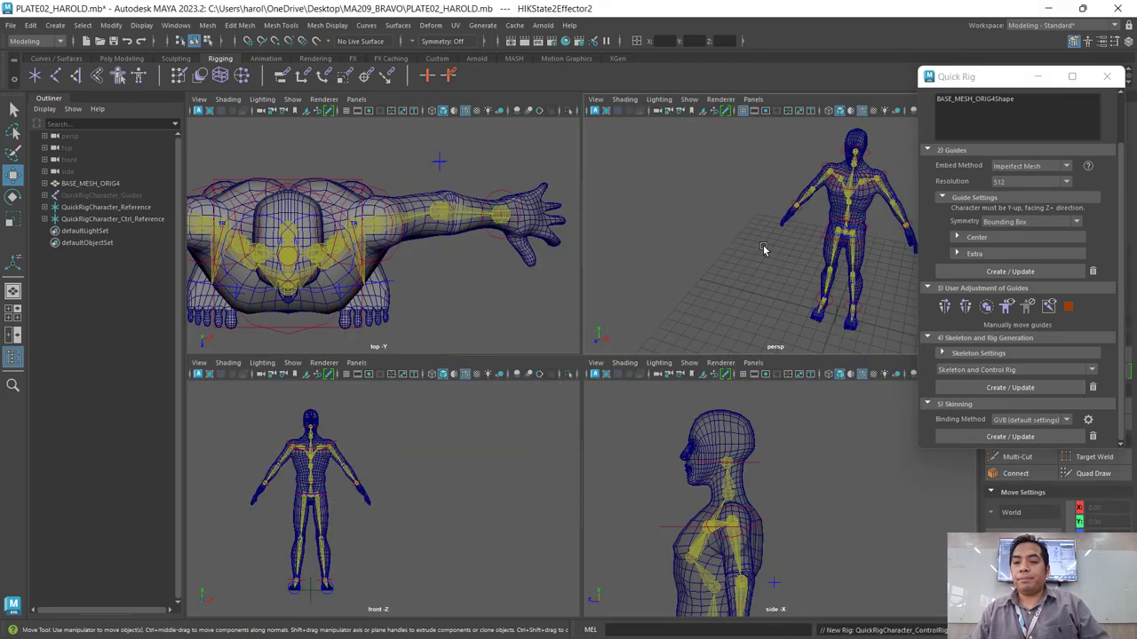
key(space)
mouse_move(754, 450)
alt+mouse_down()
mouse_move(679, 380)
mouse_move(607, 392)
mouse_move(715, 400)
mouse_move(702, 429)
mouse_move(660, 414)
mouse_move(609, 345)
mouse_move(642, 378)
mouse_move(605, 389)
mouse_move(722, 402)
mouse_move(700, 404)
alt+mouse_up()
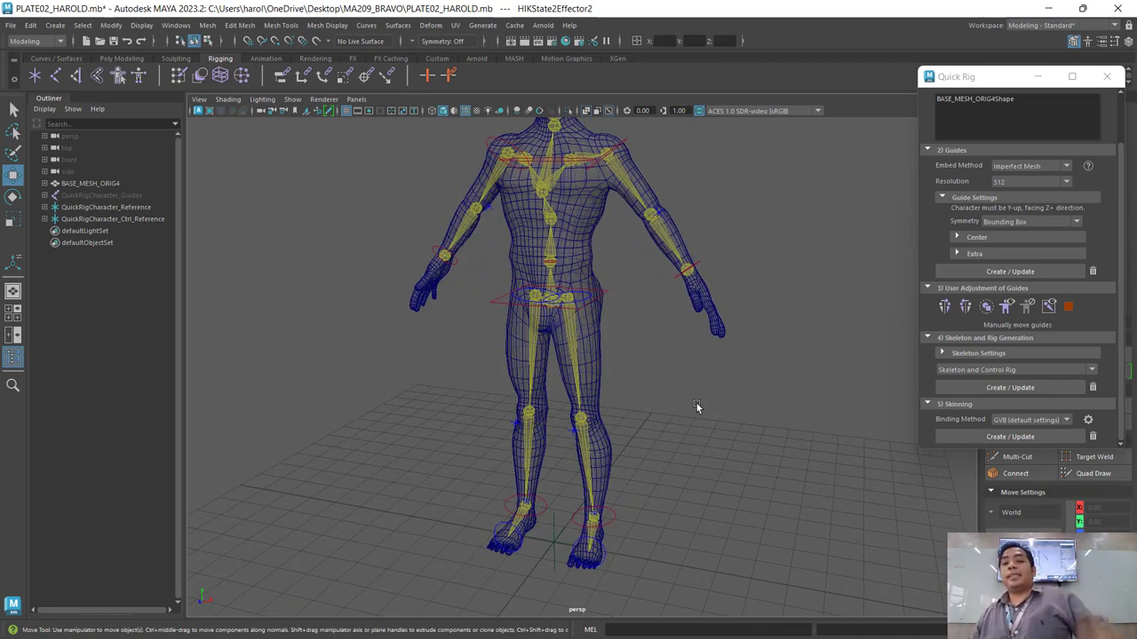
scroll(697, 407, up, 1)
scroll(690, 299, up, 3)
scroll(680, 279, up, 3)
scroll(604, 393, up, 3)
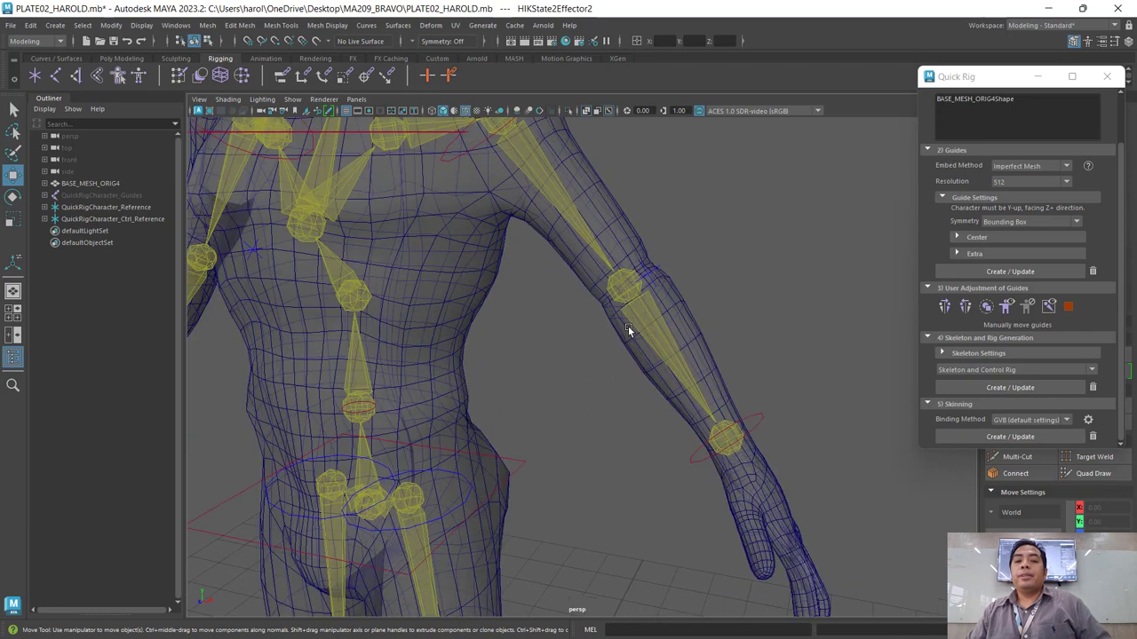
alt+middle_drag(627, 326, 592, 371)
click(519, 253)
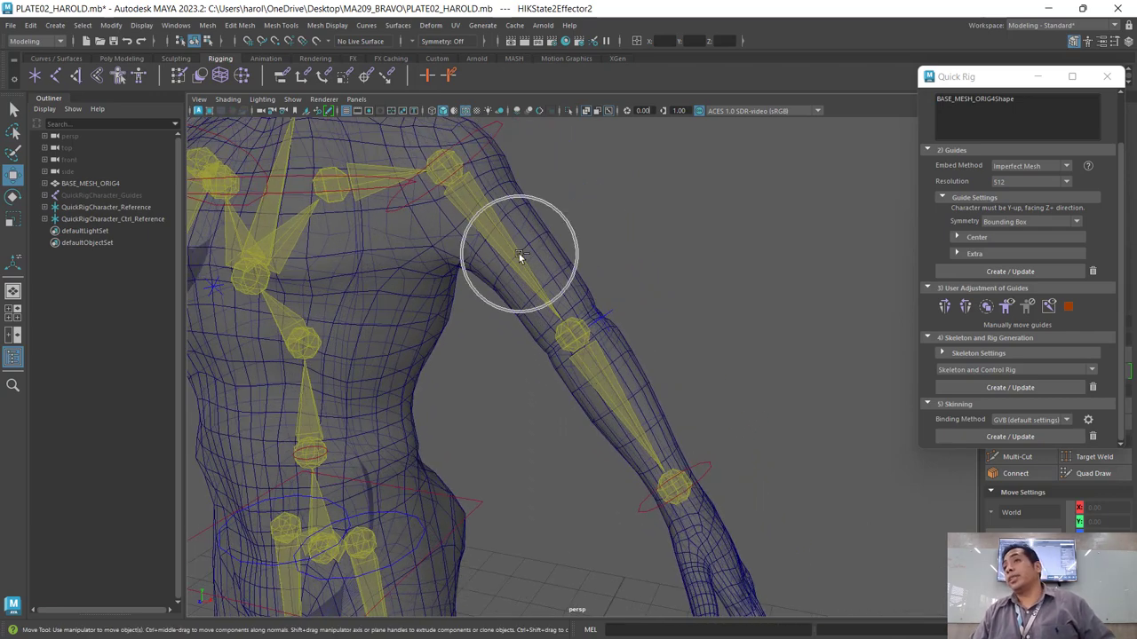
click(518, 253)
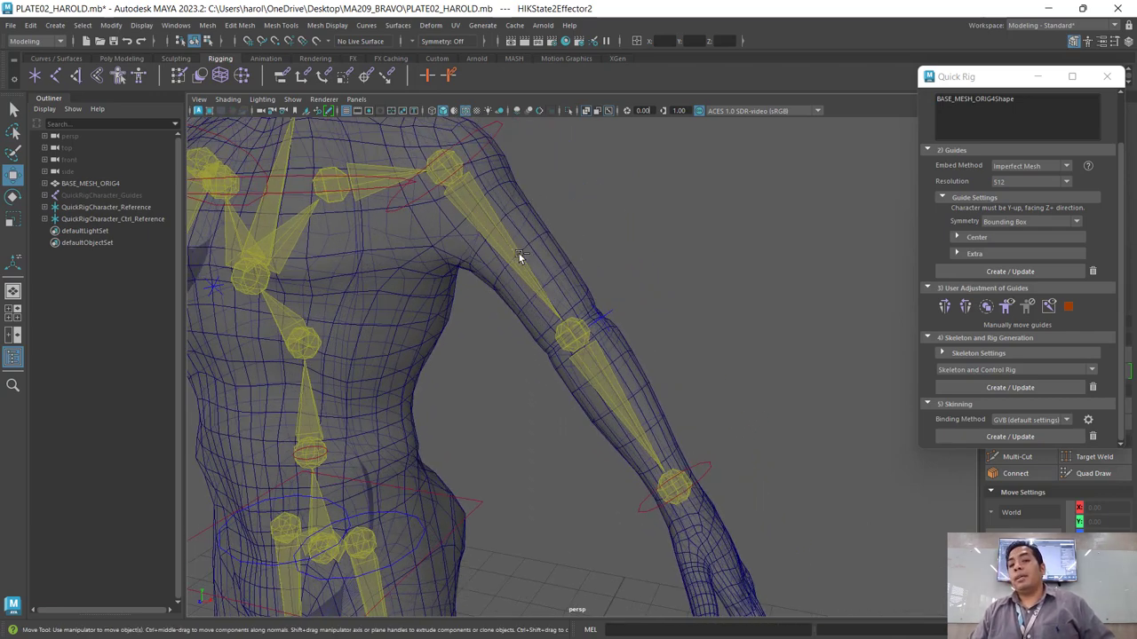
click(609, 316)
click(605, 316)
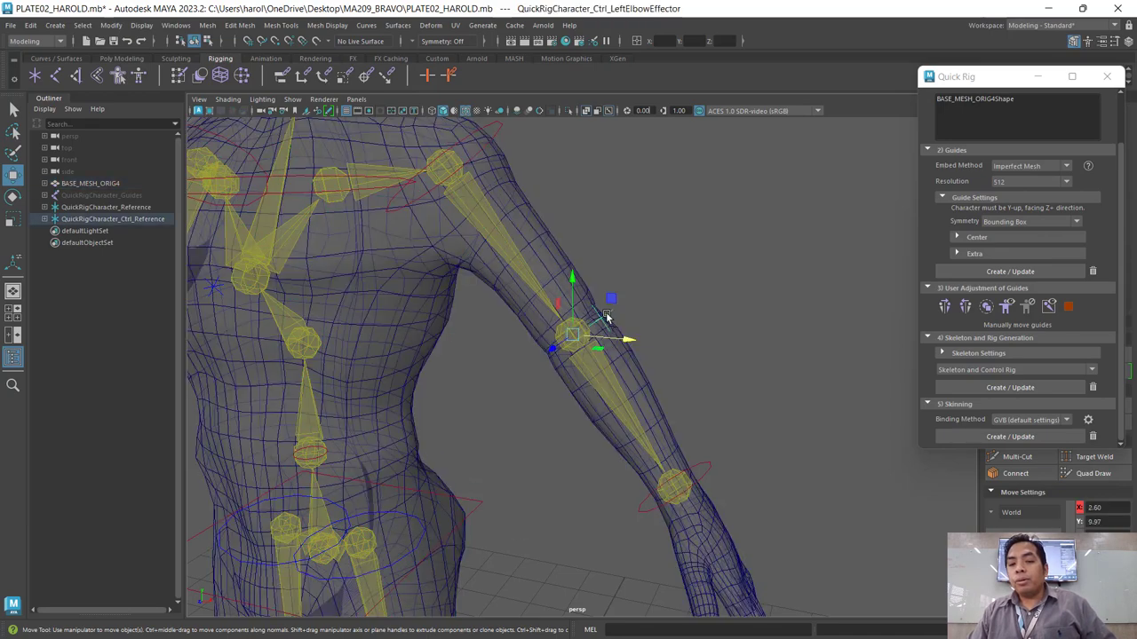
alt+drag(691, 357, 587, 303)
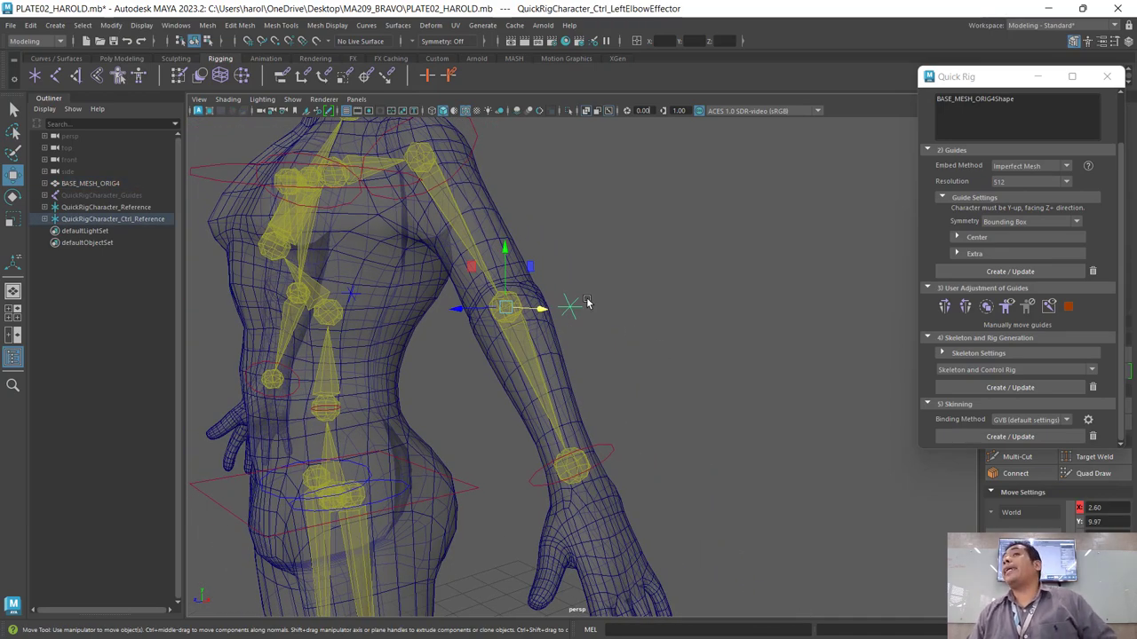
click(586, 303)
click(586, 302)
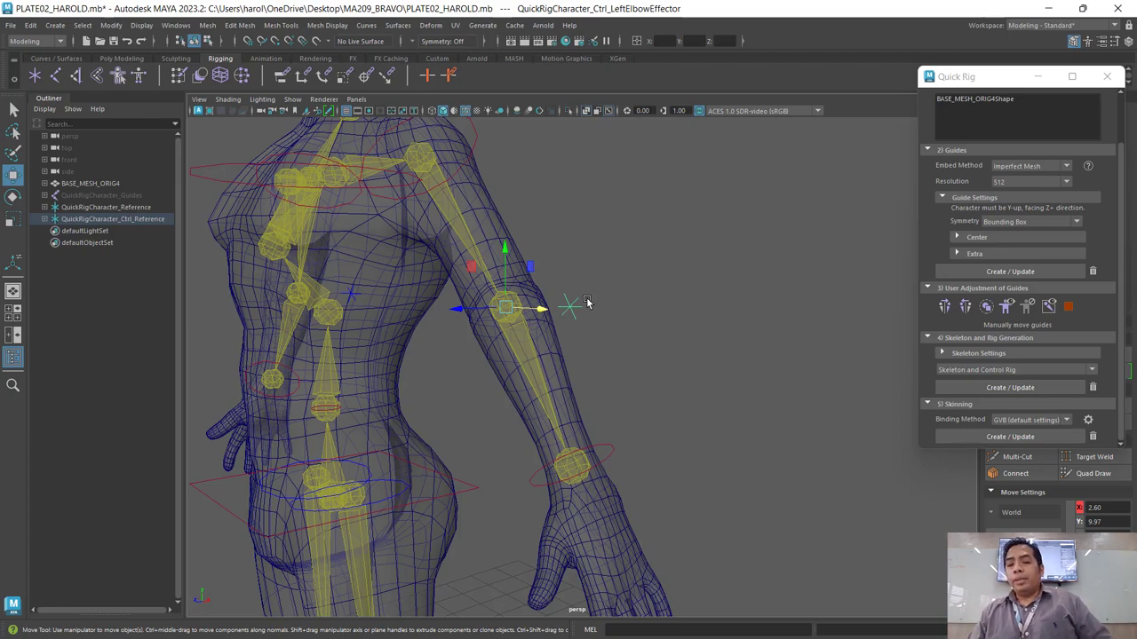
alt+drag(577, 360, 626, 382)
alt+middle_drag(769, 446, 759, 406)
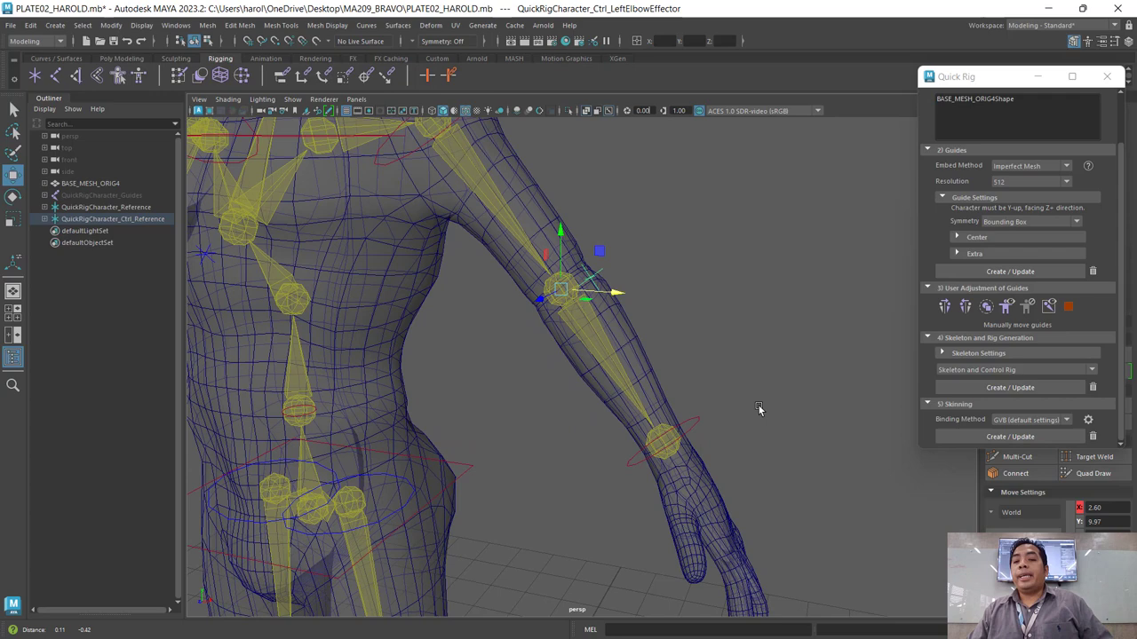
click(696, 419)
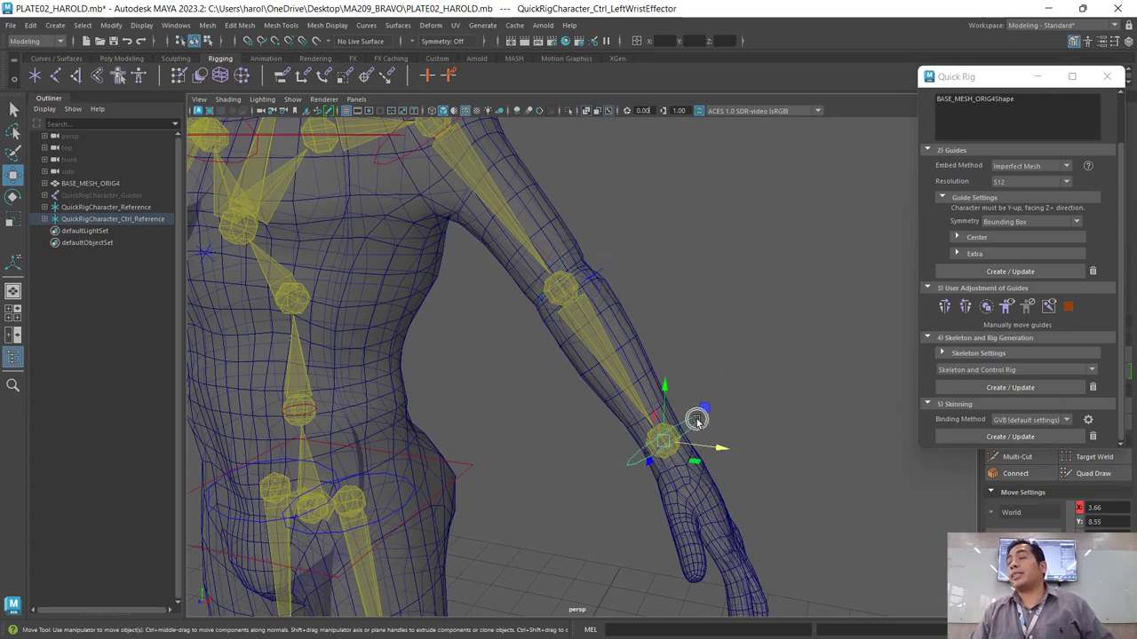
click(697, 422)
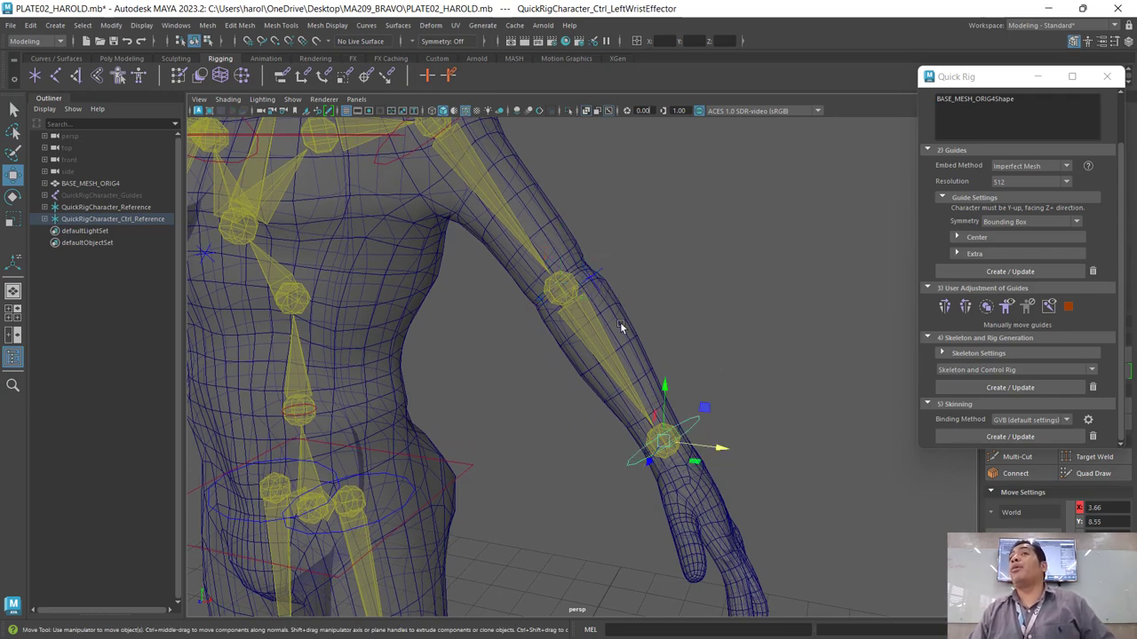
mouse_move(707, 412)
mouse_down()
mouse_move(604, 304)
mouse_move(529, 373)
mouse_move(555, 253)
mouse_move(622, 302)
mouse_move(535, 324)
mouse_up()
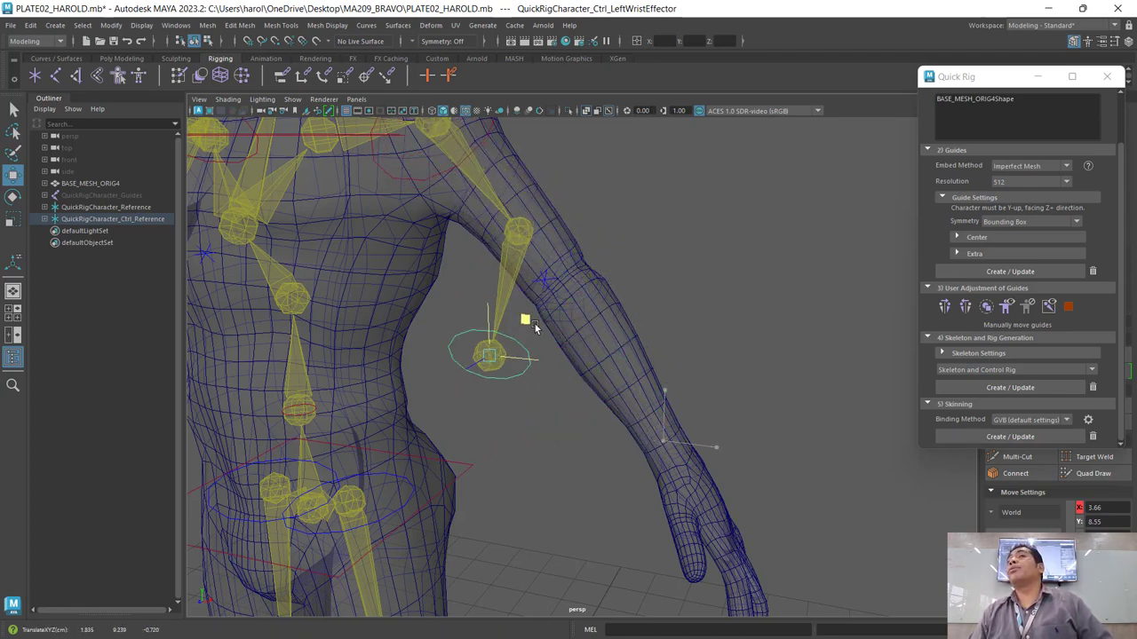
key(ctrl+z)
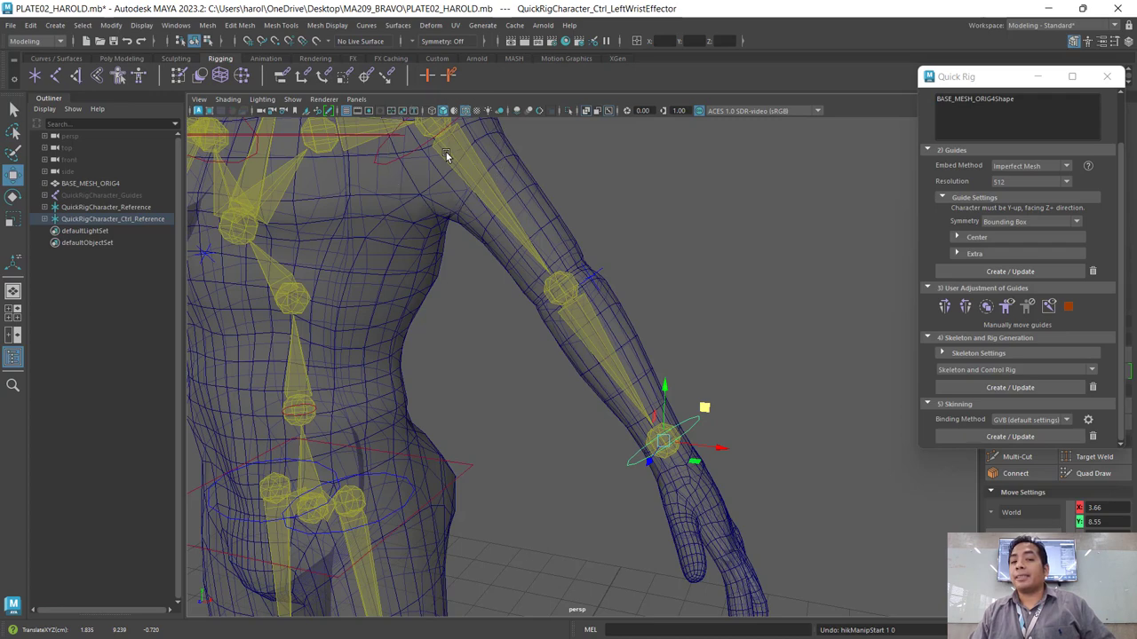
drag(704, 406, 571, 284)
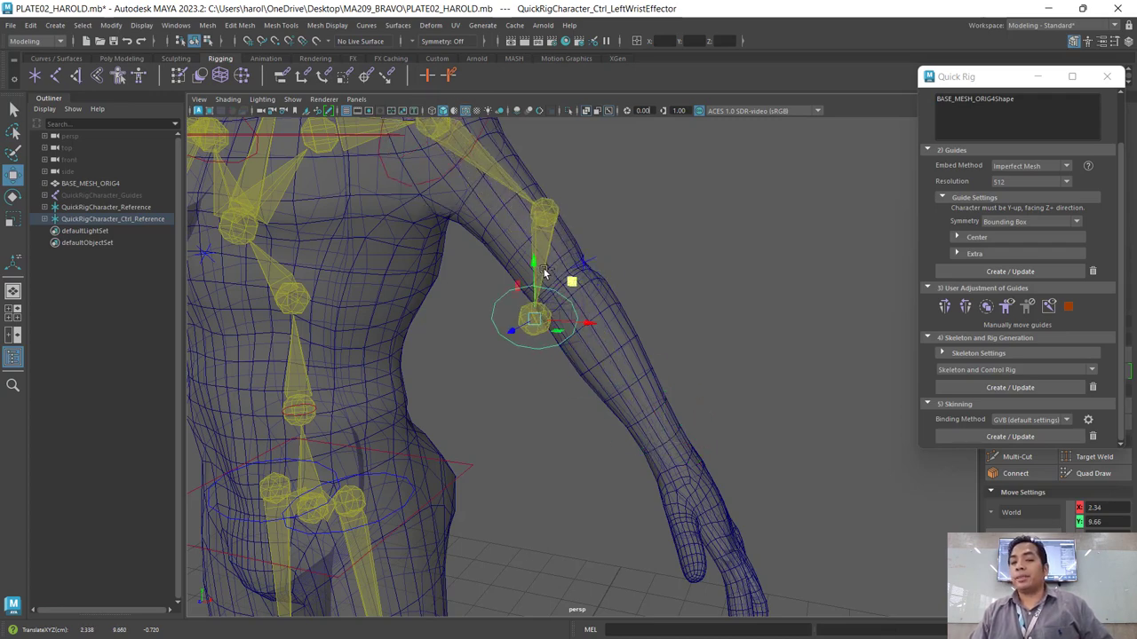
key(ctrl+z)
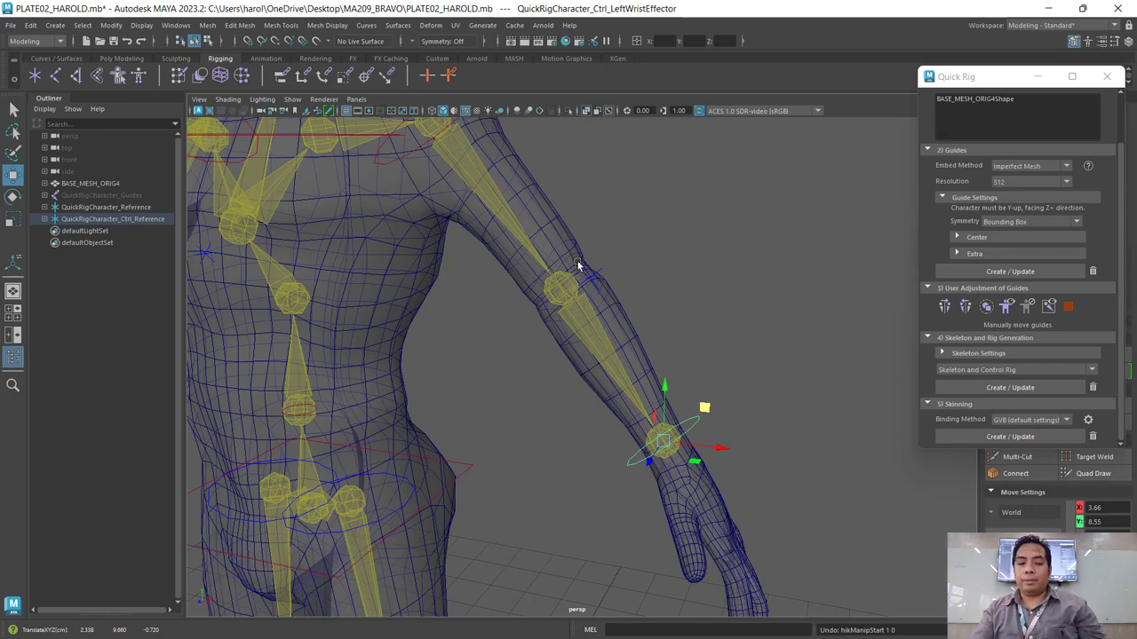
scroll(535, 362, down, 5)
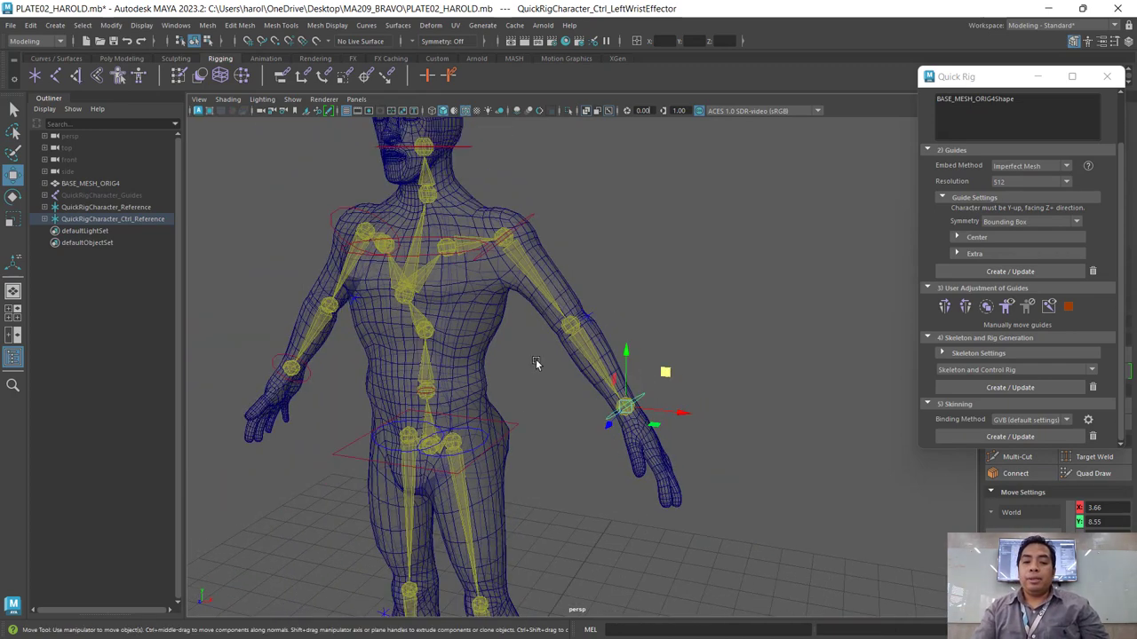
click(533, 452)
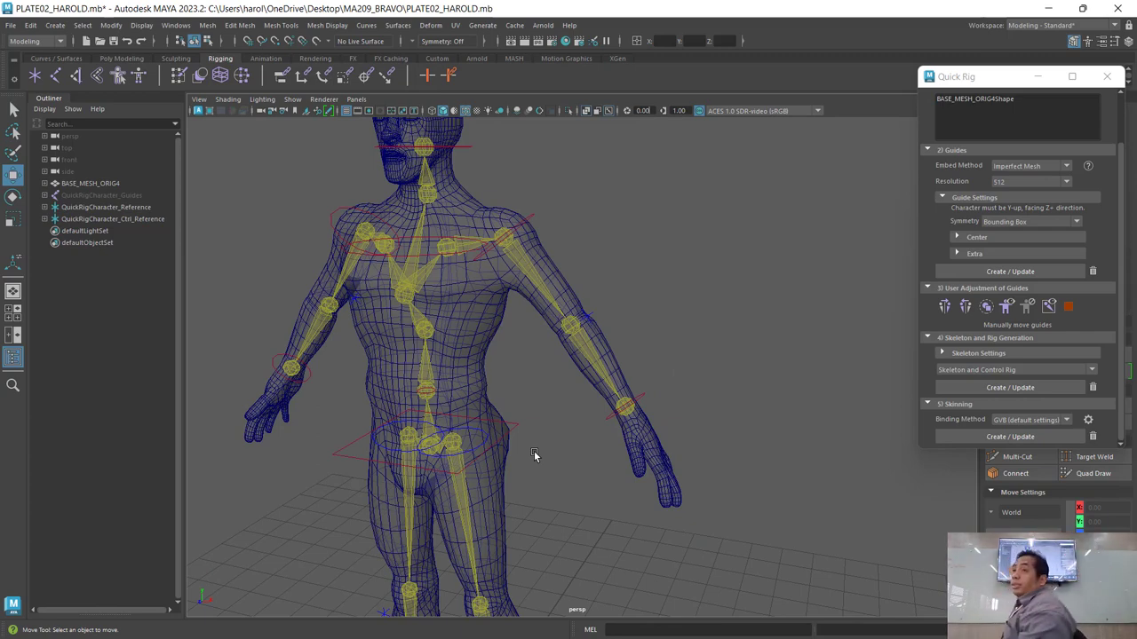
scroll(552, 337, up, 2)
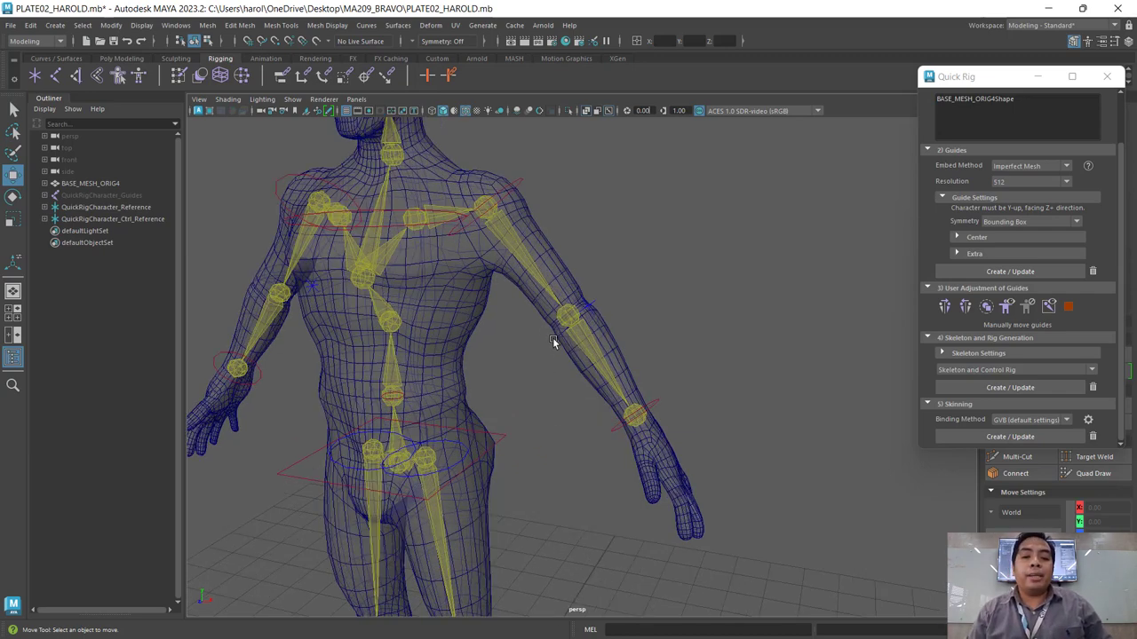
click(590, 305)
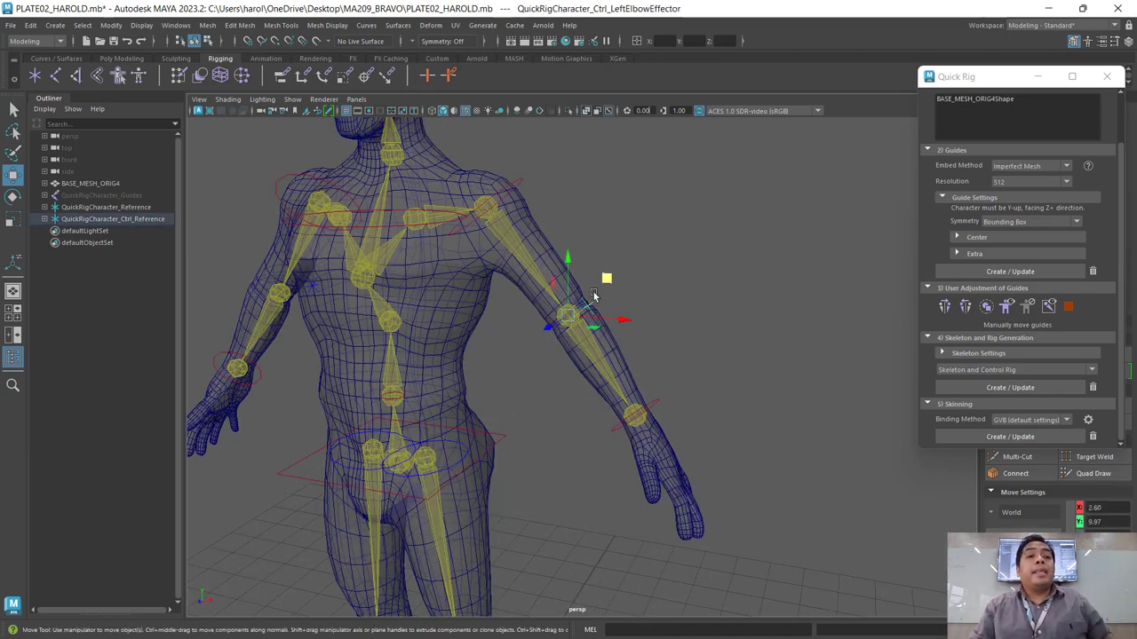
click(517, 242)
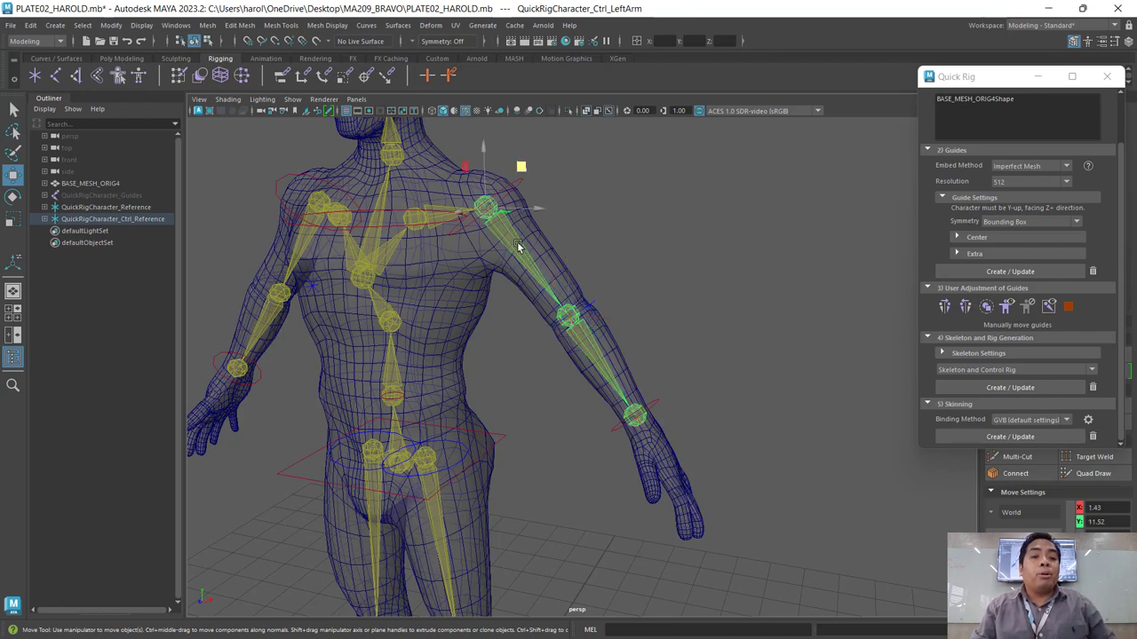
click(588, 306)
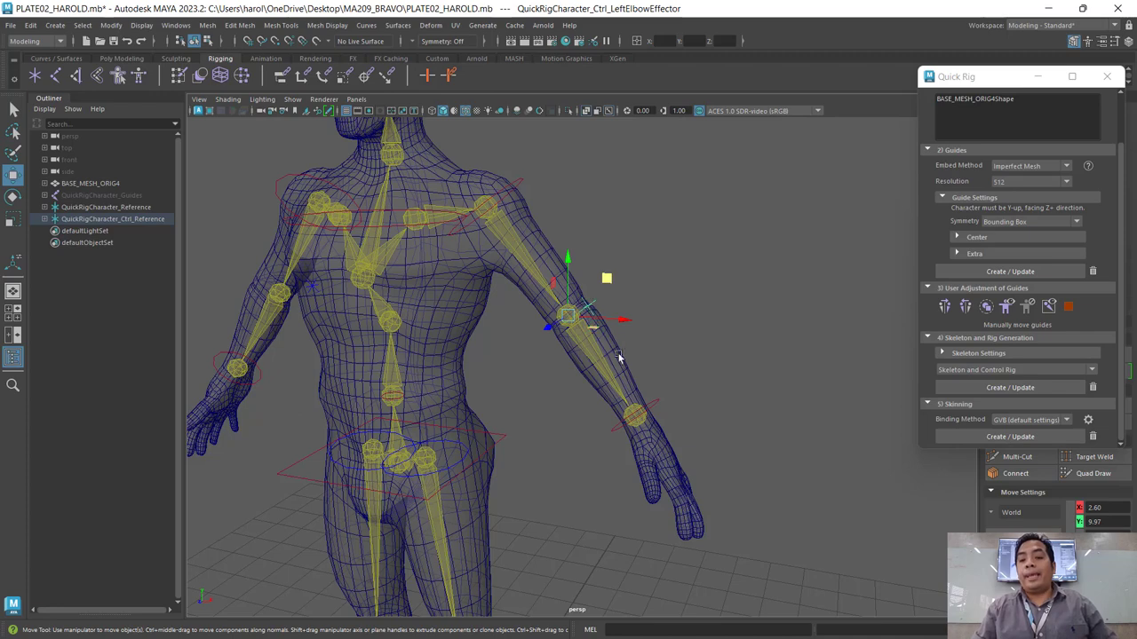
click(656, 398)
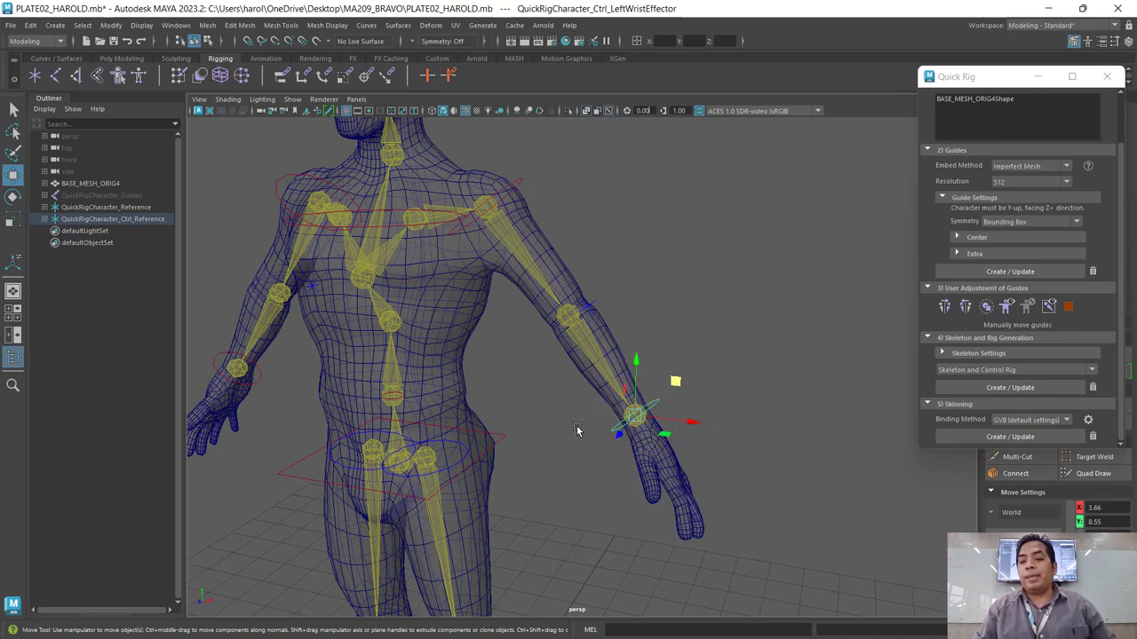
click(576, 431)
mouse_move(613, 466)
alt+middle_down()
mouse_move(621, 414)
mouse_move(561, 416)
alt+middle_up()
scroll(621, 410, down, 5)
scroll(613, 398, down, 3)
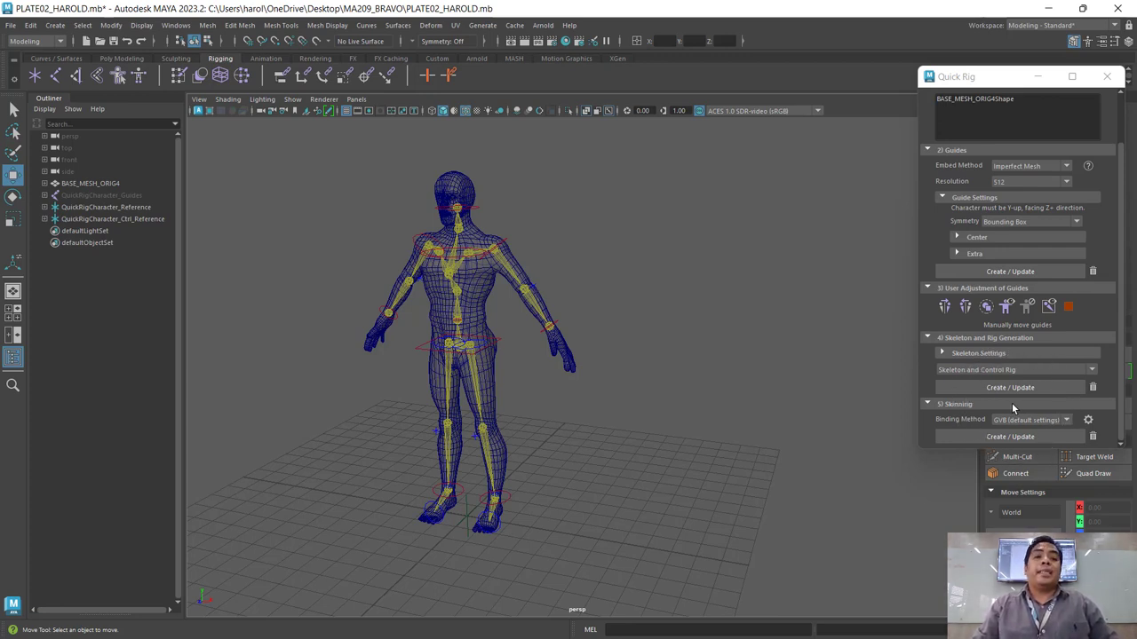
Bind the mesh to the skeleton using Quick Rig's default Skinning Create/Update.
click(483, 282)
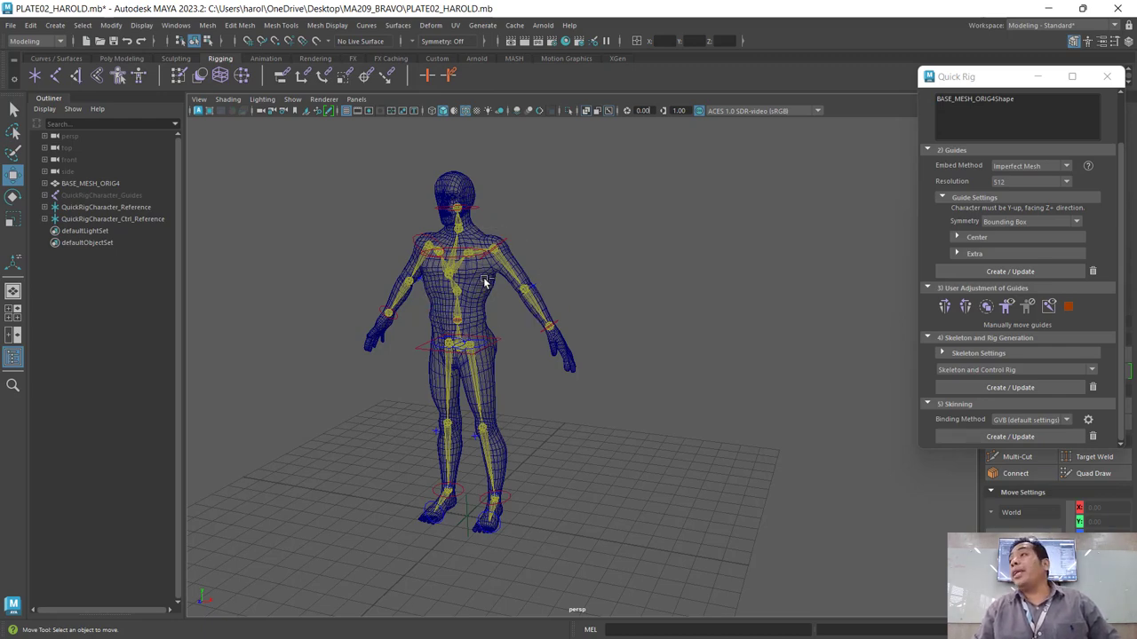
scroll(507, 299, up, 3)
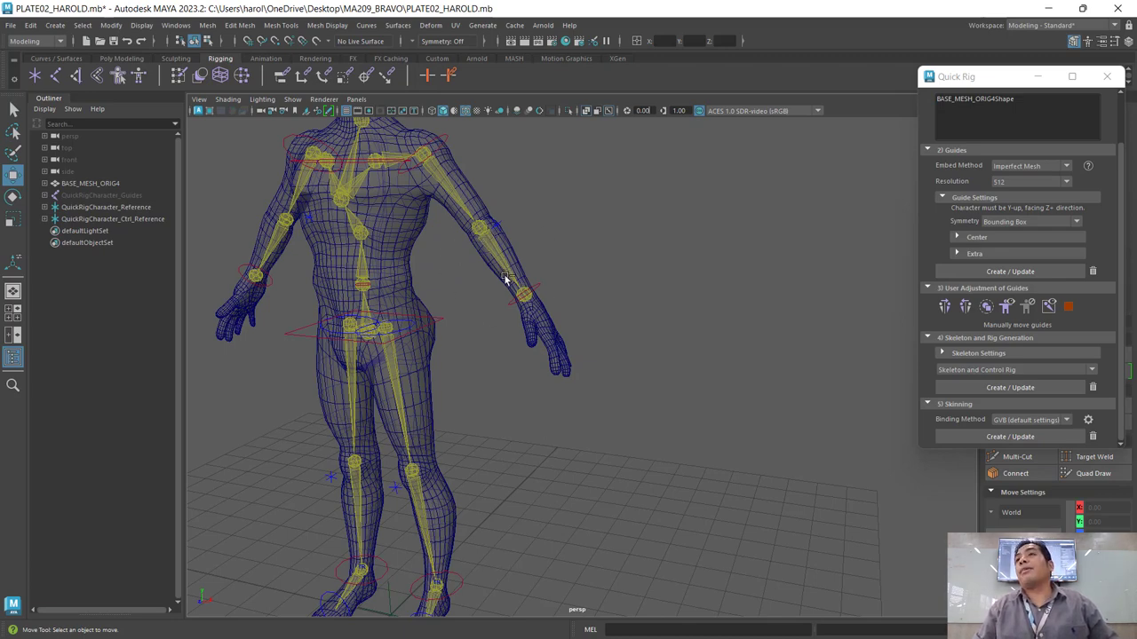
click(488, 245)
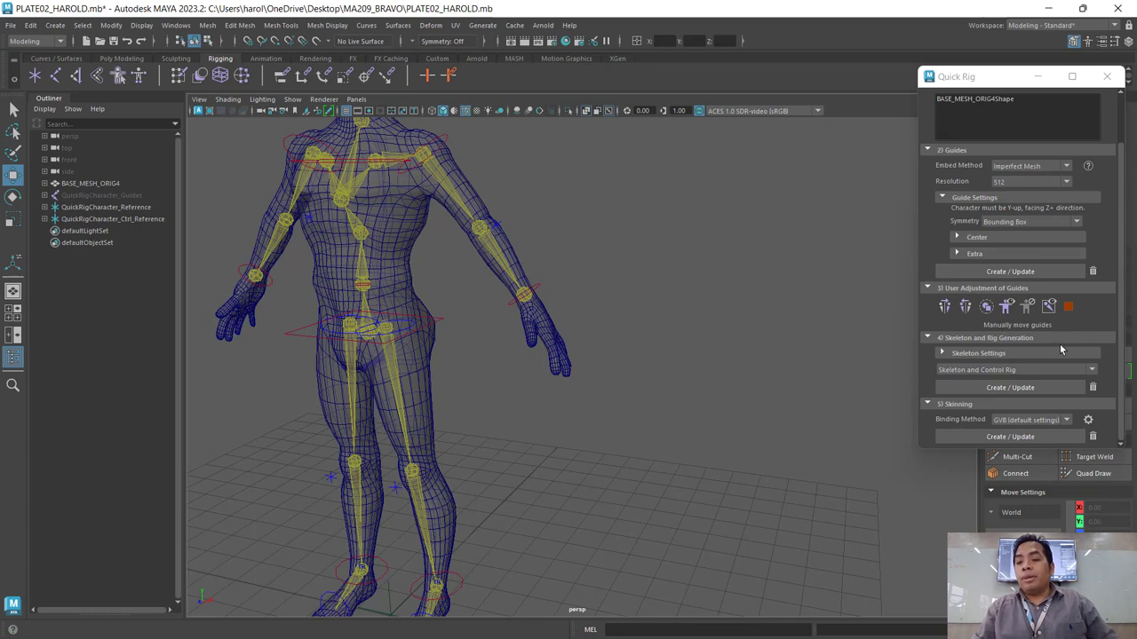
click(1006, 438)
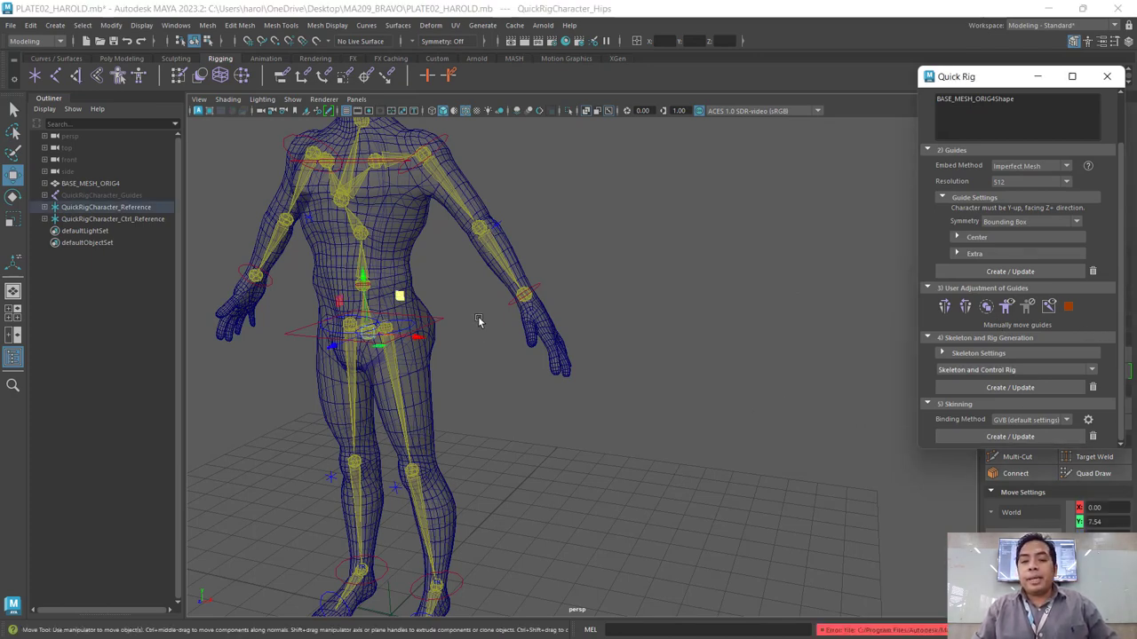
Clear the hips selection, turn to a frontal view and switch X-Ray joints off.
click(494, 408)
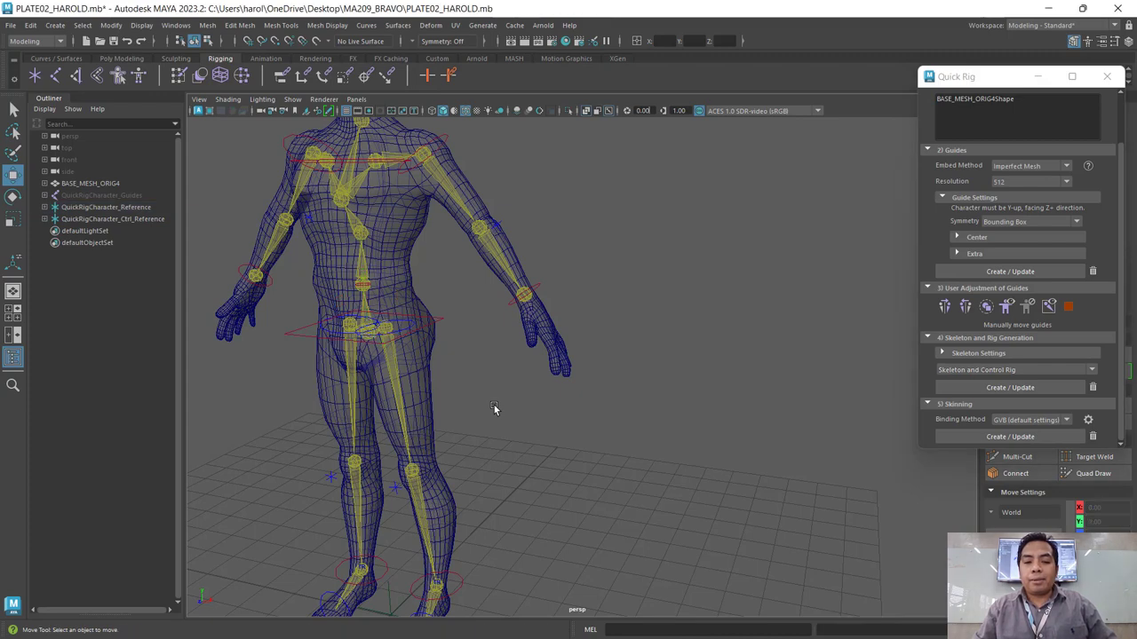
alt+drag(494, 408, 497, 407)
mouse_move(569, 442)
alt+mouse_down()
mouse_move(585, 421)
mouse_move(619, 417)
alt+mouse_up()
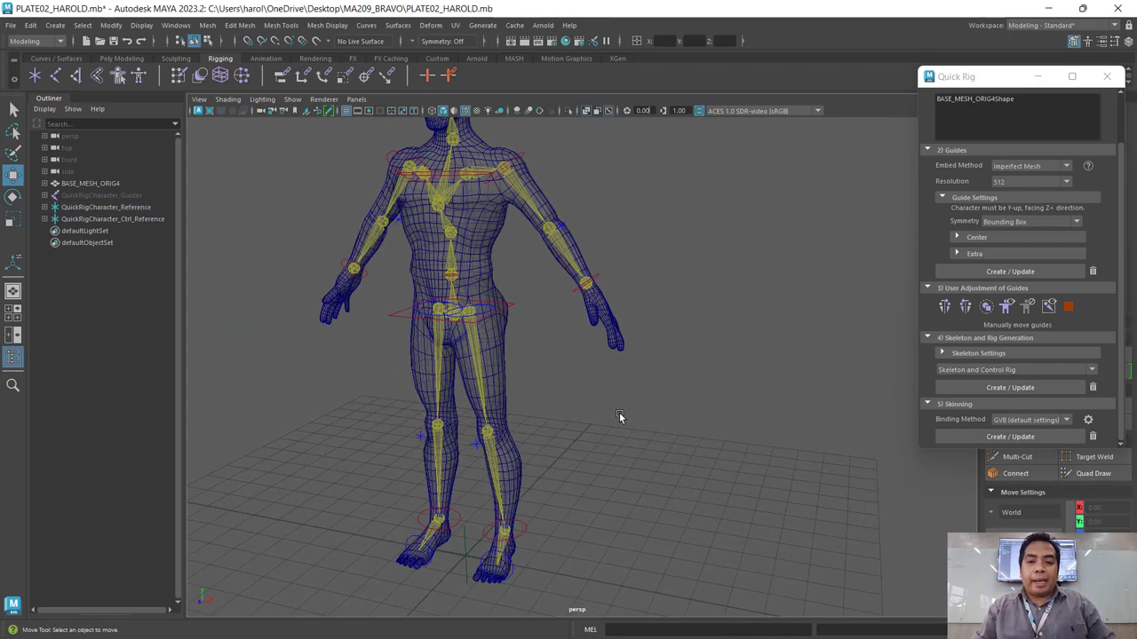
click(585, 111)
click(585, 110)
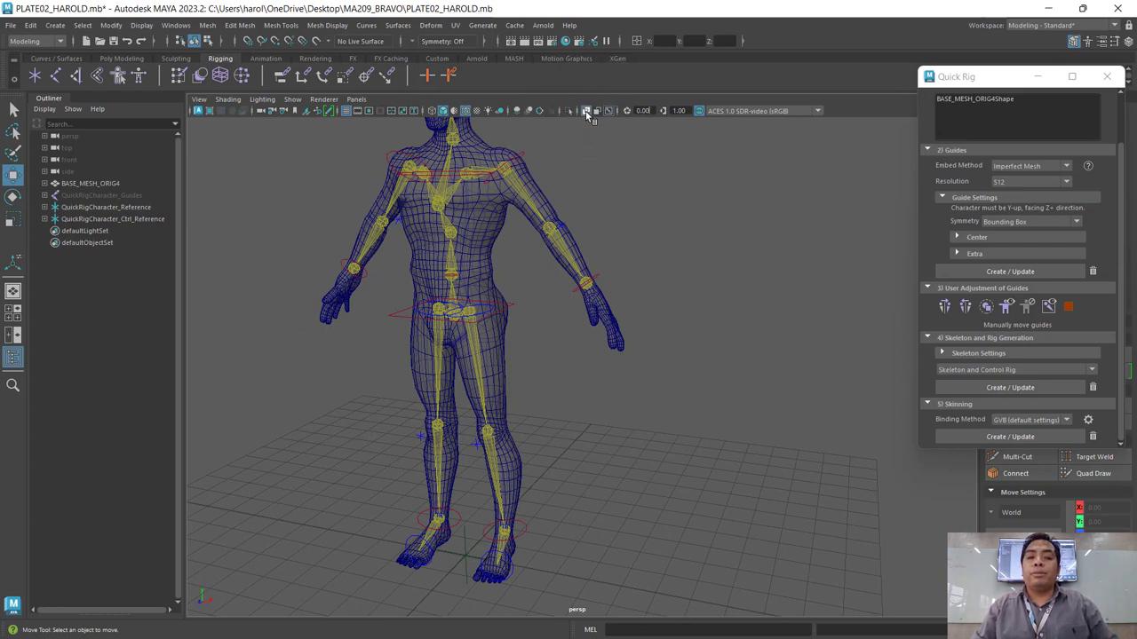
Select the left ankle control, raise it to bend the leg, then undo.
click(525, 528)
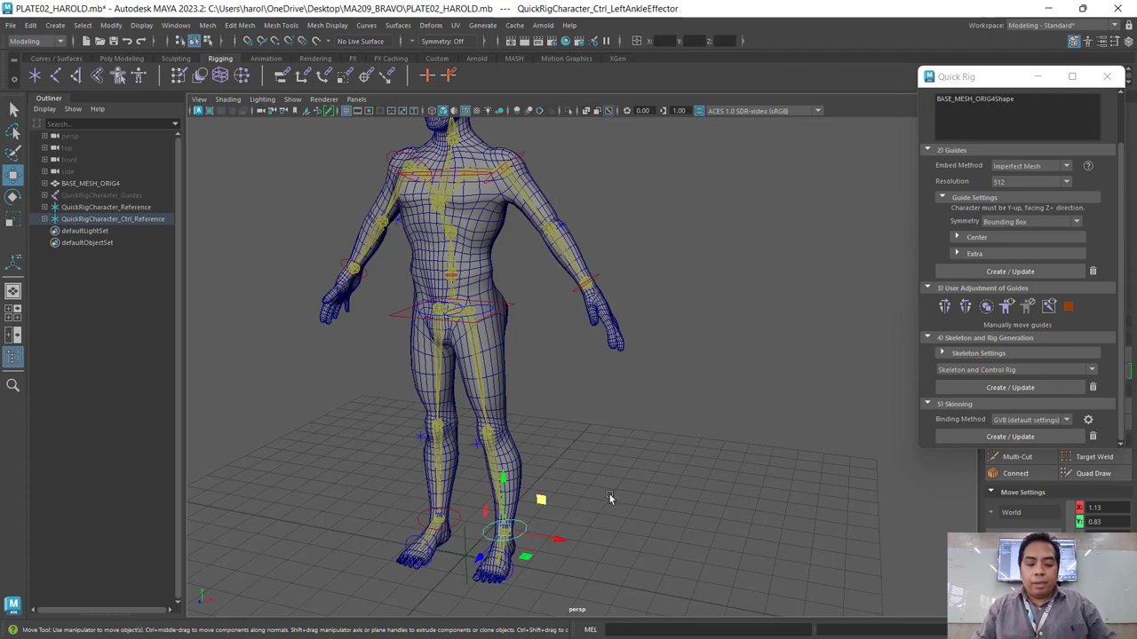
alt+drag(609, 492, 577, 475)
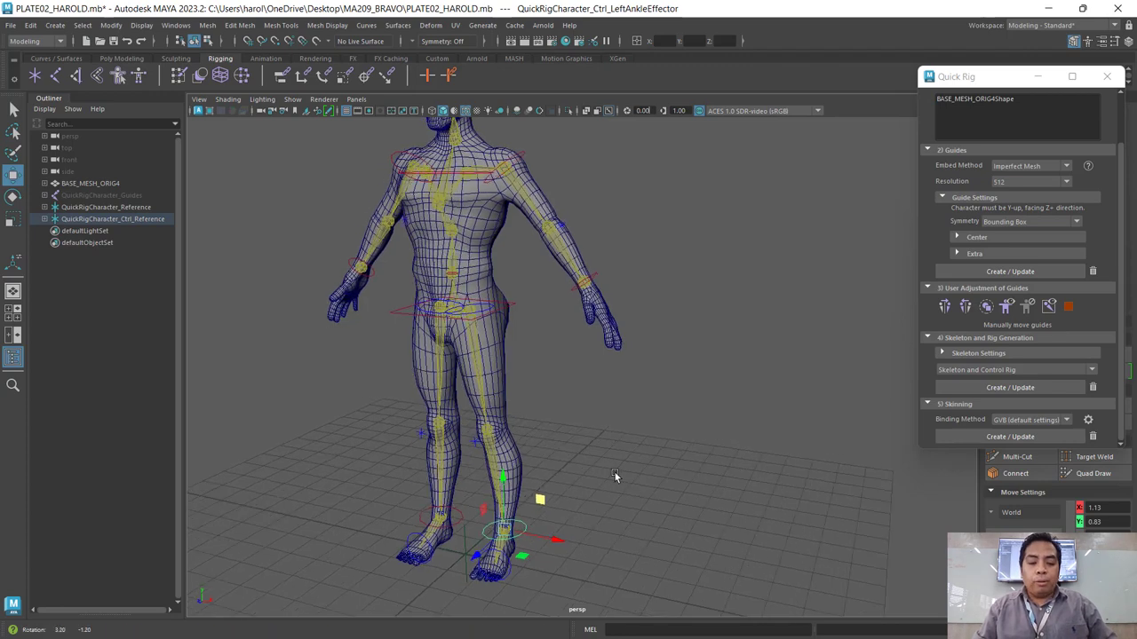
click(517, 477)
drag(518, 477, 474, 384)
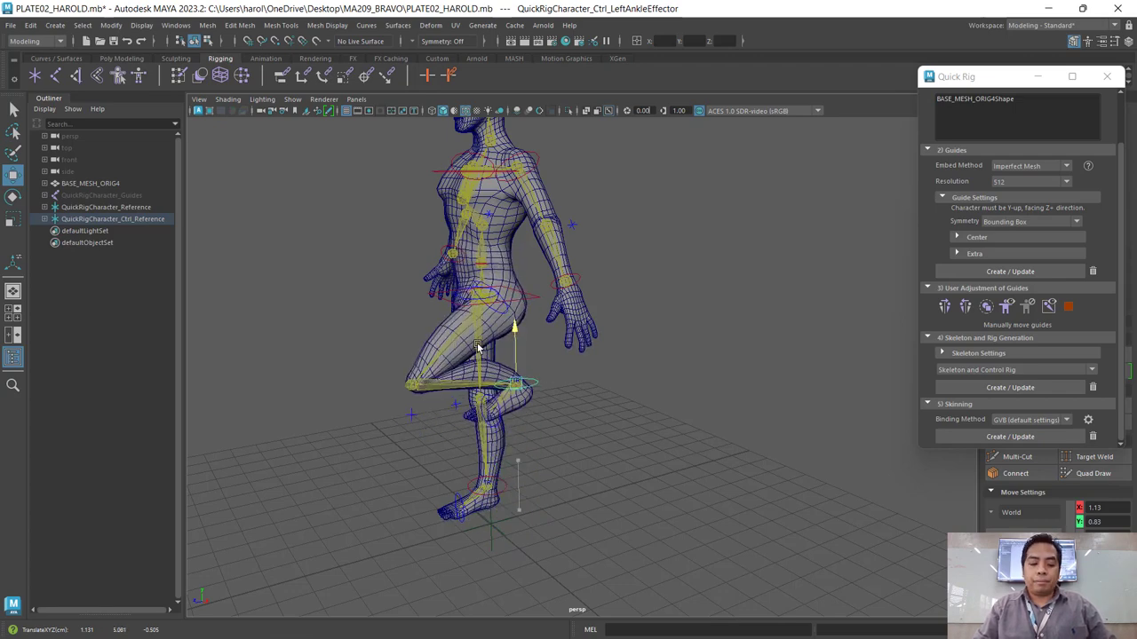
key(ctrl+z)
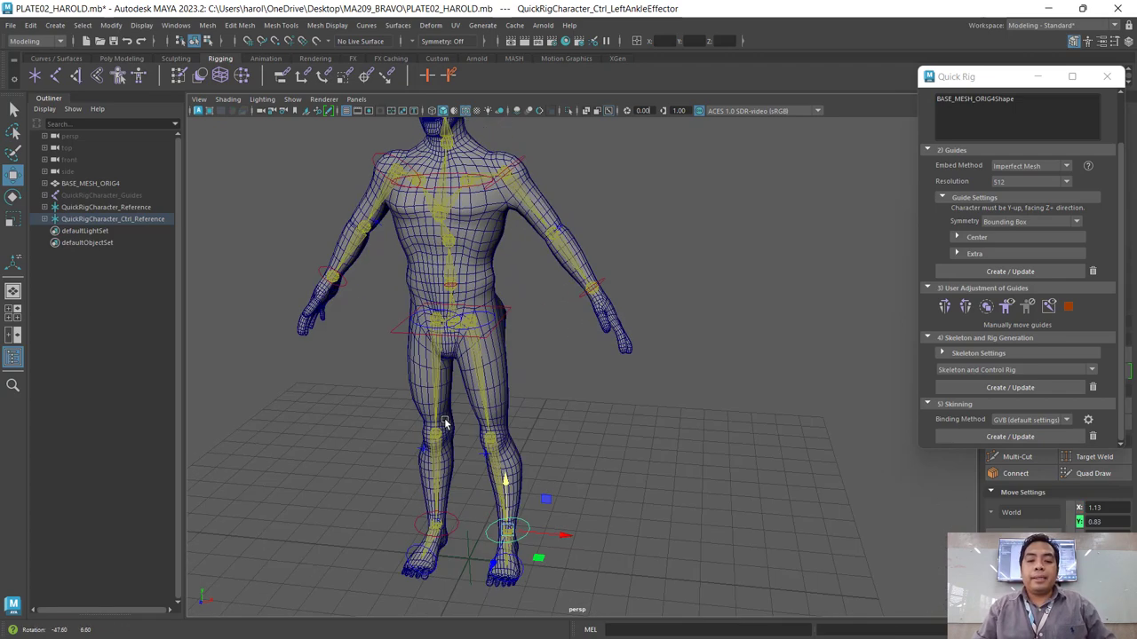
Test lifting and crossing the left foot from a front view, undoing each pose.
alt+drag(373, 420, 642, 459)
drag(564, 432, 611, 362)
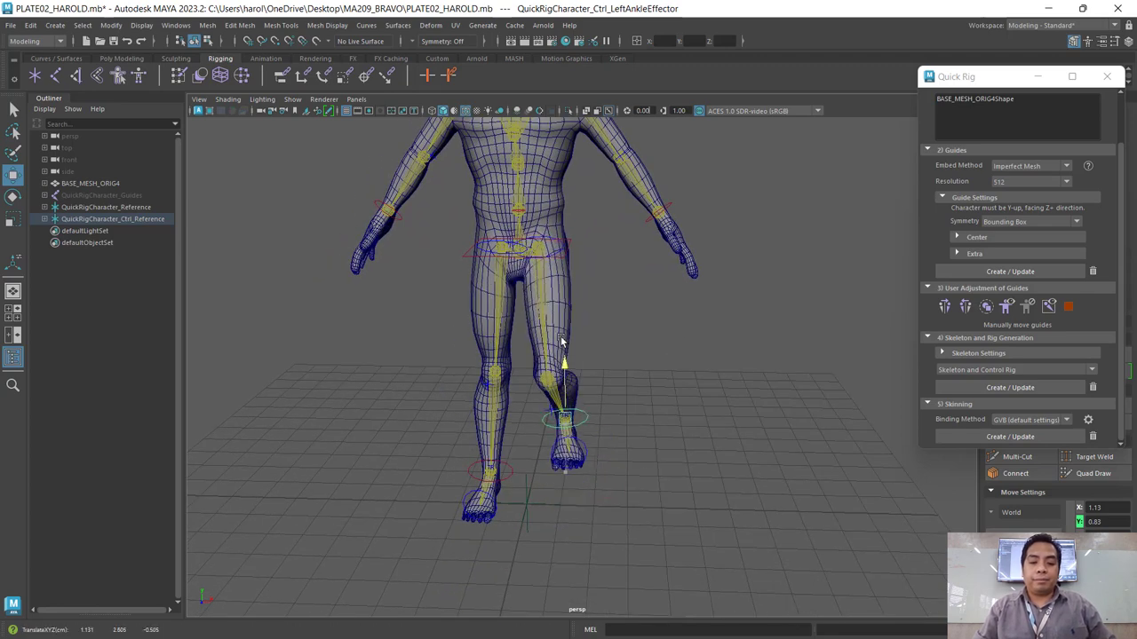
key(ctrl+z)
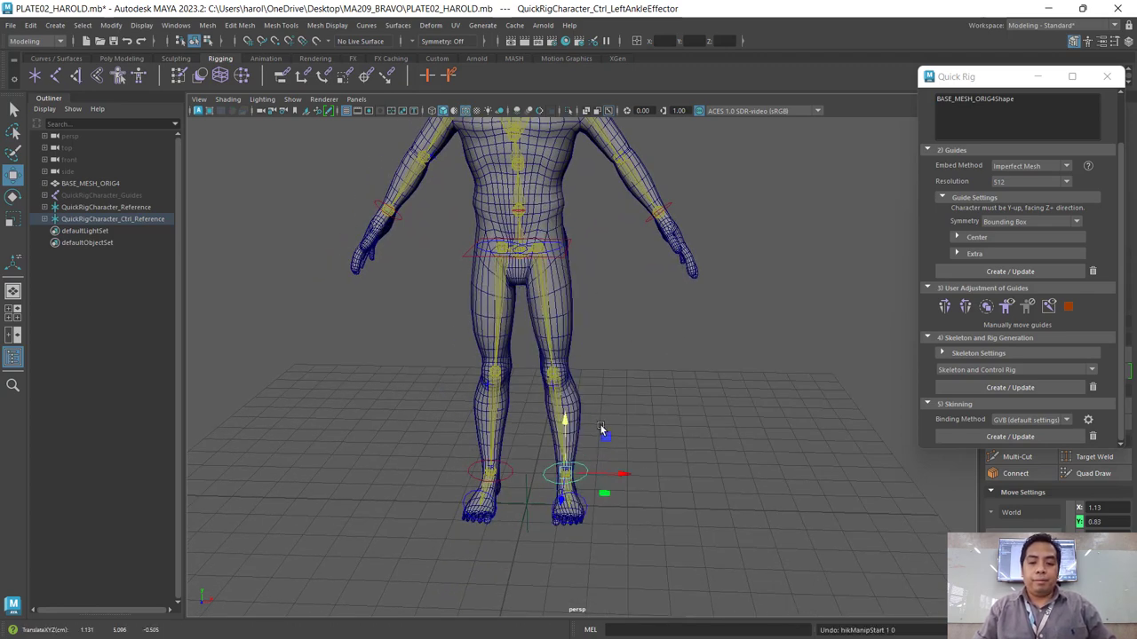
mouse_move(638, 400)
mouse_down()
mouse_move(654, 356)
mouse_move(526, 371)
mouse_move(665, 331)
mouse_up()
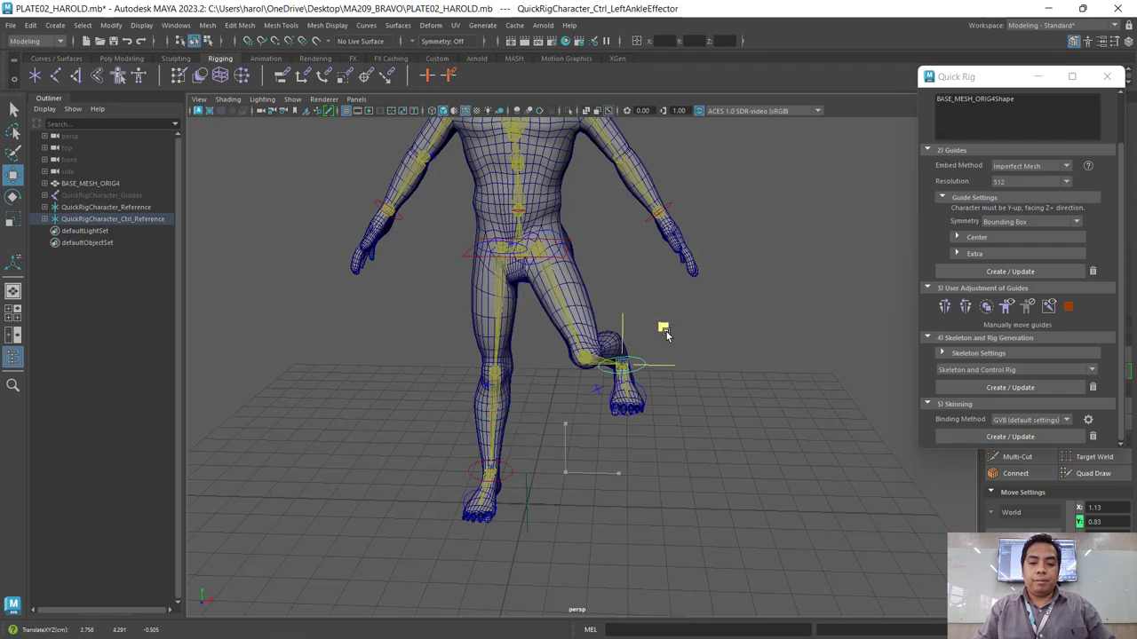
key(ctrl+z)
mouse_move(694, 446)
alt+mouse_down()
mouse_move(591, 444)
mouse_move(610, 458)
alt+mouse_up()
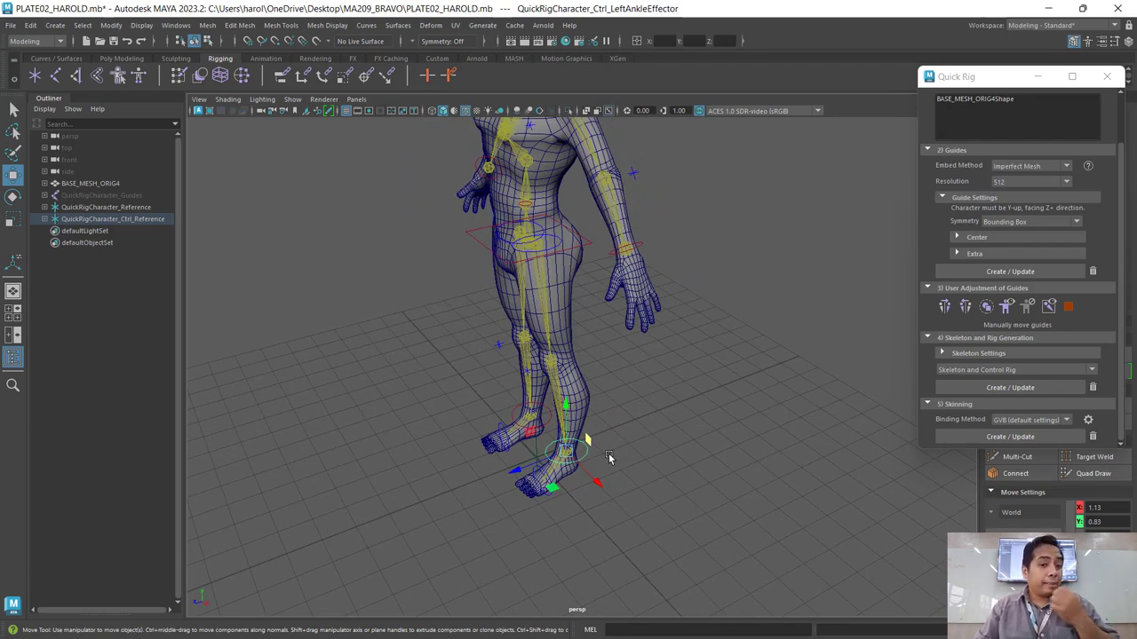
mouse_move(455, 452)
alt+mouse_down()
mouse_move(503, 453)
mouse_move(624, 411)
alt+mouse_up()
scroll(624, 411, down, 2)
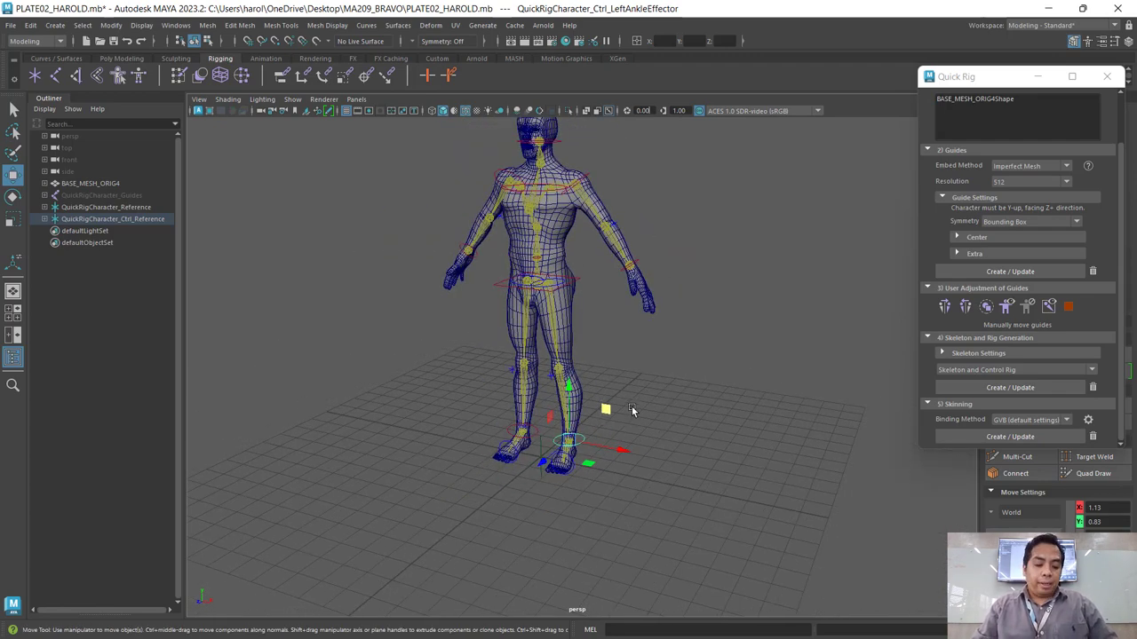
click(576, 284)
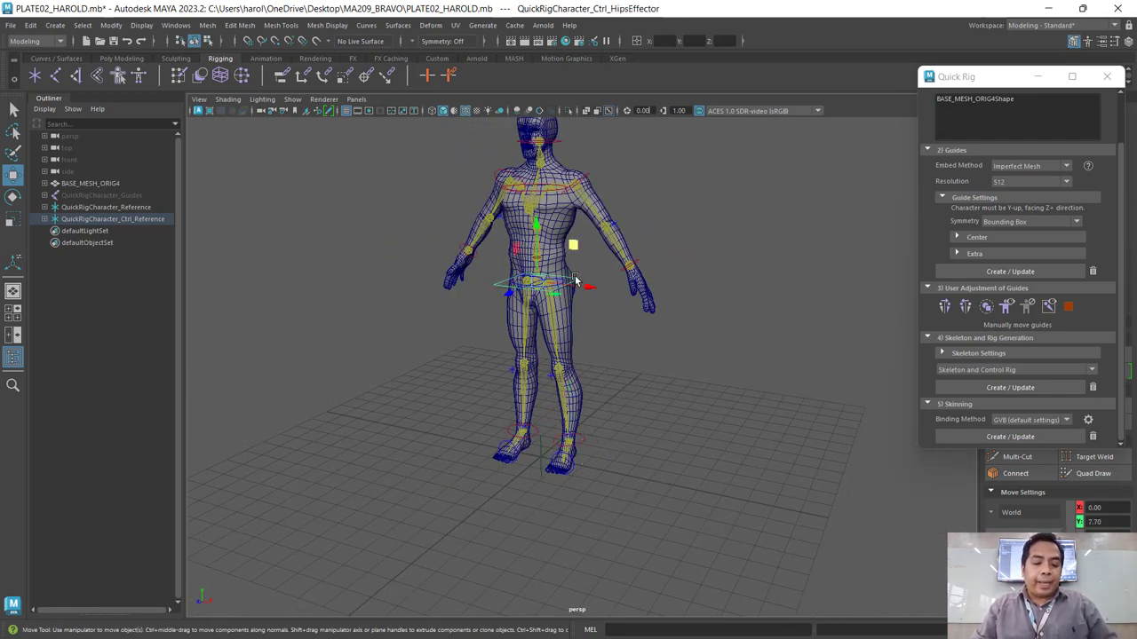
key(e)
drag(577, 255, 571, 224)
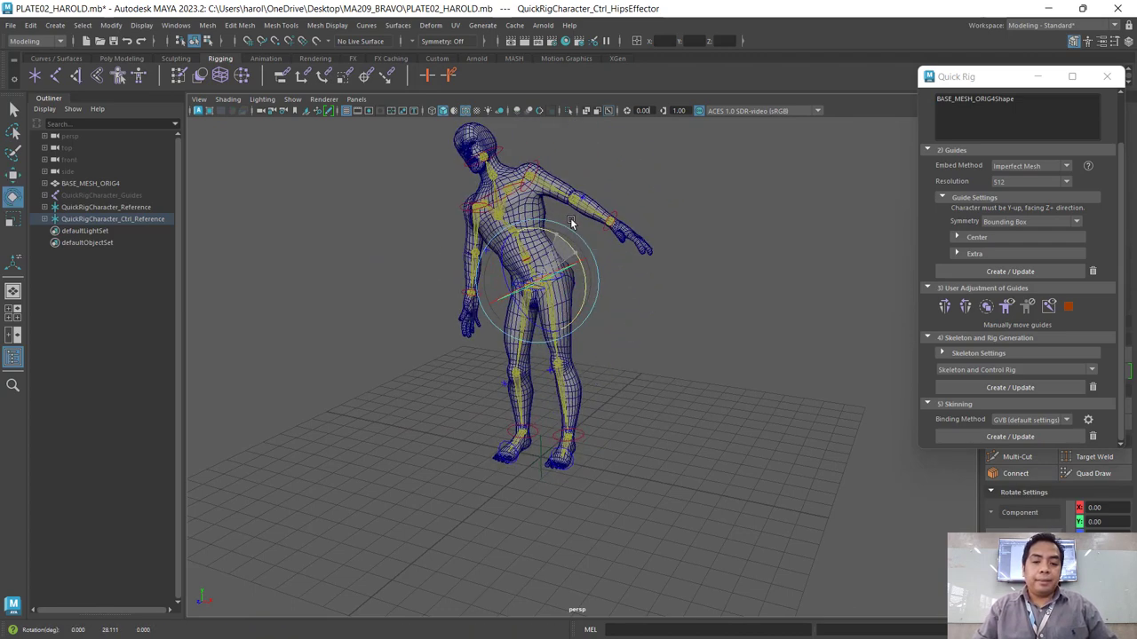
key(ctrl+z)
mouse_move(532, 297)
mouse_down()
mouse_move(601, 297)
mouse_move(525, 297)
mouse_move(574, 329)
mouse_up()
click(642, 400)
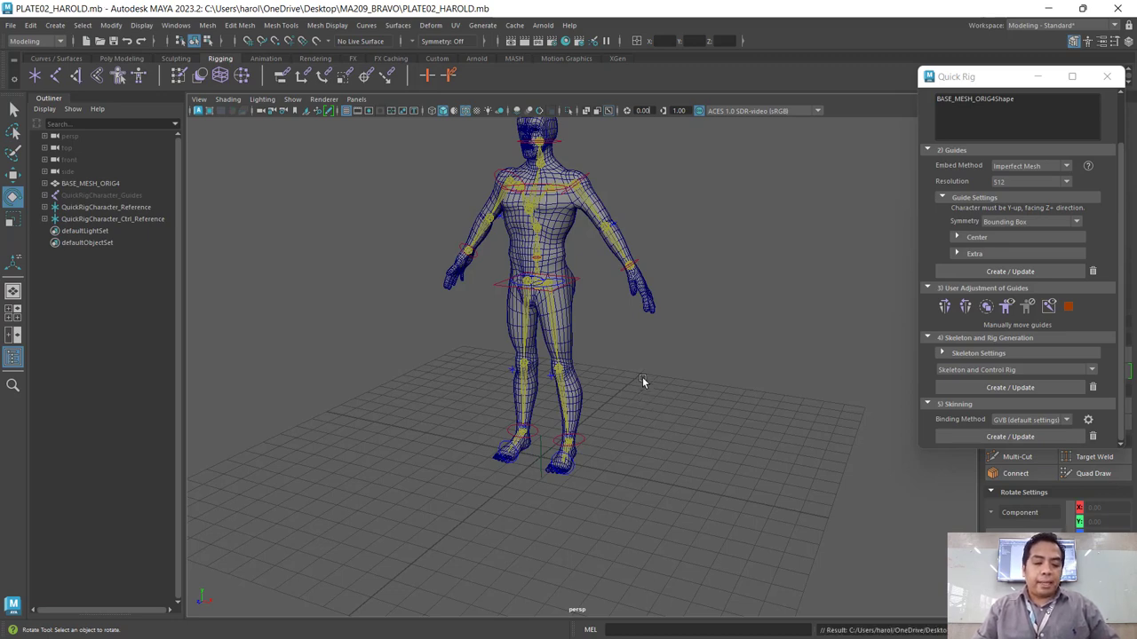
alt+drag(642, 381, 647, 448)
scroll(653, 451, up, 1)
scroll(659, 441, up, 2)
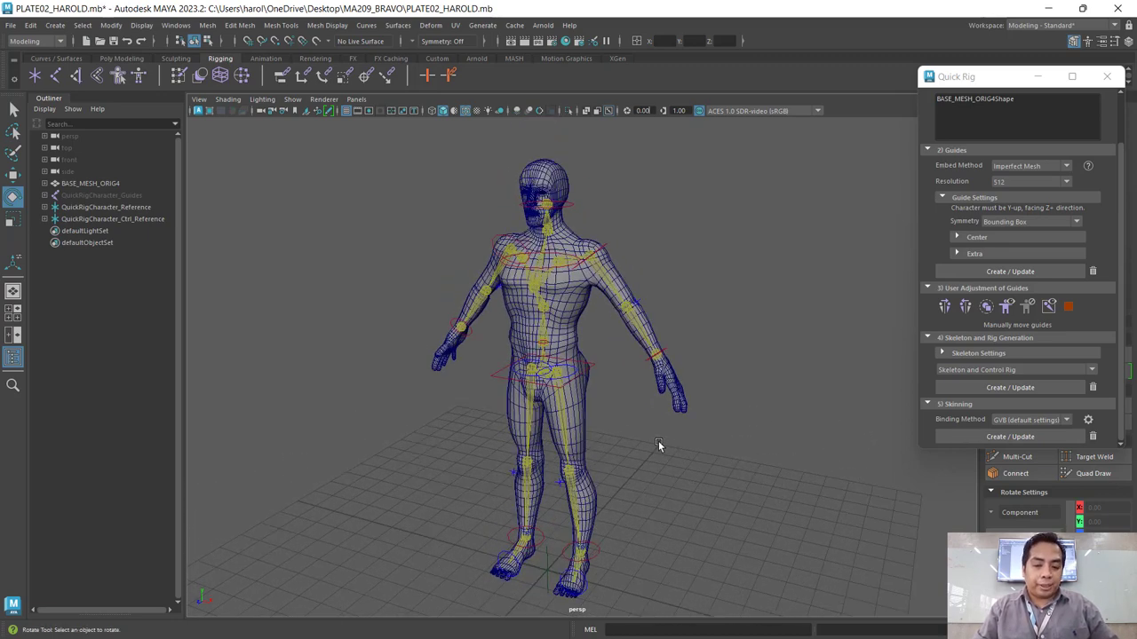
scroll(662, 449, up, 3)
scroll(666, 456, down, 1)
alt+drag(666, 455, 689, 437)
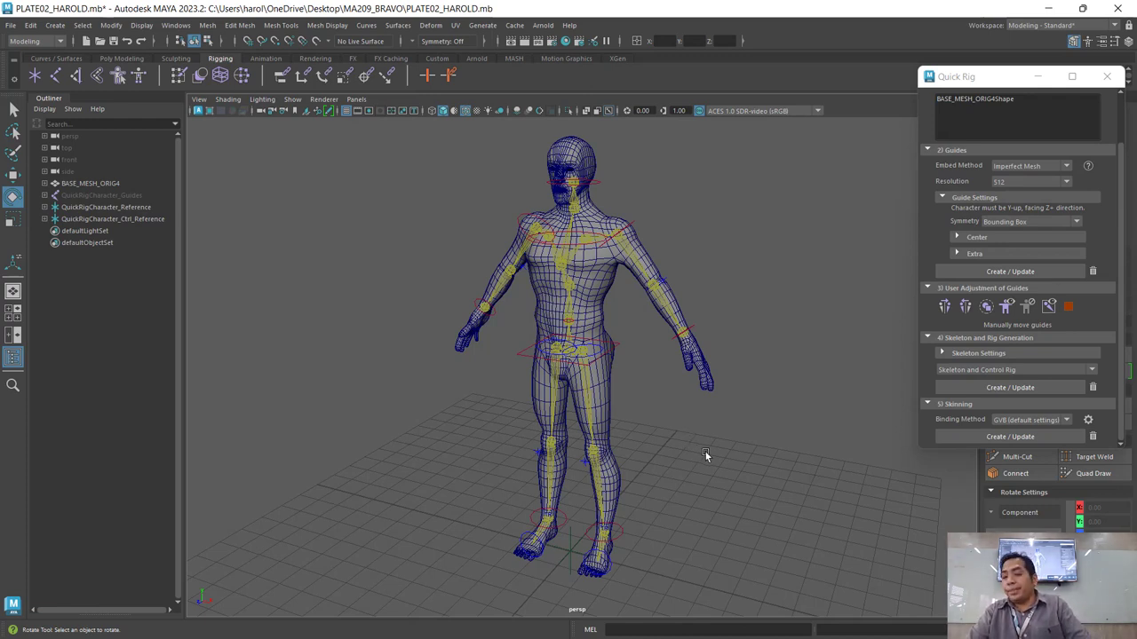
alt+middle_drag(717, 442, 695, 391)
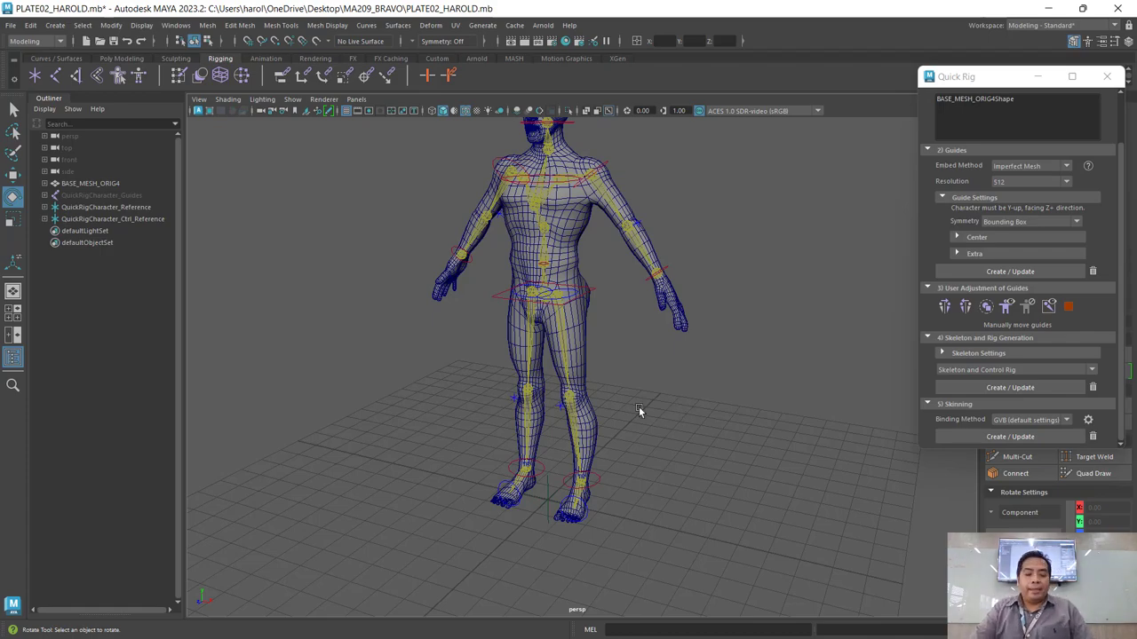
Orbit and dolly in close to frame both lower legs and feet.
mouse_move(639, 410)
alt+mouse_down()
mouse_move(627, 440)
mouse_move(689, 421)
mouse_move(670, 482)
mouse_move(523, 498)
alt+mouse_up()
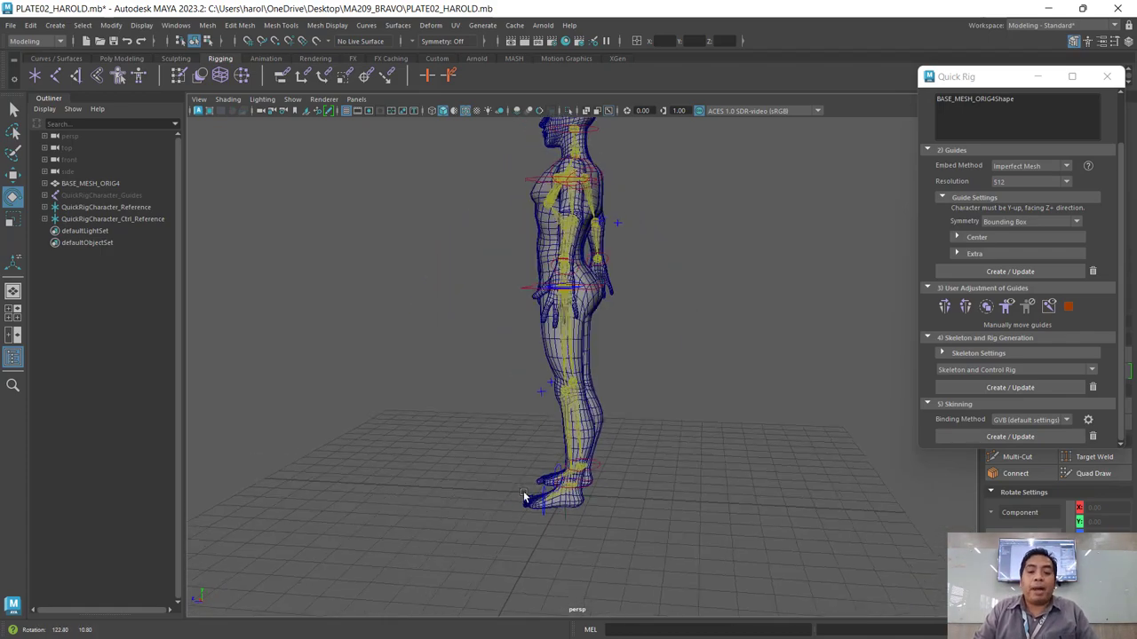
mouse_move(524, 497)
alt+right_down()
mouse_move(559, 466)
mouse_move(559, 433)
mouse_move(643, 491)
mouse_move(678, 466)
alt+right_up()
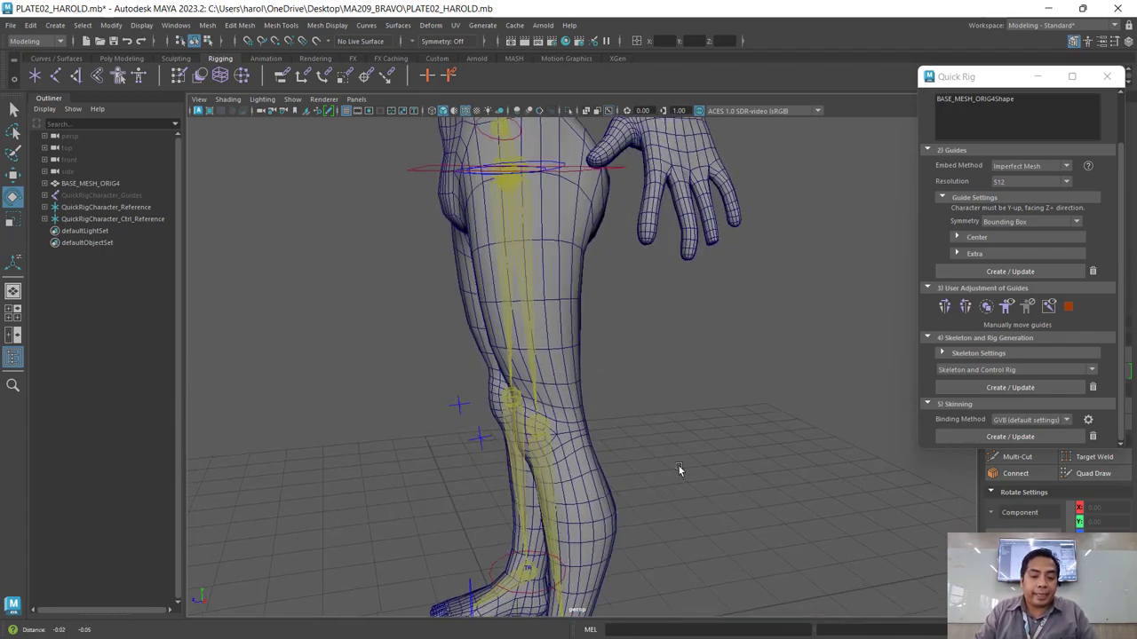
alt+drag(679, 469, 684, 334)
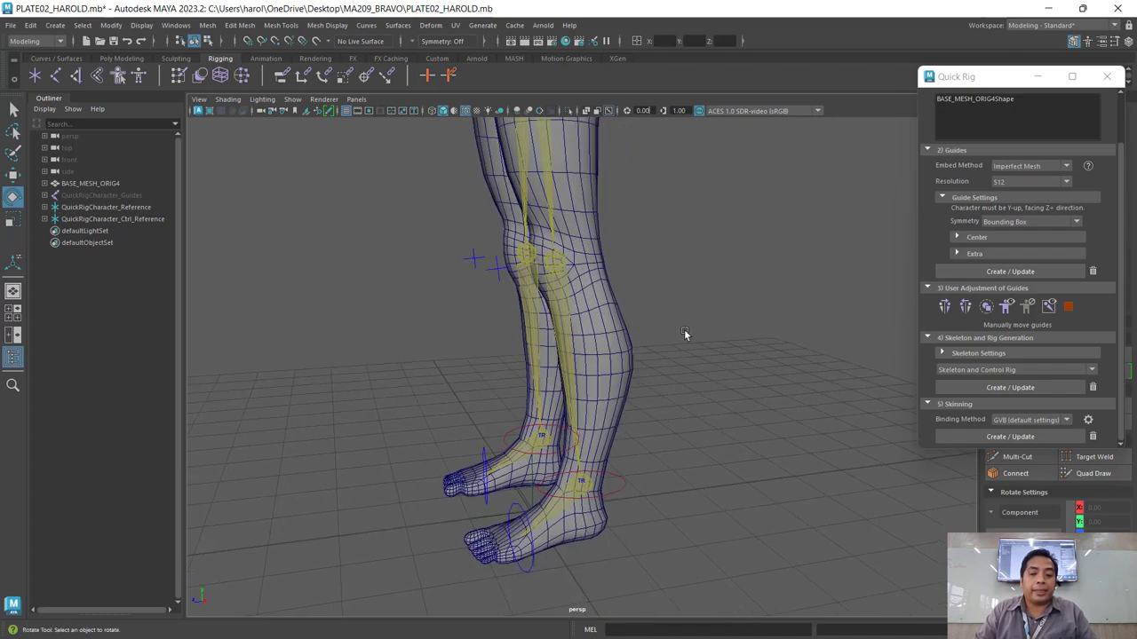
Lift the left ankle control with Move to bend the knee, inspect it, then undo to straight legs.
click(621, 478)
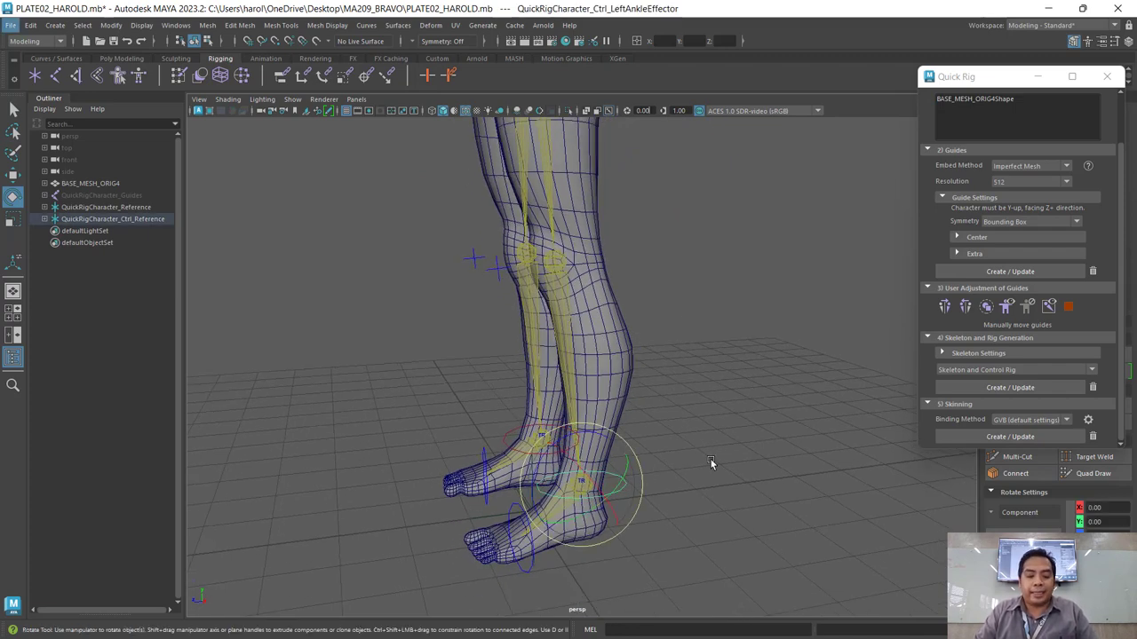
key(w)
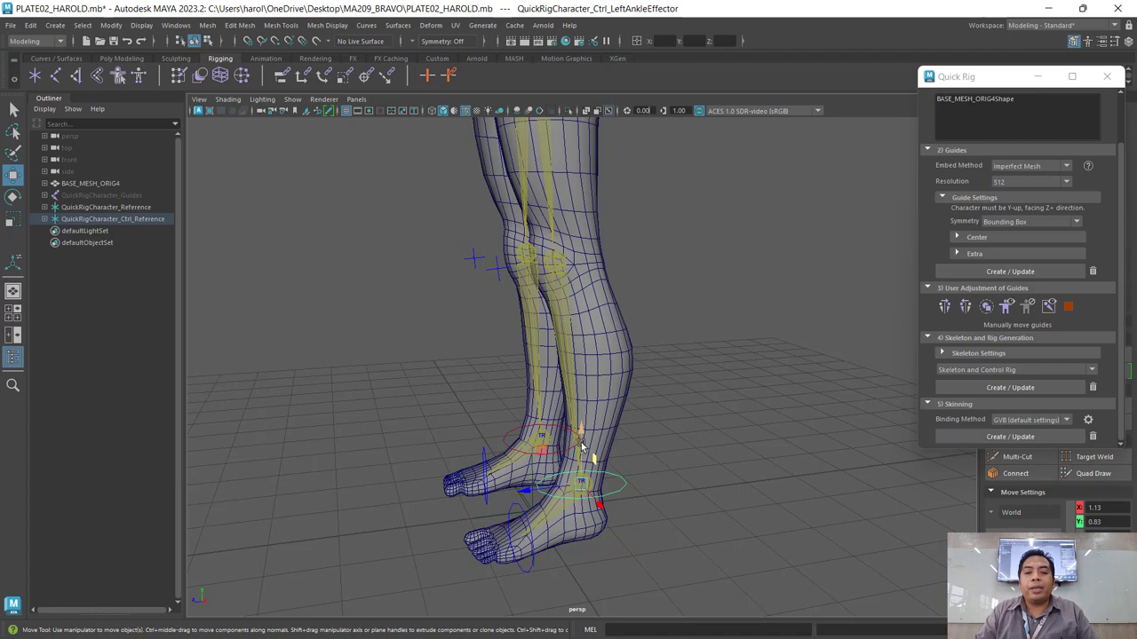
drag(581, 447, 558, 340)
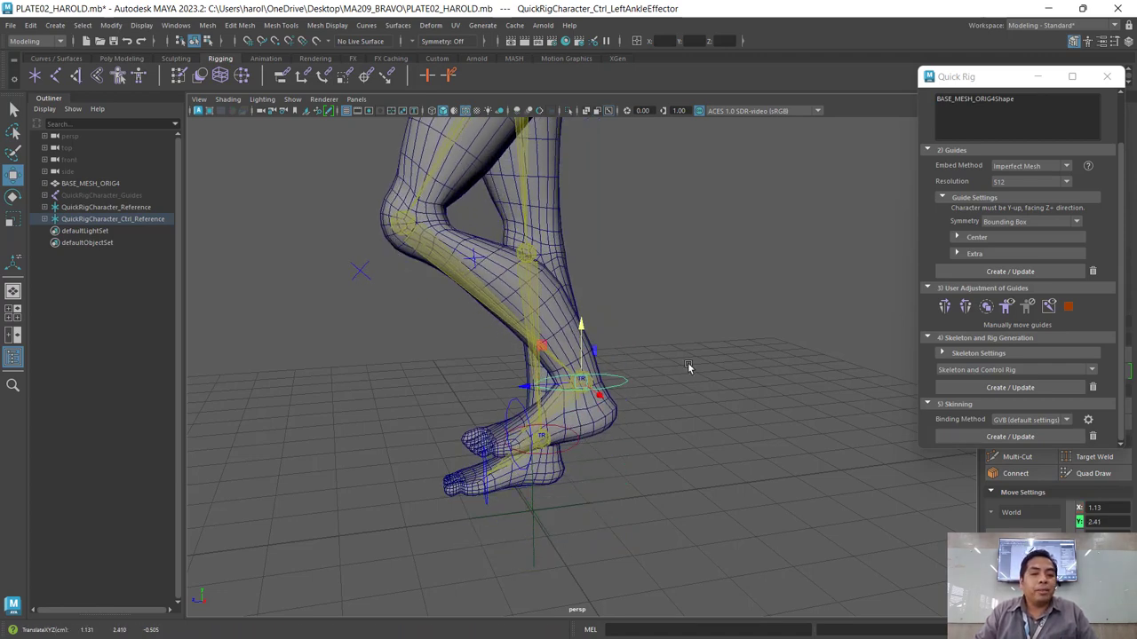
key(ctrl+z)
alt+drag(689, 367, 543, 180)
alt+drag(534, 368, 582, 326)
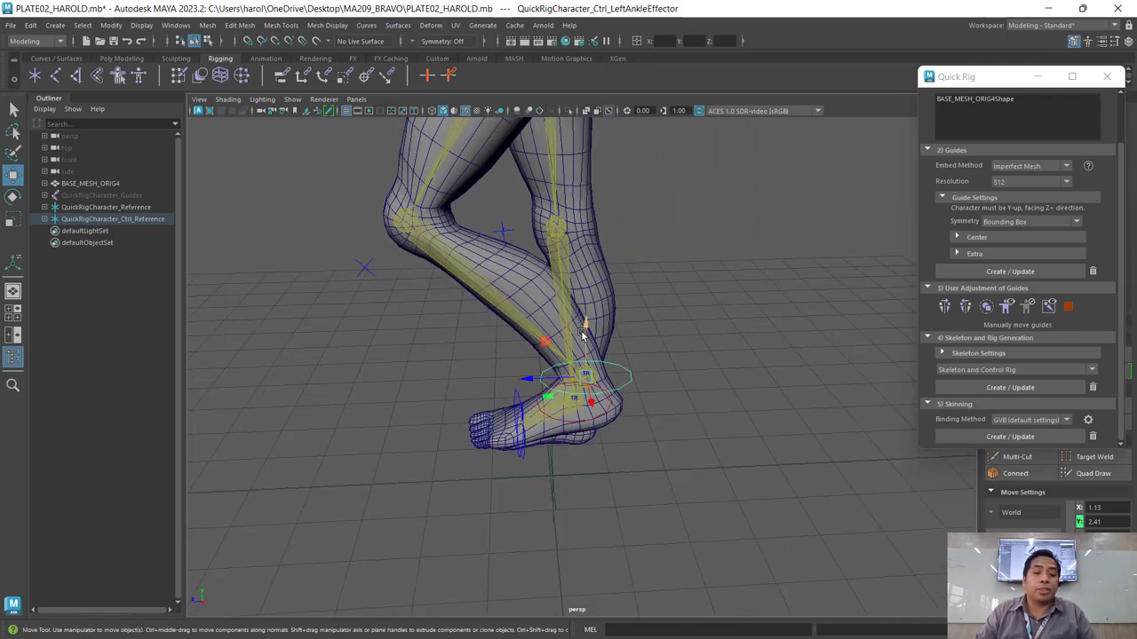
mouse_move(588, 337)
mouse_down()
mouse_move(601, 202)
mouse_move(605, 221)
mouse_up()
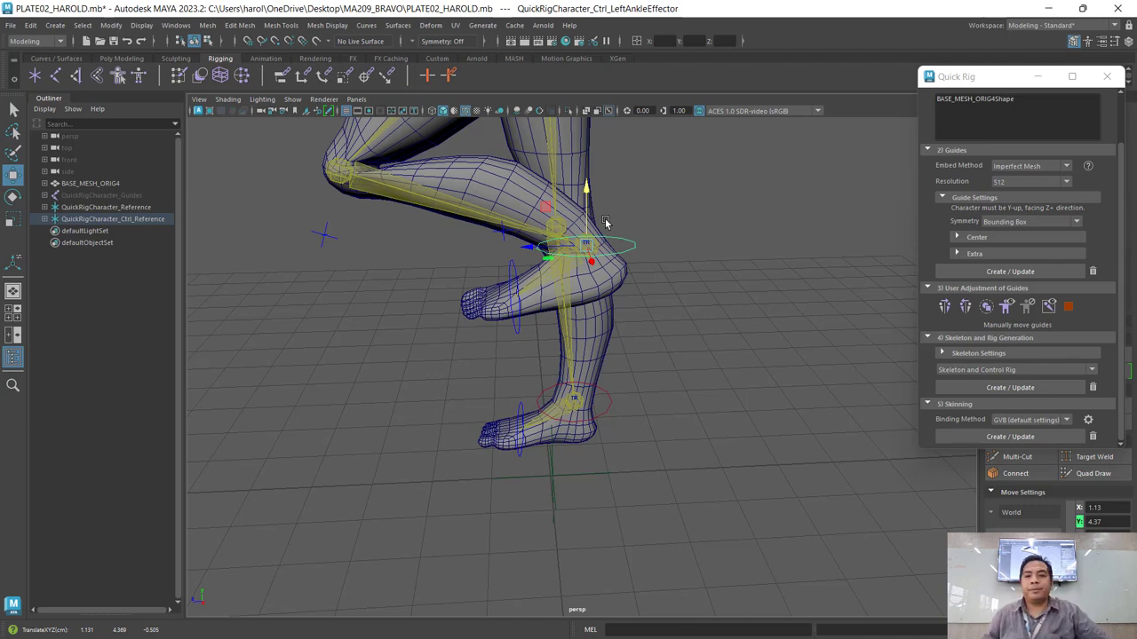
mouse_move(742, 410)
alt+mouse_down()
mouse_move(692, 413)
mouse_move(701, 467)
mouse_move(441, 289)
alt+mouse_up()
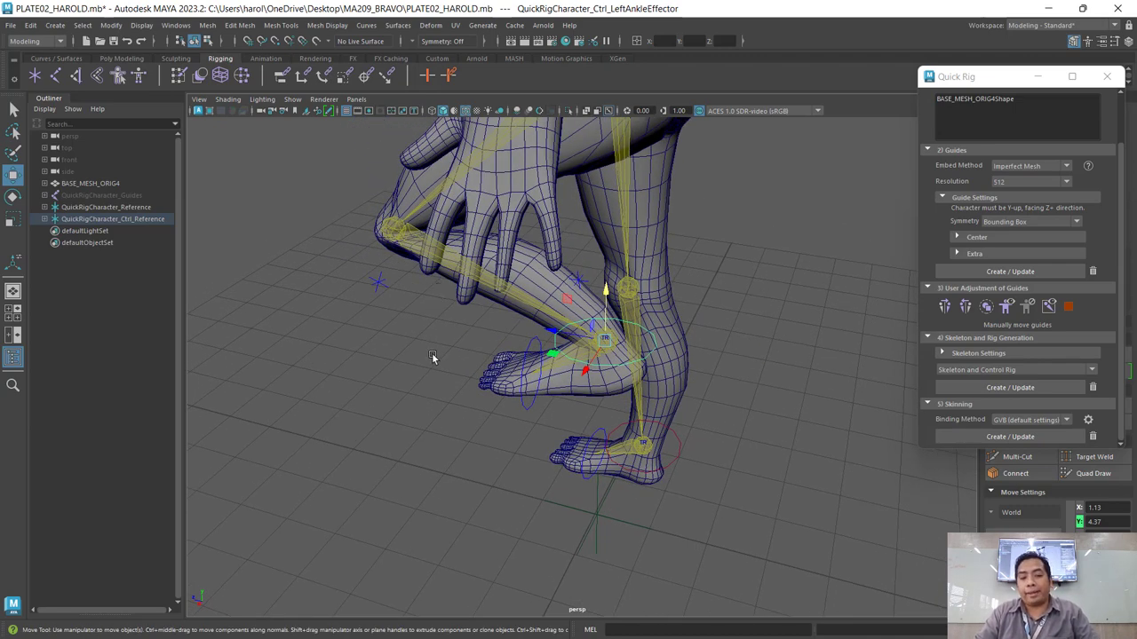
alt+drag(431, 353, 458, 255)
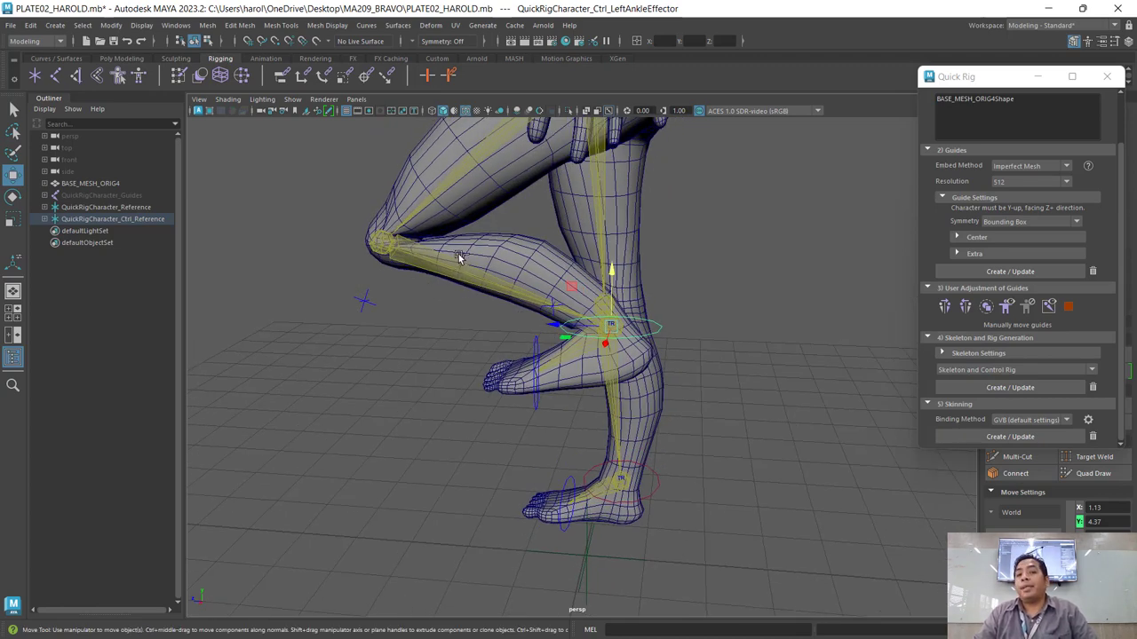
key(ctrl+z)
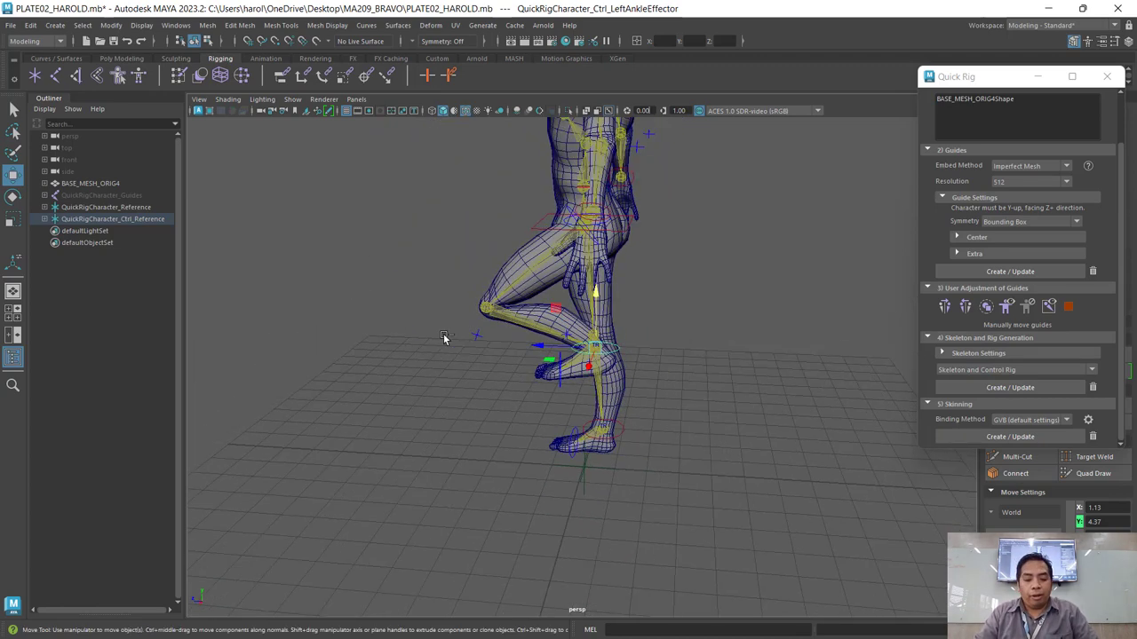
key(ctrl+z)
key(ctrl+z)
alt+drag(414, 377, 599, 233)
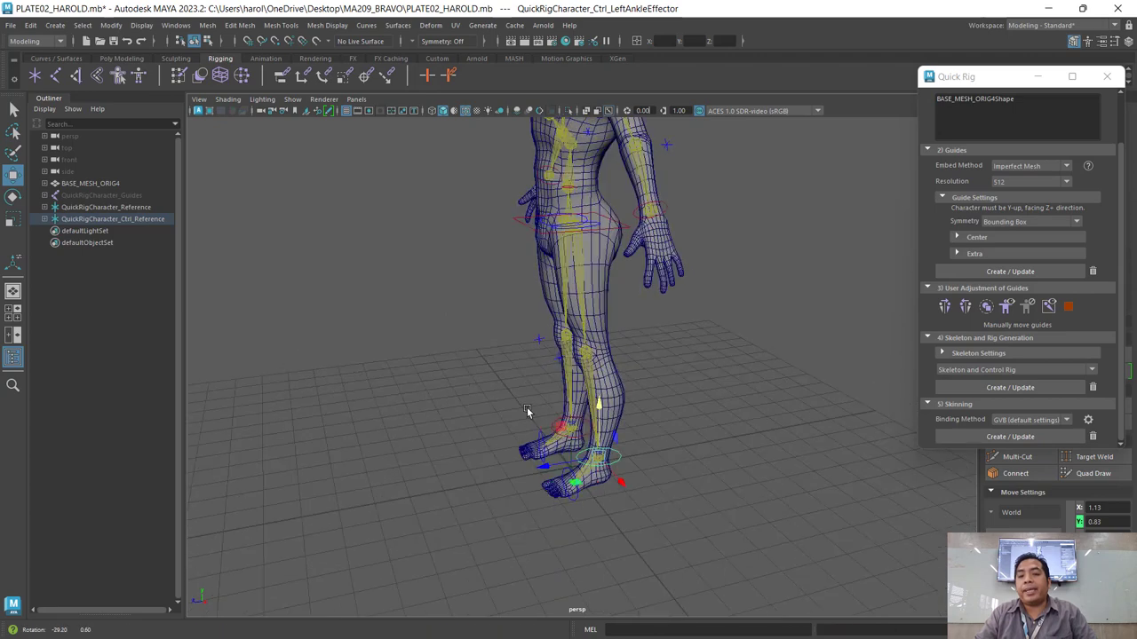
Rotate the hips control to lean the body, then undo back to the A-pose.
click(599, 233)
click(597, 227)
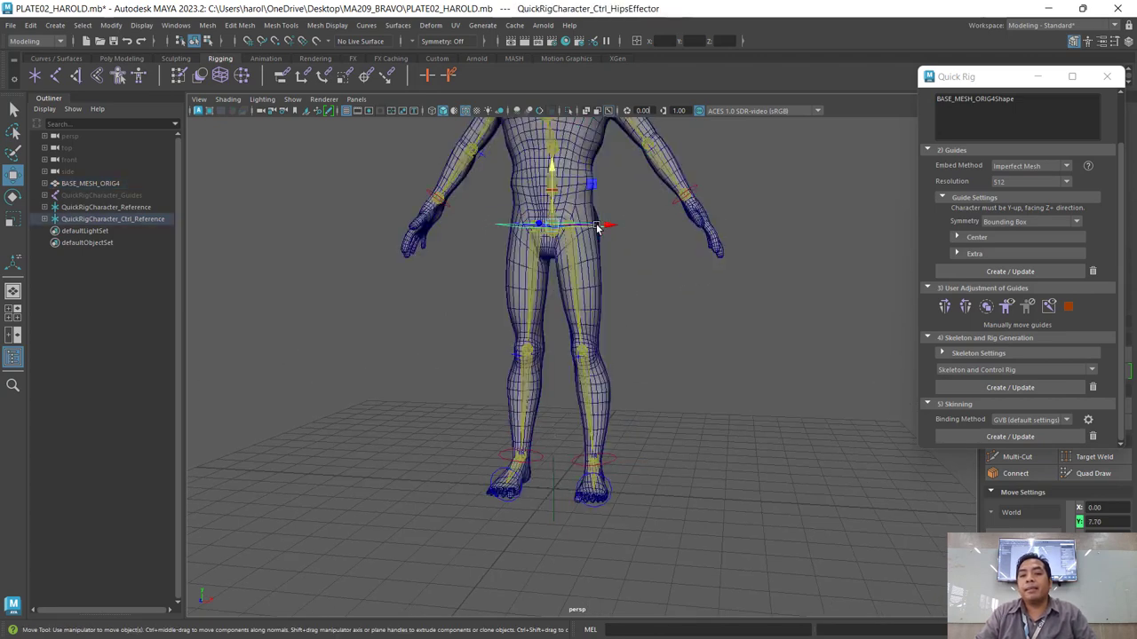
key(e)
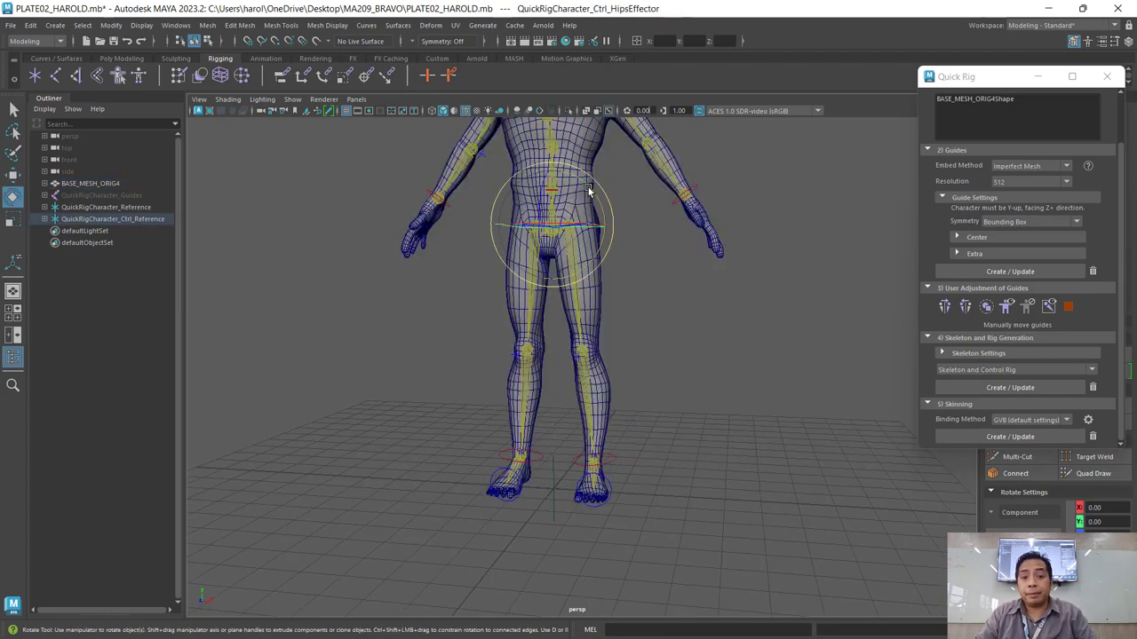
mouse_move(588, 183)
mouse_down()
mouse_move(575, 142)
mouse_move(599, 231)
mouse_up()
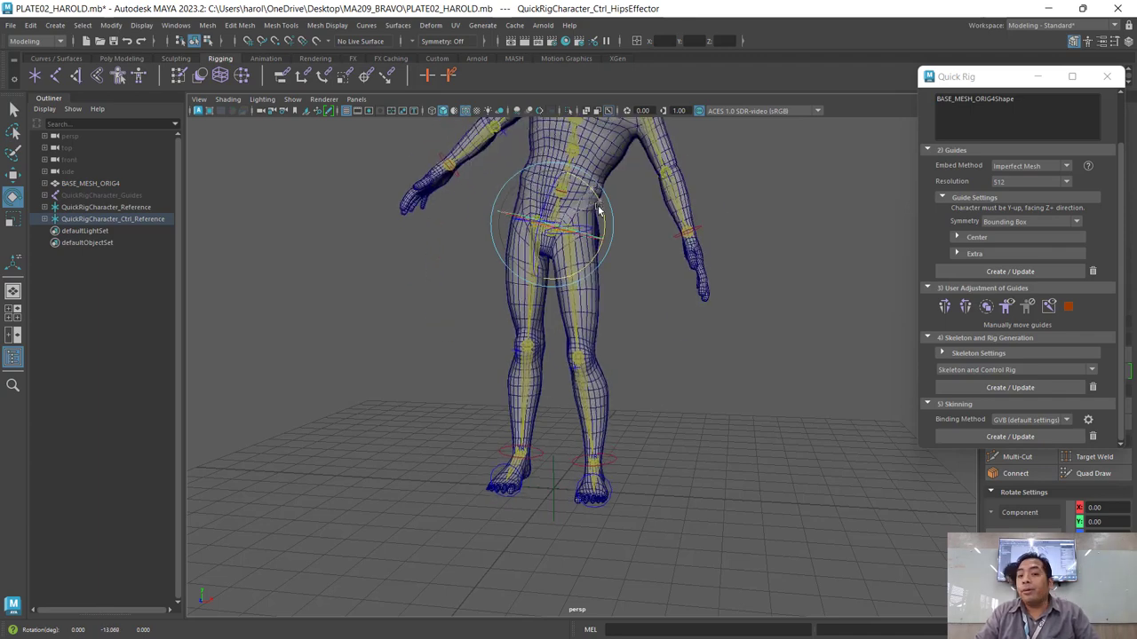
key(ctrl+z)
key(ctrl+z)
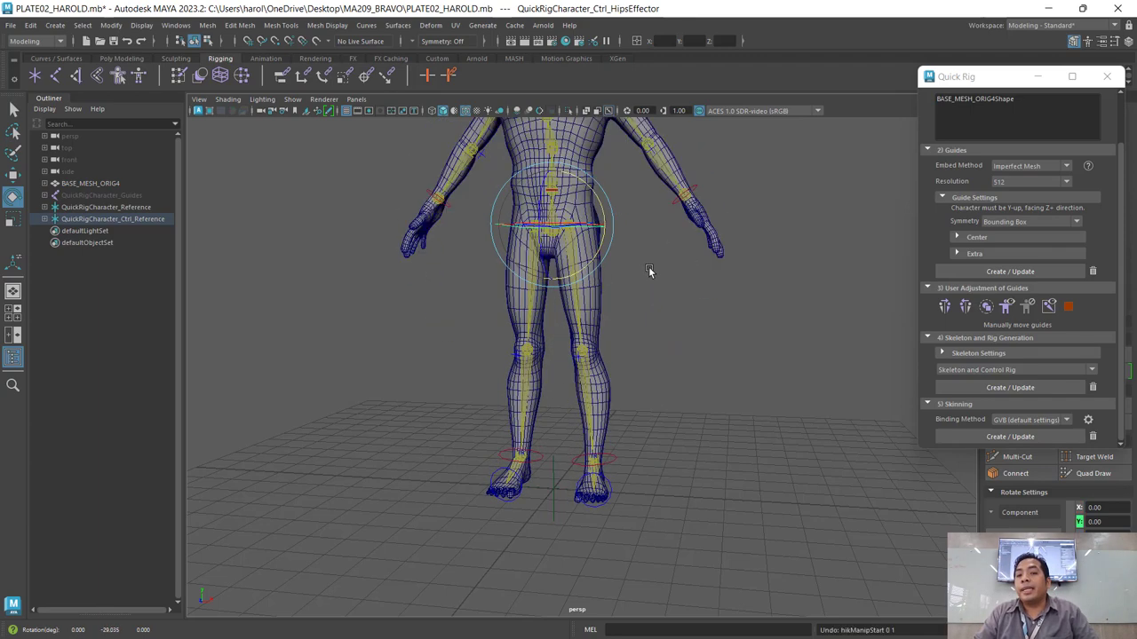
key(ctrl+z)
key(ctrl+z)
Move the left wrist control up to raise the arm horizontally, then undo.
click(650, 305)
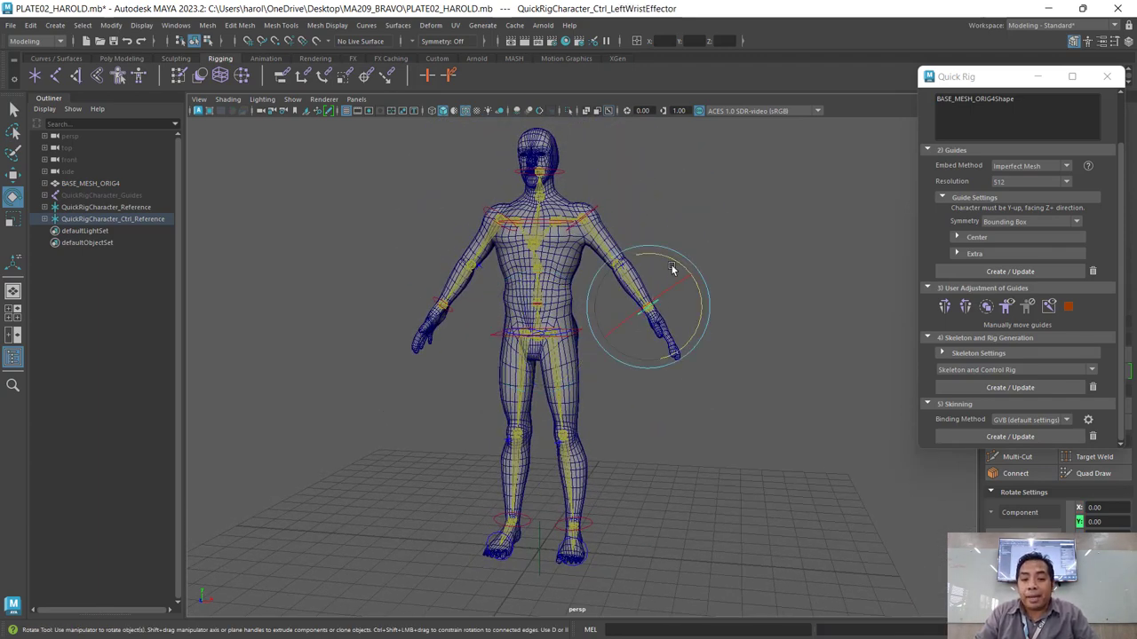
key(w)
middle_drag(688, 268, 731, 156)
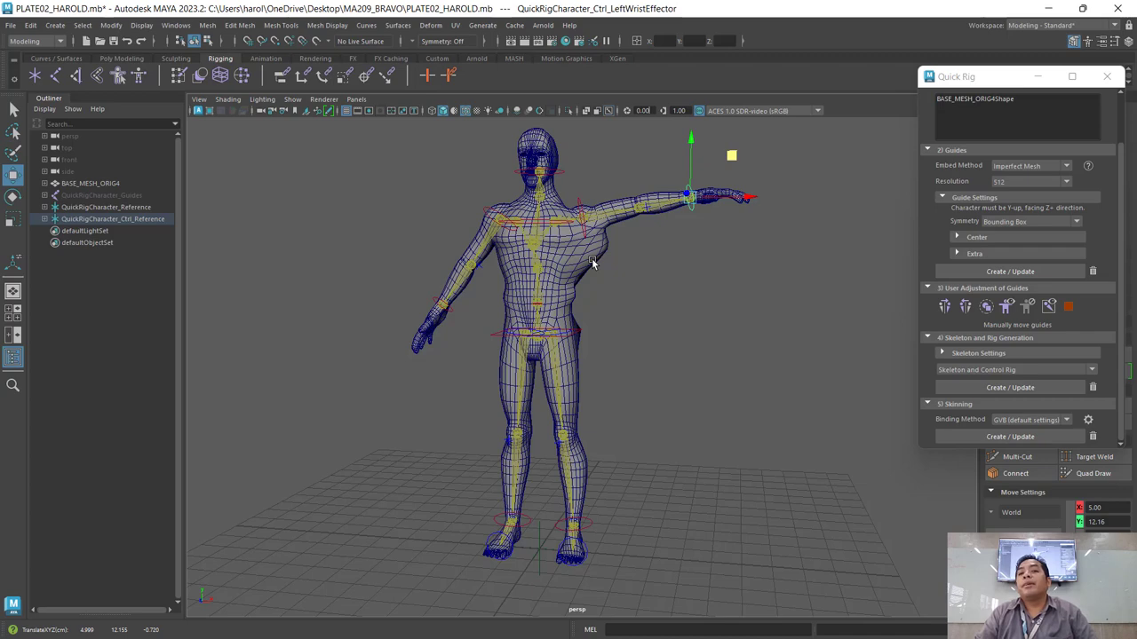
key(ctrl+z)
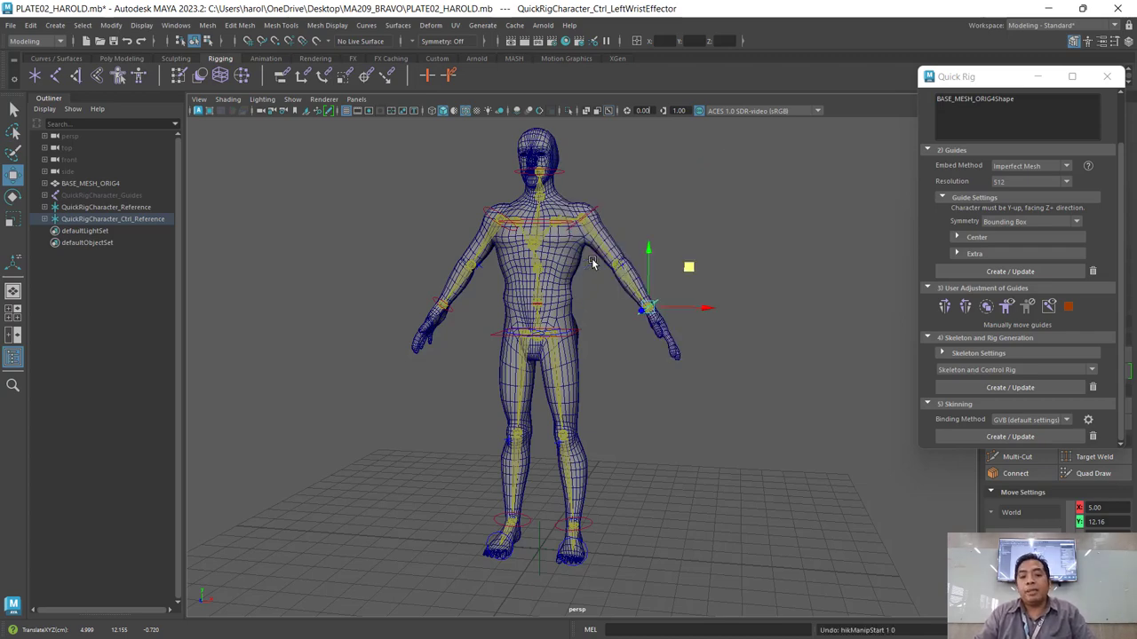
Deselect the wrist control and reframe the view centred on the legs.
alt+drag(708, 405, 636, 442)
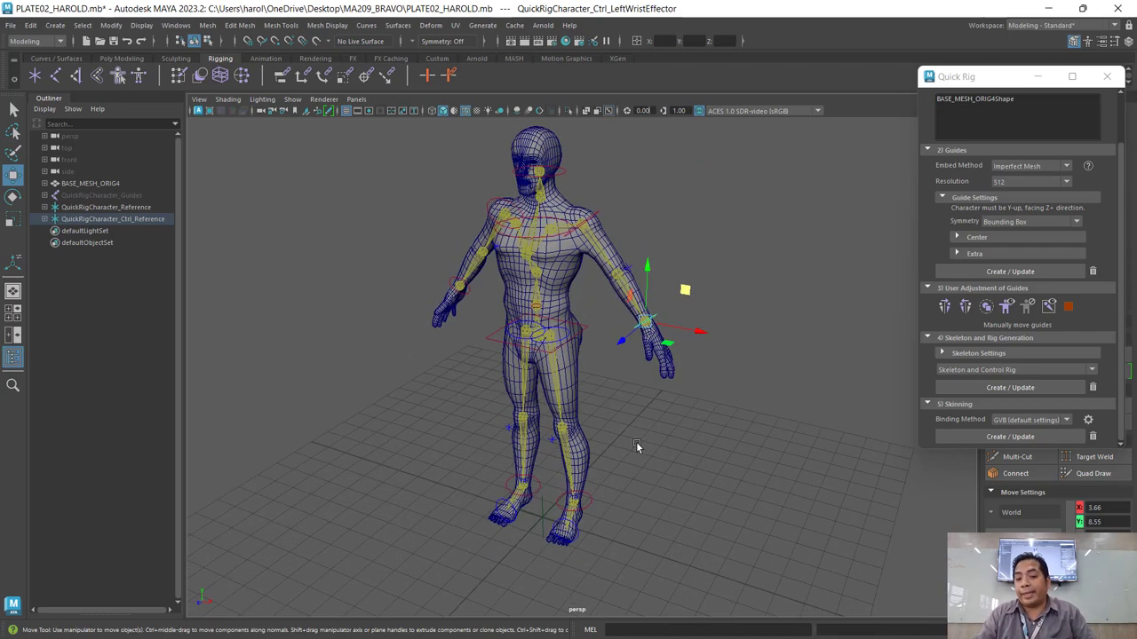
click(635, 443)
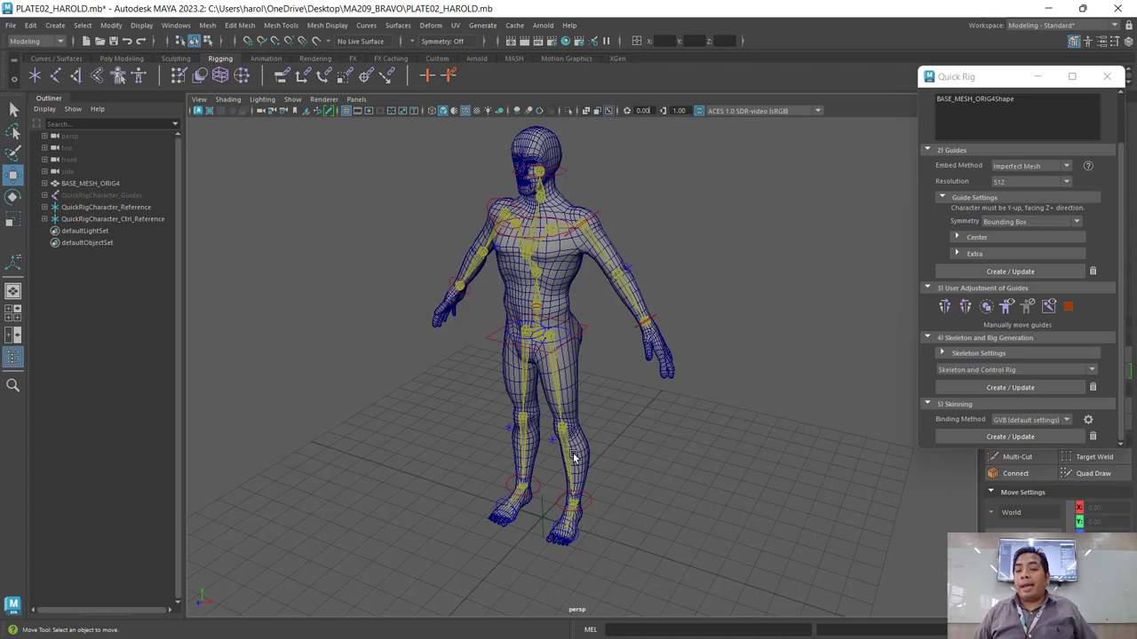
mouse_move(615, 504)
alt+mouse_down()
mouse_move(687, 500)
mouse_move(697, 454)
alt+mouse_up()
scroll(678, 461, up, 2)
scroll(679, 461, up, 2)
mouse_move(680, 500)
alt+middle_down()
mouse_move(685, 468)
mouse_move(672, 447)
alt+middle_up()
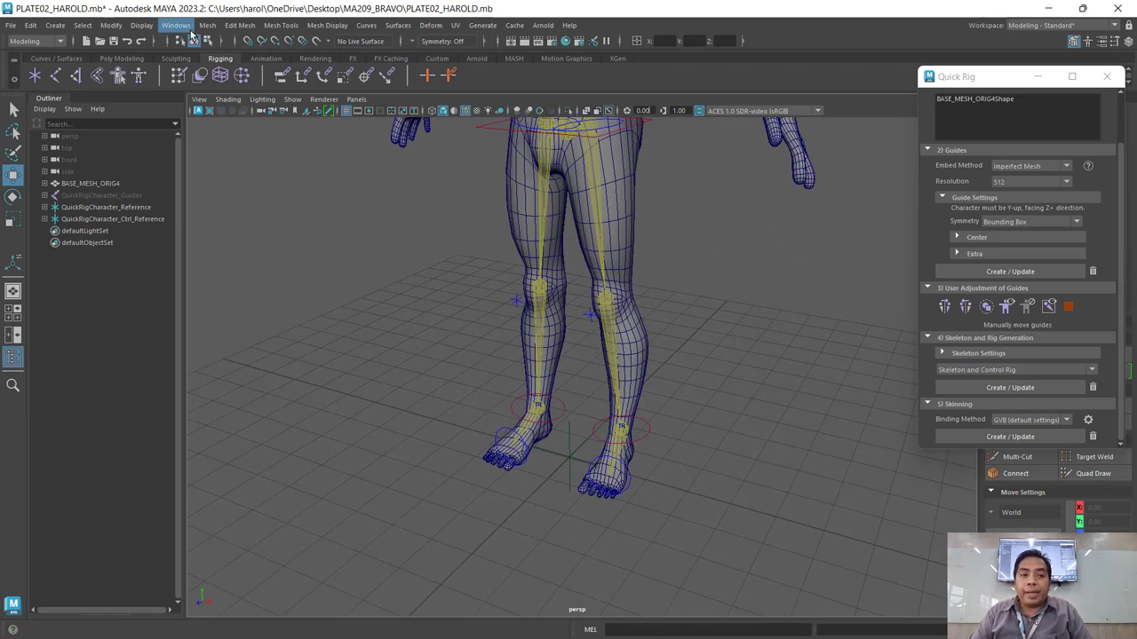
In UI Elements, enable Time Slider and Range Slider, and disable Command Line and Help Line.
click(140, 24)
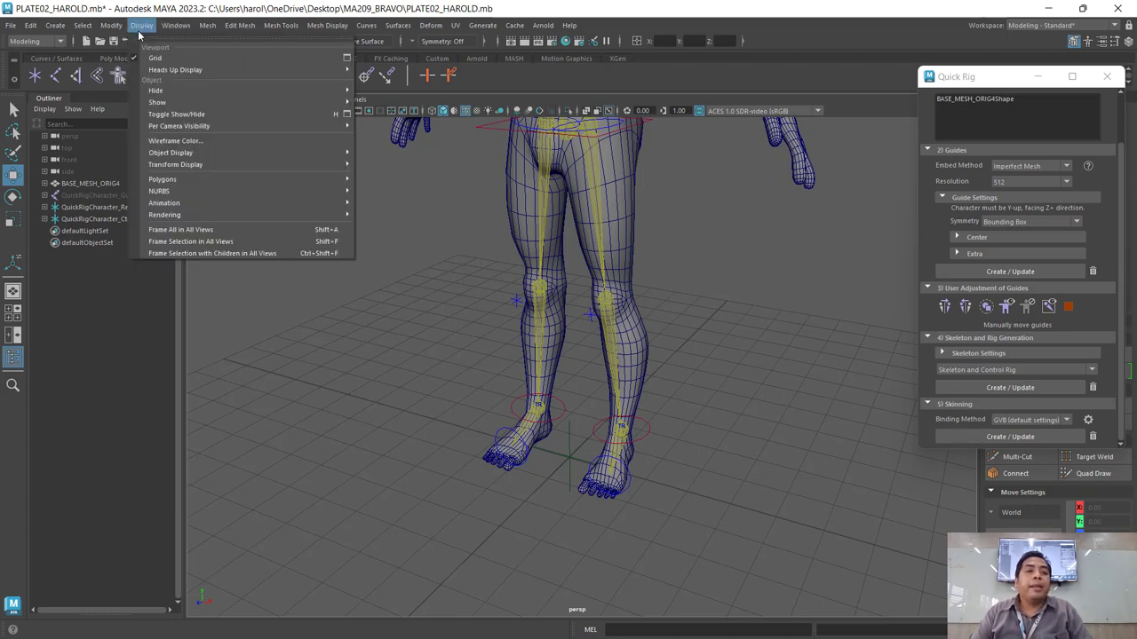
mouse_move(197, 144)
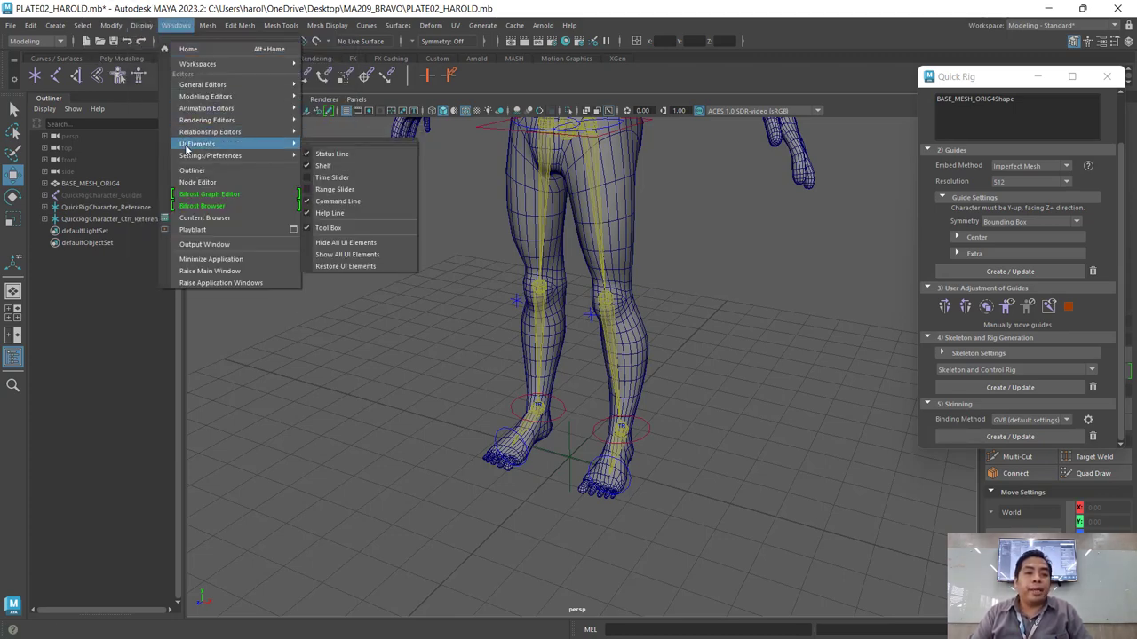
click(335, 176)
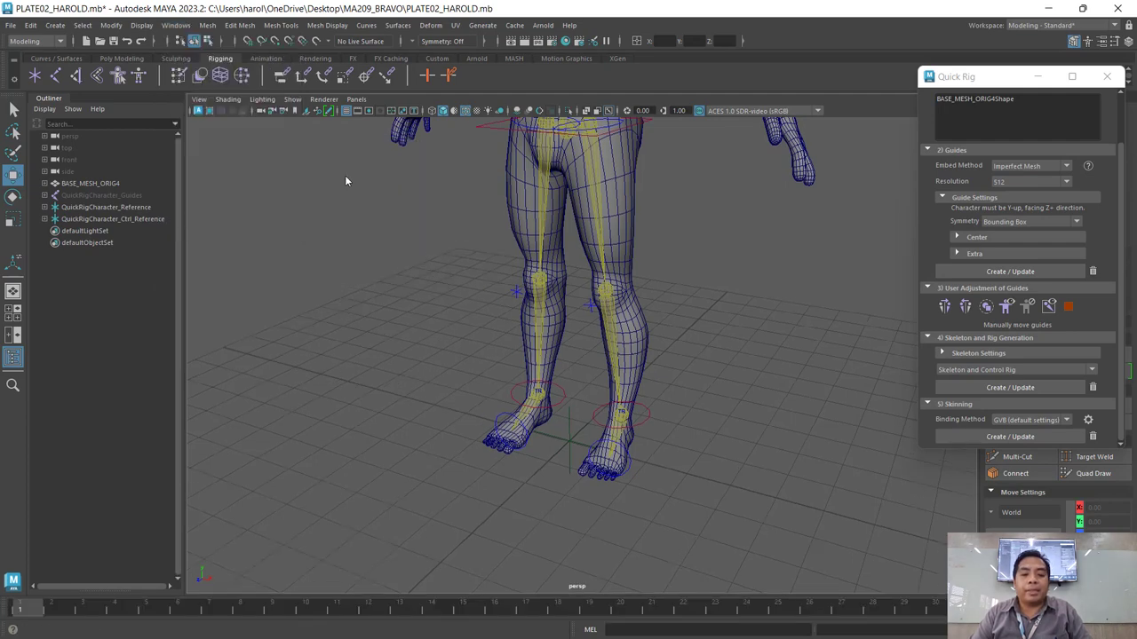
click(175, 24)
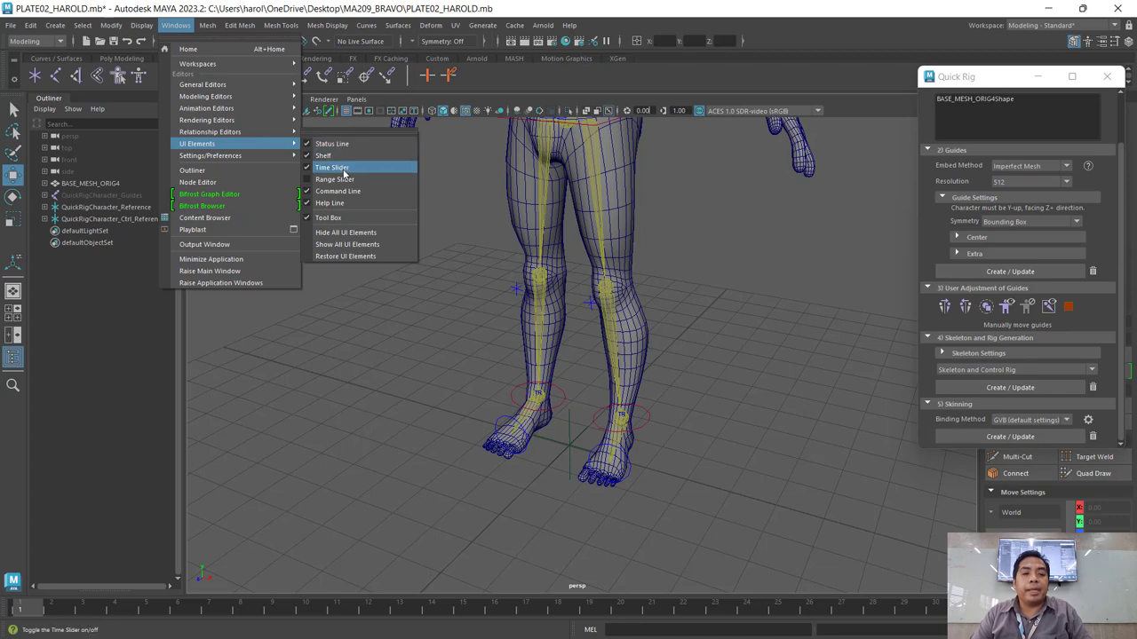
click(335, 179)
click(175, 25)
mouse_move(210, 155)
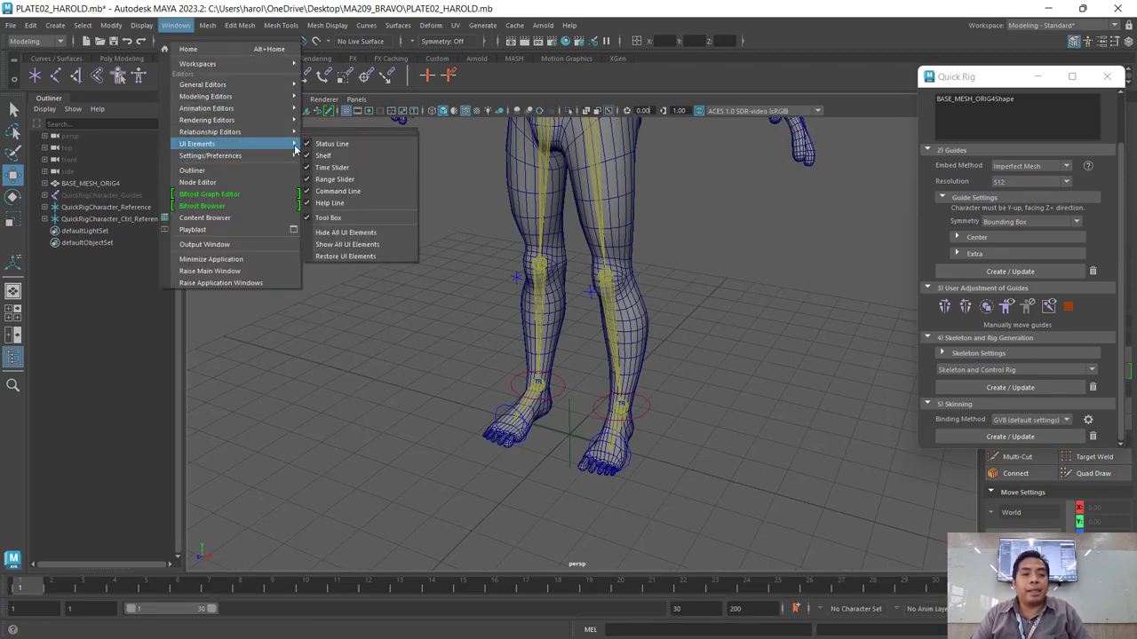
click(356, 192)
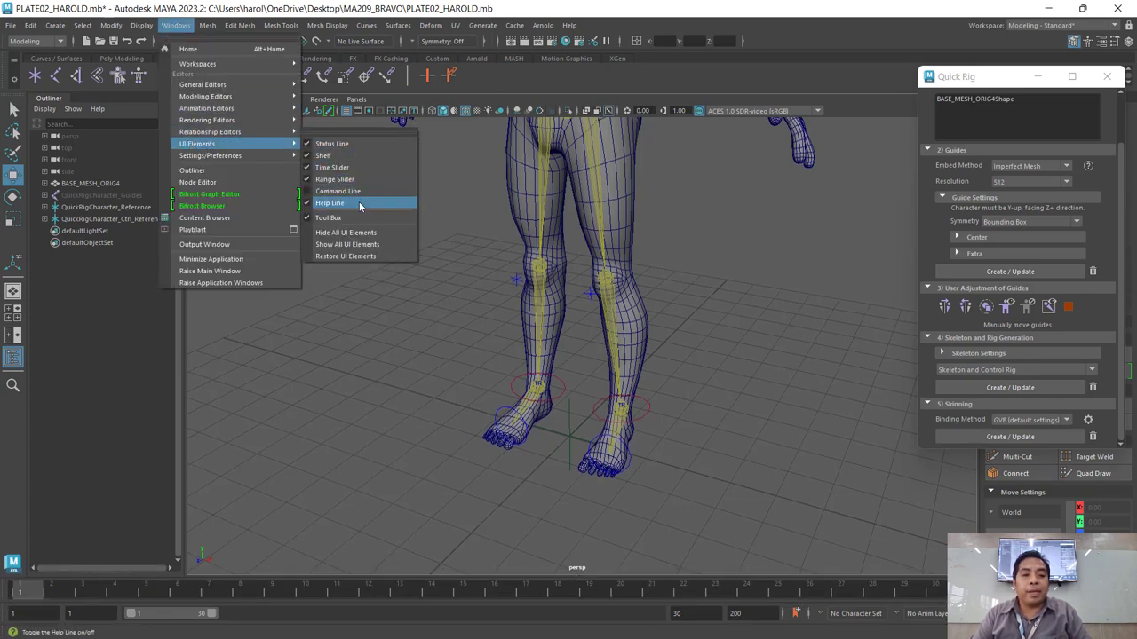
click(360, 206)
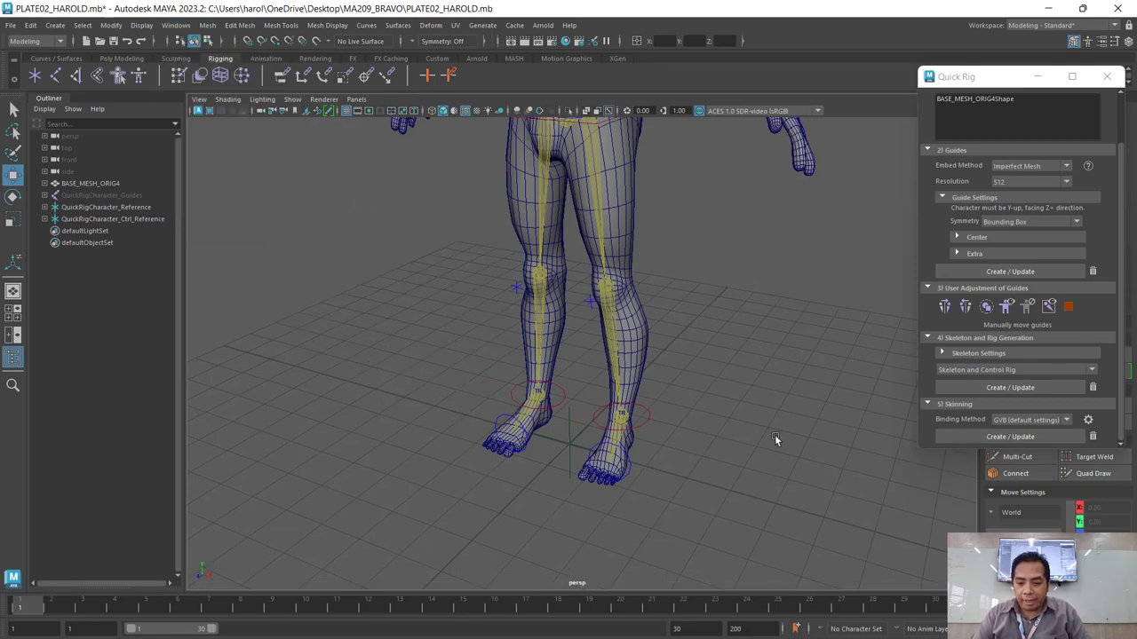
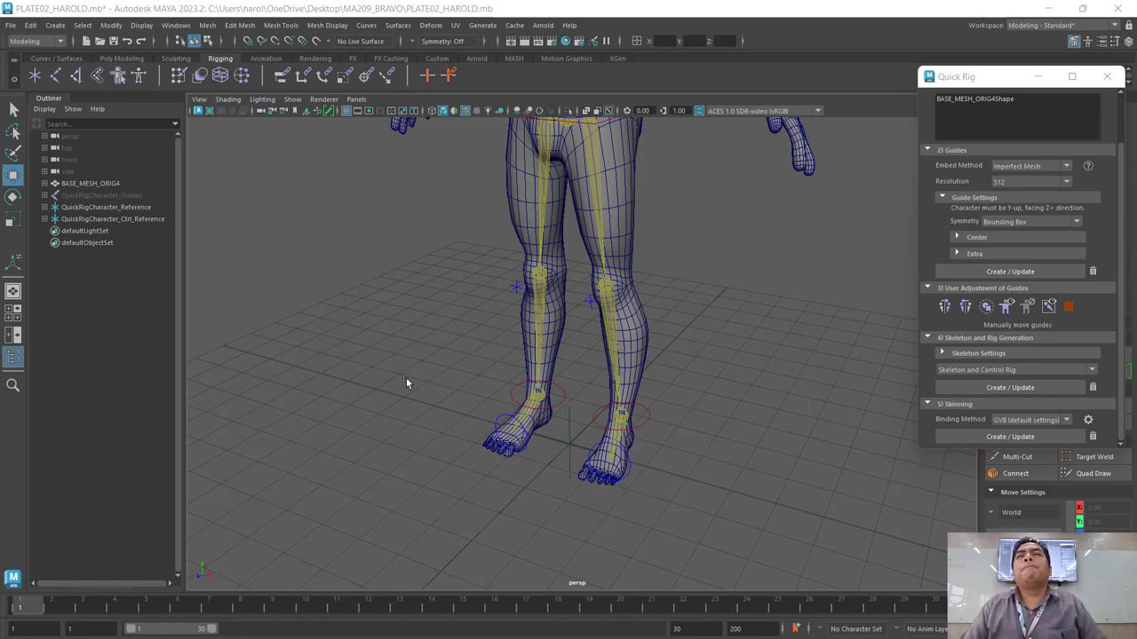
Zoom out and orbit around the whole character, then marquee-select all its Quick Rig control curves.
click(353, 338)
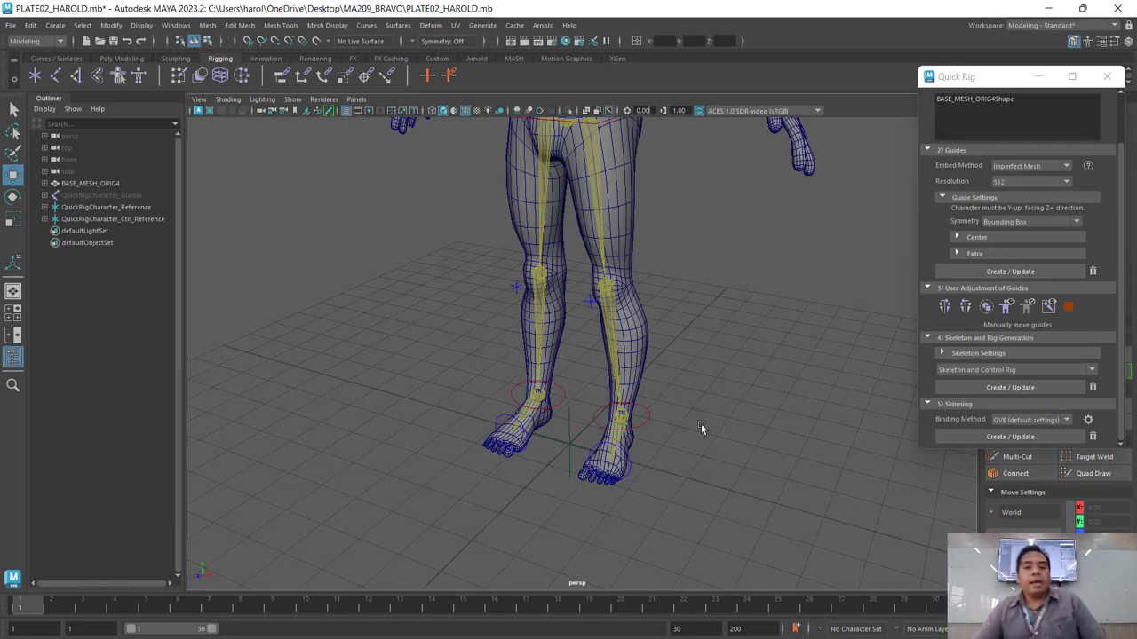
scroll(688, 419, down, 2)
scroll(672, 412, down, 2)
mouse_move(684, 407)
alt+mouse_down()
mouse_move(701, 394)
mouse_move(684, 457)
mouse_move(525, 247)
alt+mouse_up()
drag(427, 136, 710, 503)
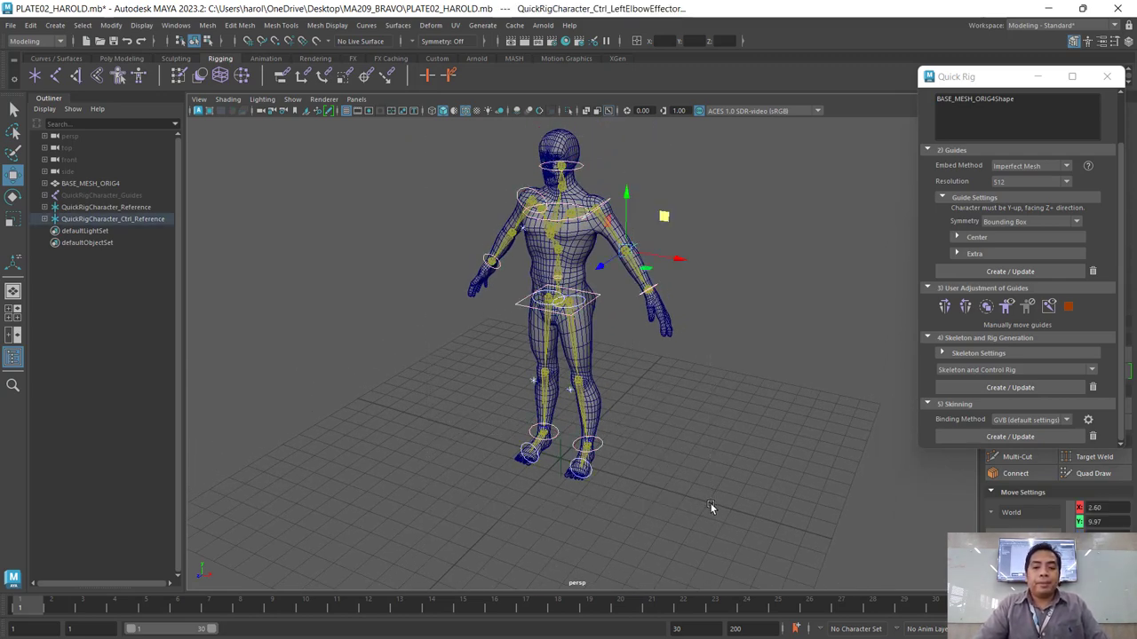
Clear the selection and orbit to a close three-quarter view of the legs. Then select only the LeftAnkleEffector control.
mouse_move(731, 433)
alt+mouse_down()
mouse_move(623, 415)
mouse_move(783, 421)
mouse_move(771, 427)
alt+mouse_up()
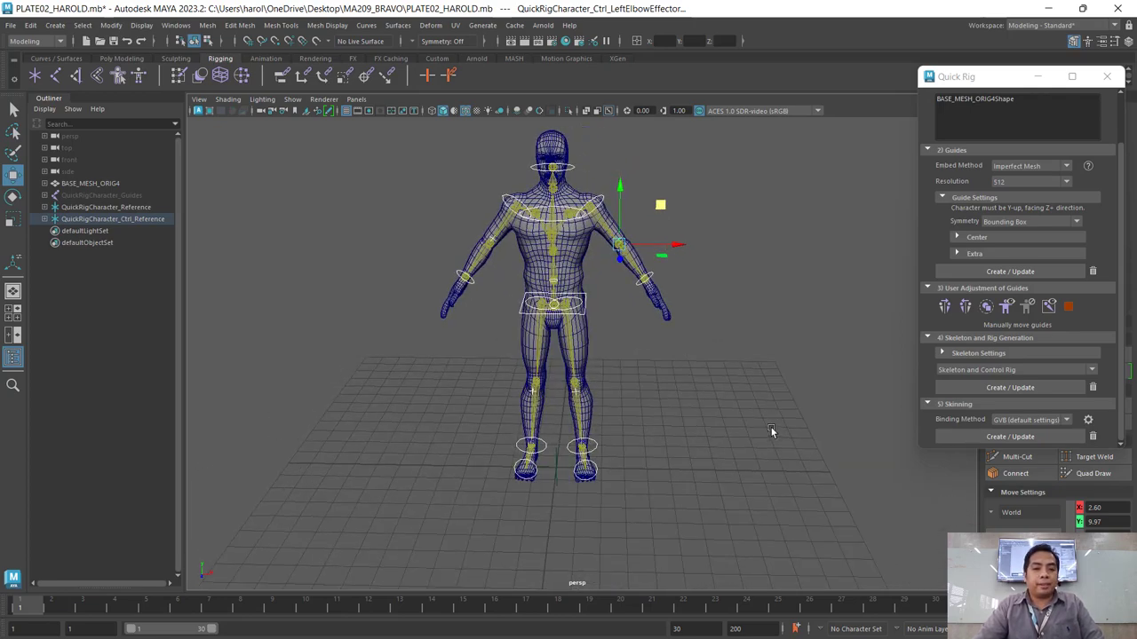
click(746, 294)
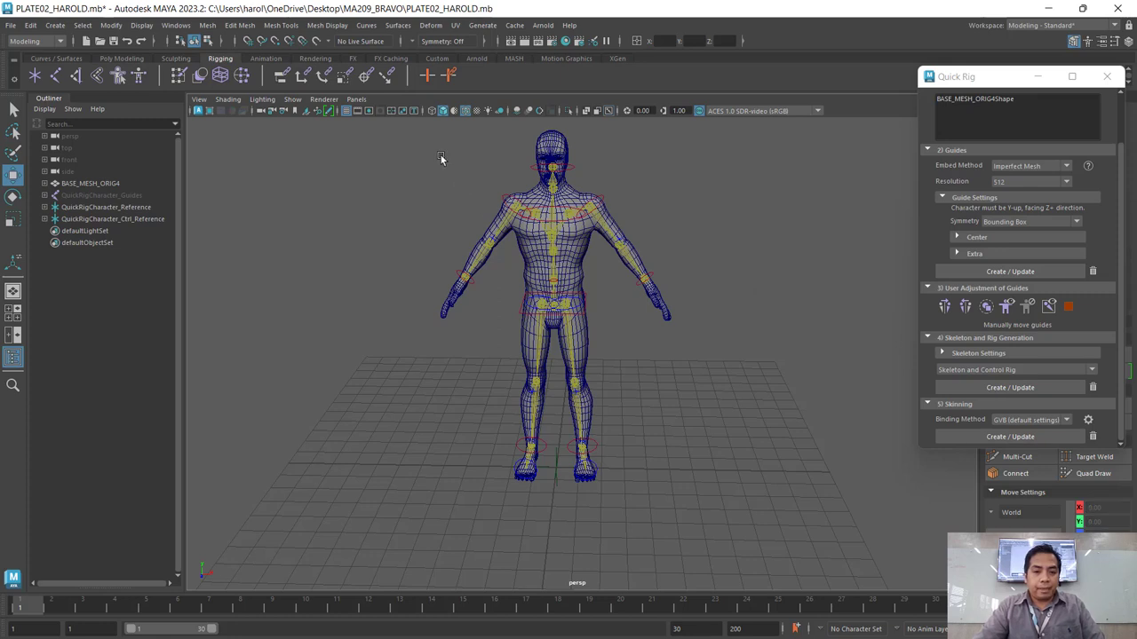
drag(401, 139, 700, 488)
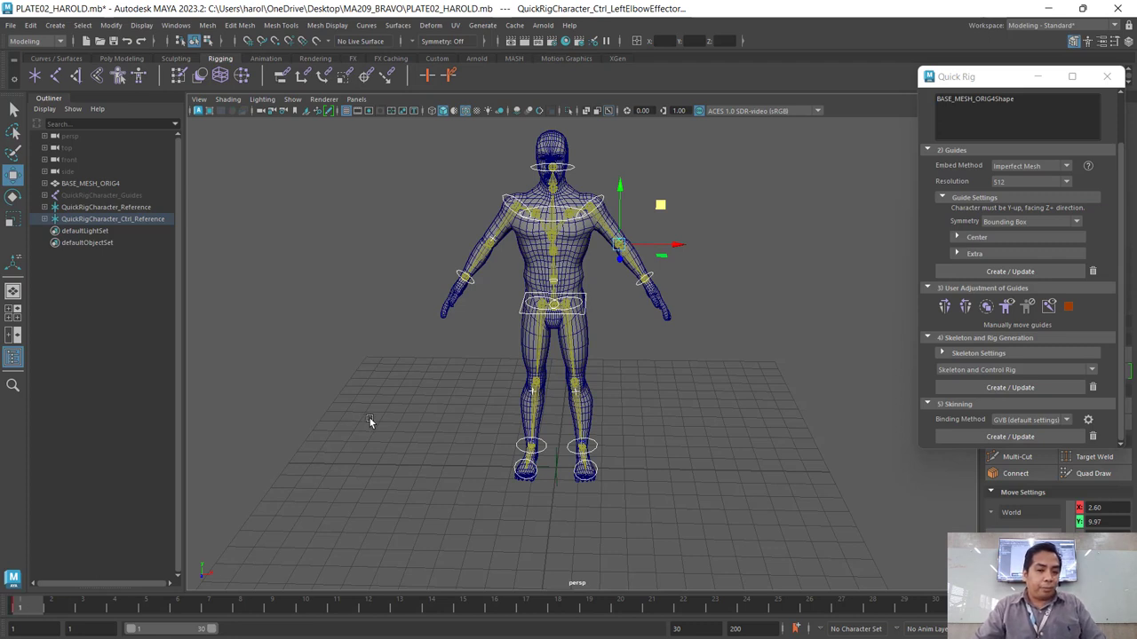
click(422, 368)
mouse_move(726, 437)
alt+mouse_down()
mouse_move(670, 440)
mouse_move(600, 414)
alt+mouse_up()
click(596, 452)
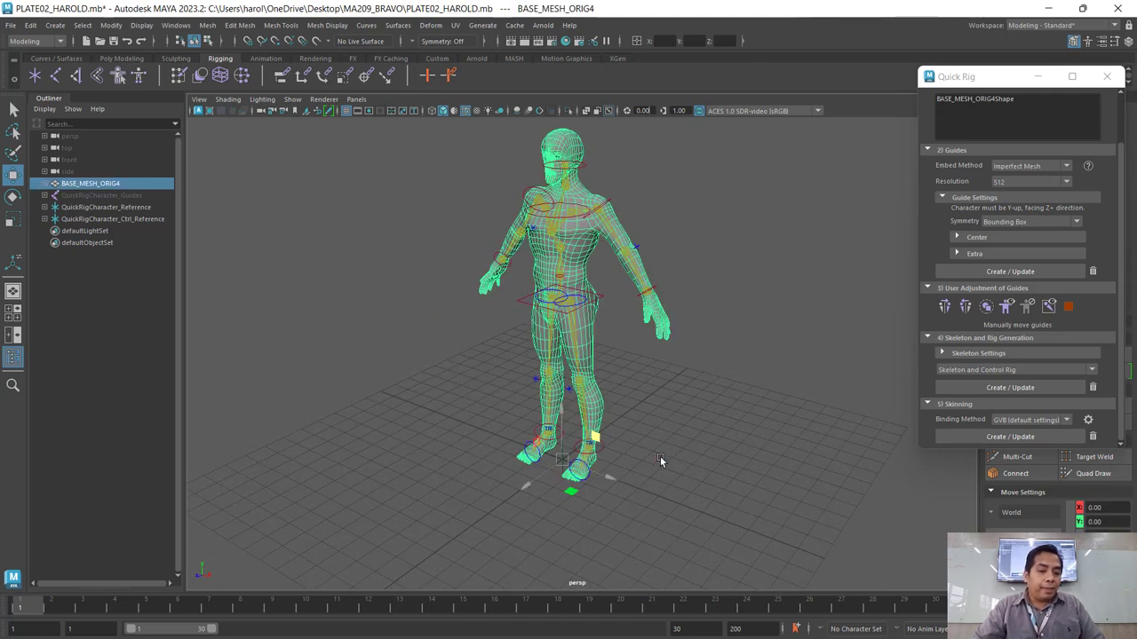
click(660, 456)
alt+drag(620, 454, 611, 467)
click(609, 462)
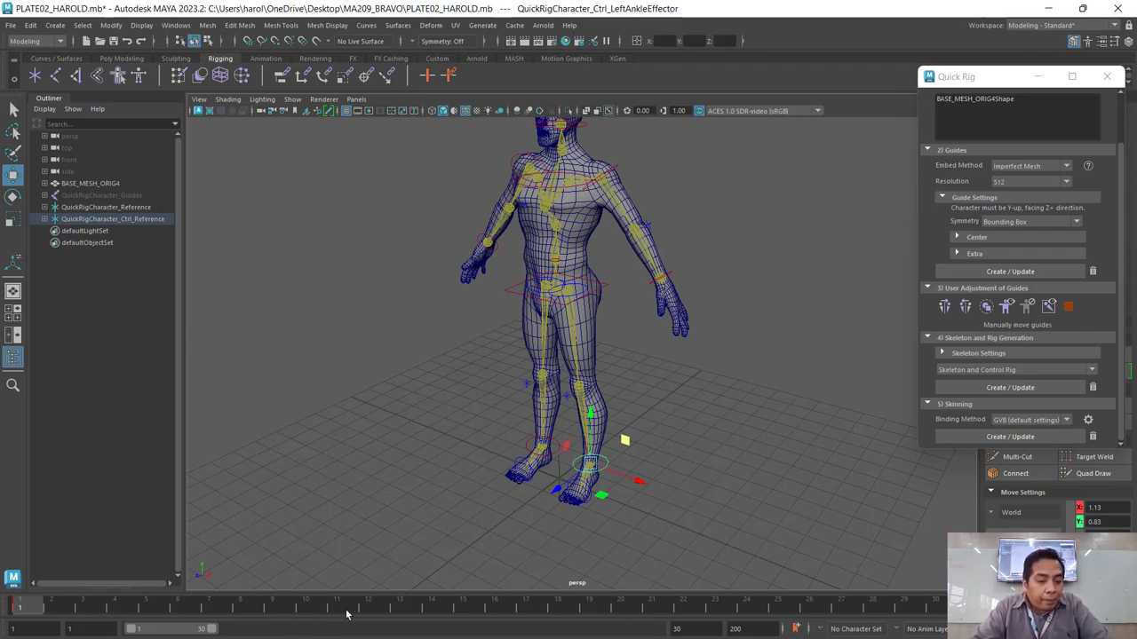
At frame 12, move the LeftAnkleEffector up to lift the left foot.
click(376, 607)
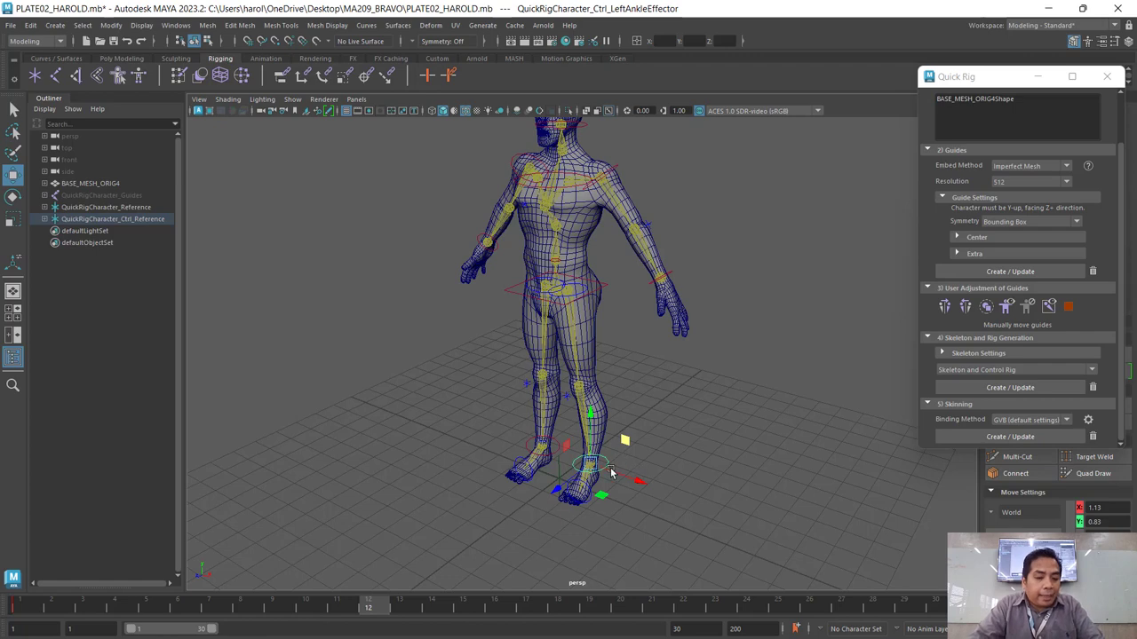
alt+drag(638, 472, 593, 466)
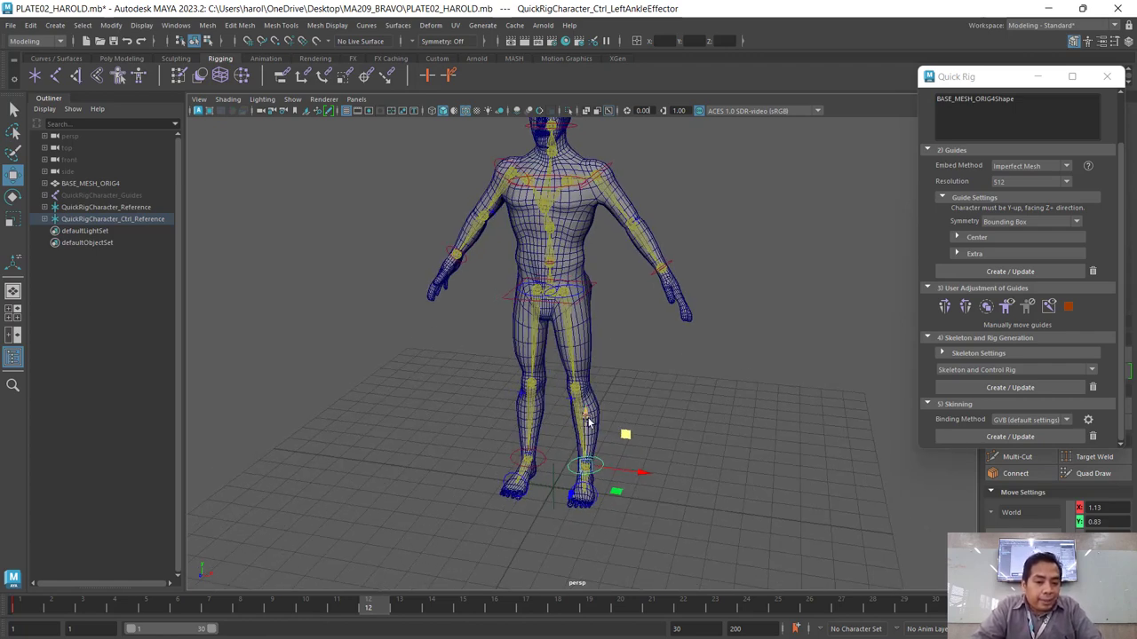
mouse_move(587, 422)
mouse_down()
mouse_move(600, 374)
mouse_move(464, 396)
mouse_move(591, 417)
mouse_up()
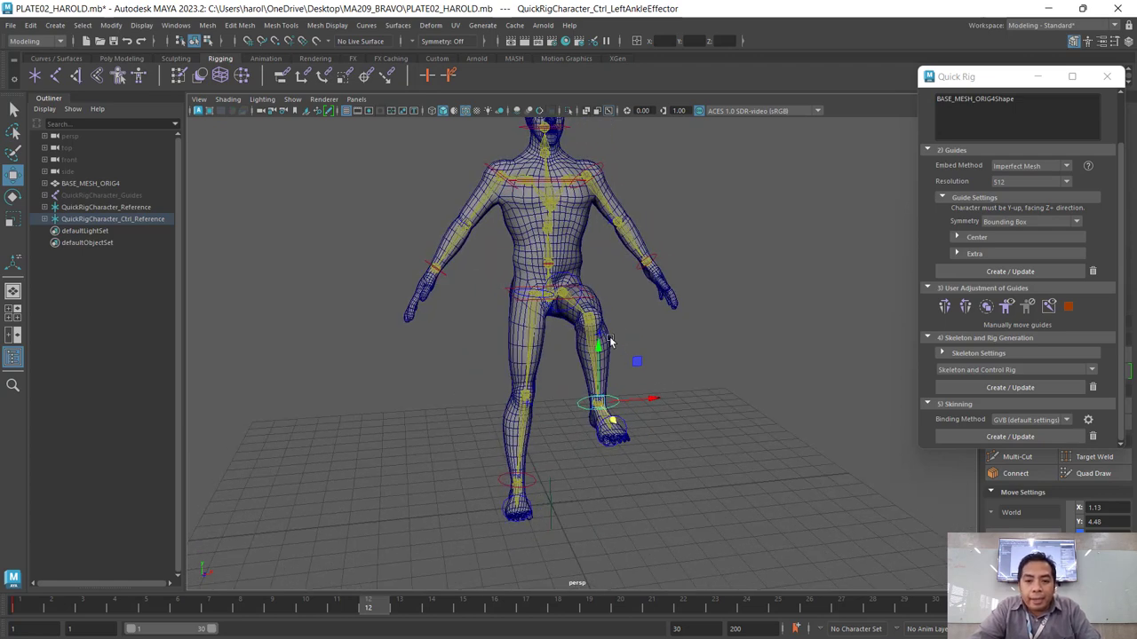
Push the LeftKneeEffector forward in Z to raise the thigh, then select the LeftFootEffector.
click(604, 332)
click(602, 332)
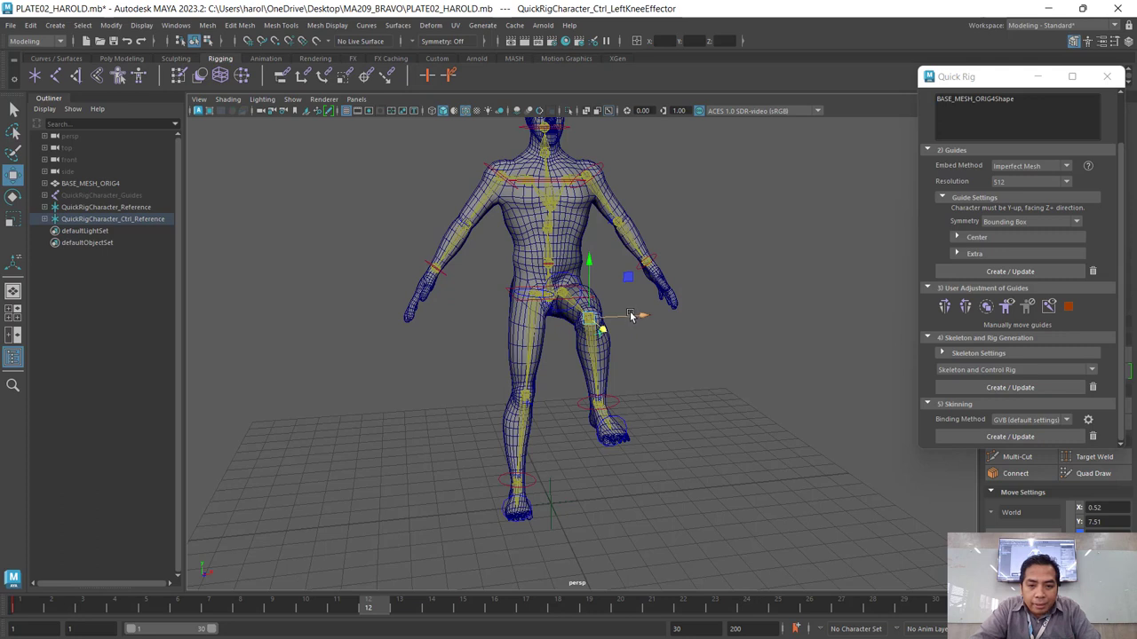
drag(631, 316, 646, 313)
click(625, 420)
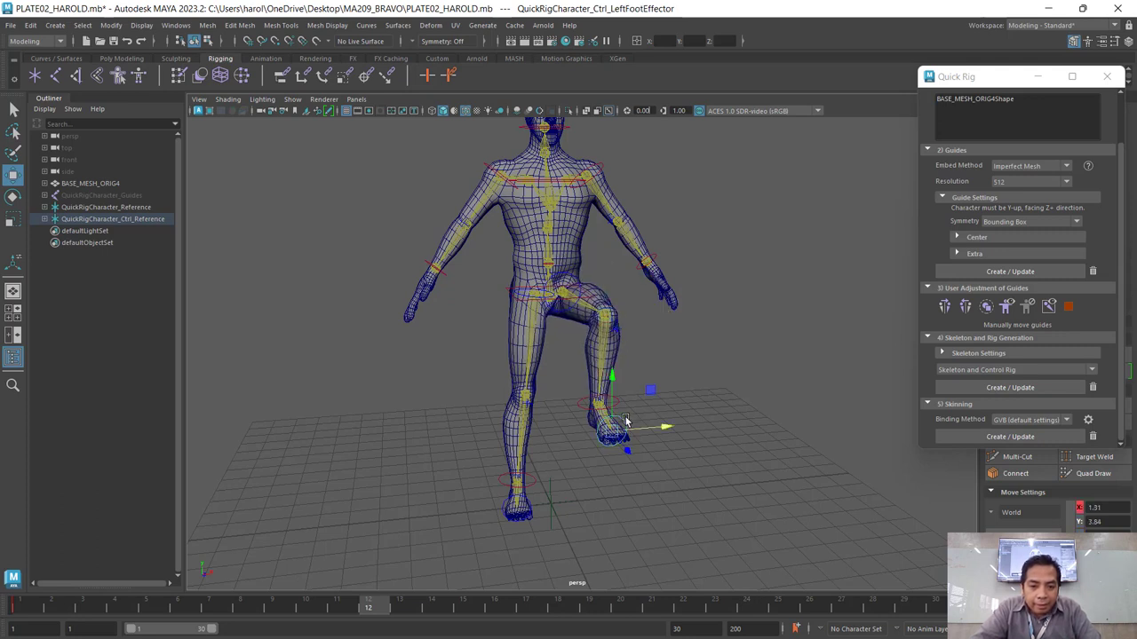
click(368, 610)
click(368, 610)
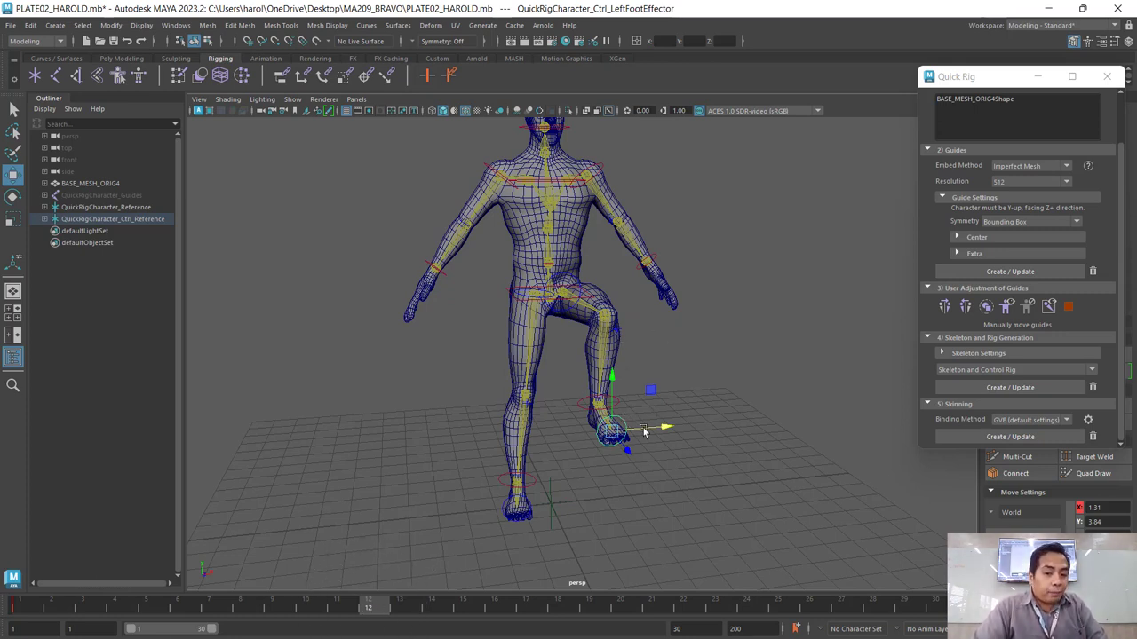
click(607, 450)
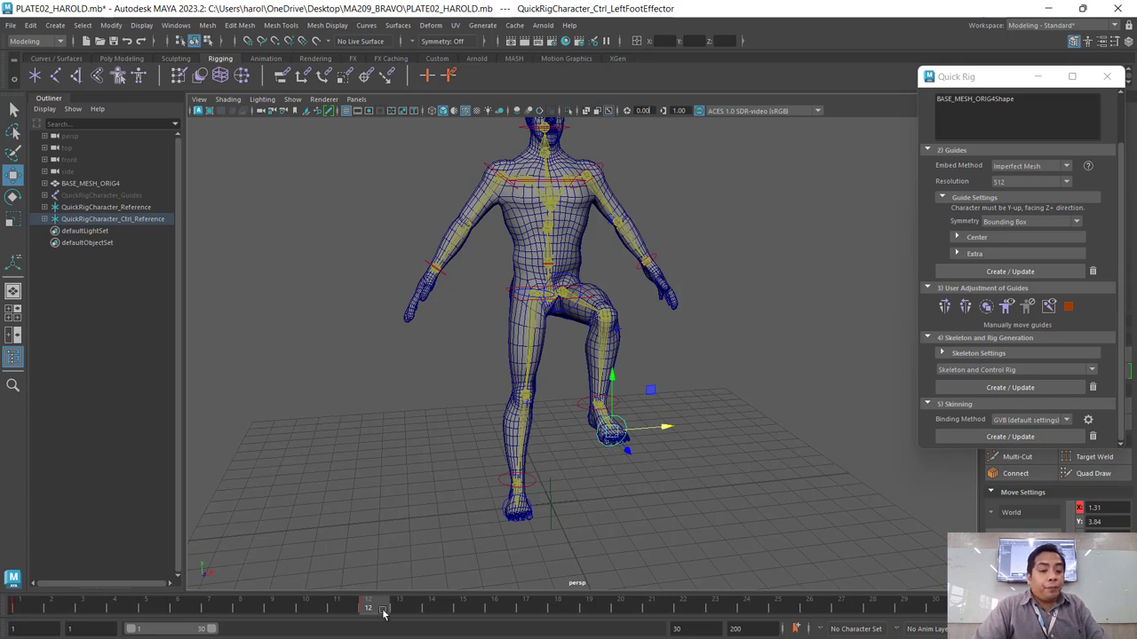
Scrub the timeline through frames 1–24 to preview the left-leg raise.
mouse_move(372, 605)
mouse_down()
mouse_move(308, 628)
mouse_move(244, 619)
mouse_move(372, 617)
mouse_move(26, 617)
mouse_move(401, 616)
mouse_move(27, 617)
mouse_move(375, 620)
mouse_up()
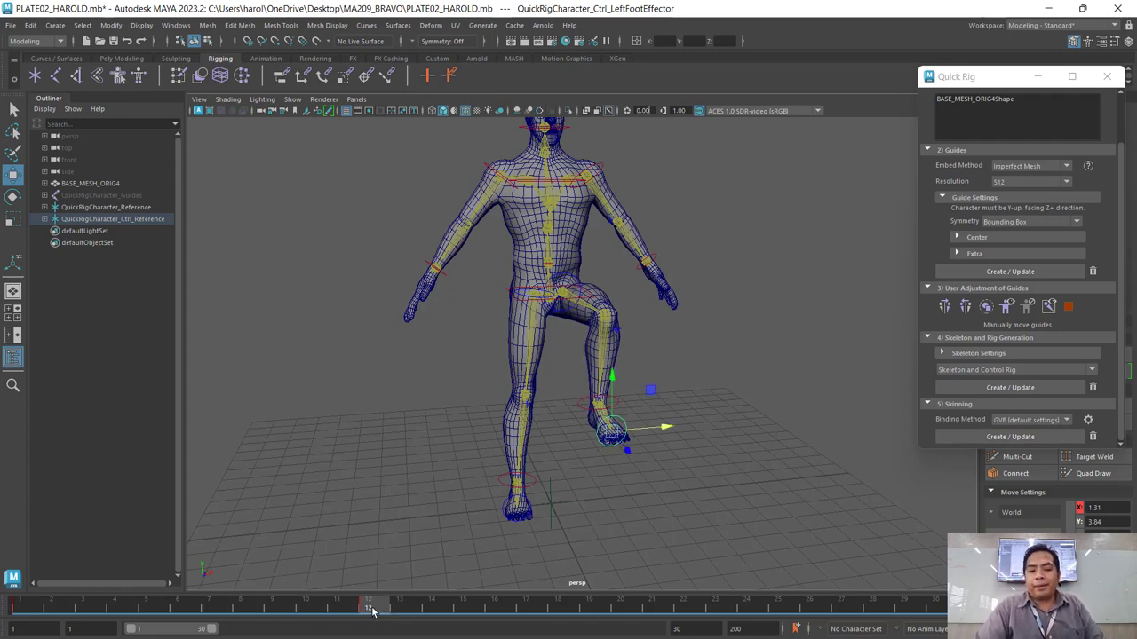
mouse_move(373, 611)
mouse_down()
mouse_move(89, 619)
mouse_move(384, 627)
mouse_up()
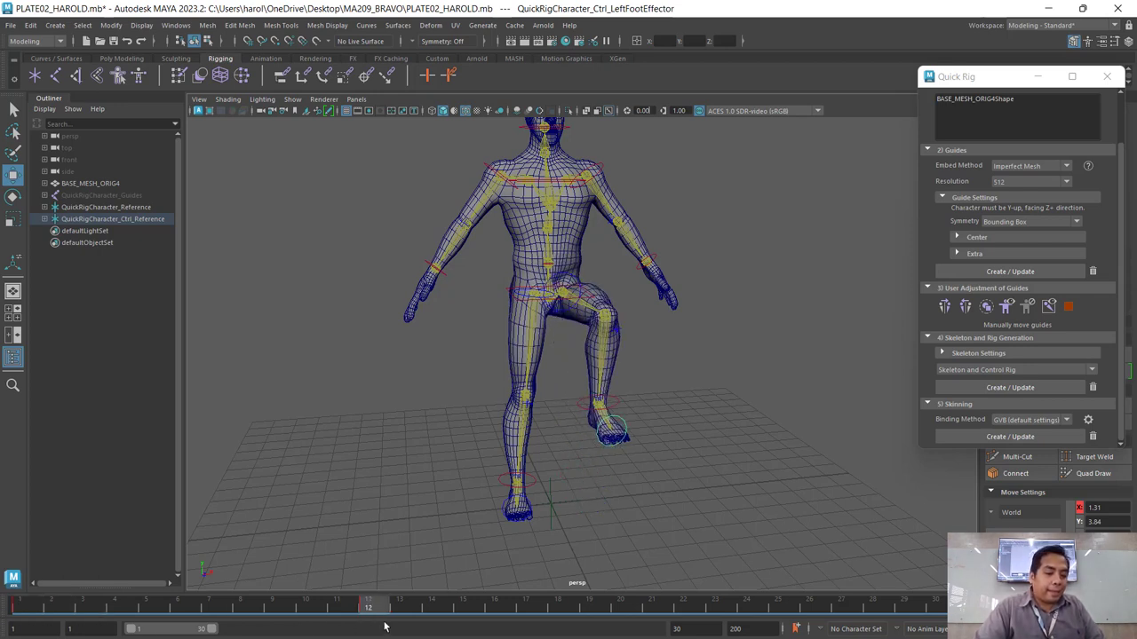
mouse_move(368, 613)
mouse_down()
mouse_move(746, 626)
mouse_move(751, 611)
mouse_up()
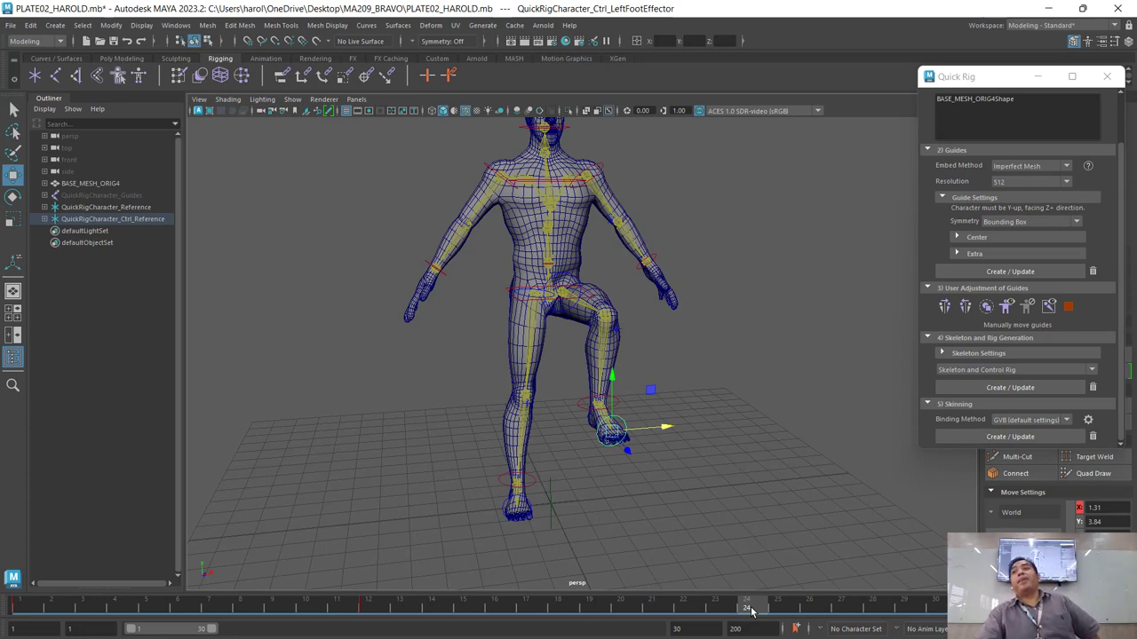
Copy the frame 1 standing-pose keys, paste them at frame 24, and scrub to check the leg lowering.
click(23, 609)
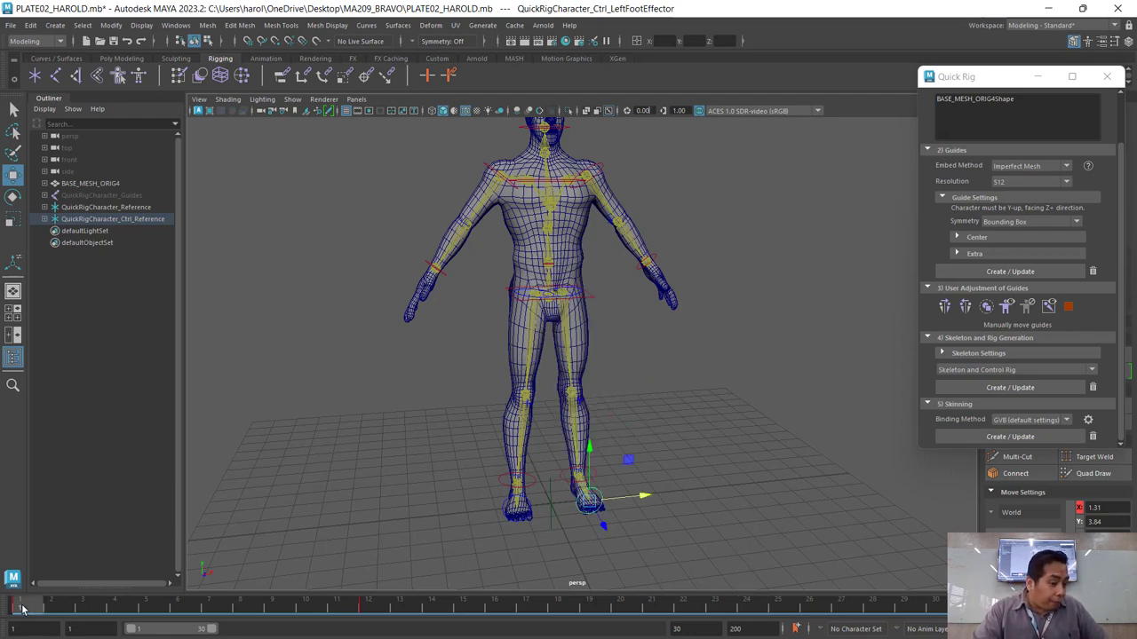
right_click(21, 608)
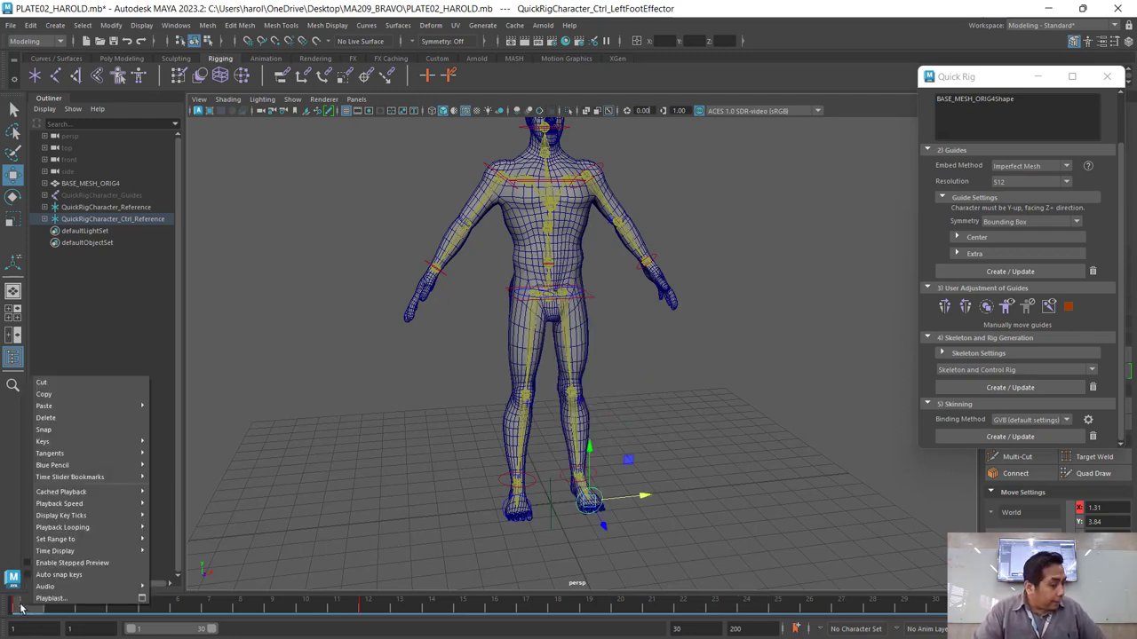
click(123, 398)
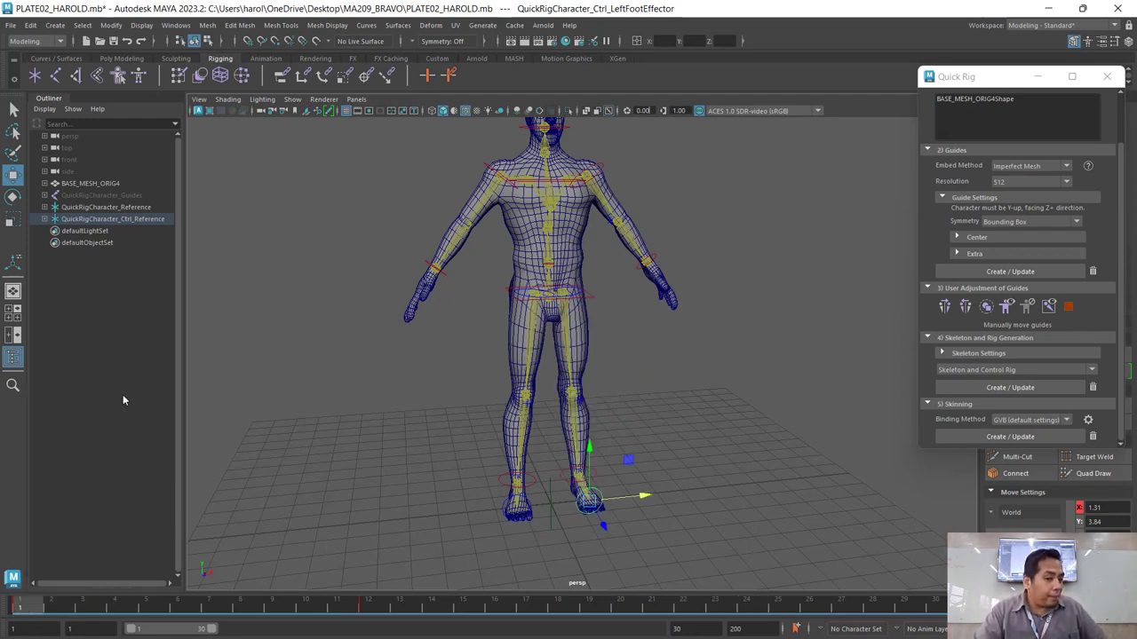
click(753, 607)
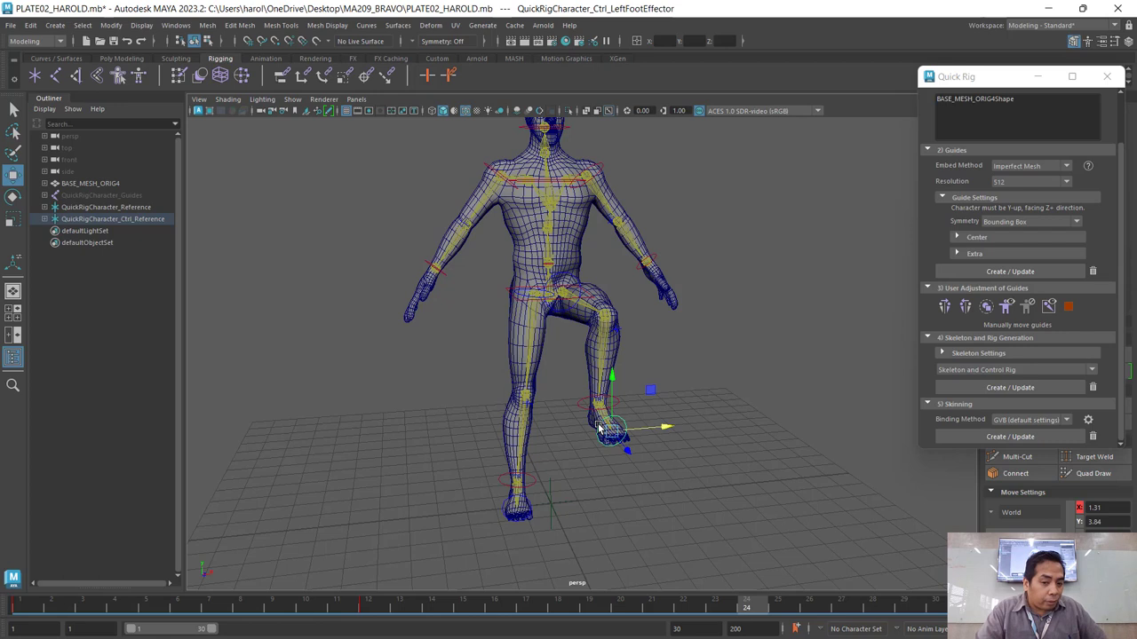
right_click(750, 609)
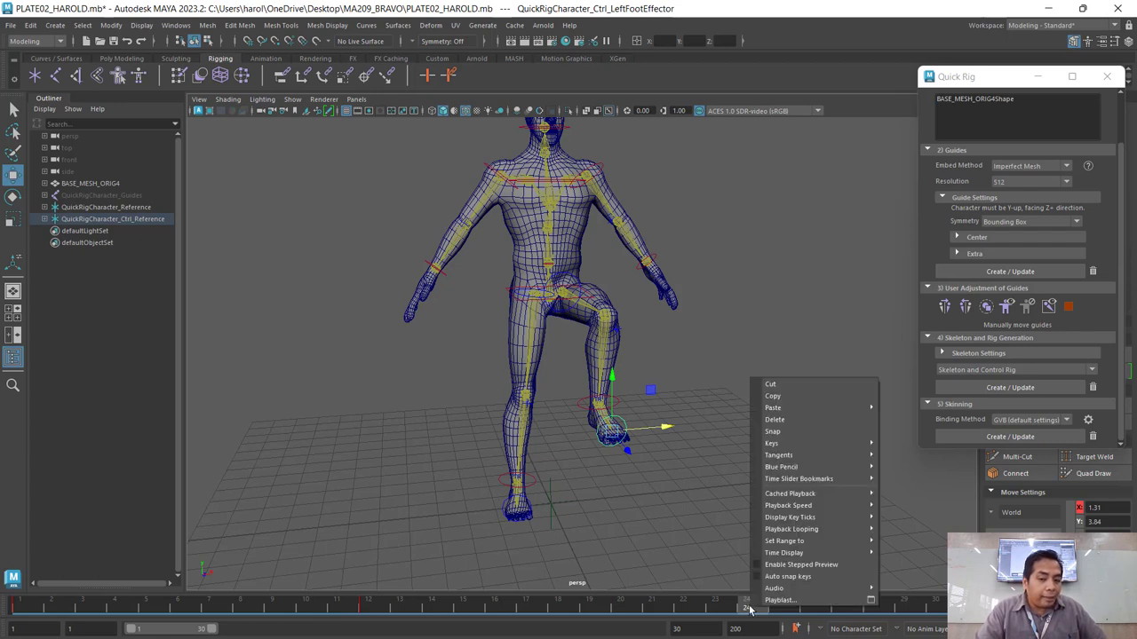
mouse_move(774, 408)
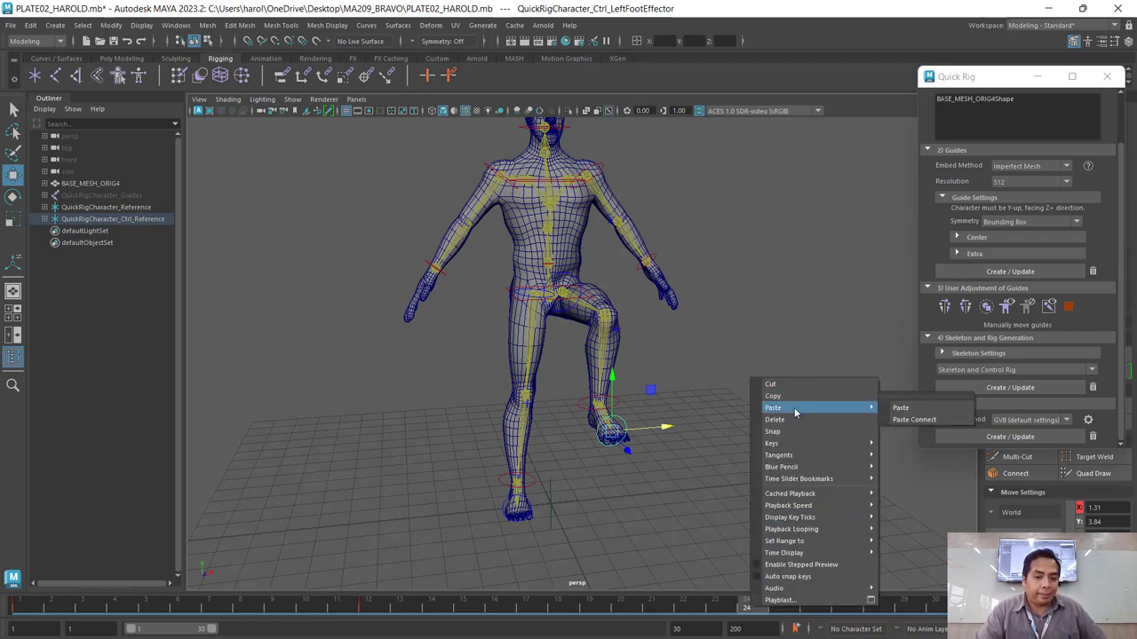
click(903, 410)
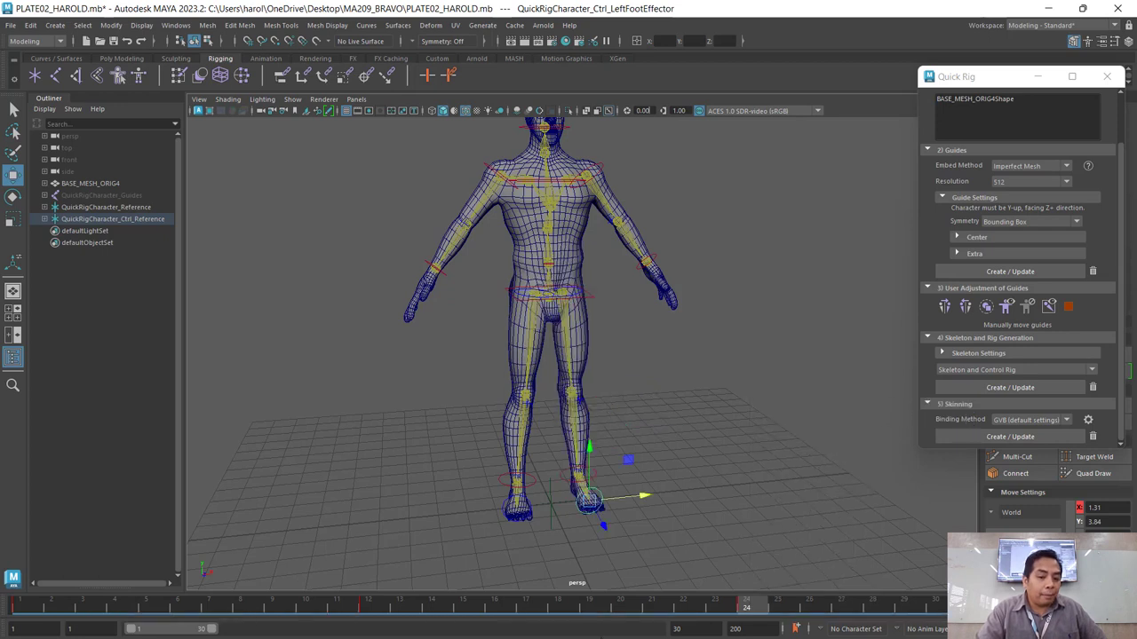
mouse_move(759, 615)
mouse_down()
mouse_move(111, 608)
mouse_move(737, 608)
mouse_move(7, 622)
mouse_move(755, 608)
mouse_move(177, 609)
mouse_up()
mouse_move(120, 586)
mouse_down()
mouse_move(28, 609)
mouse_move(762, 610)
mouse_up()
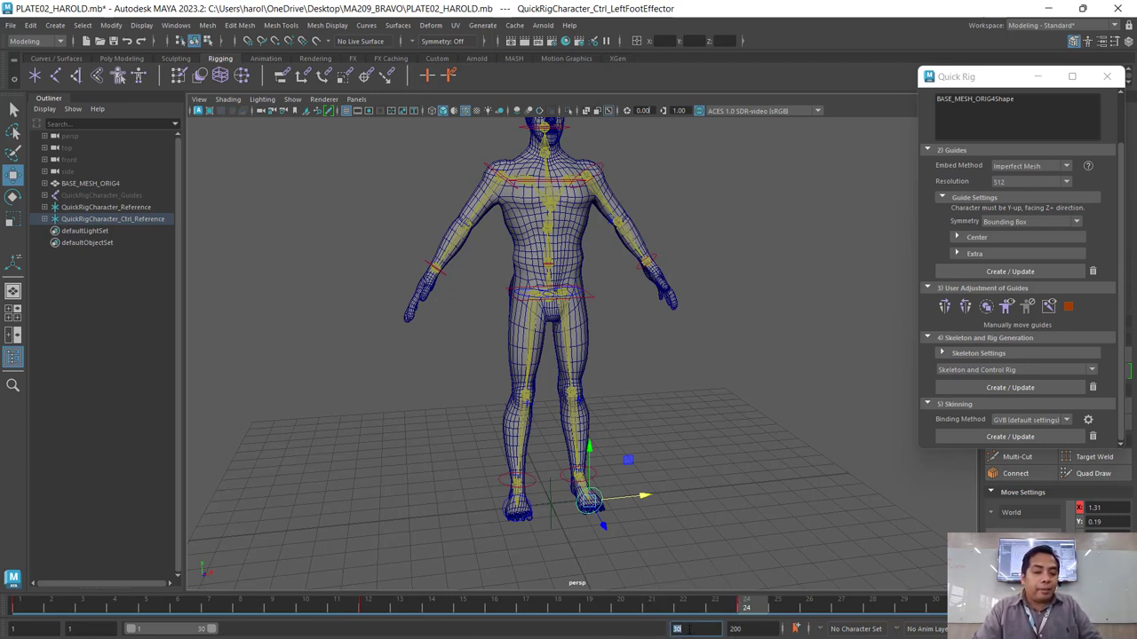
click(689, 629)
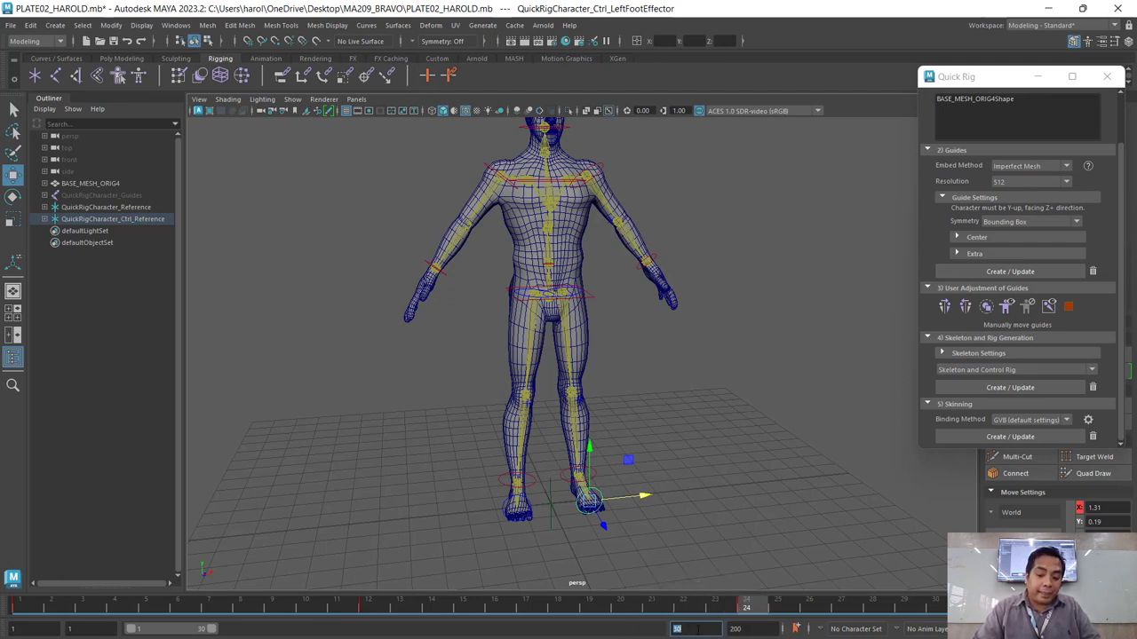
text(36)
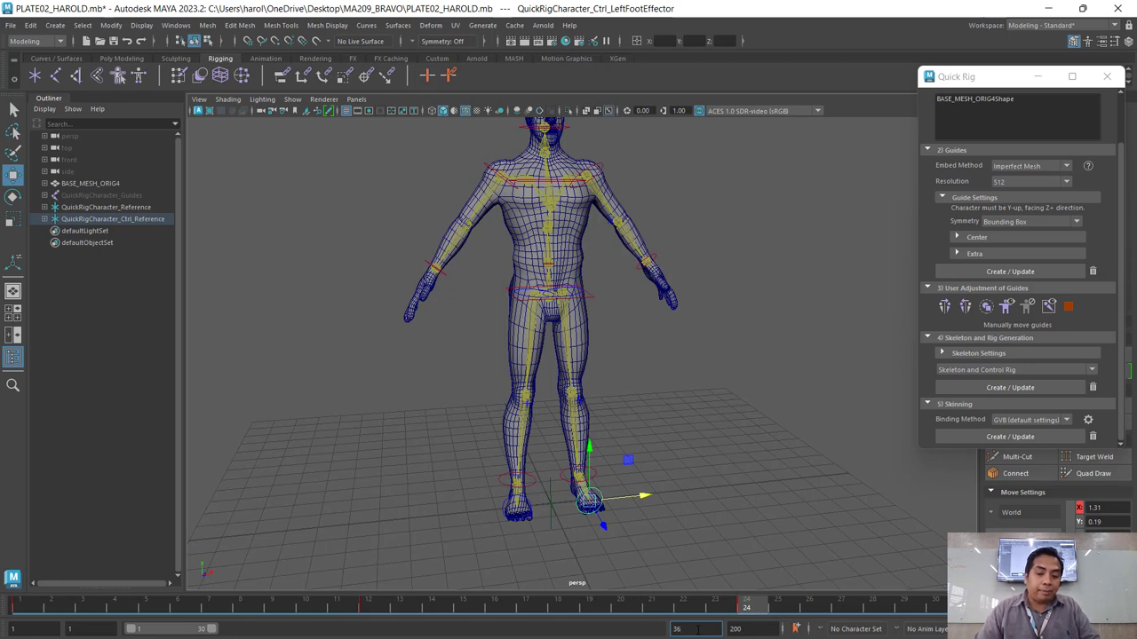
key(Return)
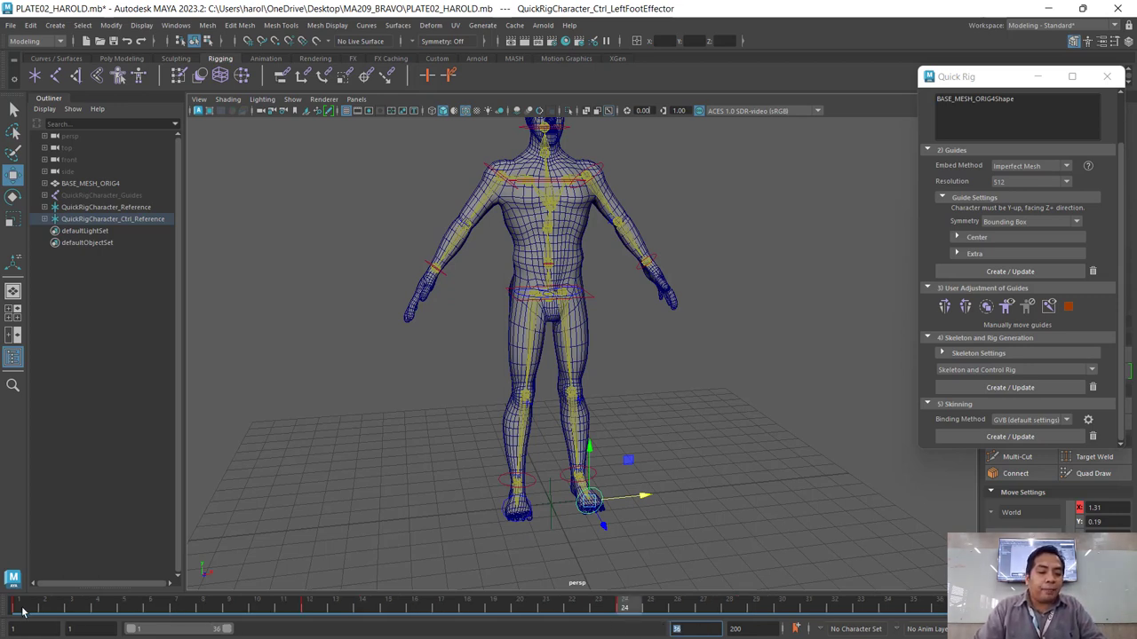
drag(22, 611, 627, 596)
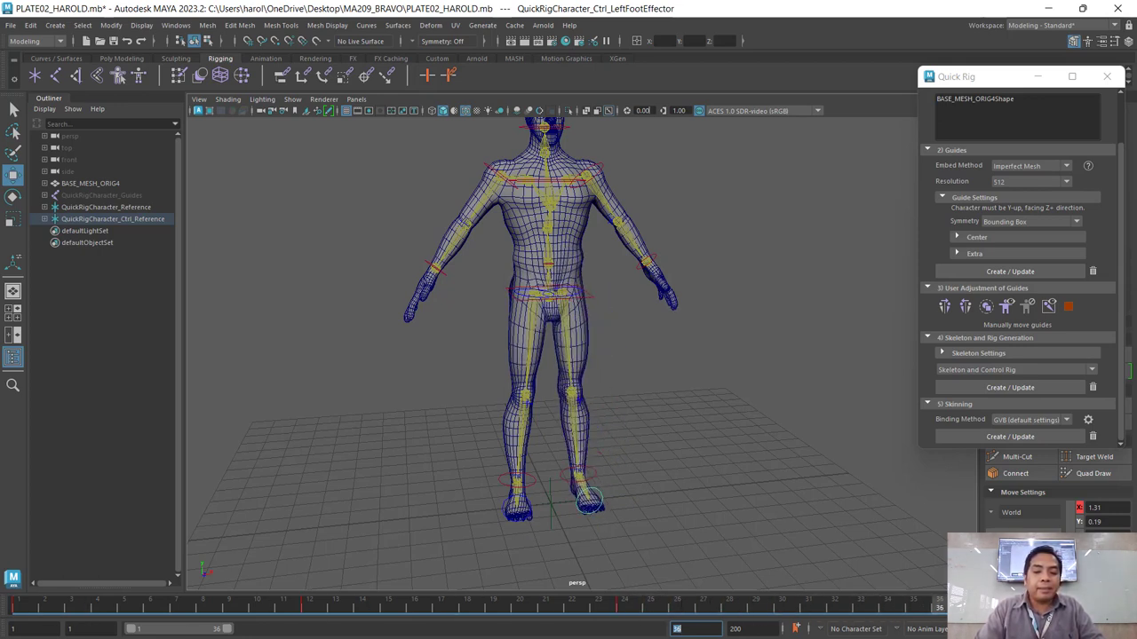
key(w)
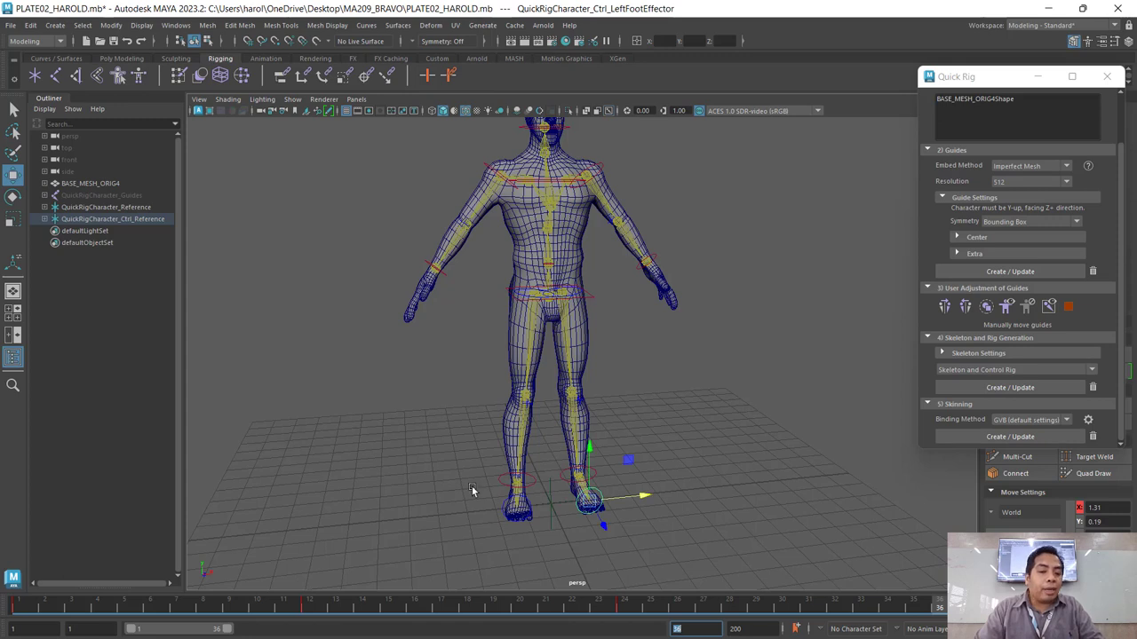
click(489, 498)
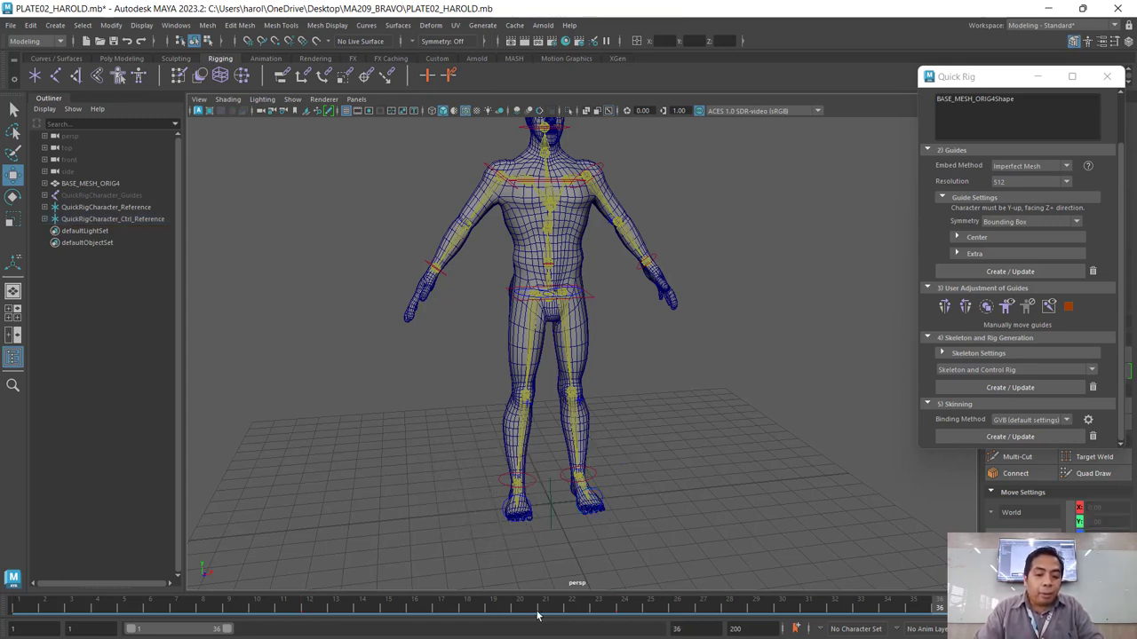
mouse_move(515, 607)
mouse_down()
mouse_move(4, 618)
mouse_move(938, 607)
mouse_up()
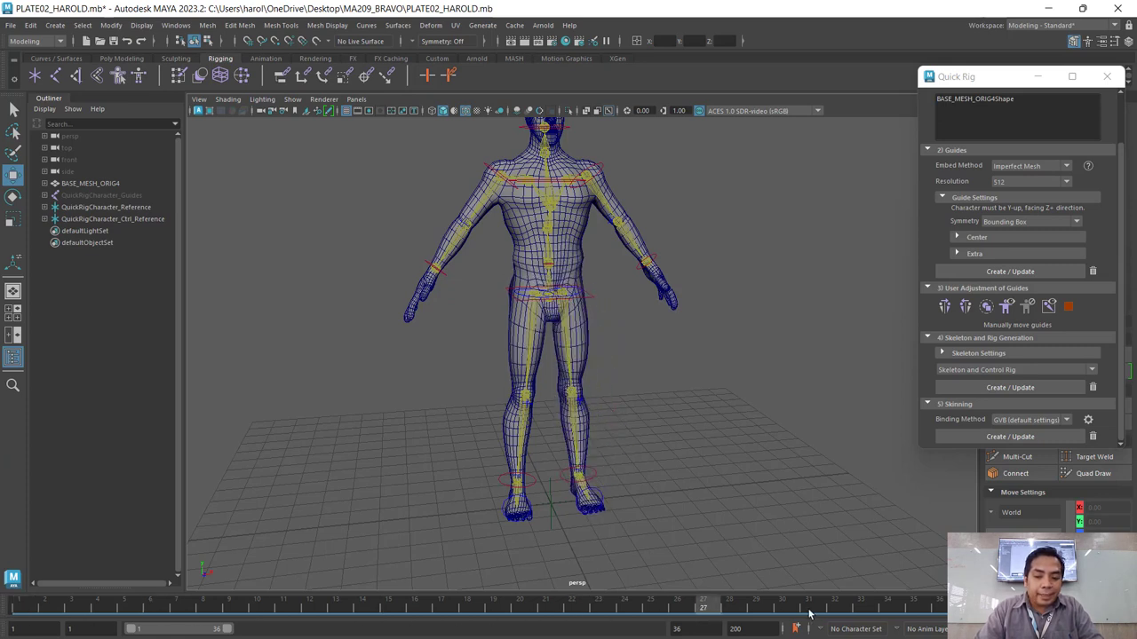
Swing the right ankle control forward and raise the right knee control to bend the leg.
click(502, 479)
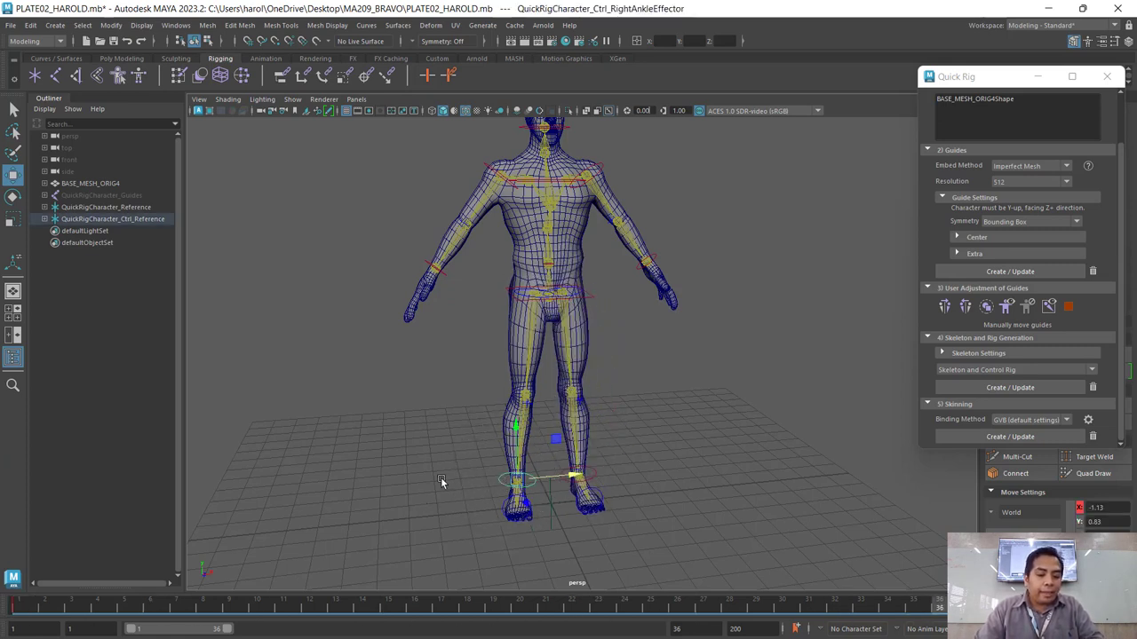
mouse_move(441, 480)
alt+mouse_down()
mouse_move(529, 475)
mouse_move(596, 436)
mouse_move(587, 466)
mouse_move(569, 355)
alt+mouse_up()
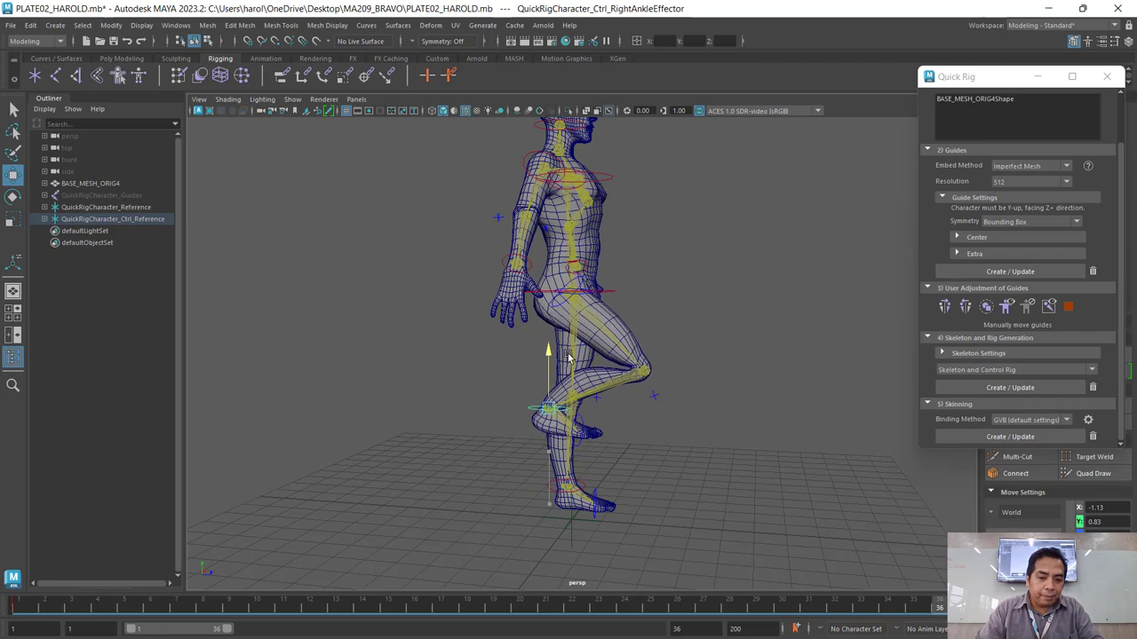
mouse_move(605, 411)
mouse_down()
mouse_move(700, 413)
mouse_move(608, 440)
mouse_move(618, 434)
mouse_move(558, 366)
mouse_move(497, 355)
mouse_up()
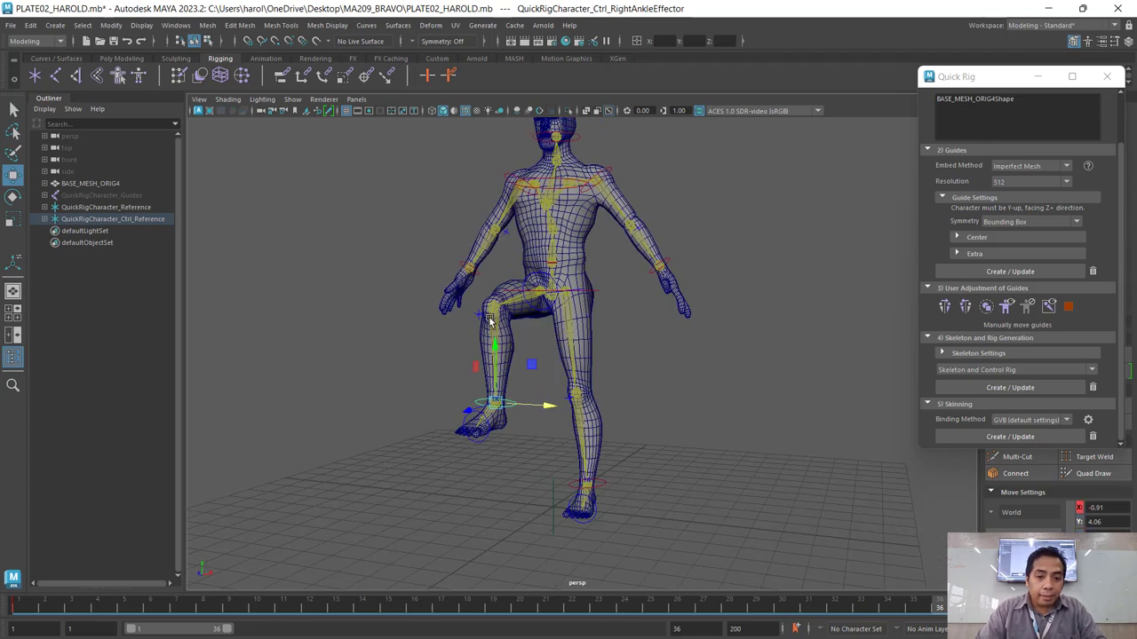
click(507, 299)
drag(568, 375, 589, 390)
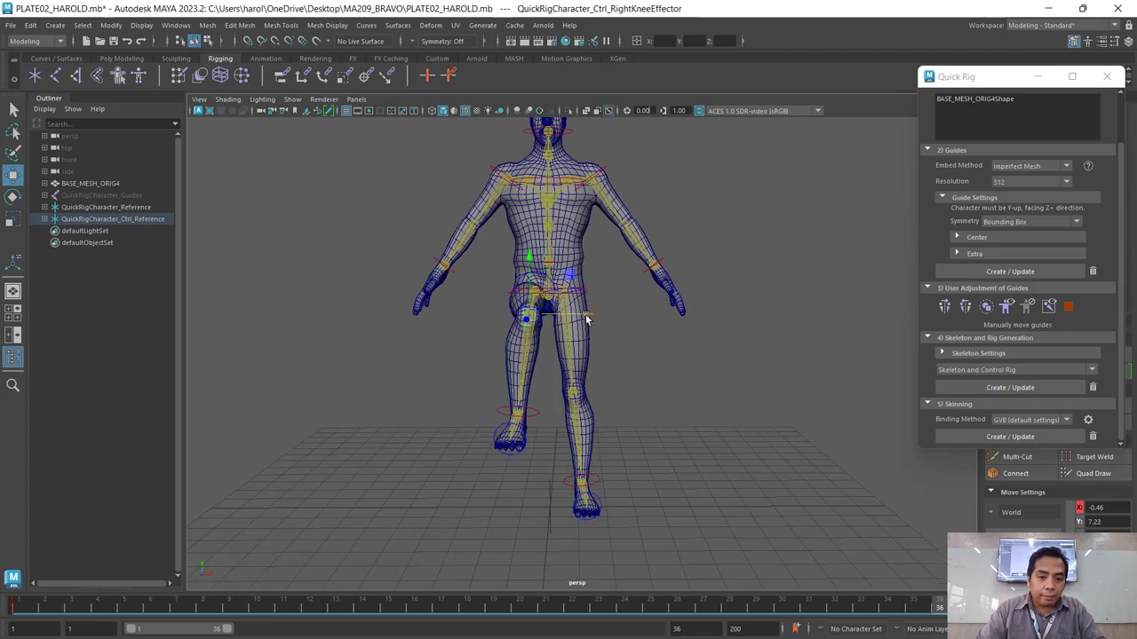
drag(586, 320, 533, 316)
alt+drag(479, 390, 547, 397)
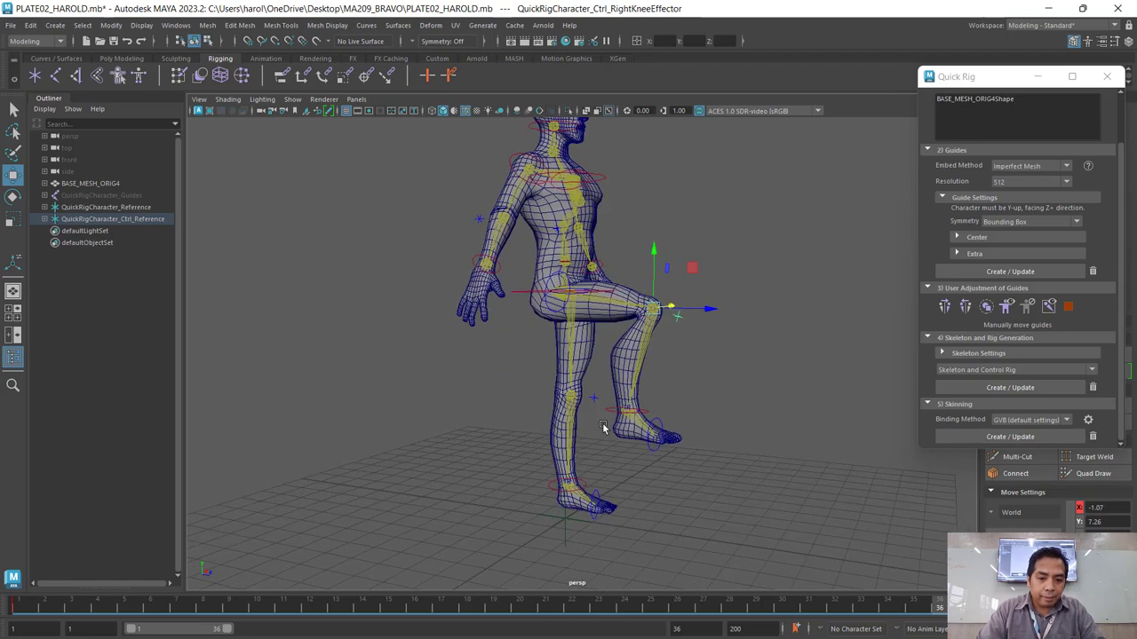
Shift the right foot control slightly sideways and reselect the right ankle control.
click(660, 425)
drag(656, 435, 636, 430)
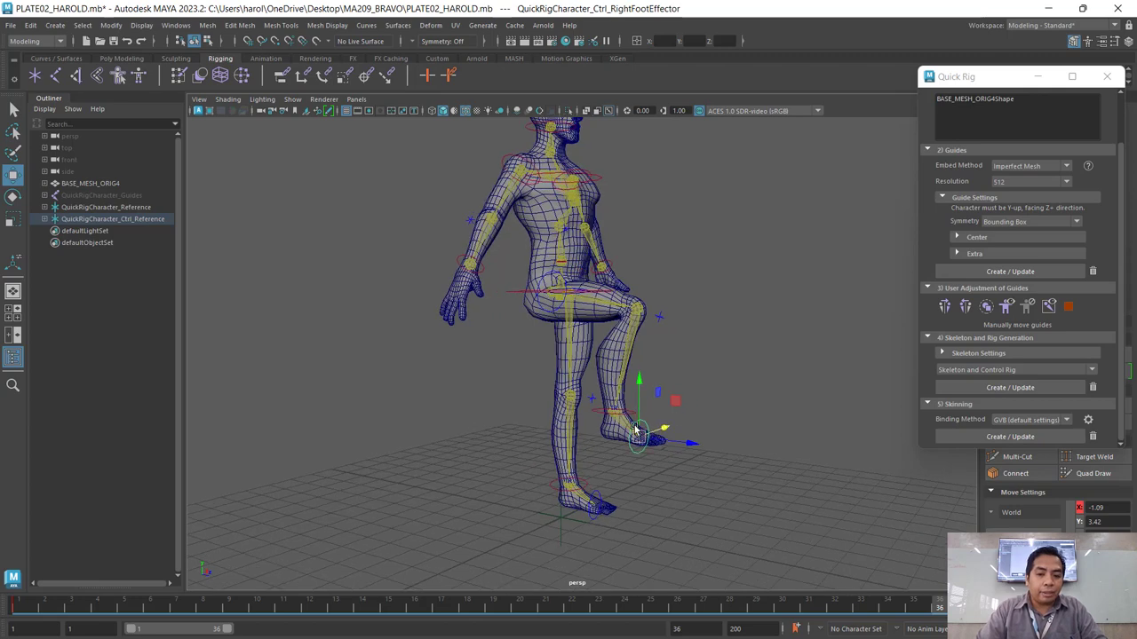
click(601, 415)
alt+drag(716, 472, 698, 477)
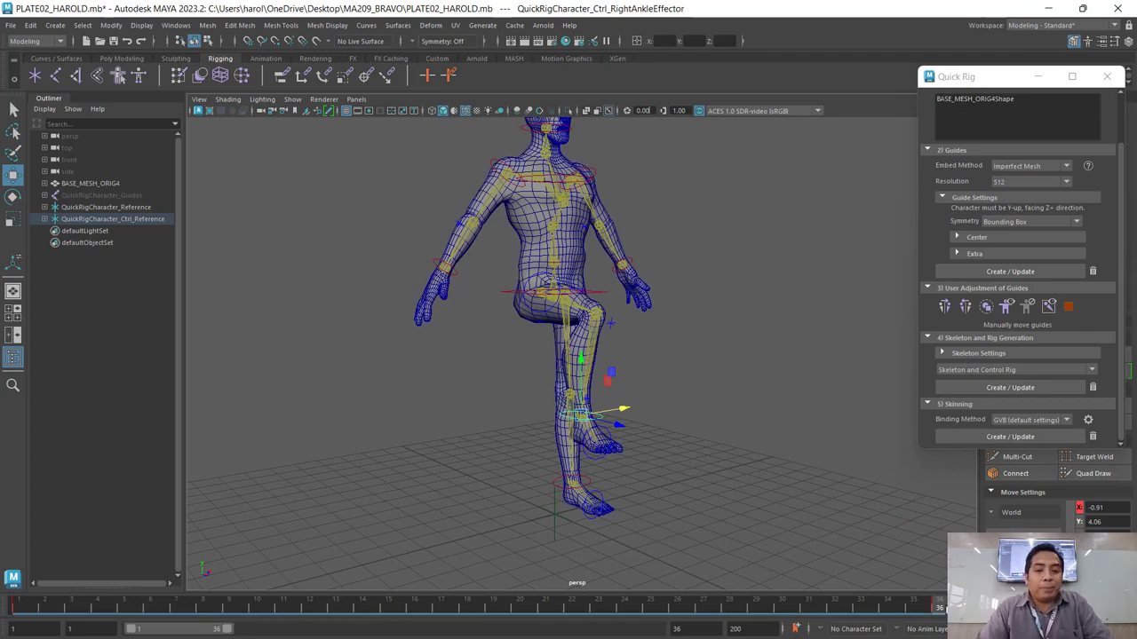
Scrub the timeline from frame 1 to frame 36 to check the lifted right leg.
drag(939, 606, 18, 606)
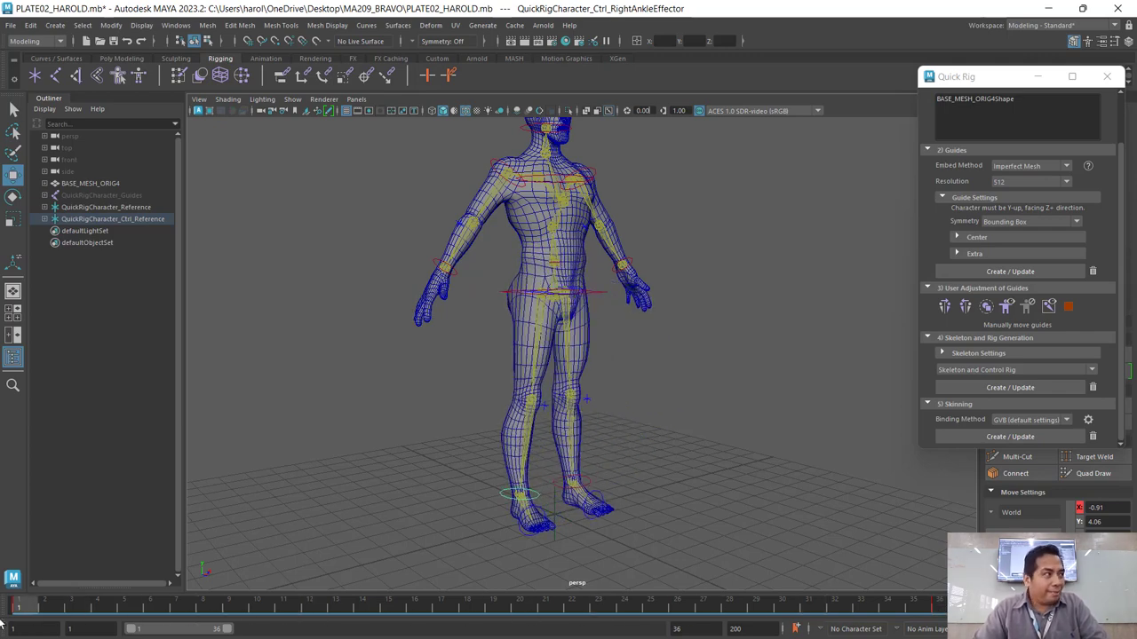
mouse_move(17, 605)
mouse_down()
mouse_move(939, 606)
mouse_move(18, 606)
mouse_up()
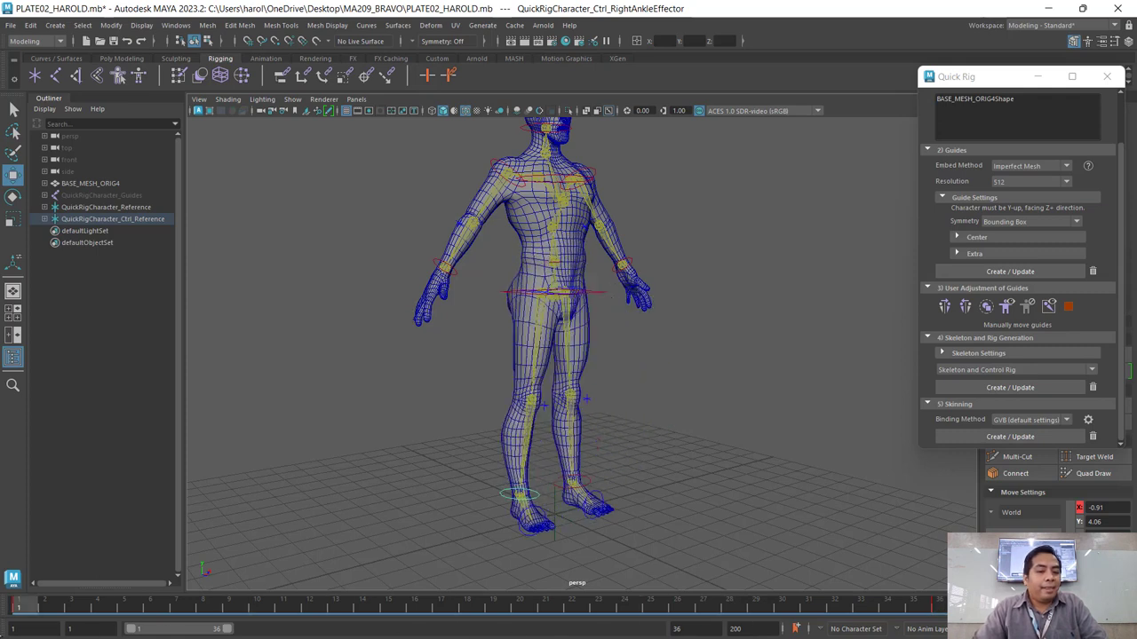
click(14, 610)
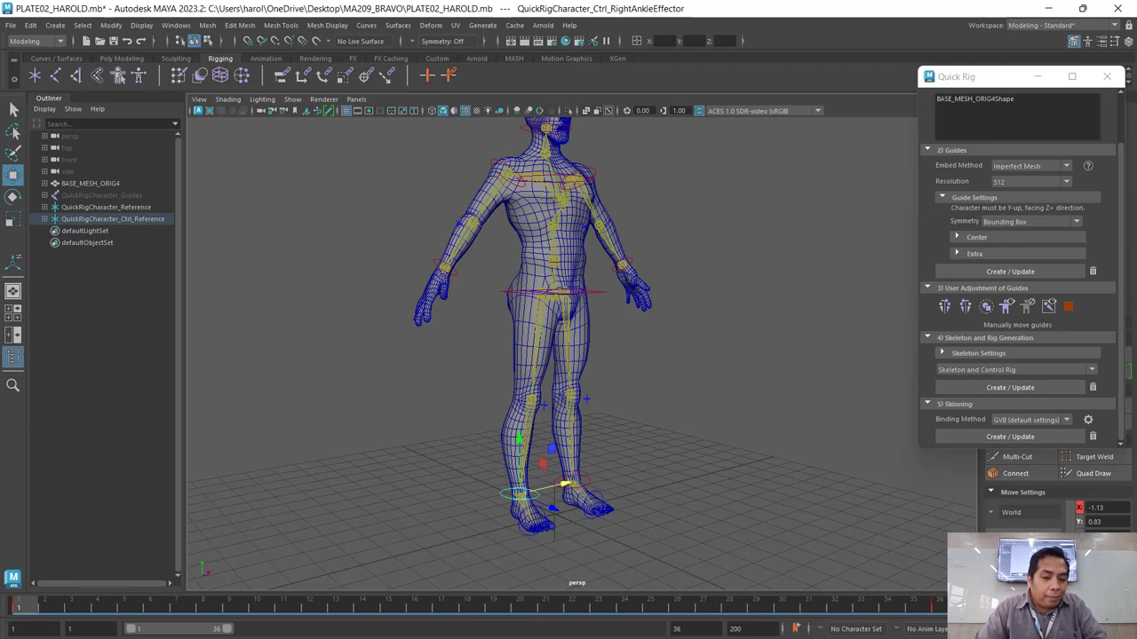
mouse_move(14, 609)
mouse_down()
mouse_move(939, 607)
mouse_move(192, 610)
mouse_move(812, 607)
mouse_move(571, 608)
mouse_up()
drag(462, 609, 19, 608)
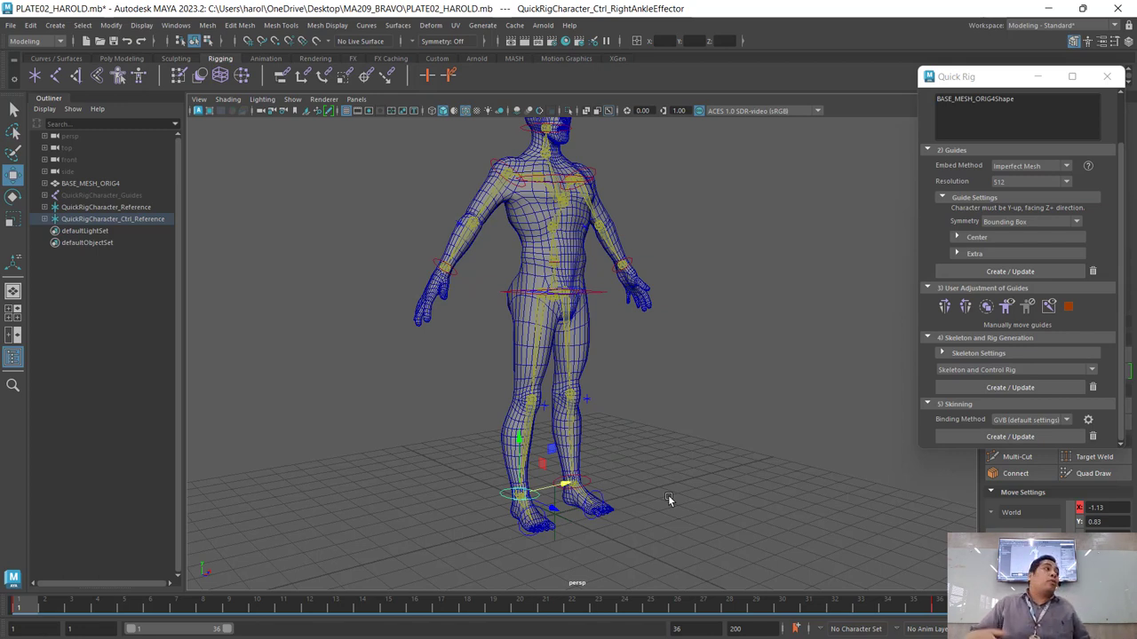
click(588, 474)
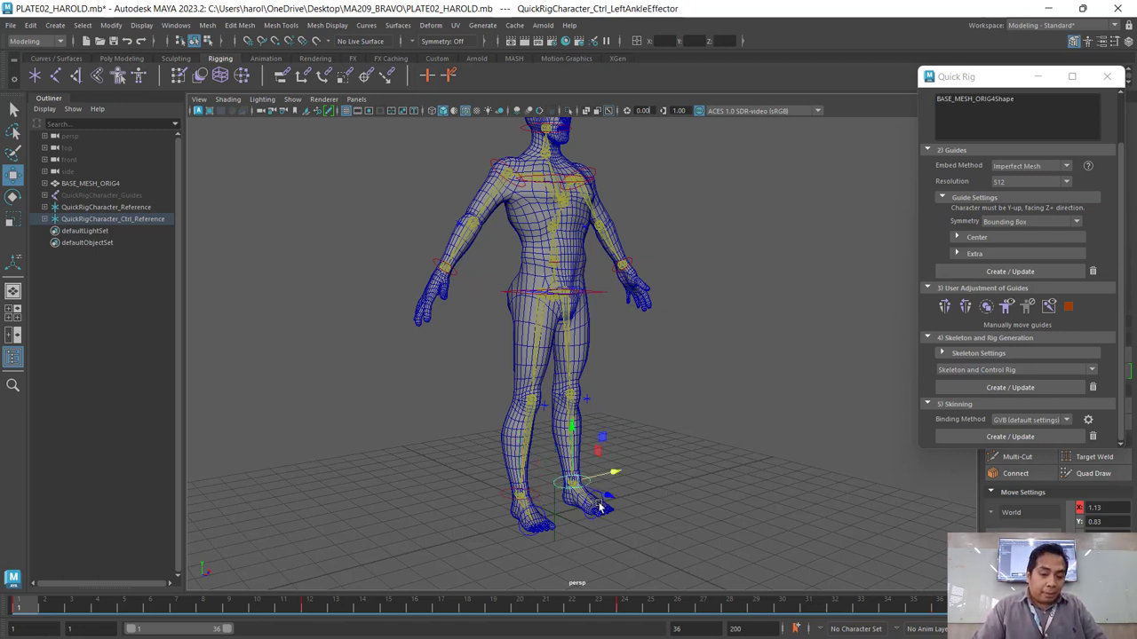
click(623, 607)
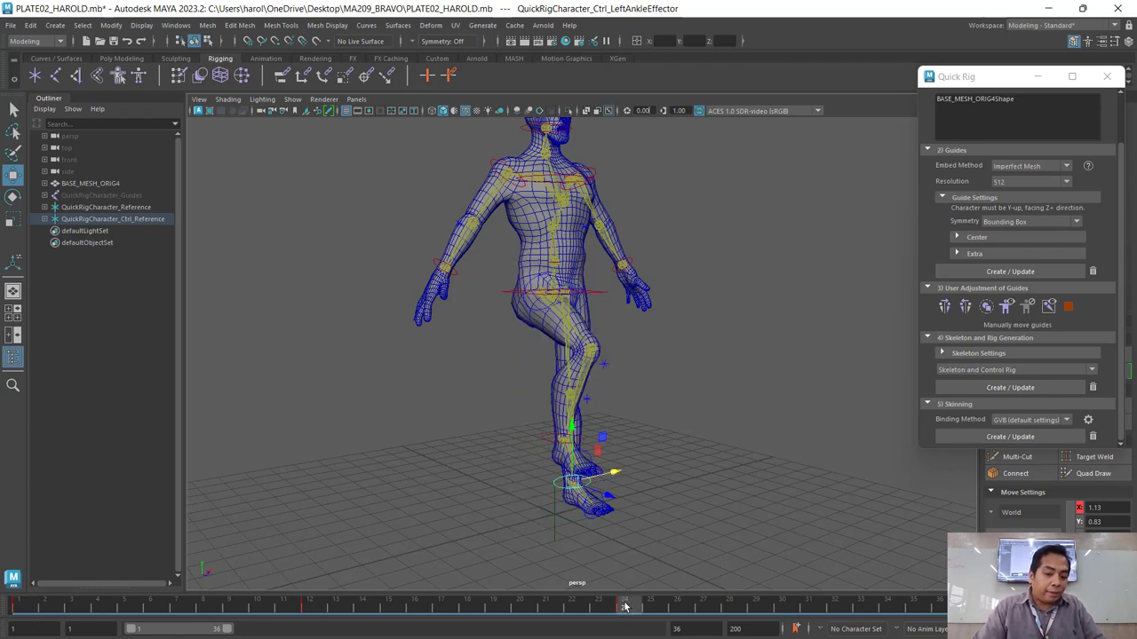
mouse_move(625, 606)
mouse_down()
mouse_move(521, 607)
mouse_move(638, 615)
mouse_up()
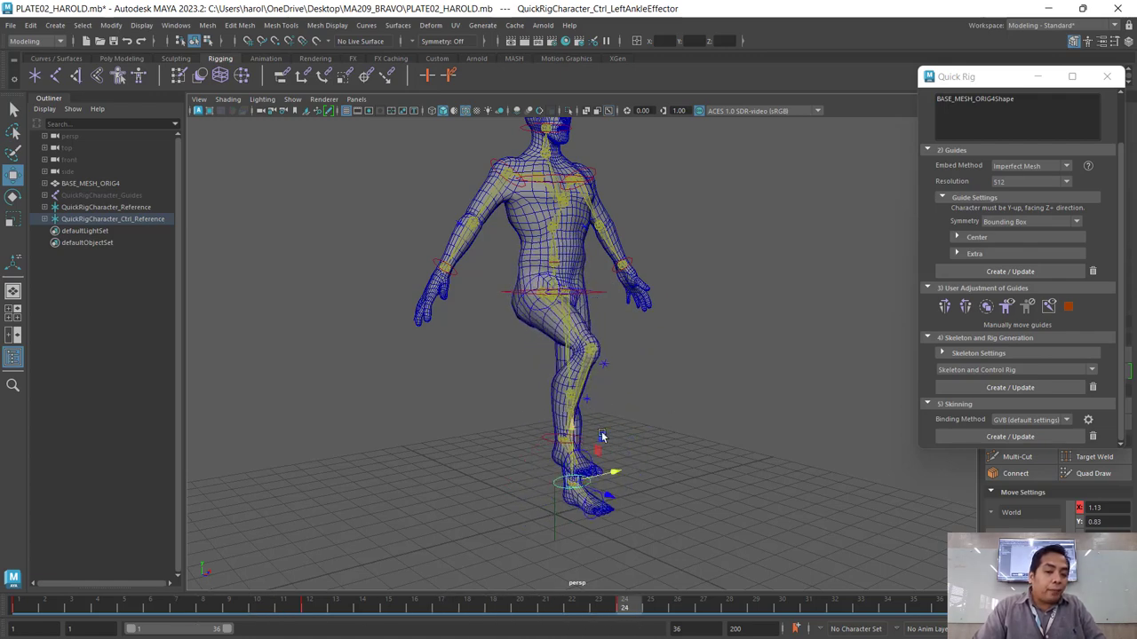
click(688, 431)
click(547, 441)
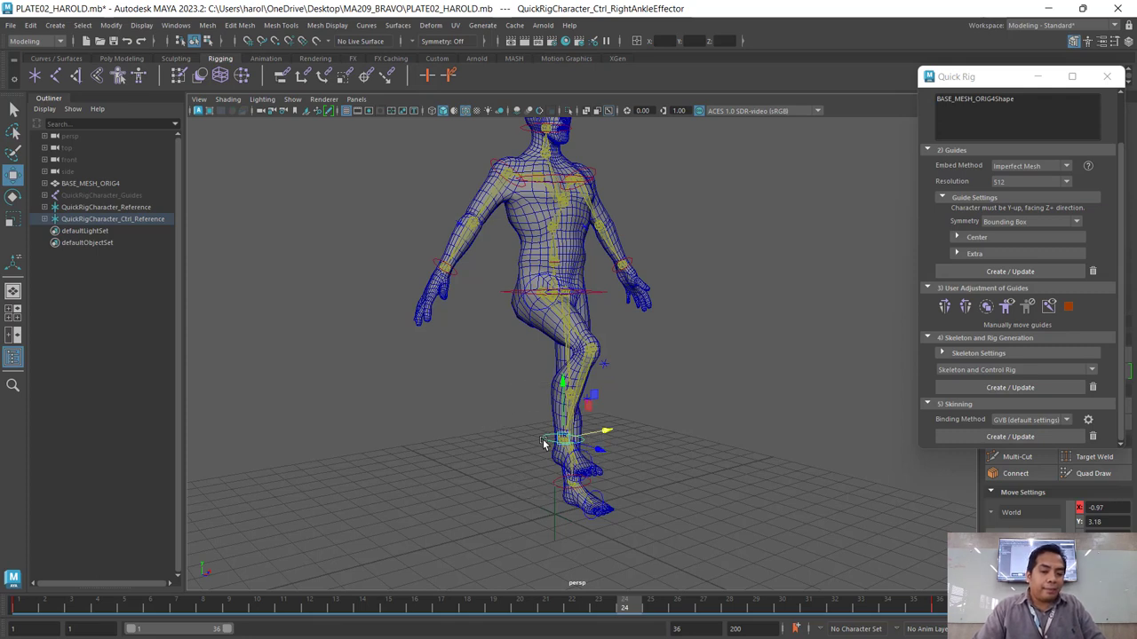
click(496, 489)
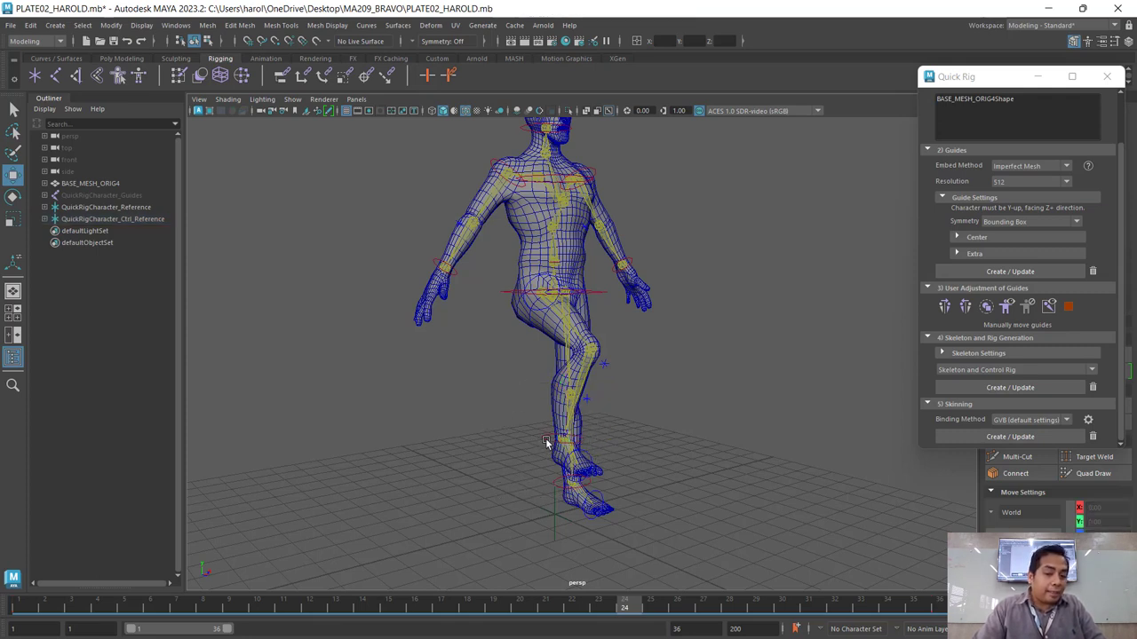
click(545, 441)
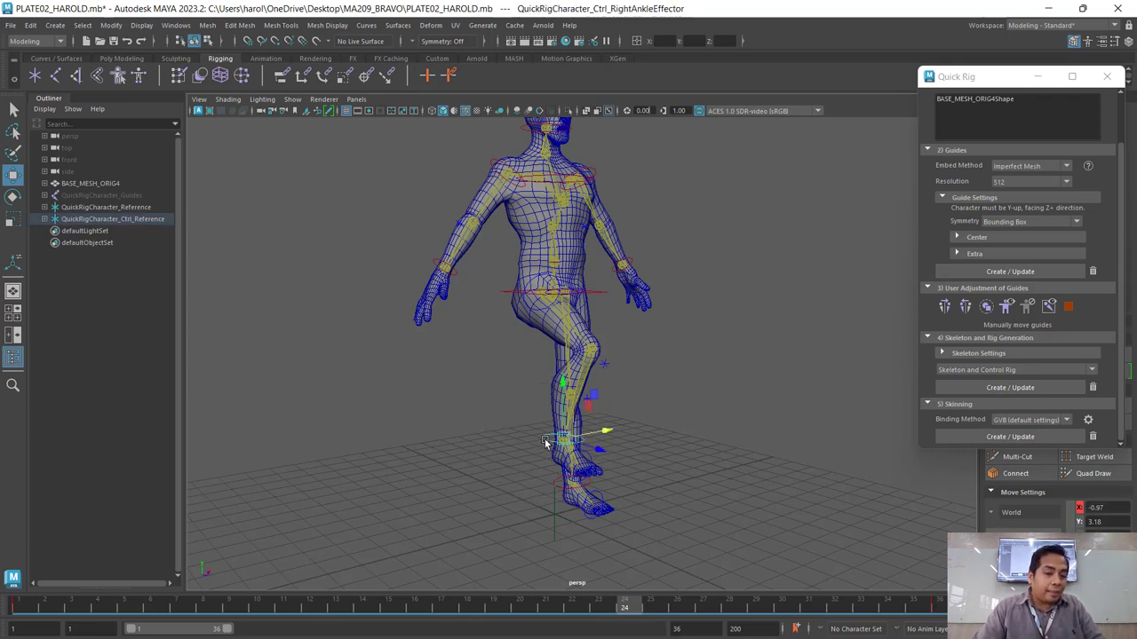
Copy the frame 1 standing-pose key, paste it onto frame 24, and scrub to review.
click(22, 607)
right_click(22, 607)
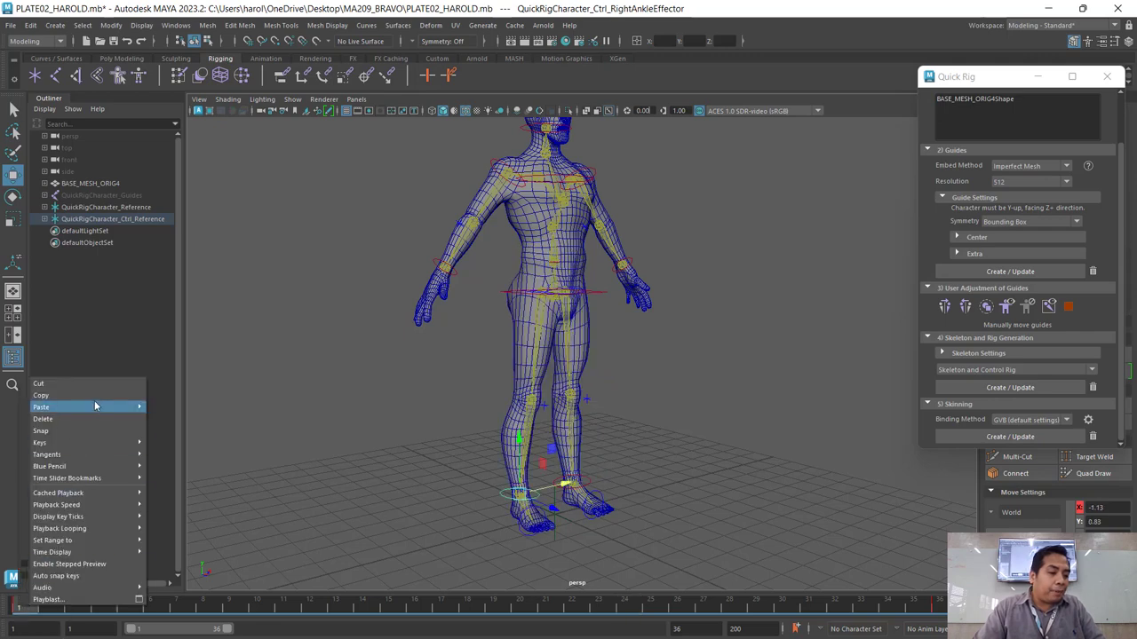
click(93, 394)
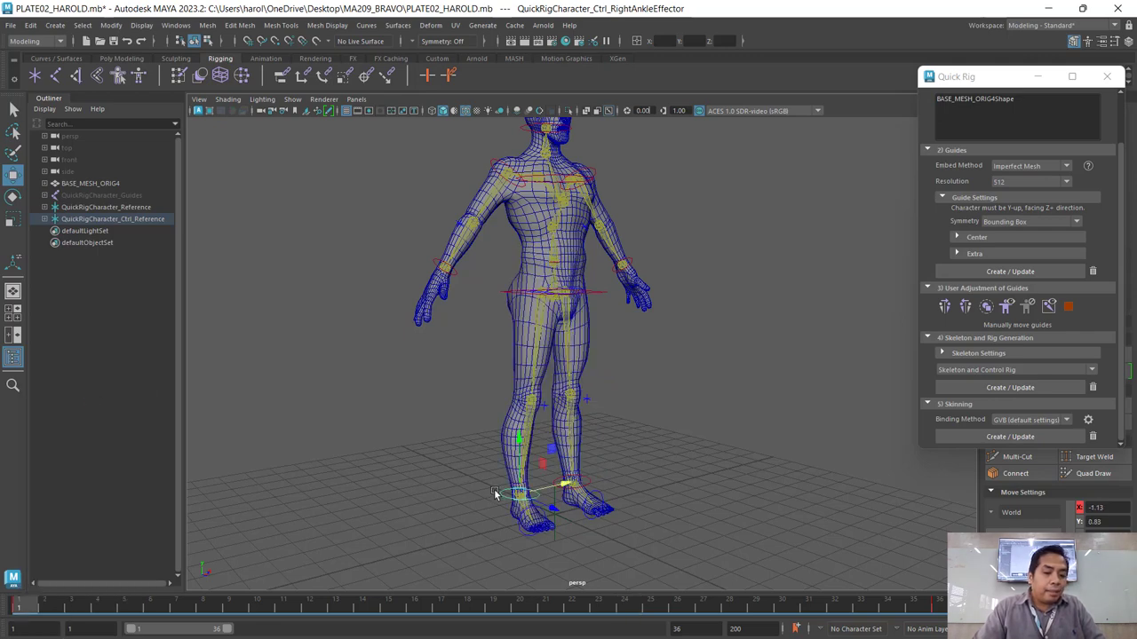
click(625, 609)
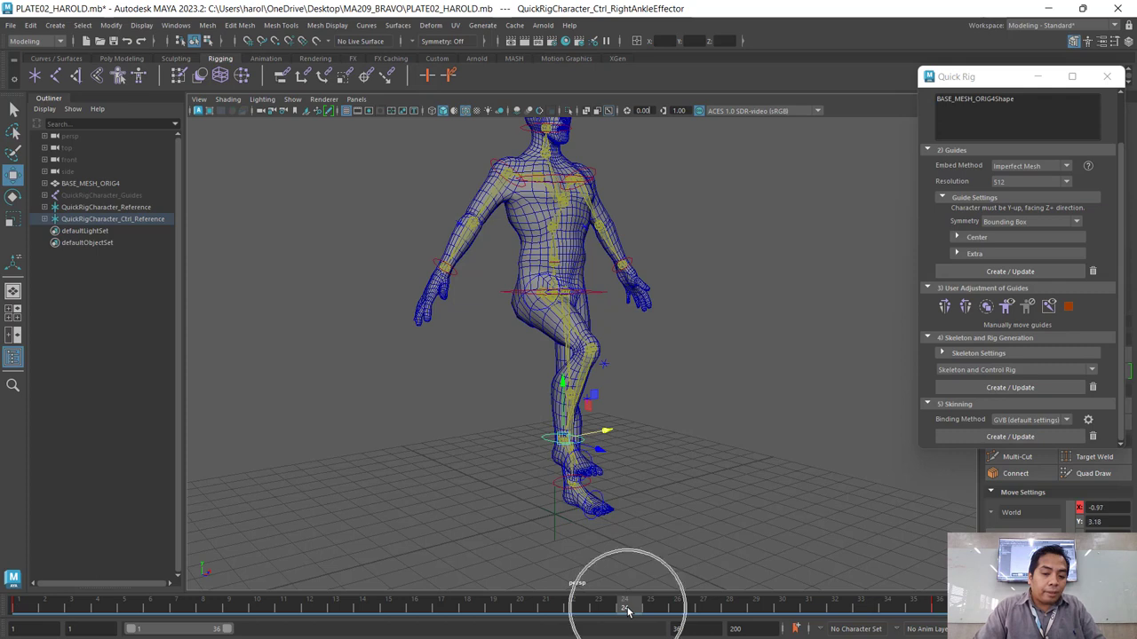
right_click(625, 609)
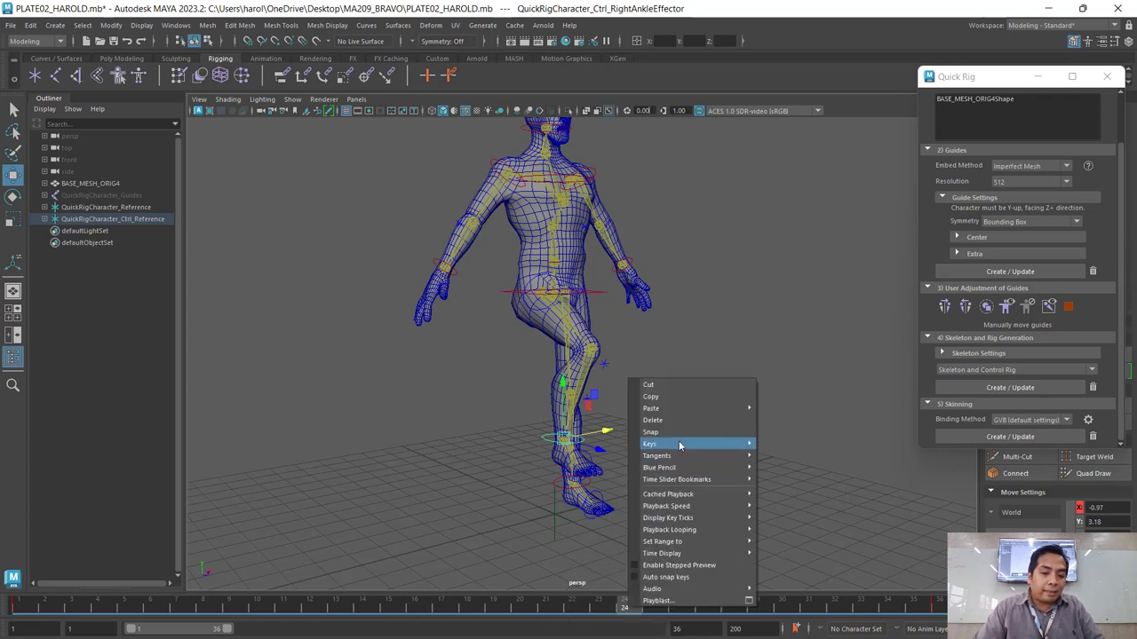
mouse_move(675, 407)
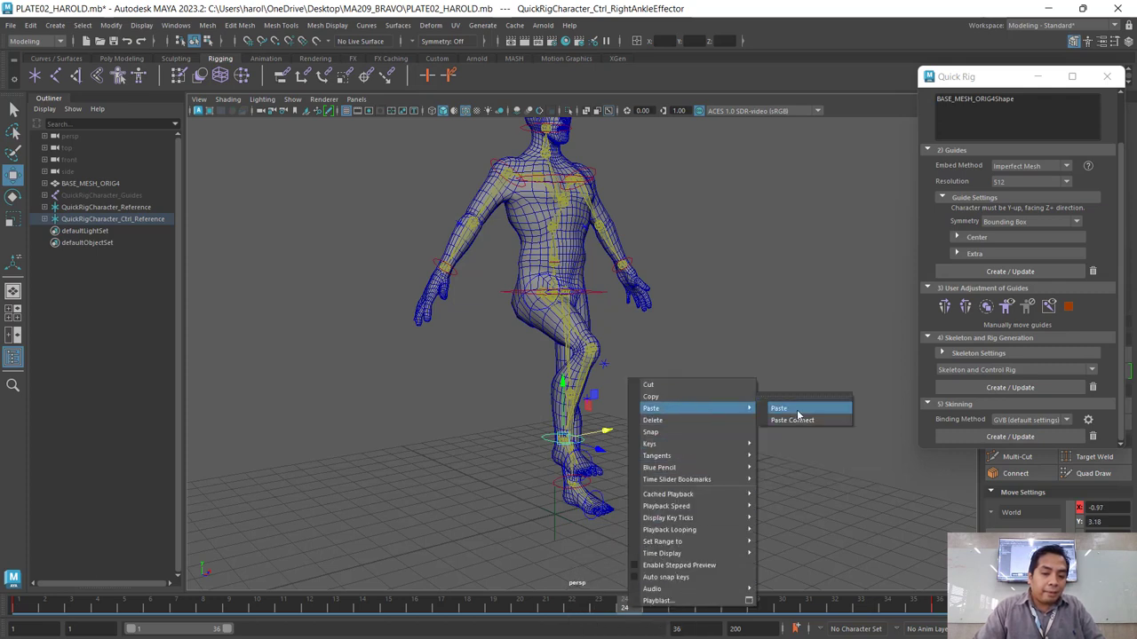
click(797, 409)
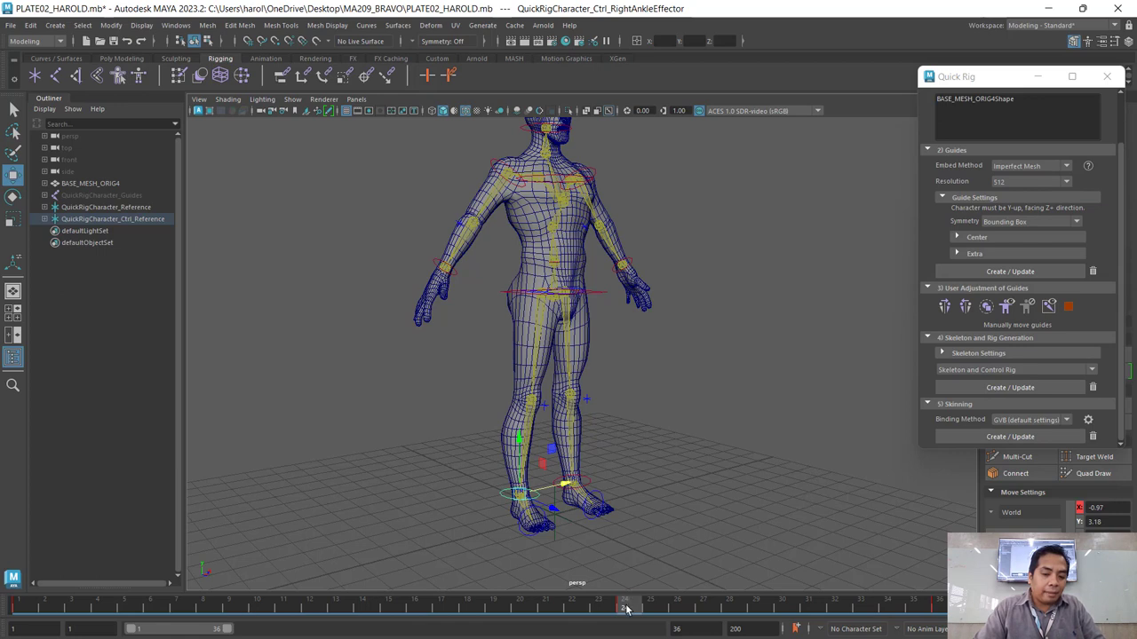
mouse_move(625, 609)
mouse_down()
mouse_move(577, 618)
mouse_move(1, 600)
mouse_up()
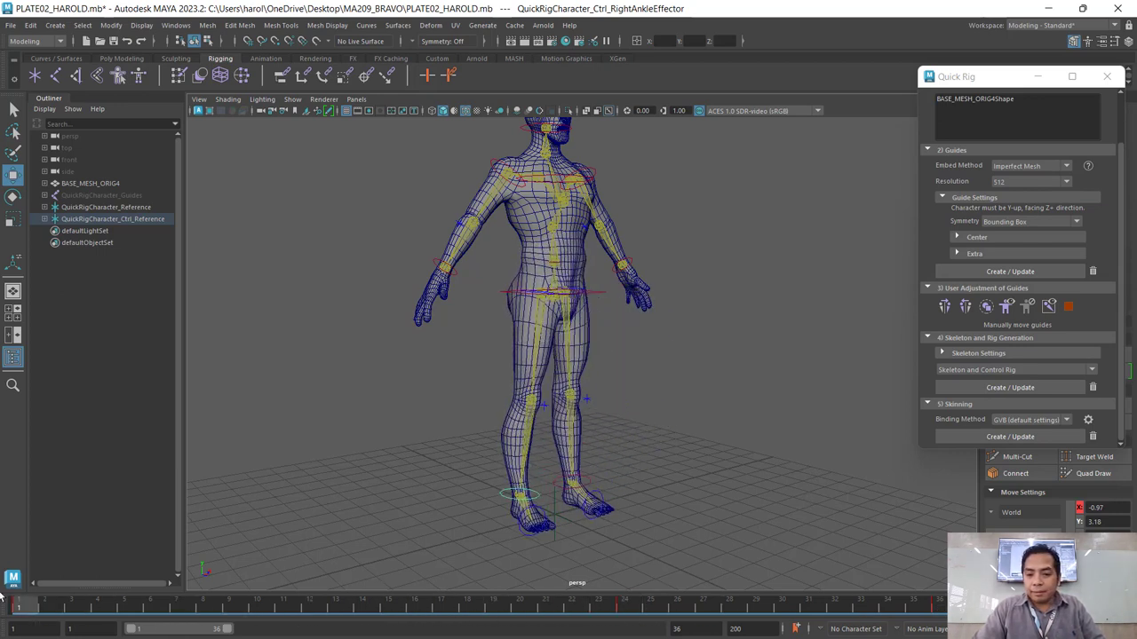
key(alt+v)
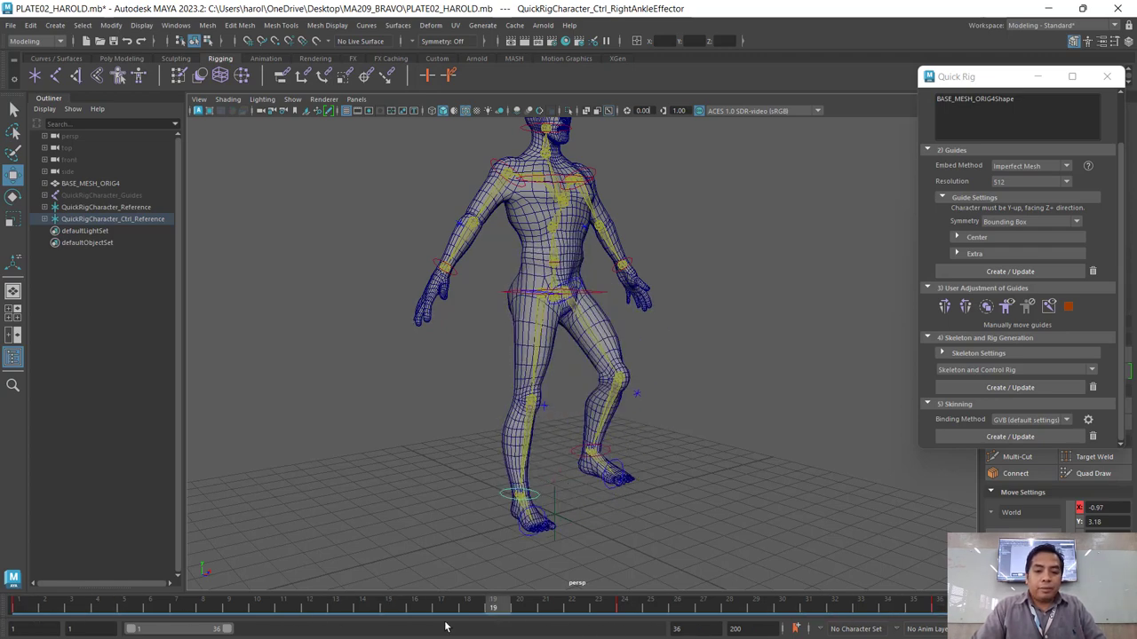
key(Escape)
key(alt+shift+v)
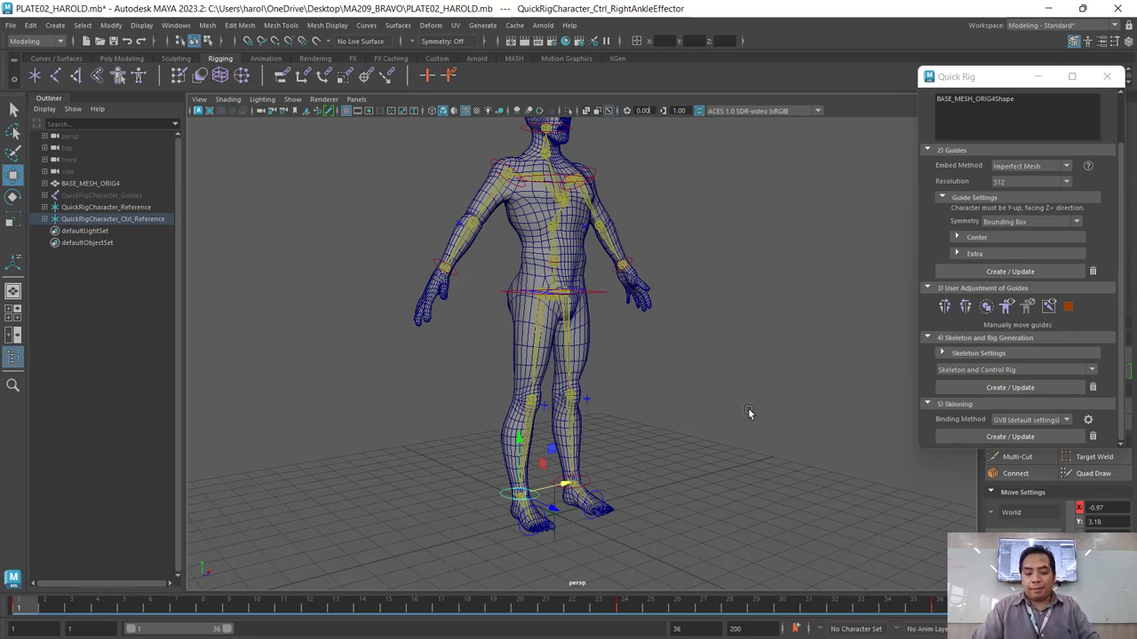
scroll(705, 389, up, 2)
scroll(675, 410, up, 3)
scroll(619, 431, up, 3)
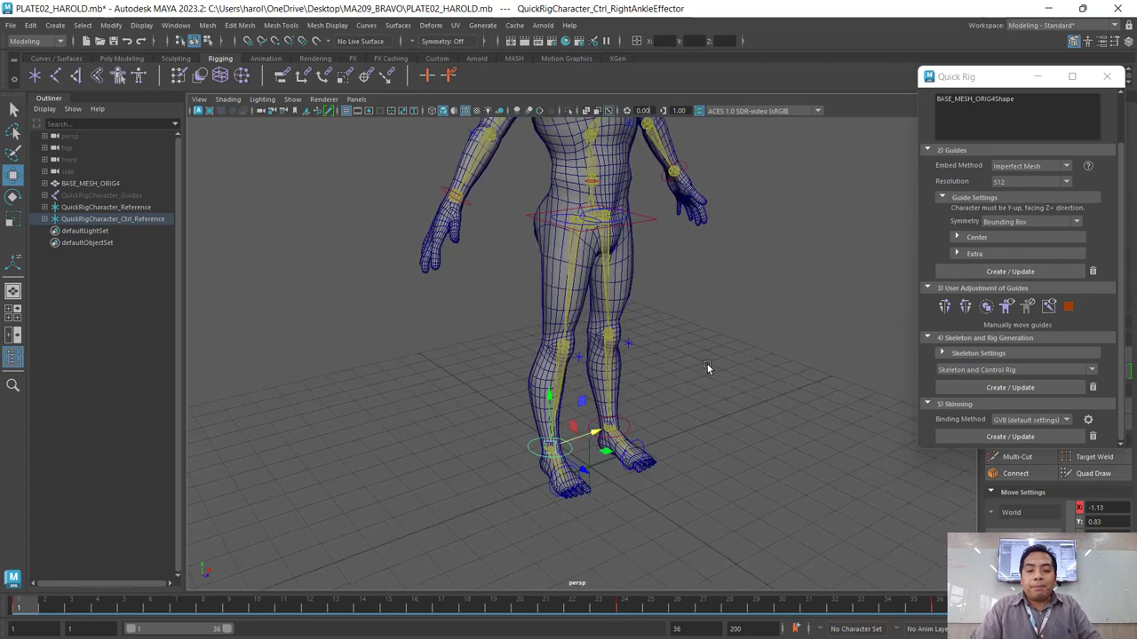
scroll(707, 364, up, 3)
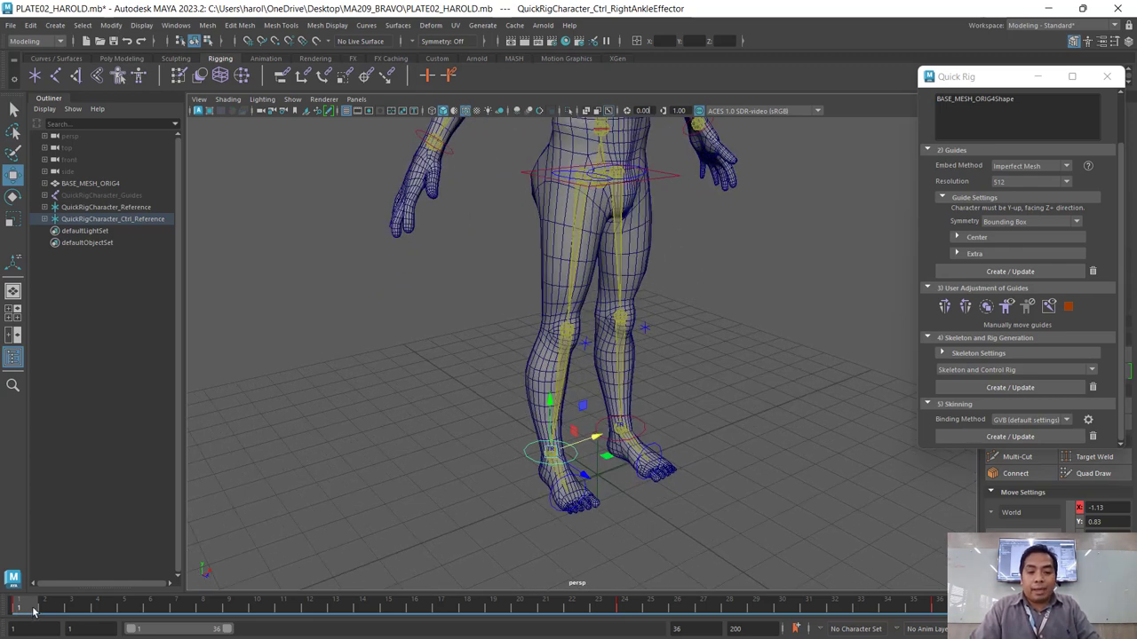
mouse_move(31, 611)
mouse_down()
mouse_move(550, 632)
mouse_move(18, 632)
mouse_up()
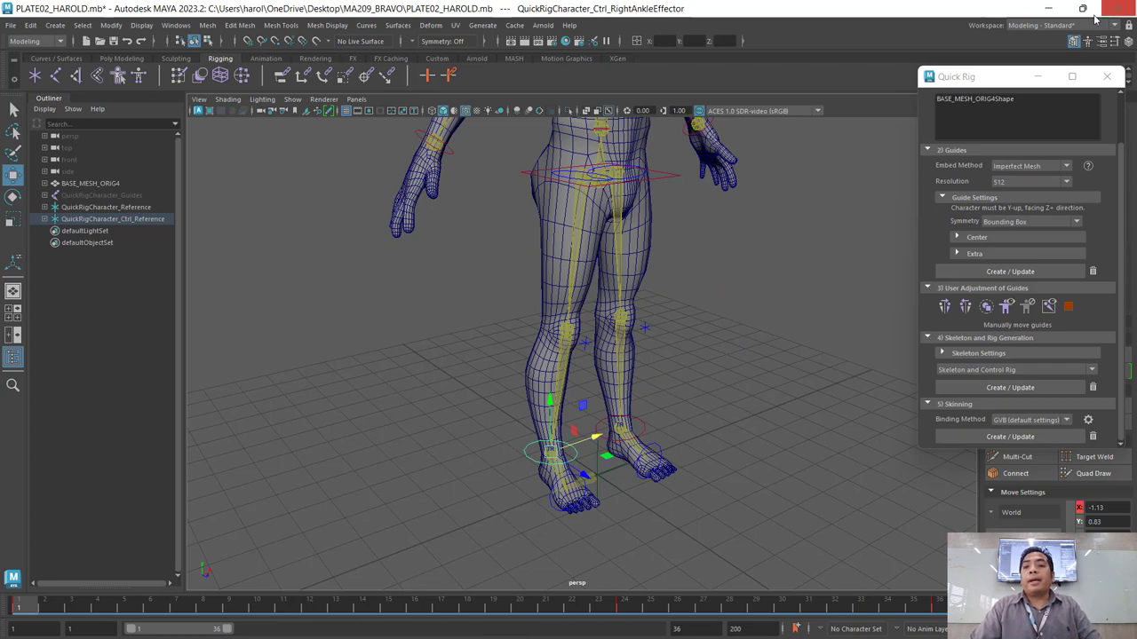
Close the Quick Rig tool, select the BASE_MESH_ORIG4 mesh, and orbit around it.
click(1107, 77)
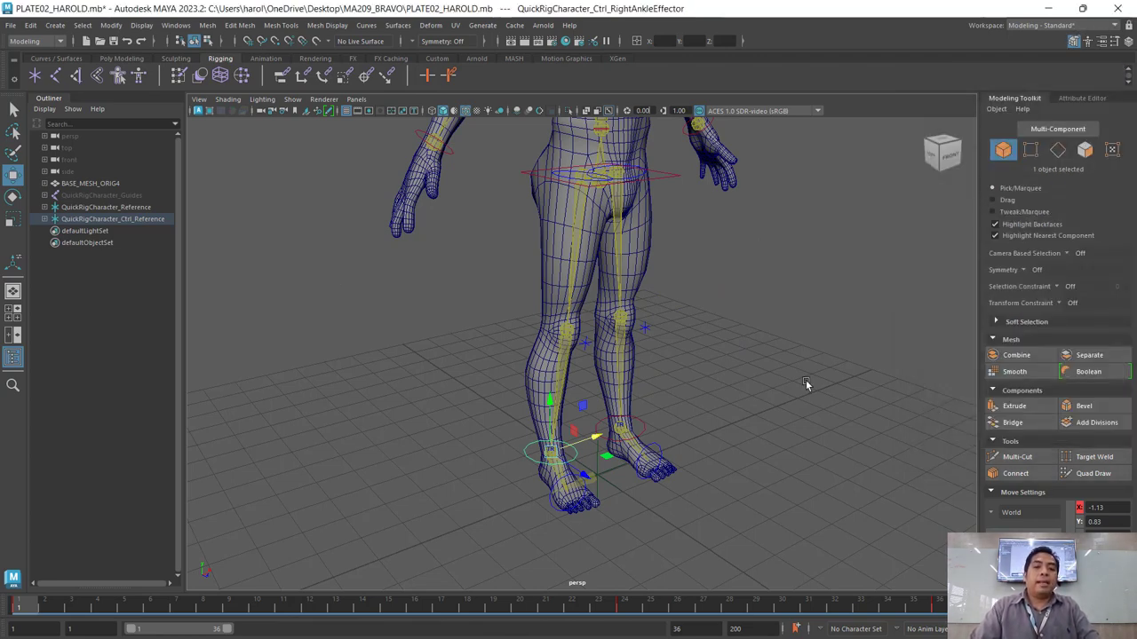
click(550, 209)
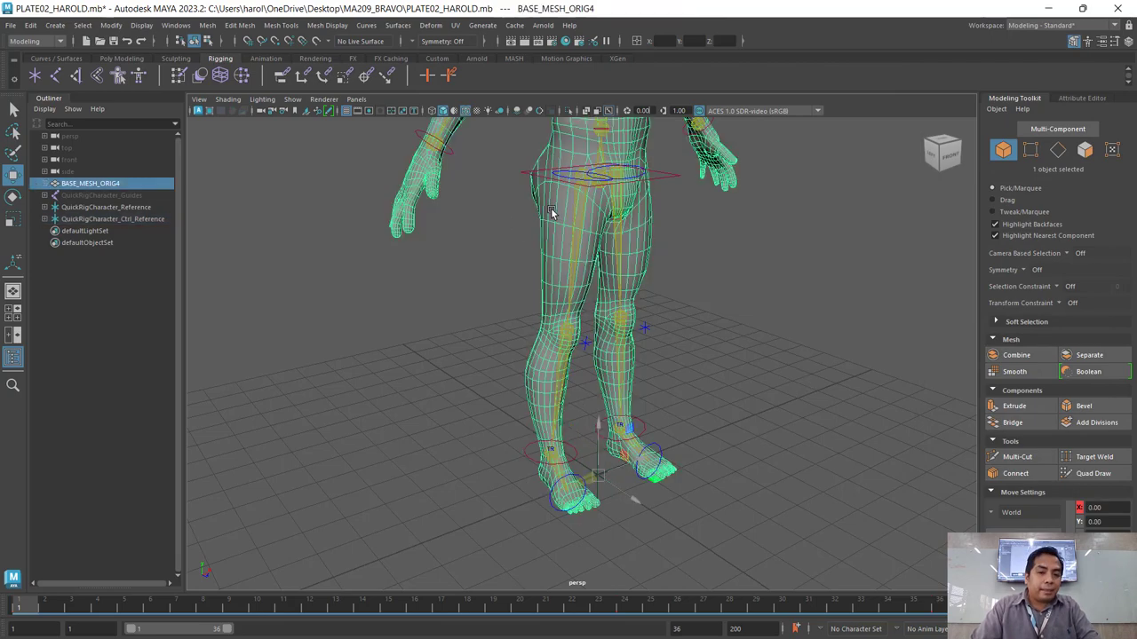
mouse_move(579, 232)
alt+middle_down()
mouse_move(764, 333)
mouse_move(766, 381)
alt+middle_up()
mouse_move(766, 381)
alt+mouse_down()
mouse_move(657, 376)
mouse_move(769, 398)
mouse_move(761, 379)
mouse_move(671, 351)
alt+mouse_up()
scroll(639, 302, up, 2)
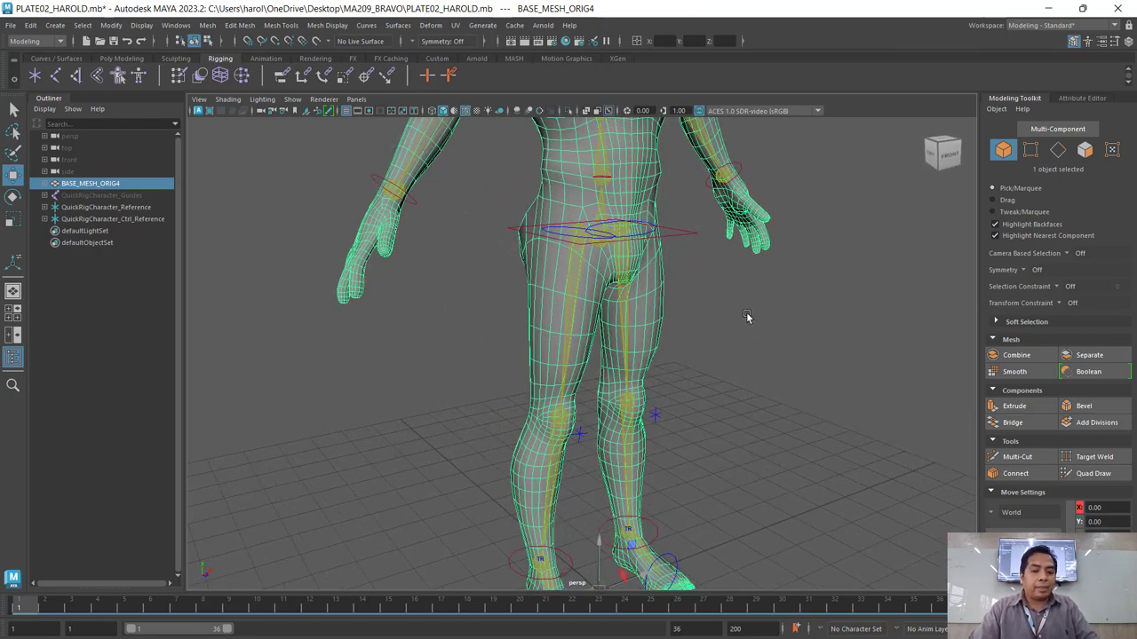
alt+drag(746, 313, 735, 320)
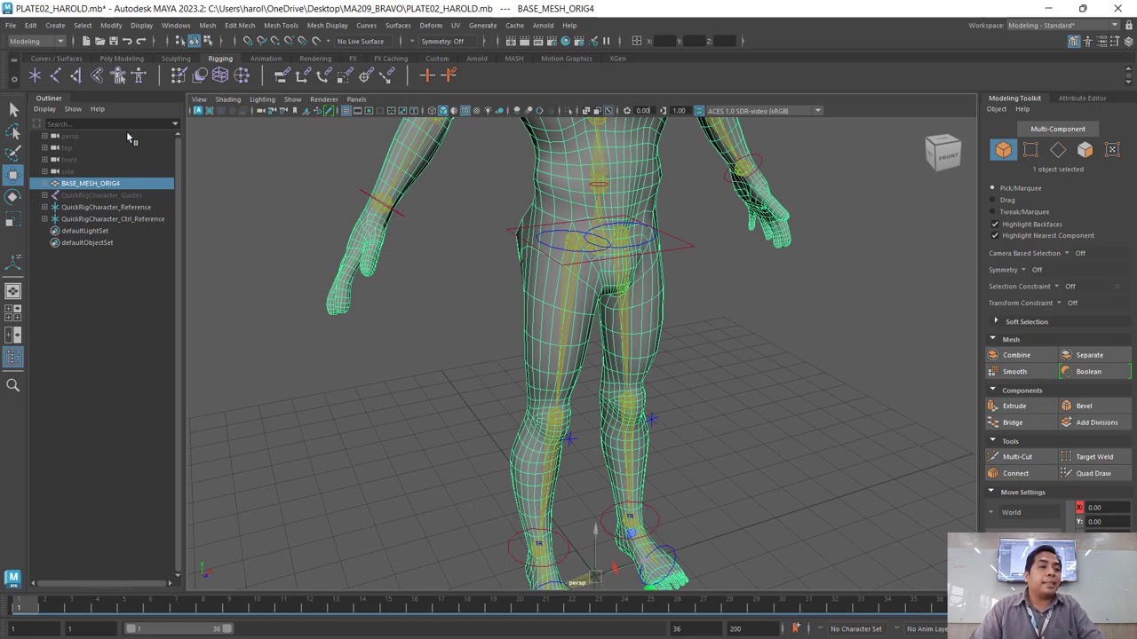
Change the menu set dropdown from Modeling to Rigging.
click(49, 42)
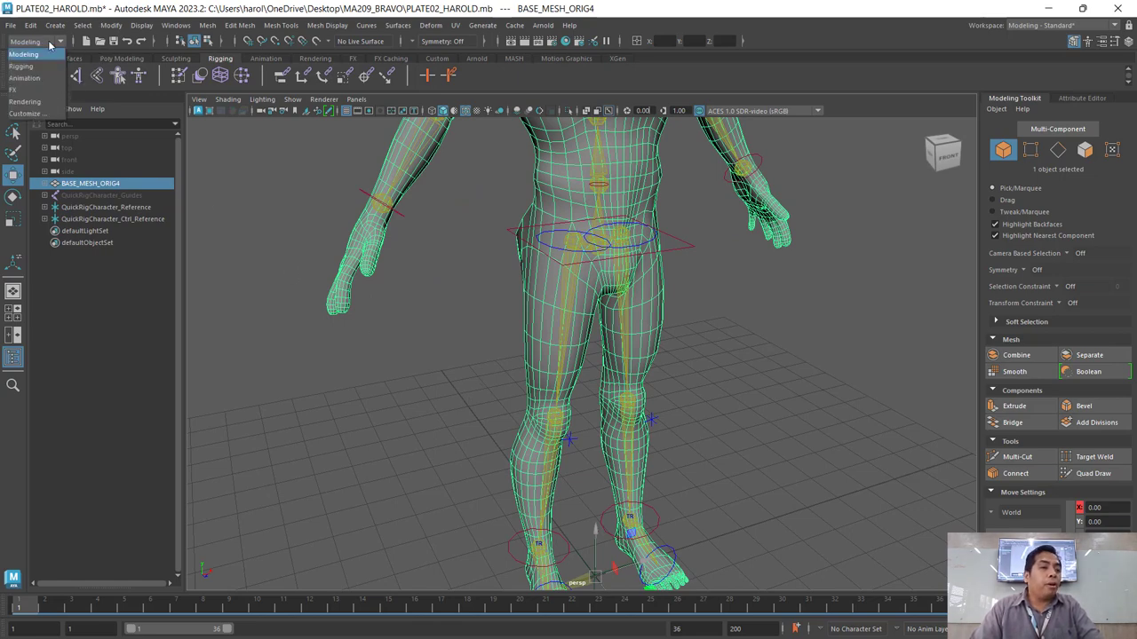
click(51, 67)
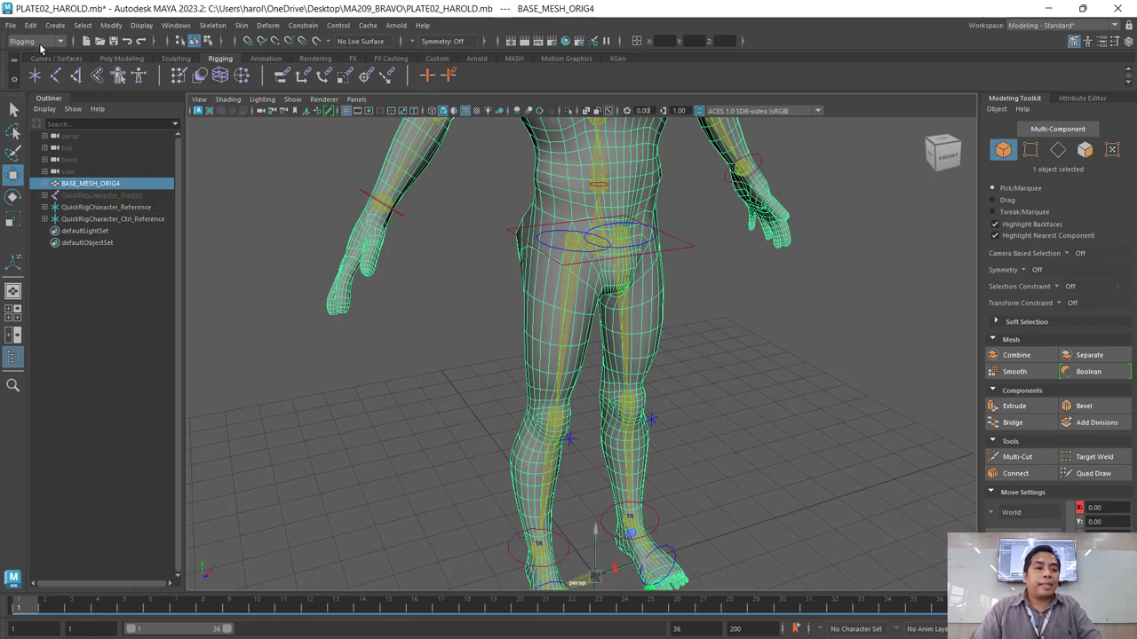
click(43, 43)
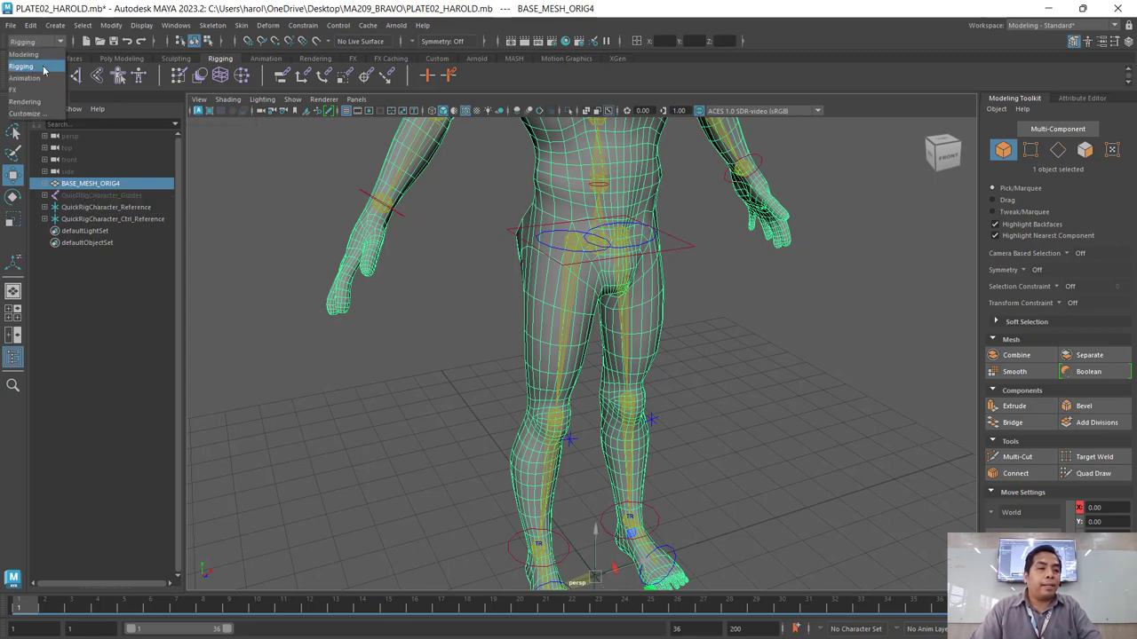
click(43, 67)
click(284, 191)
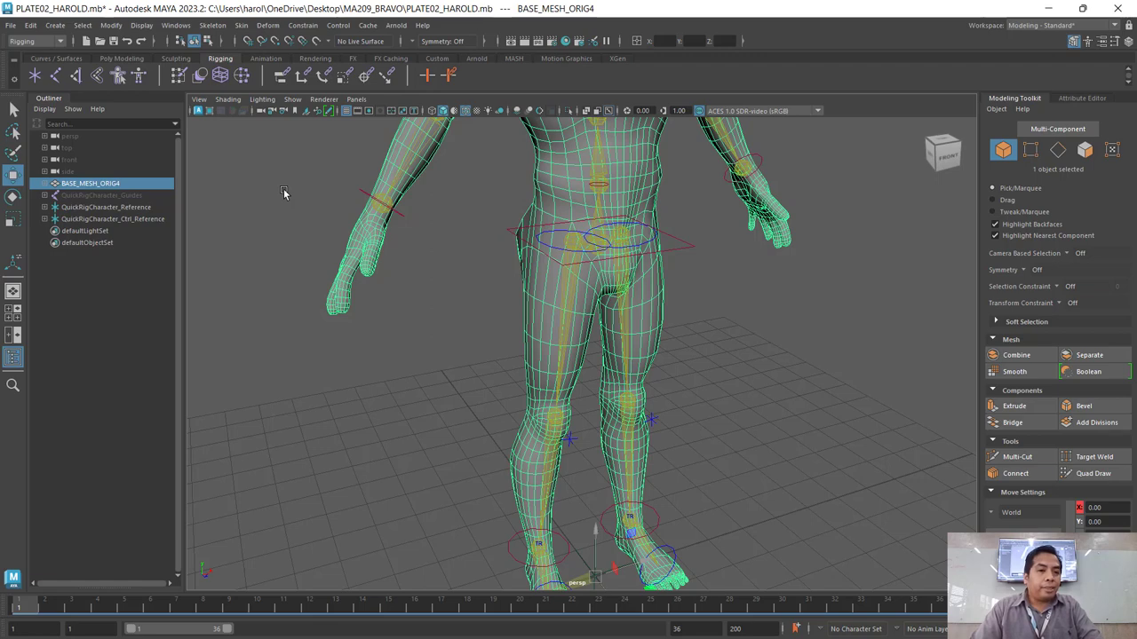
click(284, 192)
click(284, 191)
click(557, 154)
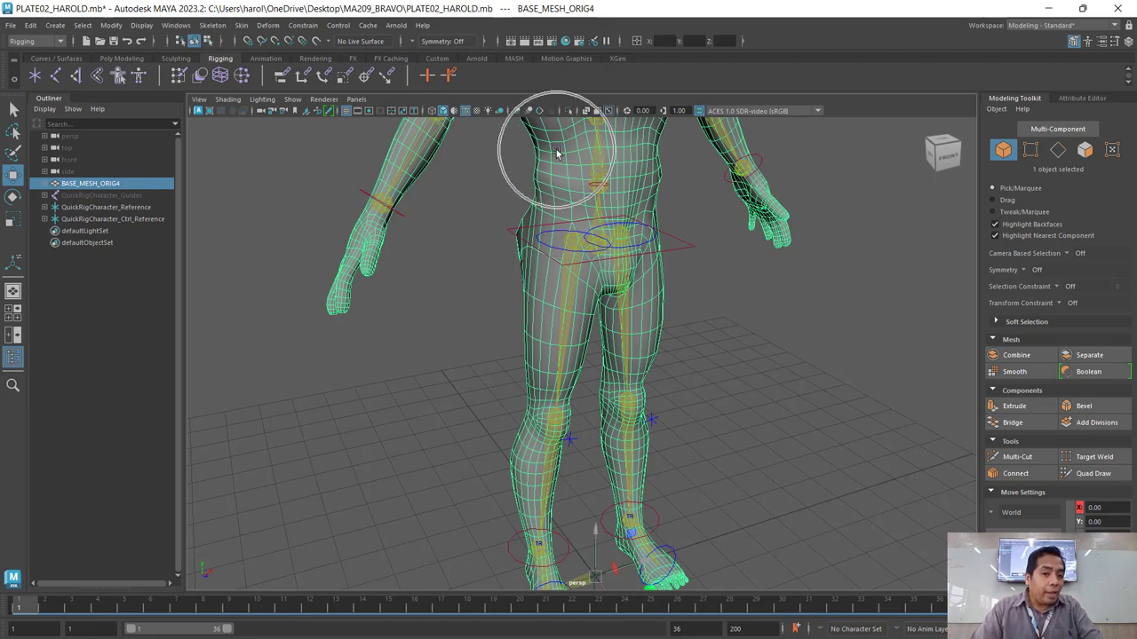
Launch Skin > Paint Skin Weights from its option box so the Tool Settings window appears.
click(242, 26)
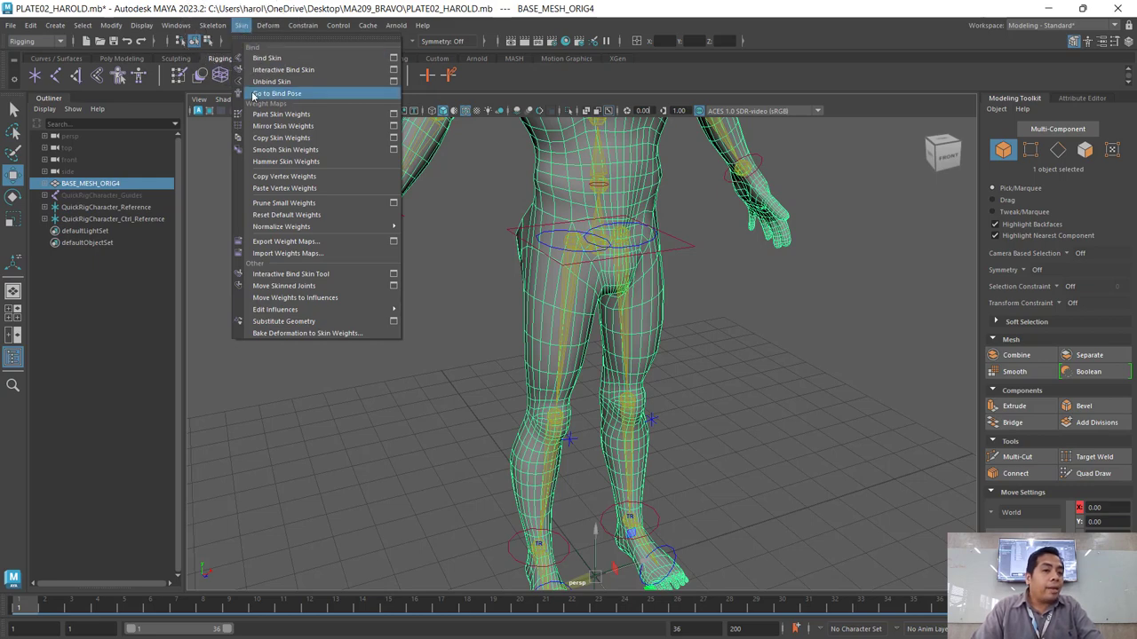
click(394, 115)
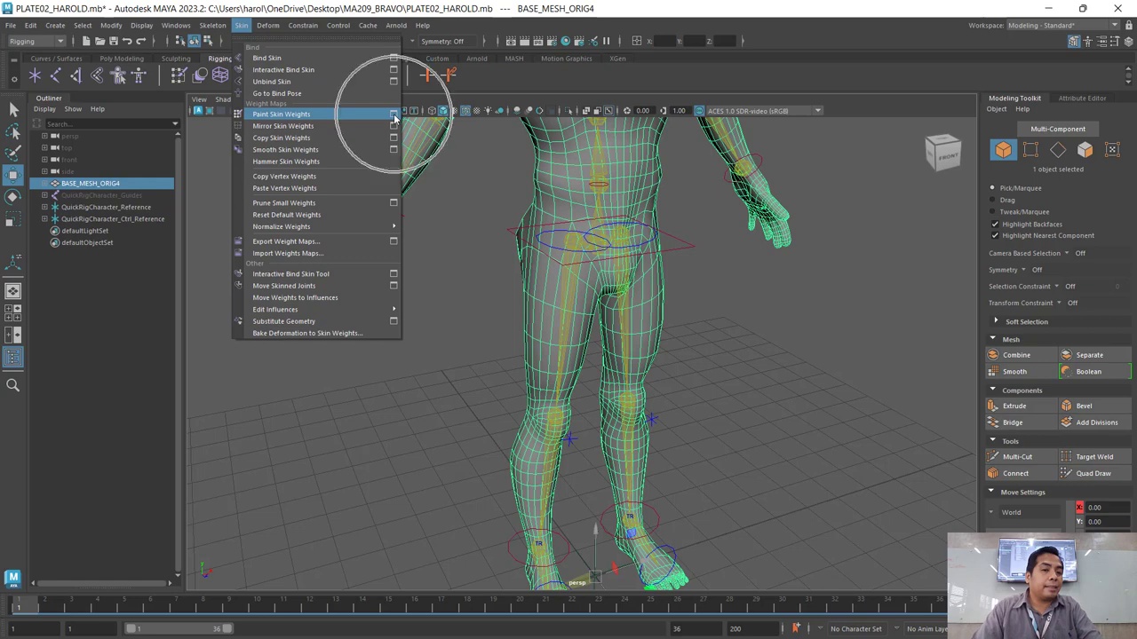
click(394, 116)
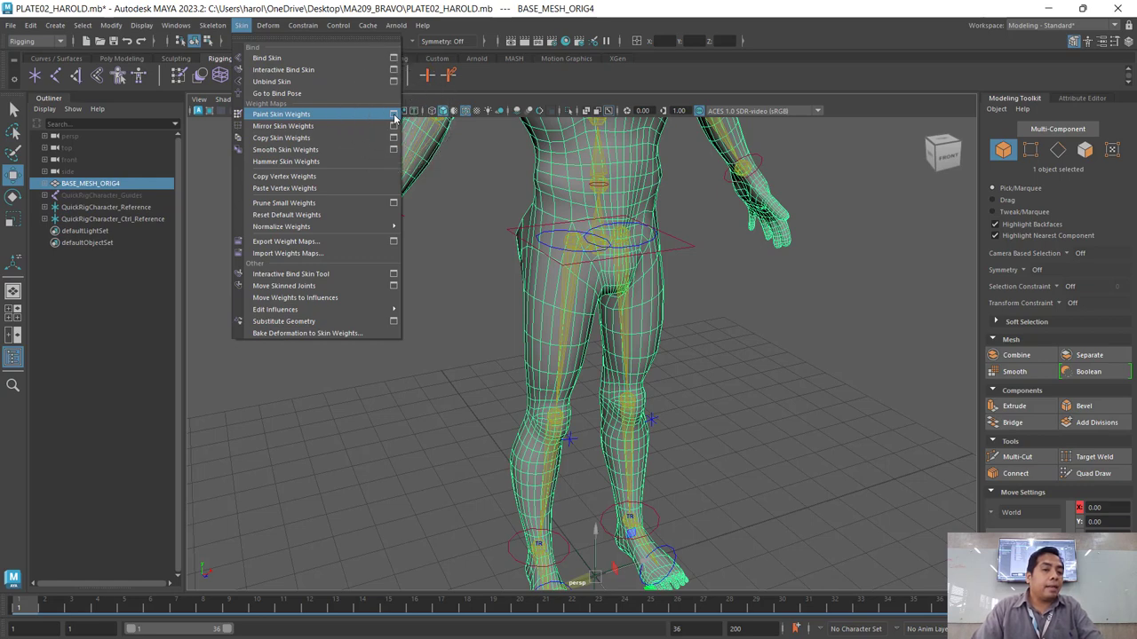
click(393, 117)
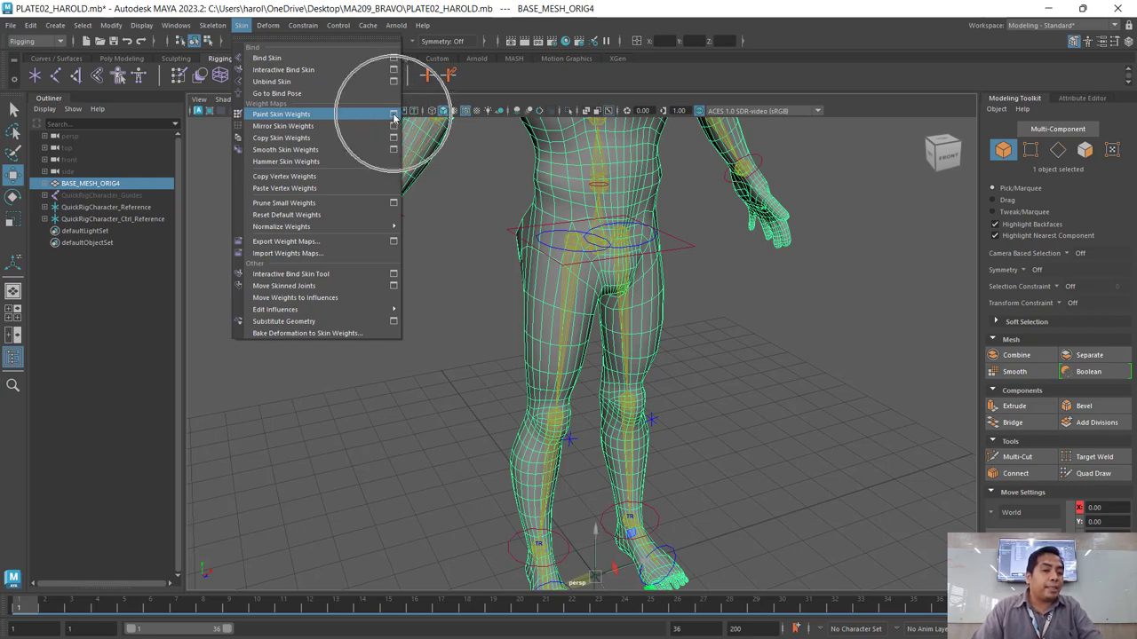
click(394, 117)
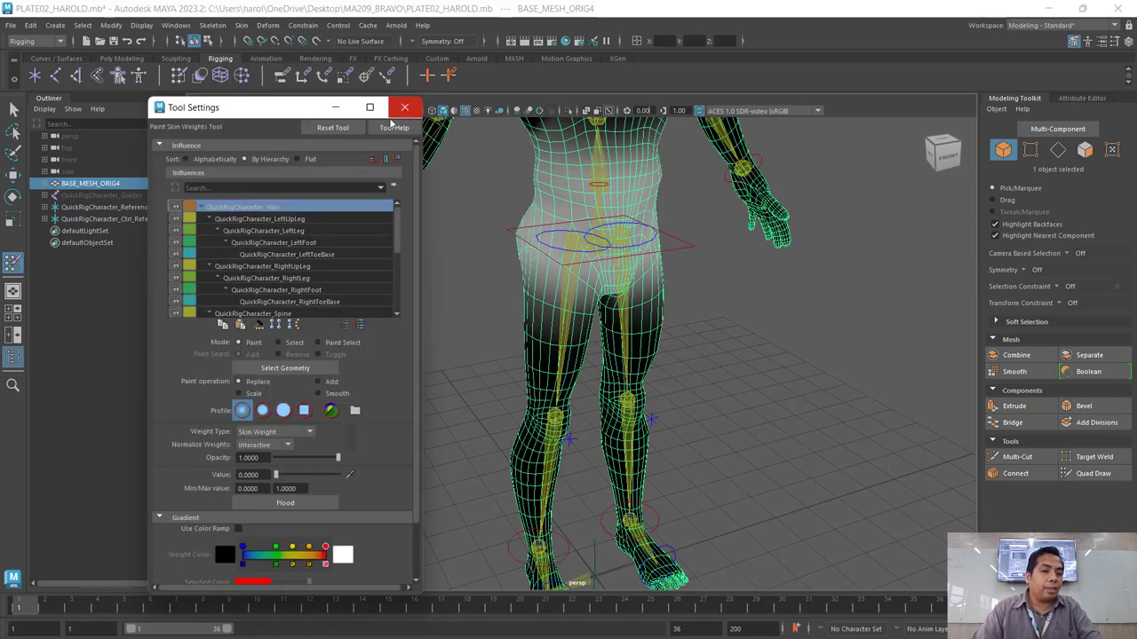
Move the Paint Skin Weights settings window to the right and reframe the character.
alt+drag(866, 313, 792, 332)
drag(250, 106, 949, 68)
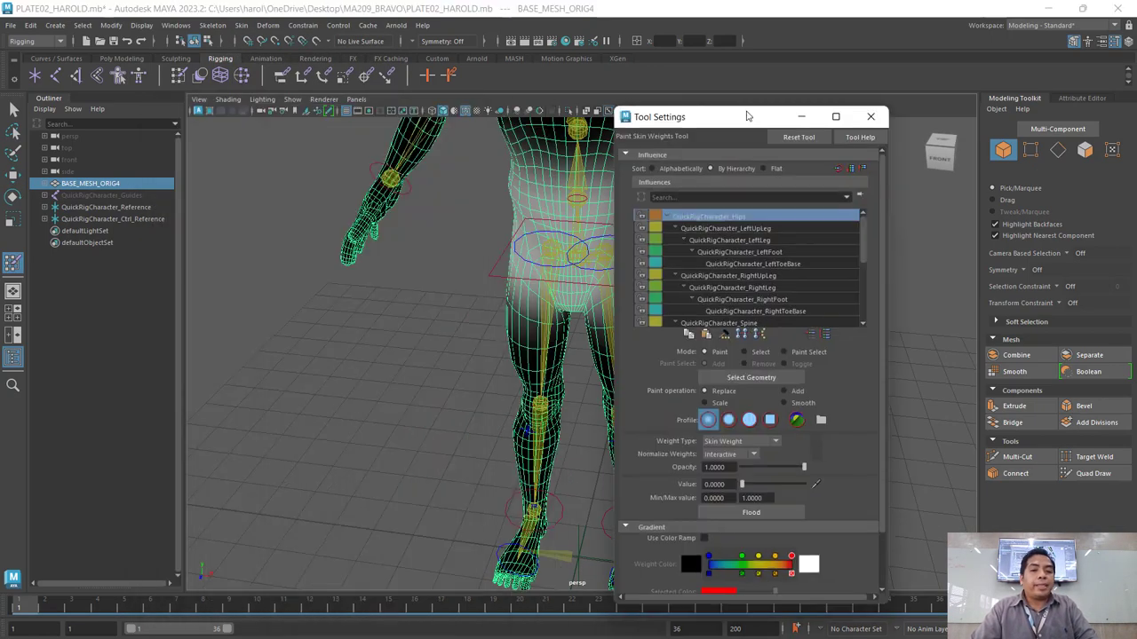
alt+middle_drag(776, 362, 693, 386)
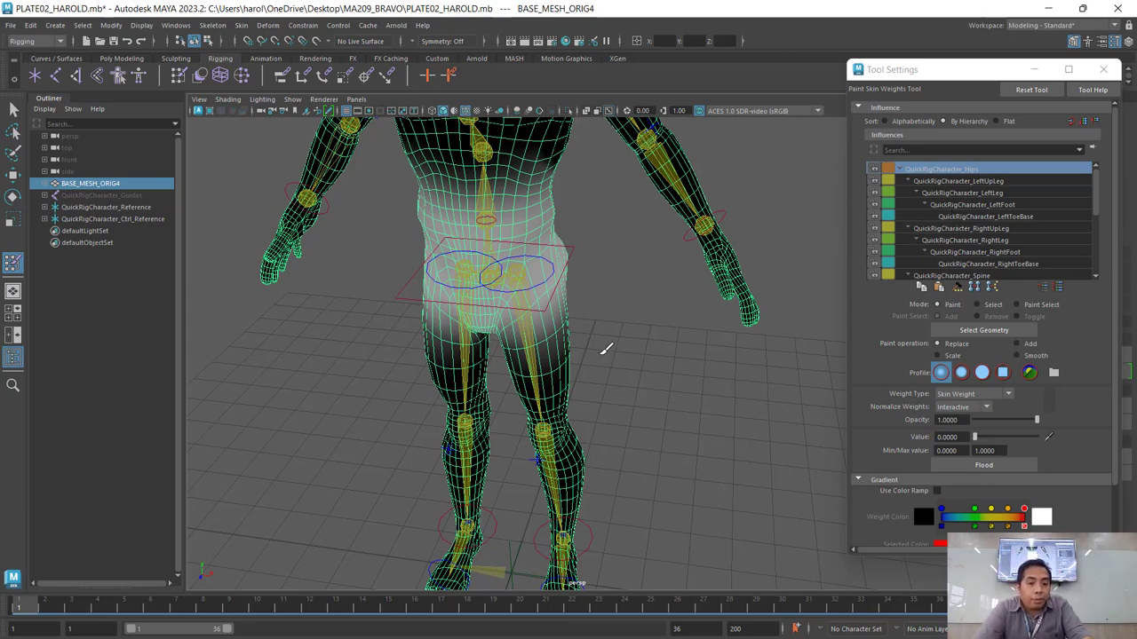
mouse_move(604, 347)
alt+mouse_down()
mouse_move(339, 340)
mouse_move(294, 297)
mouse_move(563, 337)
mouse_move(525, 227)
alt+mouse_up()
scroll(525, 227, up, 3)
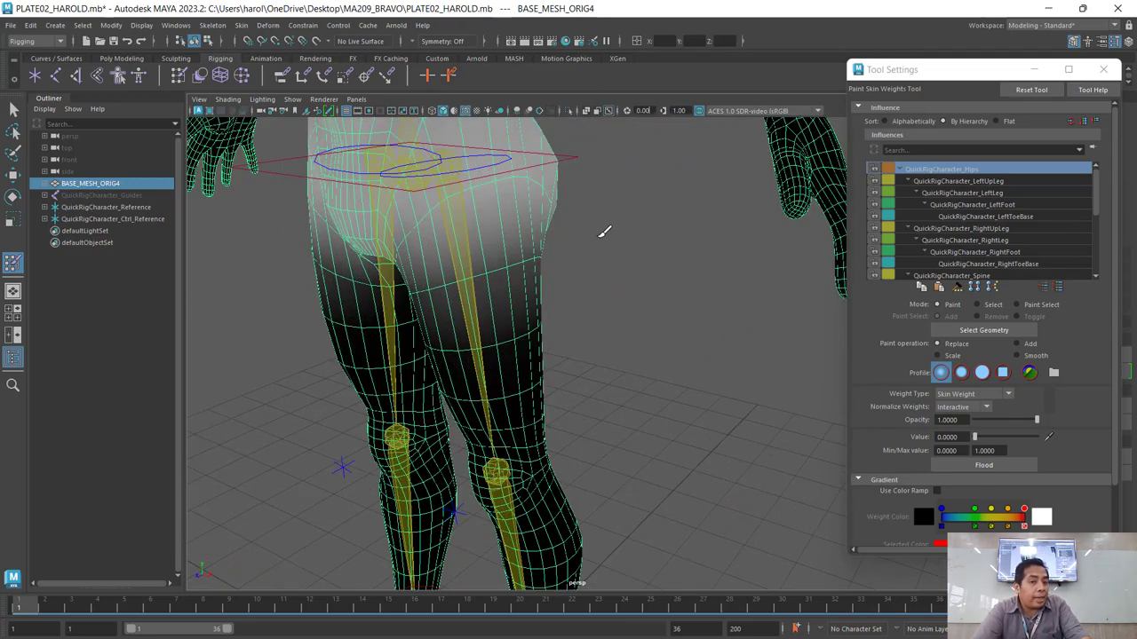
scroll(609, 234, down, 2)
scroll(634, 338, down, 1)
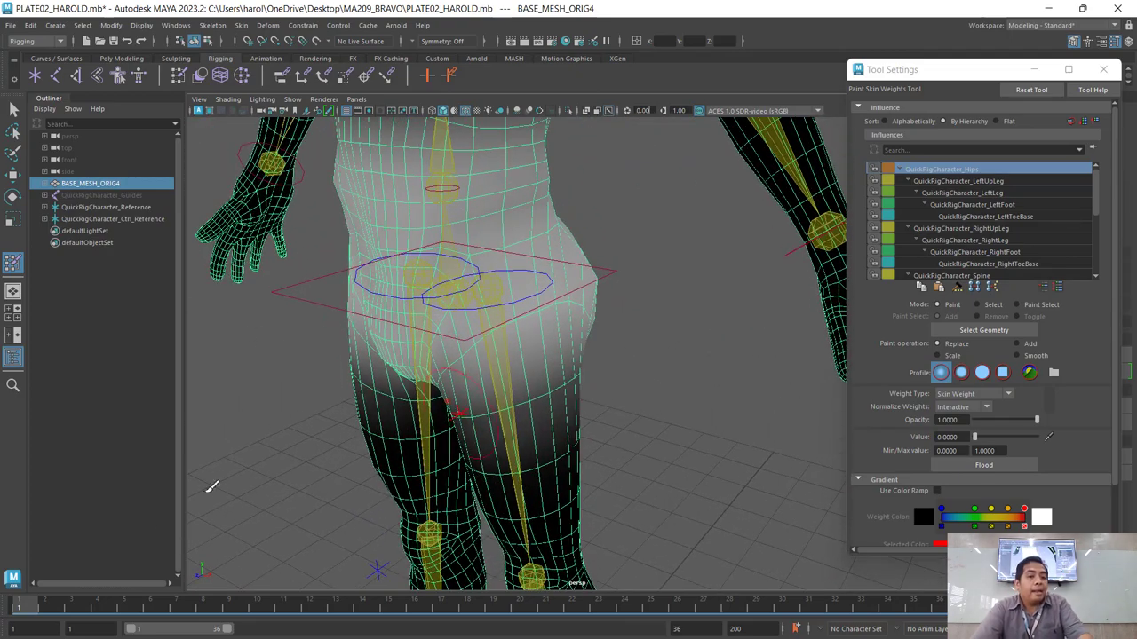
Scrub from frame 1 to frame 12 and zoom in on the raised leg's hip joint.
click(23, 609)
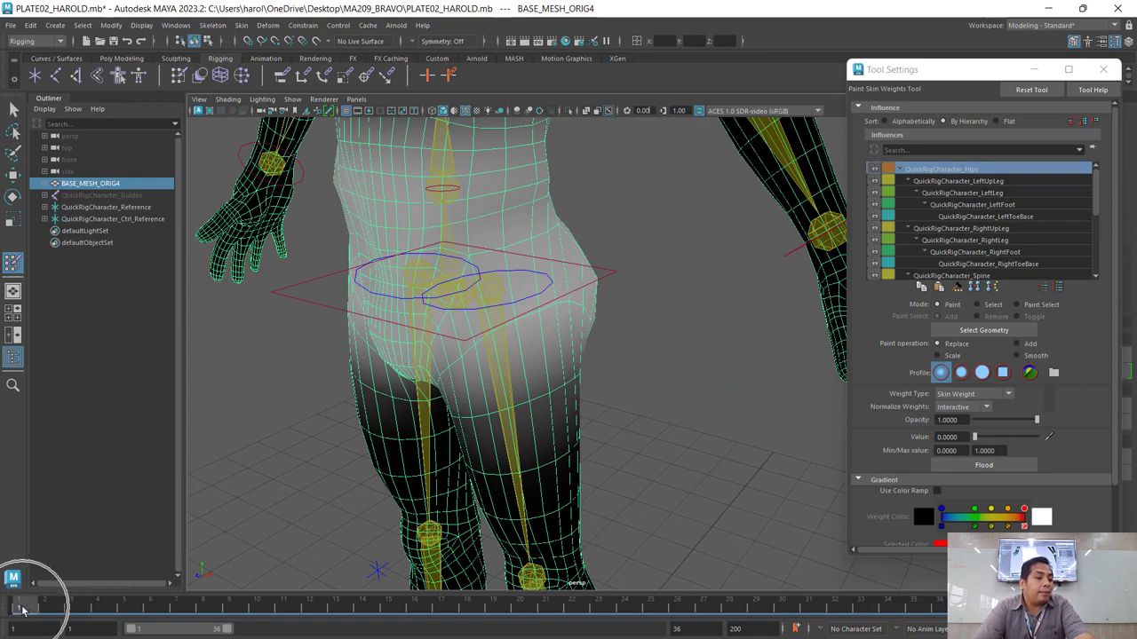
mouse_move(23, 609)
mouse_down()
mouse_move(372, 609)
mouse_move(6, 600)
mouse_move(309, 609)
mouse_up()
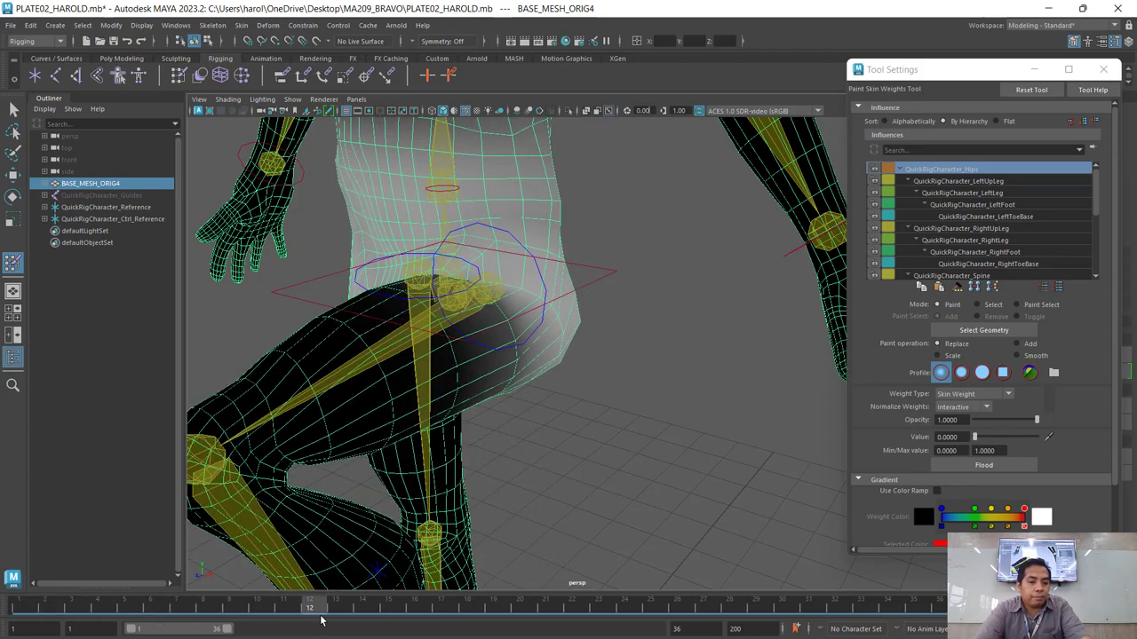
alt+drag(630, 388, 551, 403)
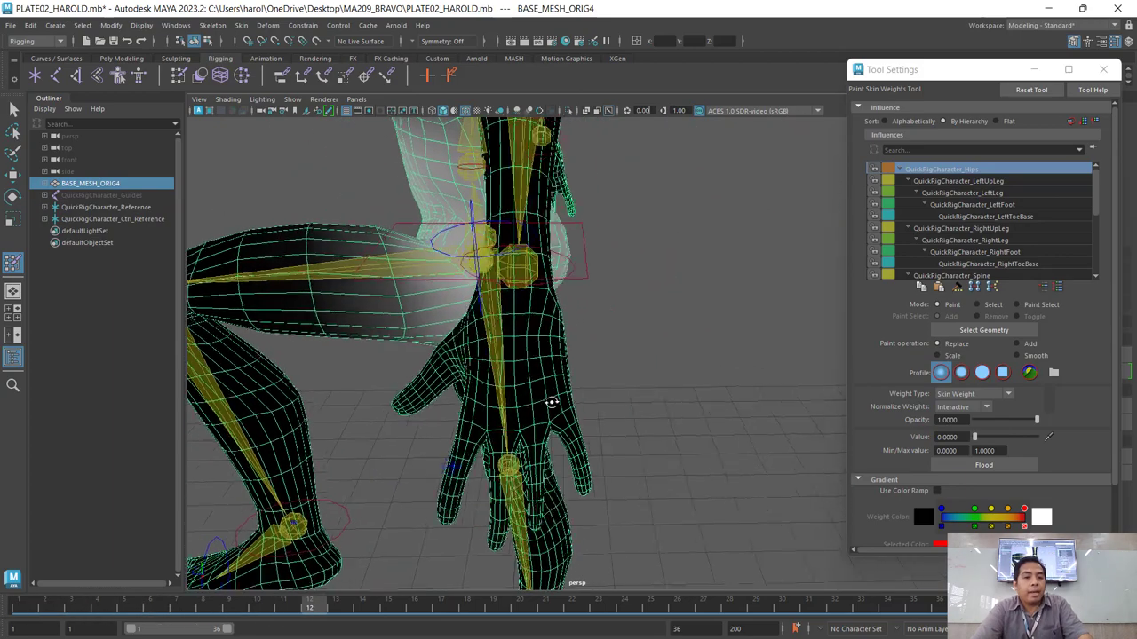
scroll(497, 266, up, 2)
scroll(462, 258, up, 2)
scroll(436, 266, up, 3)
scroll(461, 256, up, 3)
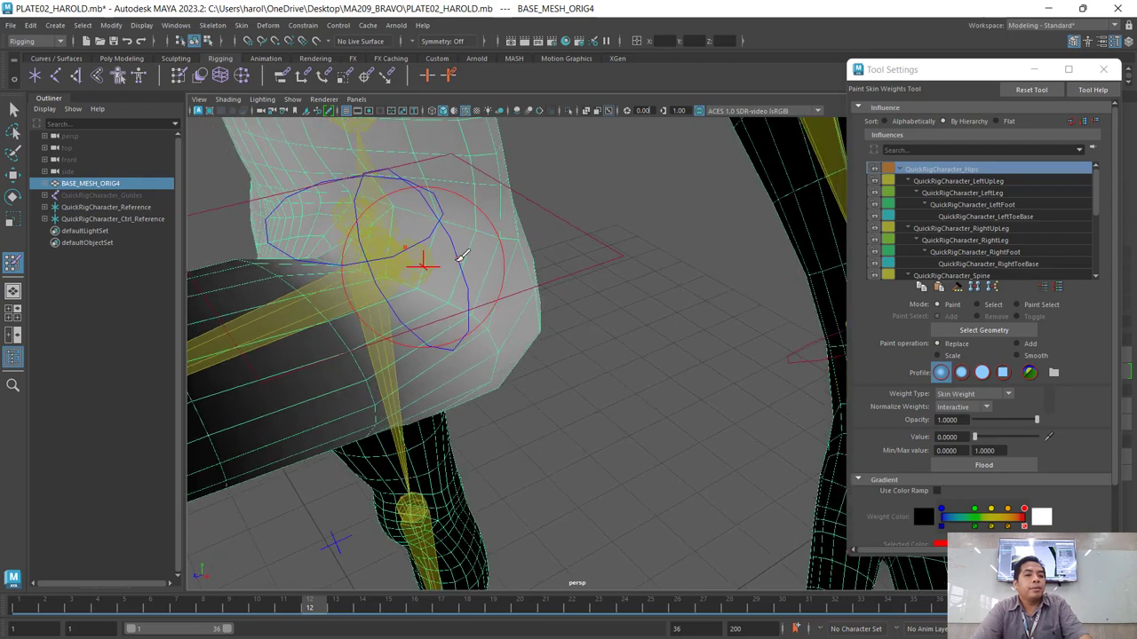
alt+middle_drag(461, 256, 488, 321)
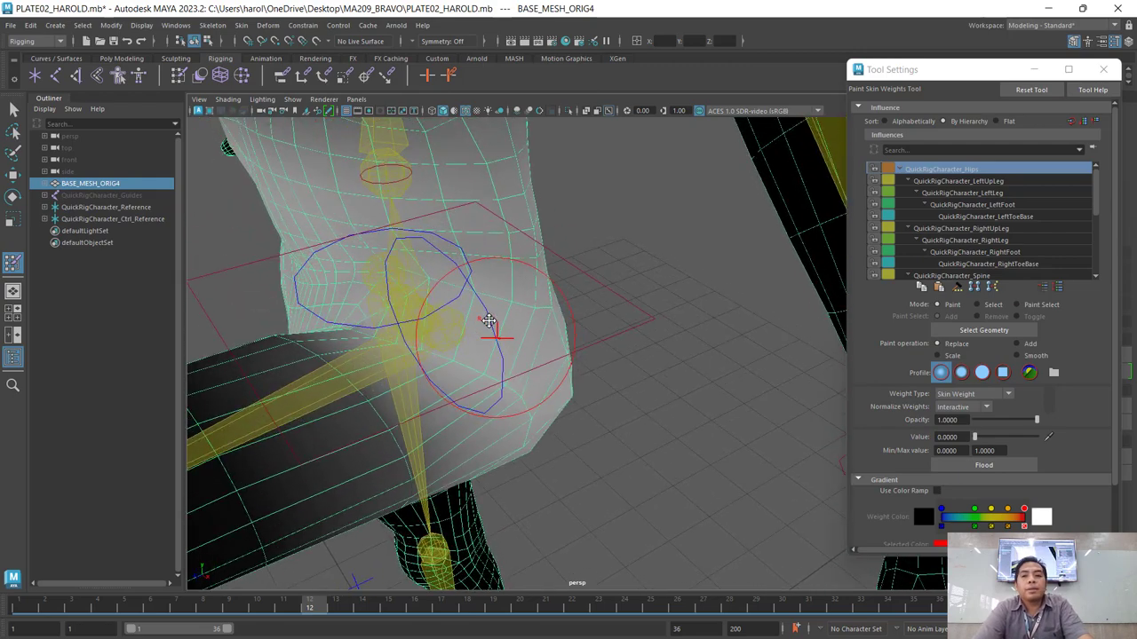
Orbit to the raised leg's hip and enlarge the skin-weight paint brush with B+drag.
click(60, 42)
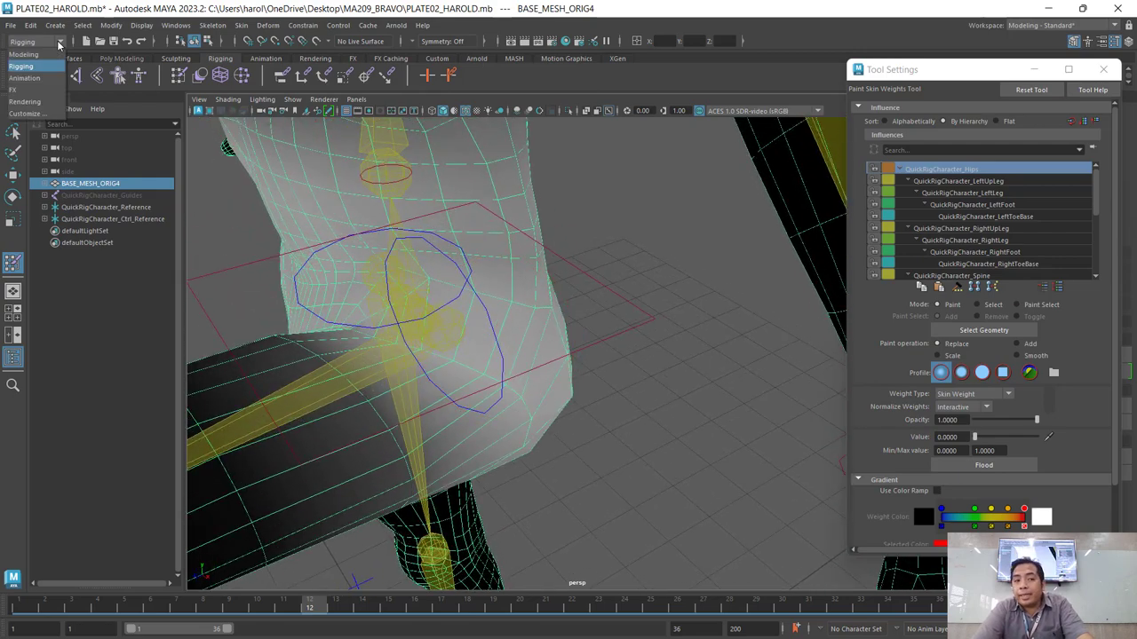
click(60, 42)
click(59, 41)
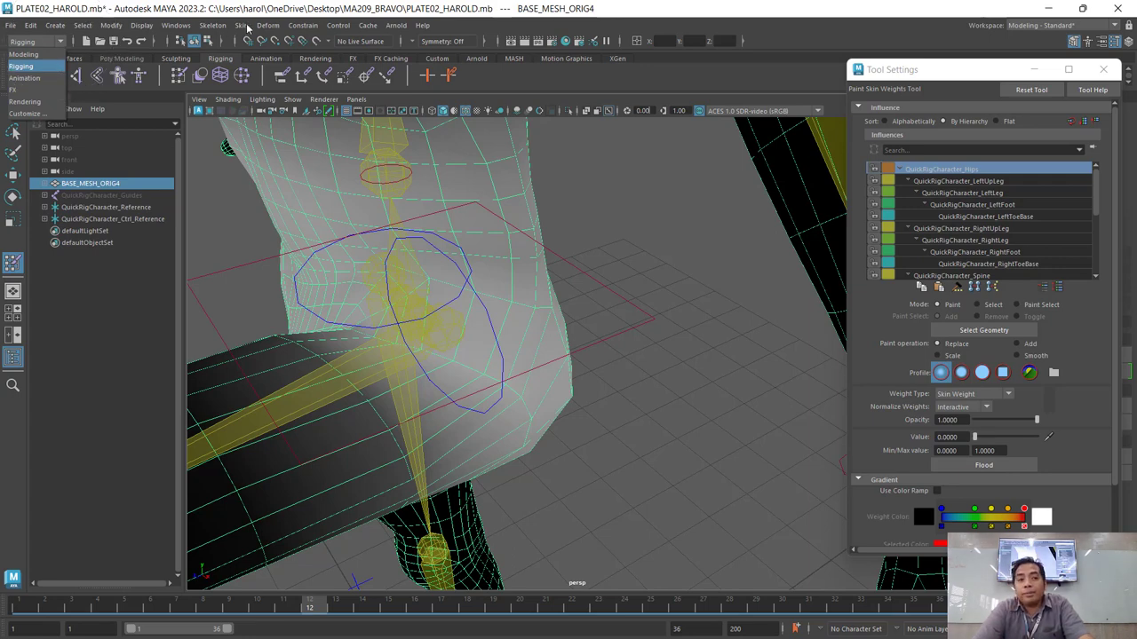
click(243, 25)
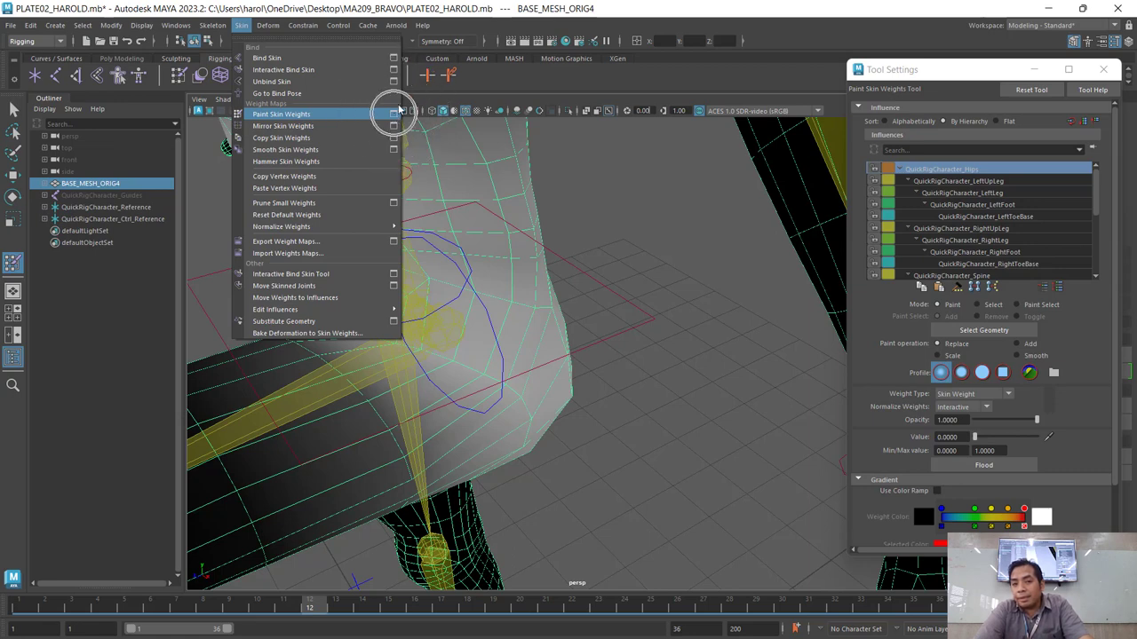
click(437, 4)
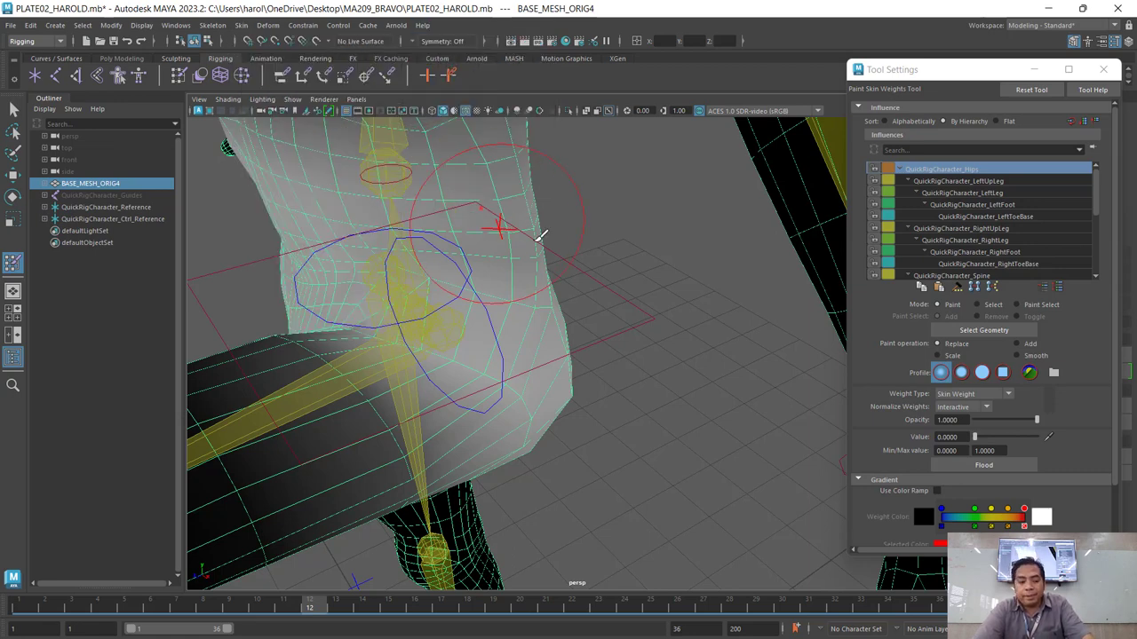
mouse_move(617, 281)
alt+mouse_down()
mouse_move(600, 280)
mouse_move(574, 364)
alt+mouse_up()
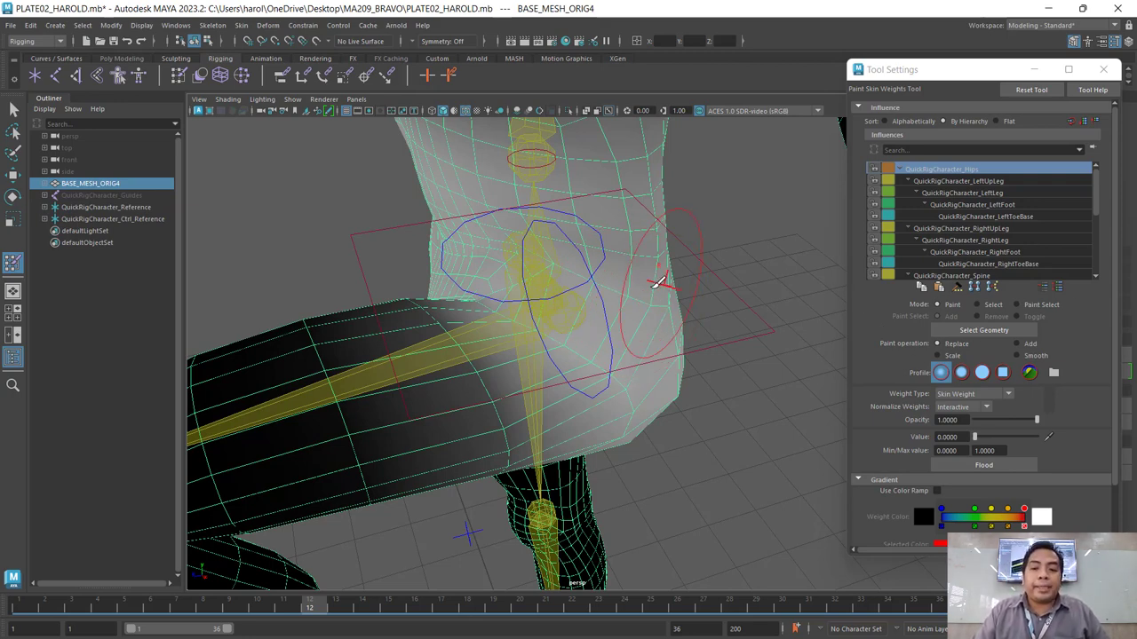
drag(593, 271, 622, 255)
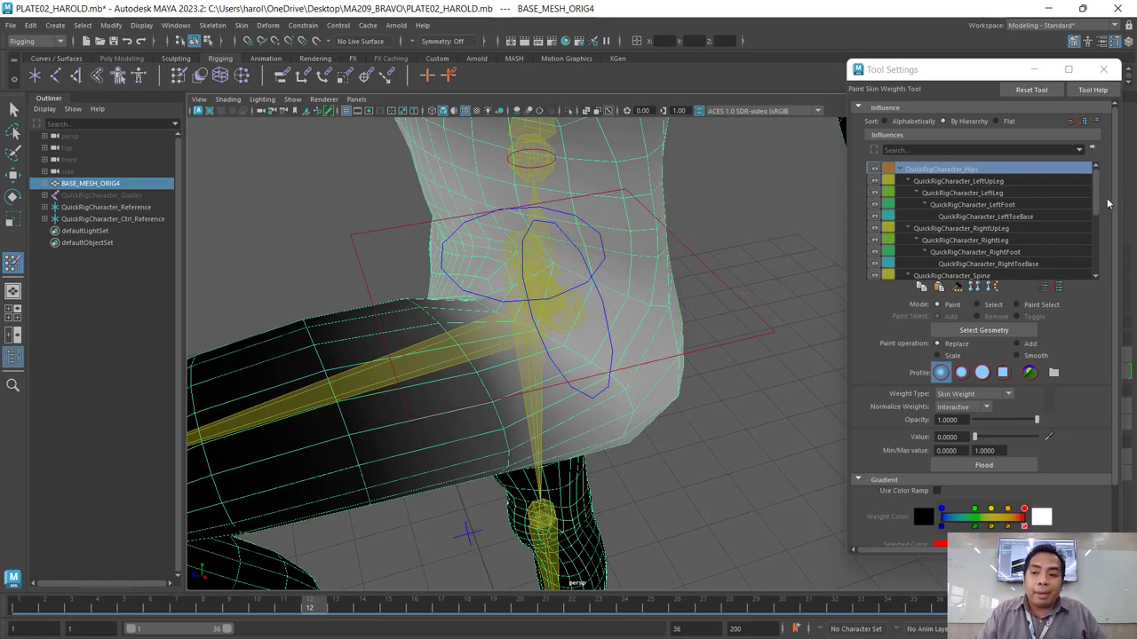
Set the Paint Skin Weights brush Radius(U) to 0.25 under the Stroke settings.
scroll(1066, 284, down, 3)
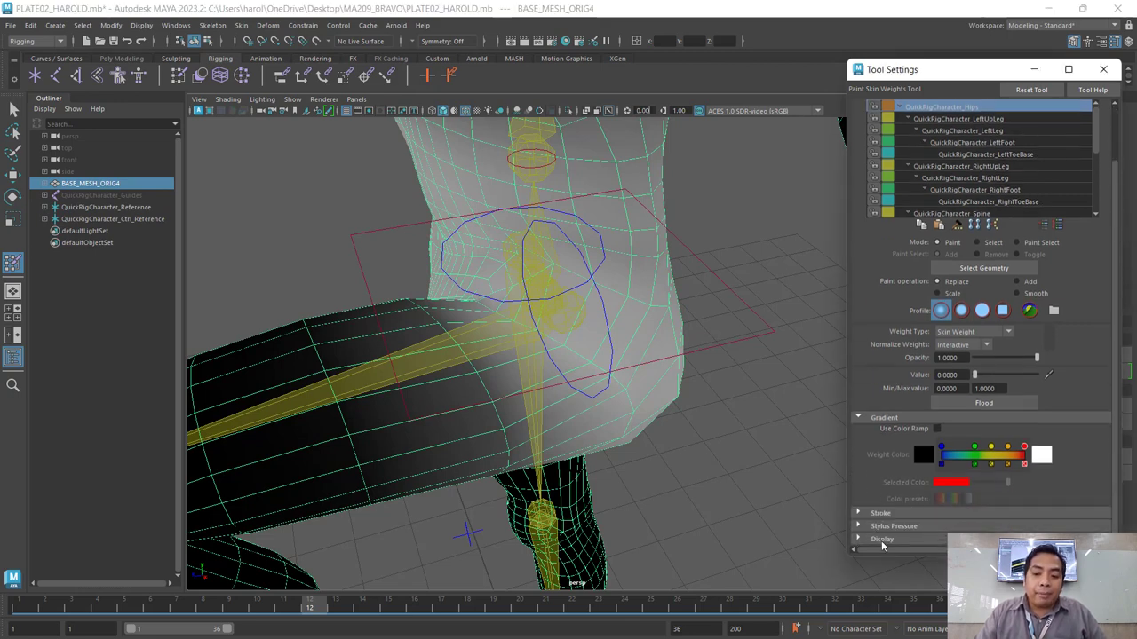
click(882, 514)
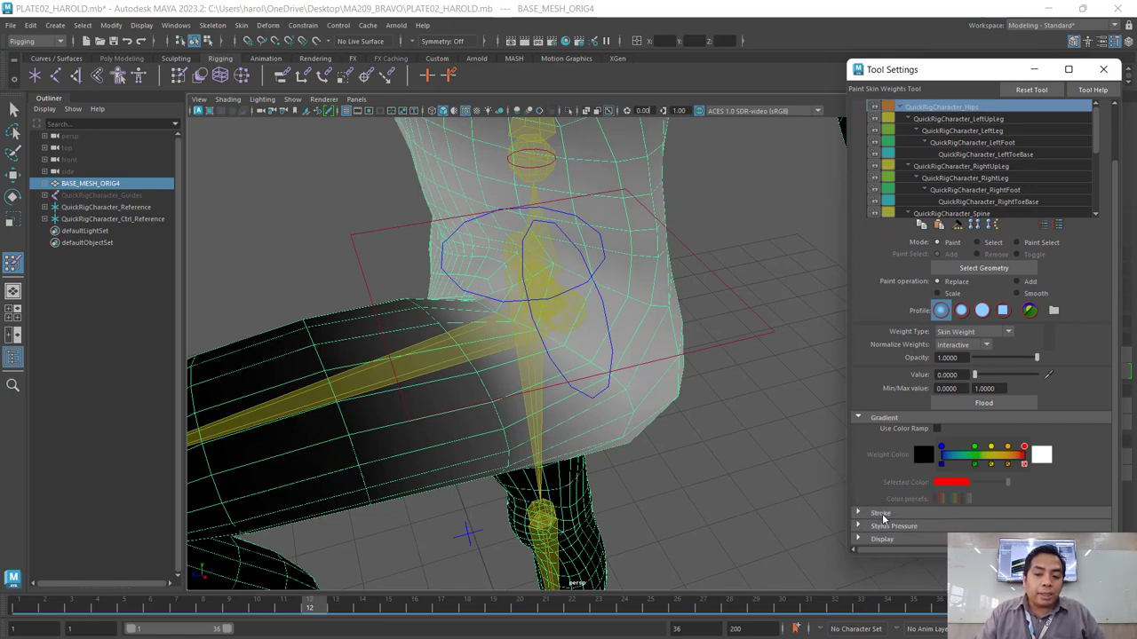
click(882, 514)
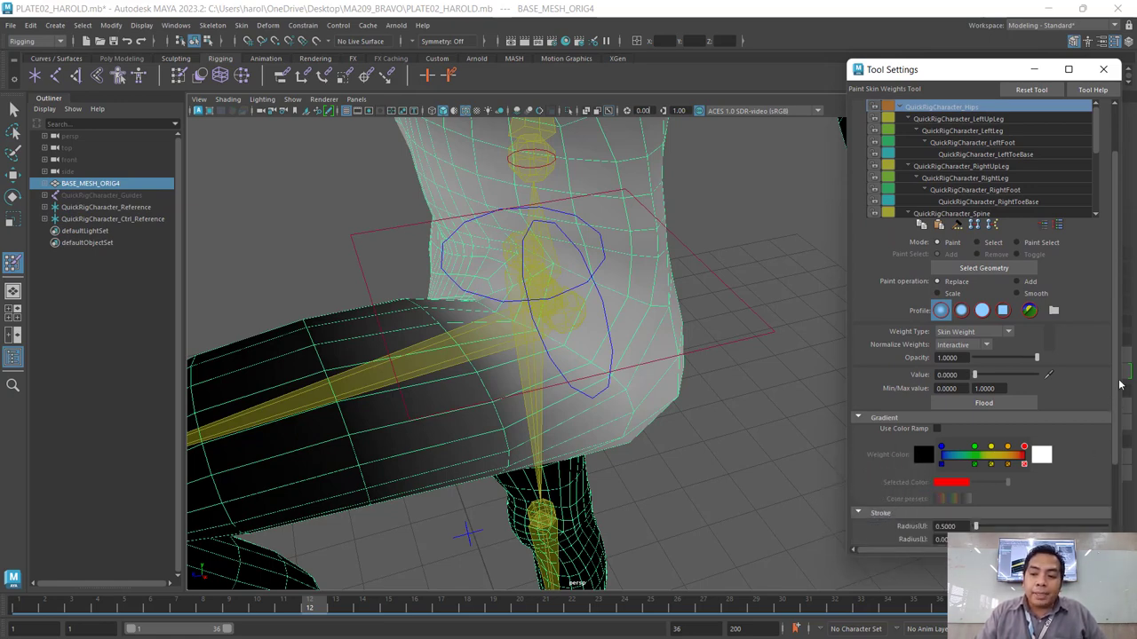
scroll(1116, 385, down, 3)
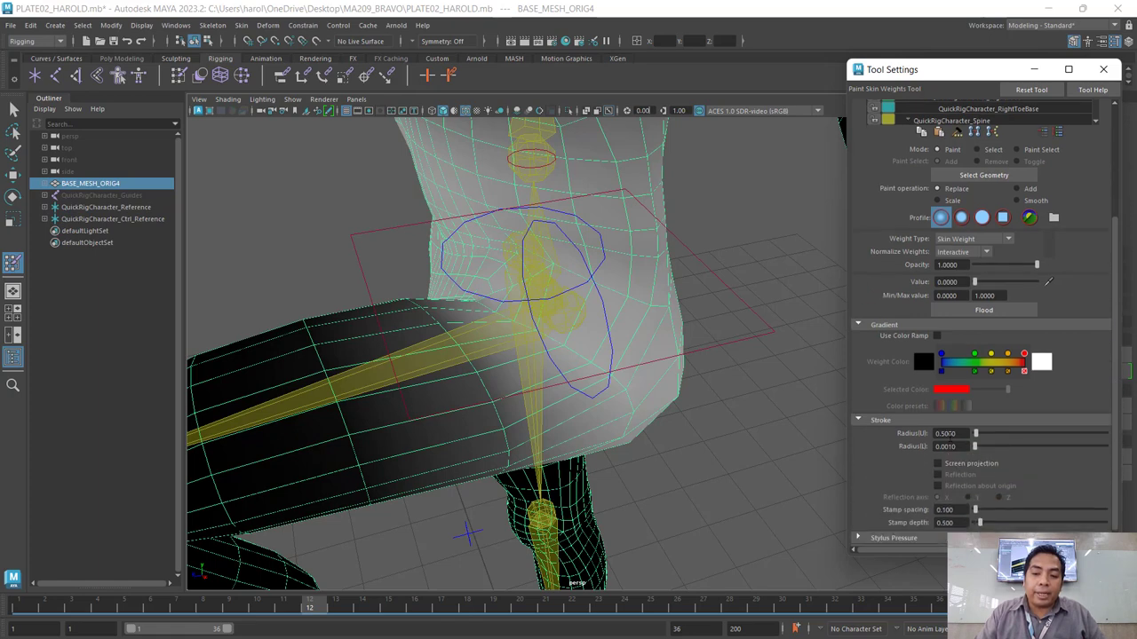
click(949, 434)
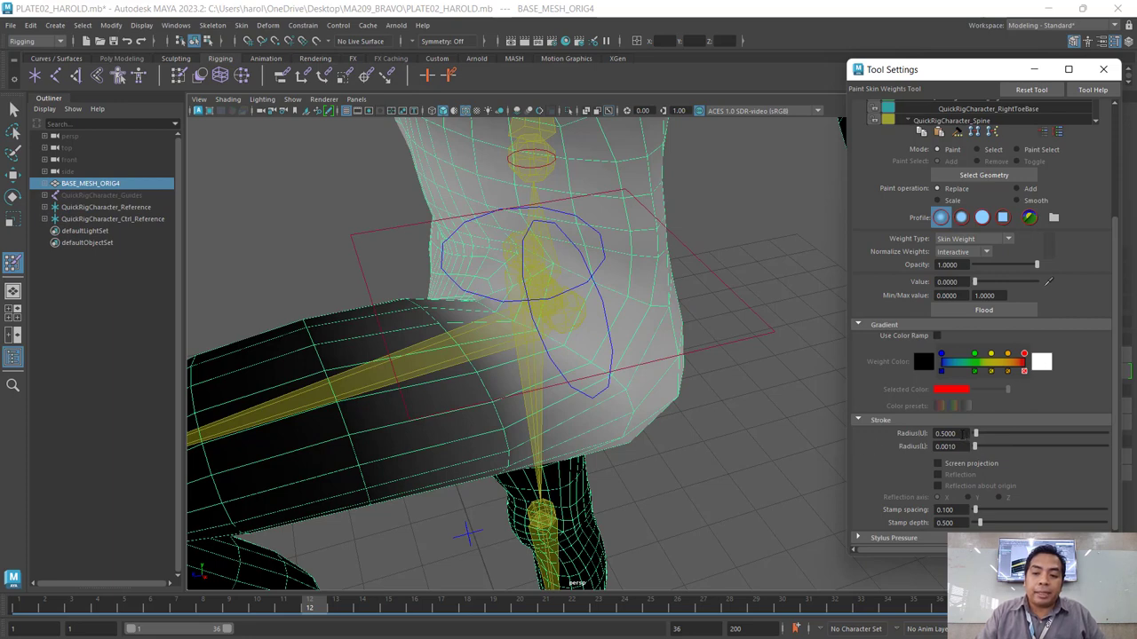
double_click(964, 434)
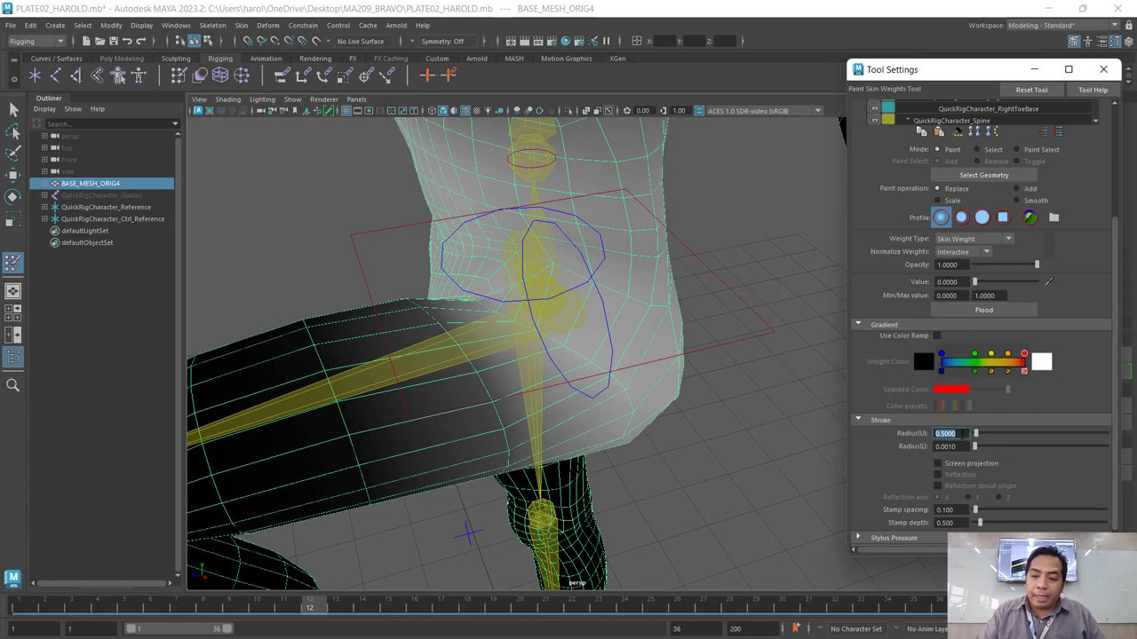
text(1)
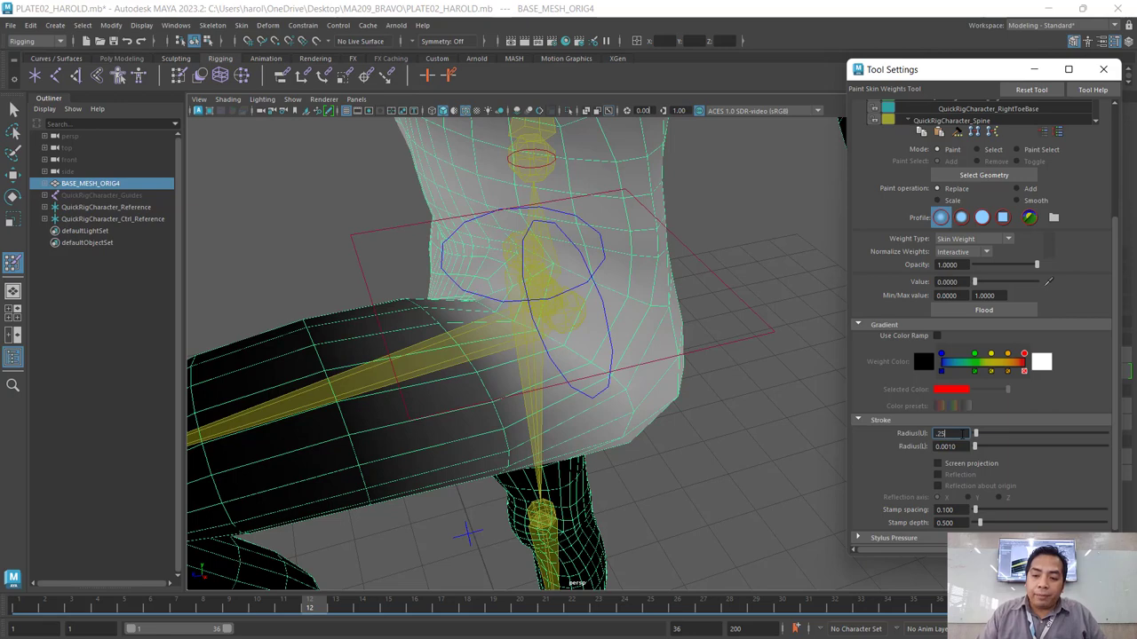
text(5)
key(Return)
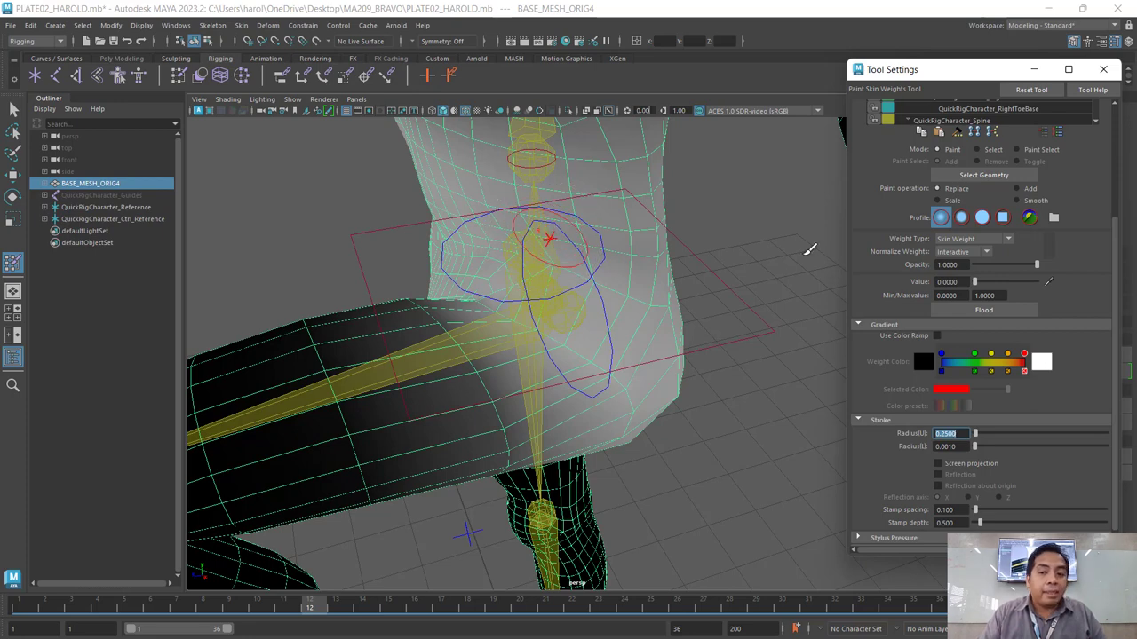
scroll(977, 356, up, 5)
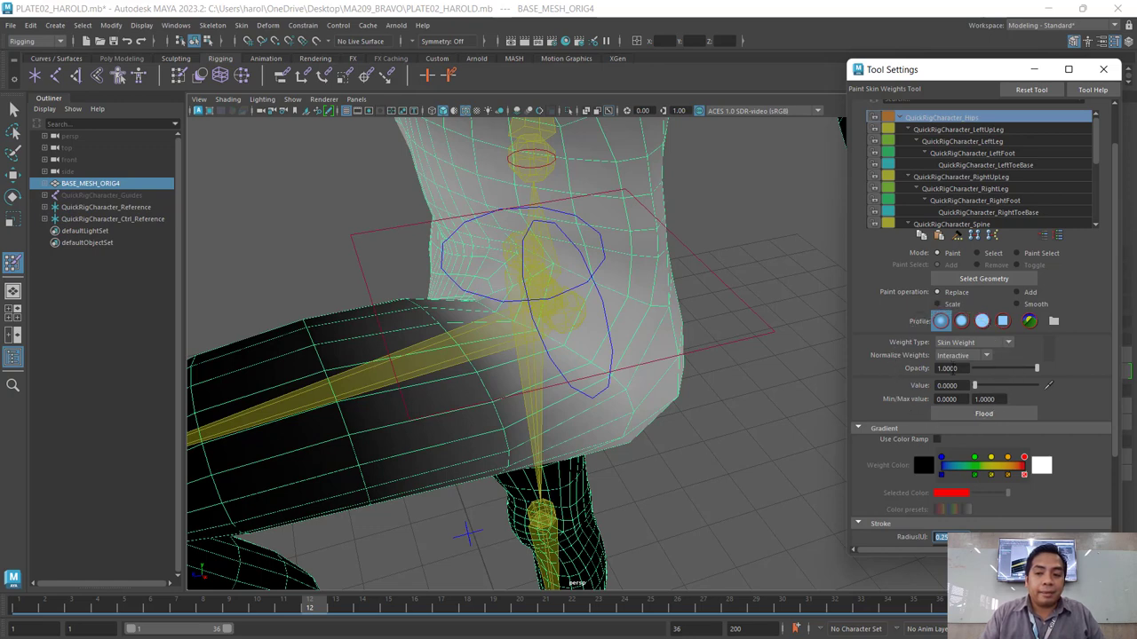
Paint zero Hips weight around the hip joint.
click(952, 371)
click(952, 371)
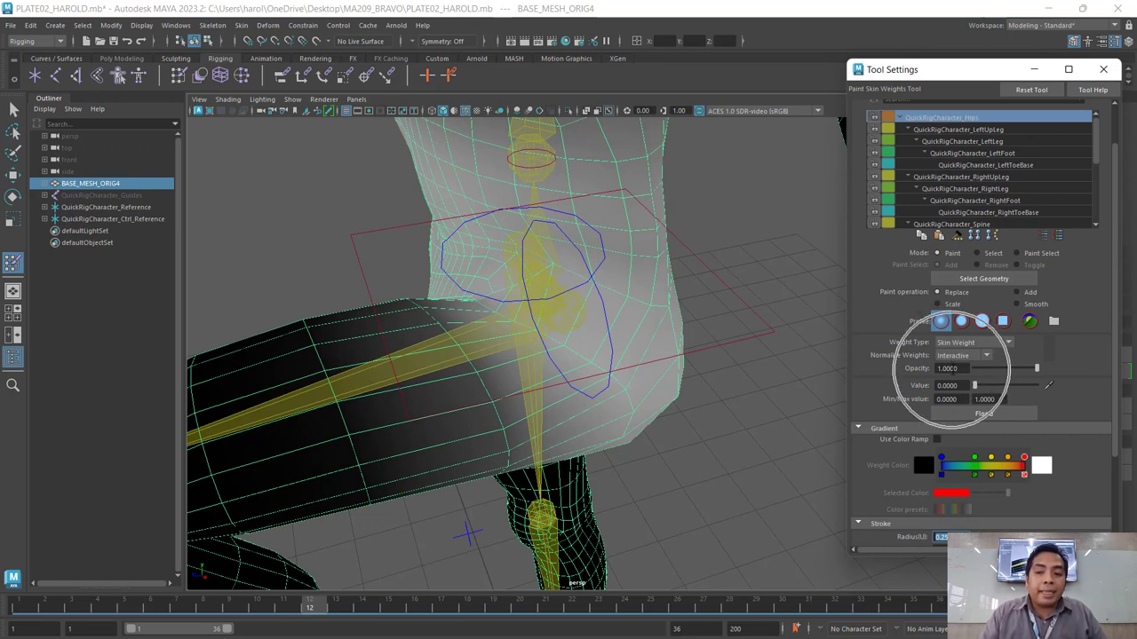
click(951, 371)
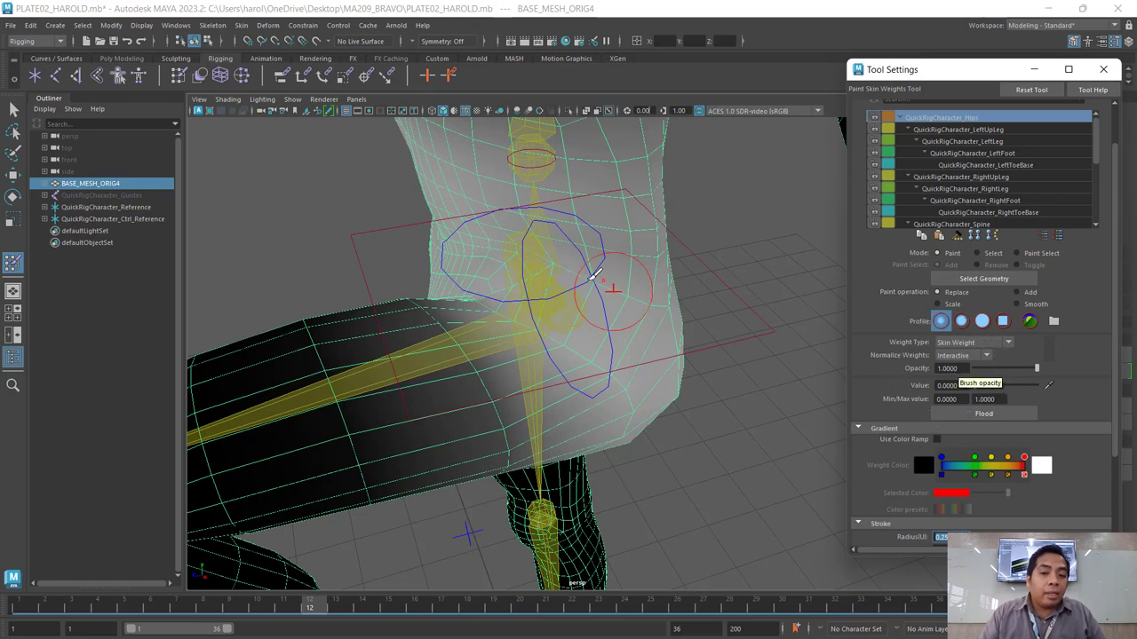
click(581, 269)
drag(586, 279, 558, 254)
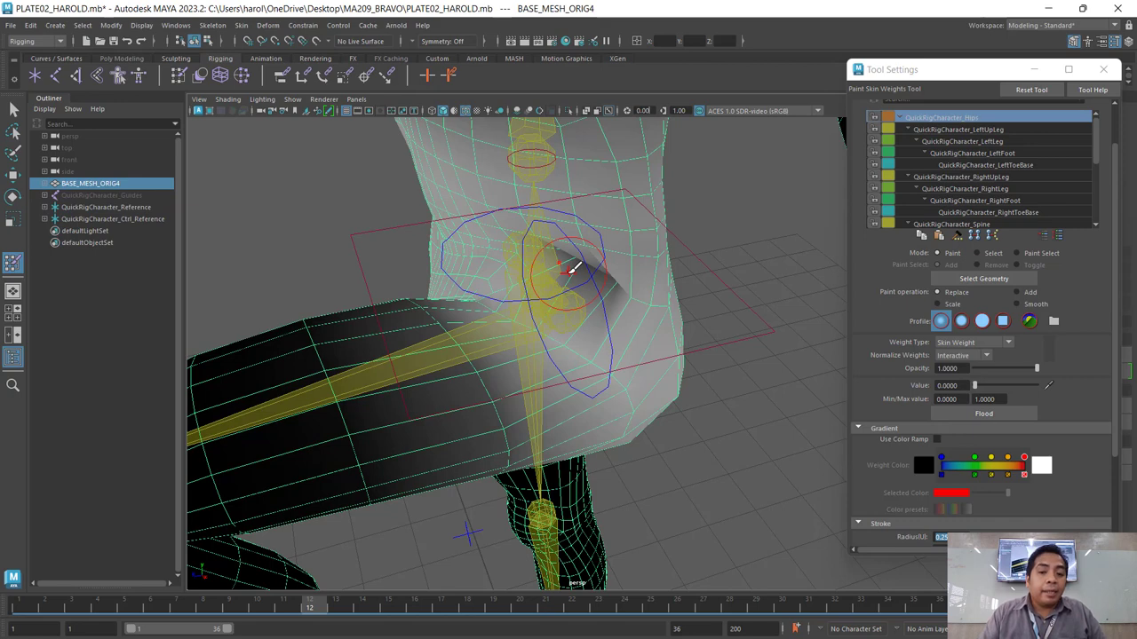
click(571, 269)
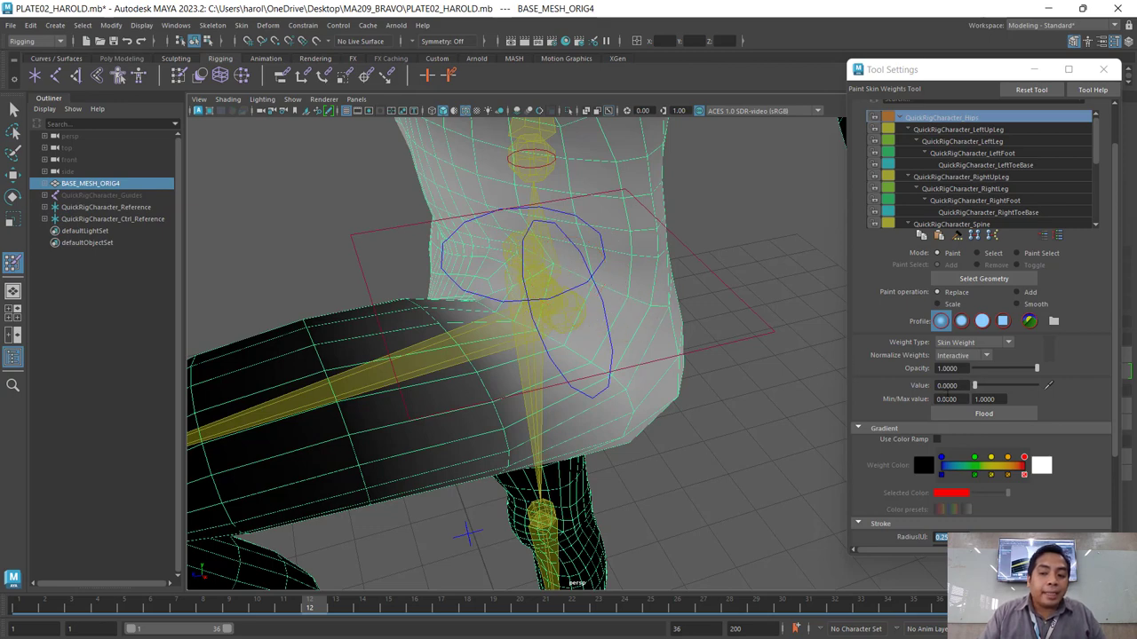
Set the paint value to 0.5 and paint half weight across the hip.
double_click(960, 386)
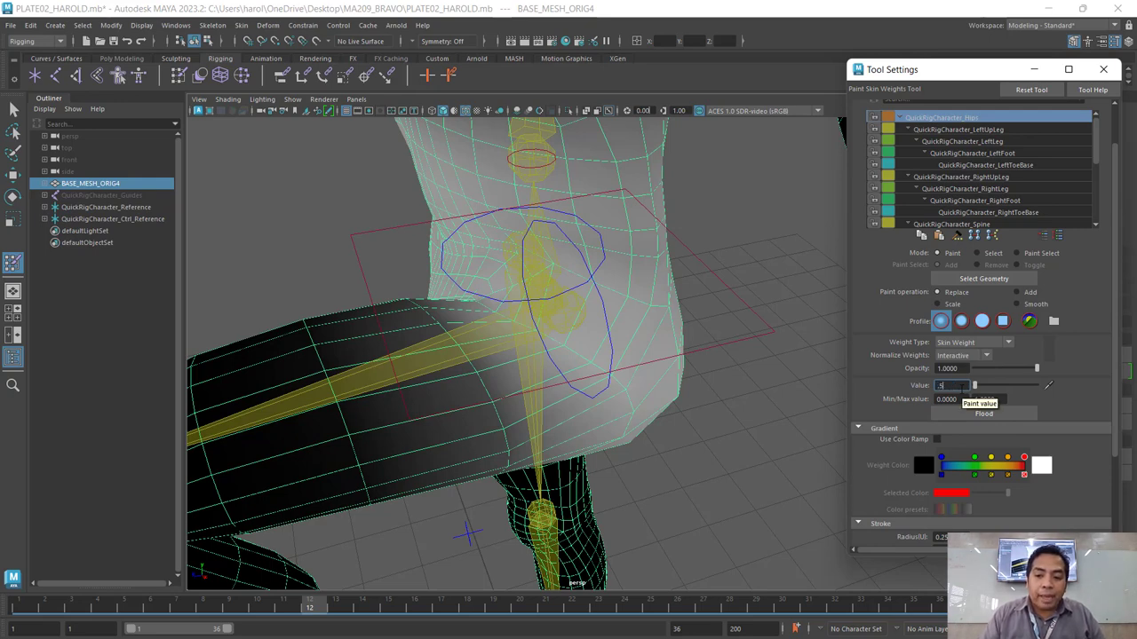
text(0.5)
key(Return)
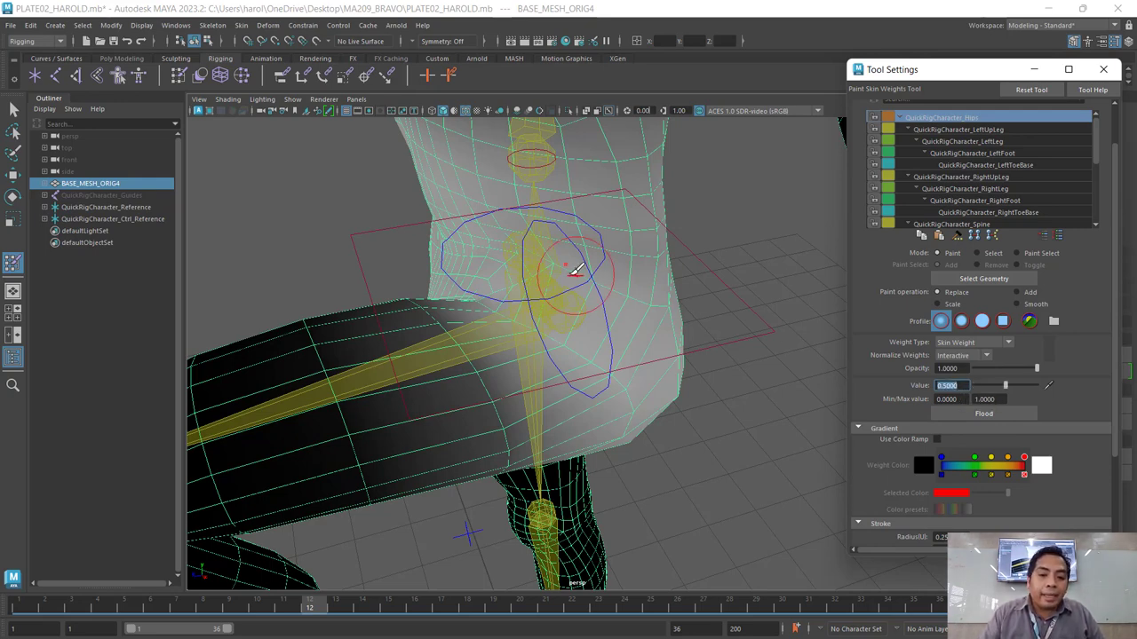
mouse_move(578, 266)
mouse_down()
mouse_move(599, 300)
mouse_move(542, 259)
mouse_up()
drag(588, 310, 607, 328)
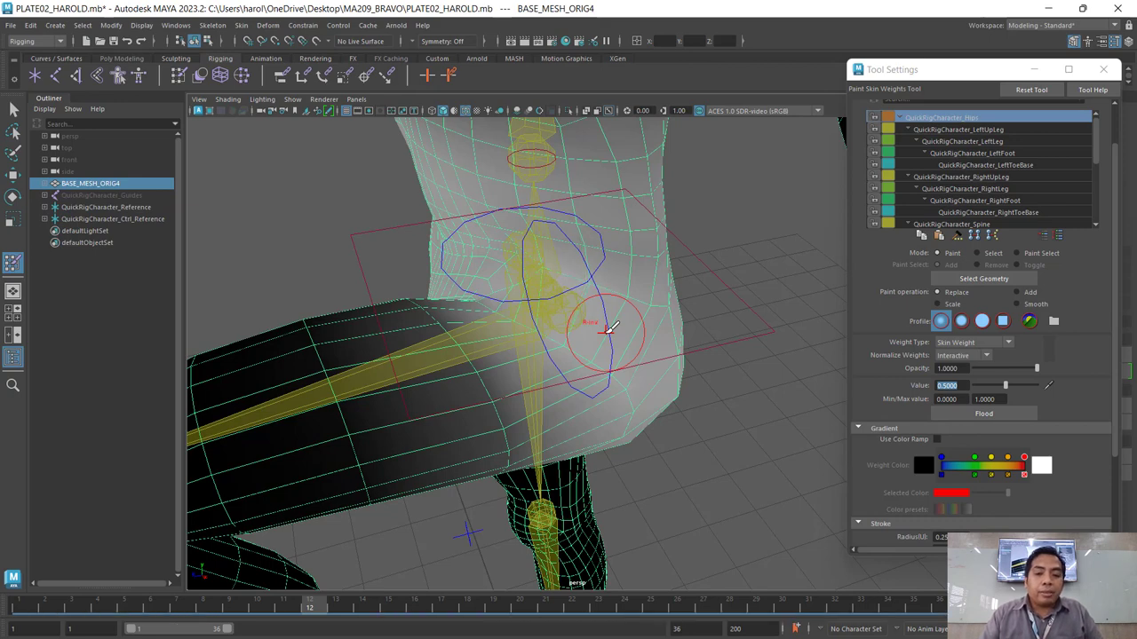
Set the paint value to 1.0 and paint full weight onto the hip.
click(961, 385)
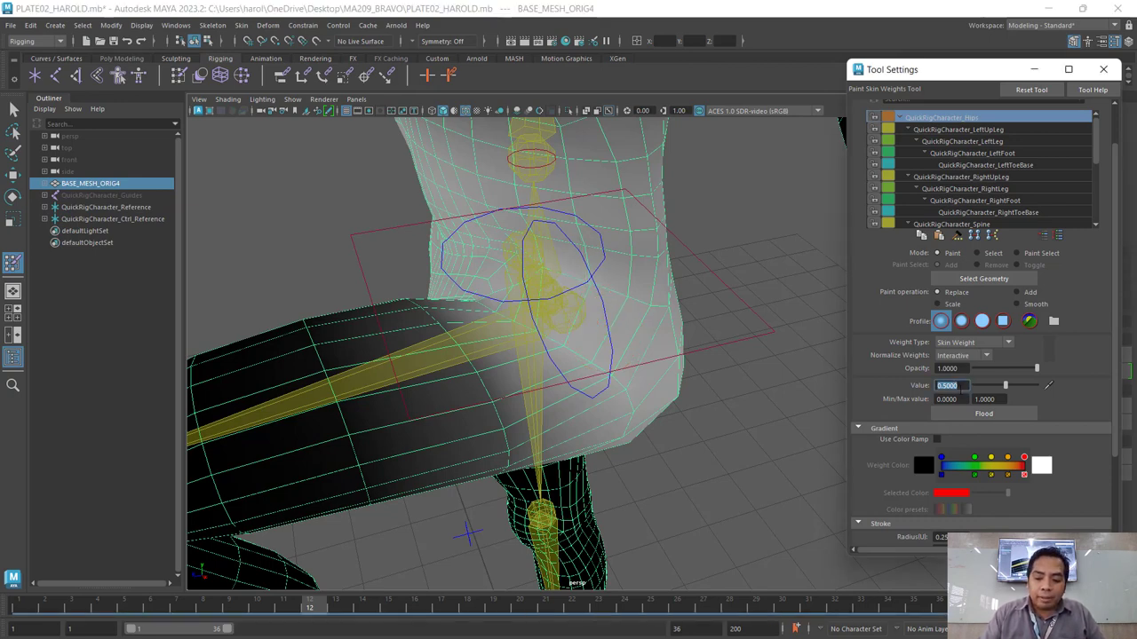
text(1.0000)
drag(497, 256, 506, 282)
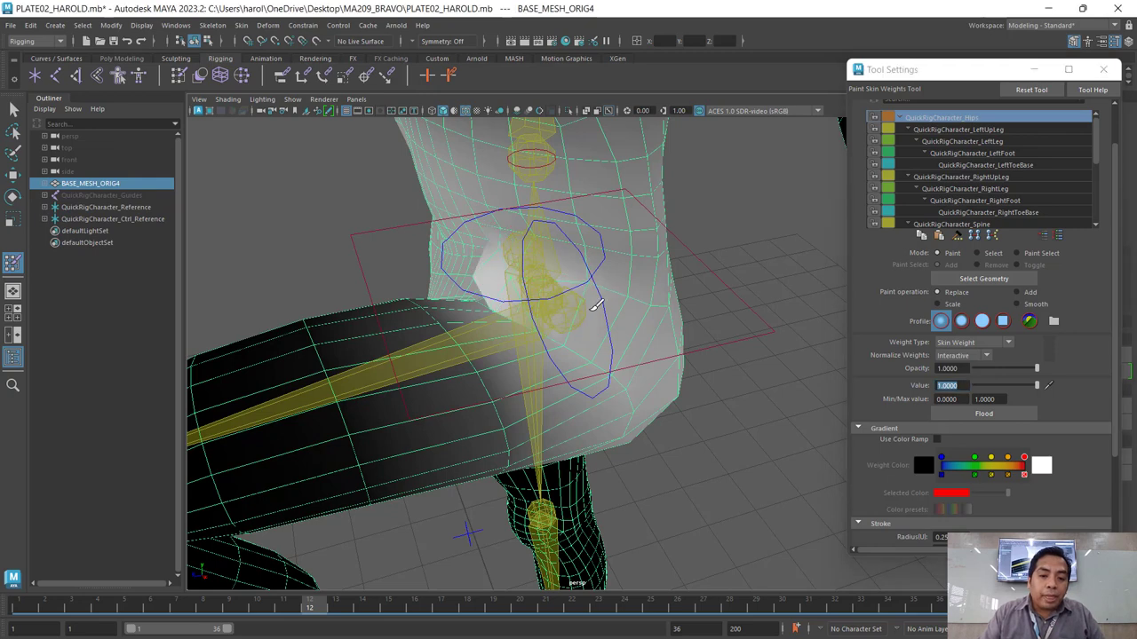
drag(607, 307, 561, 282)
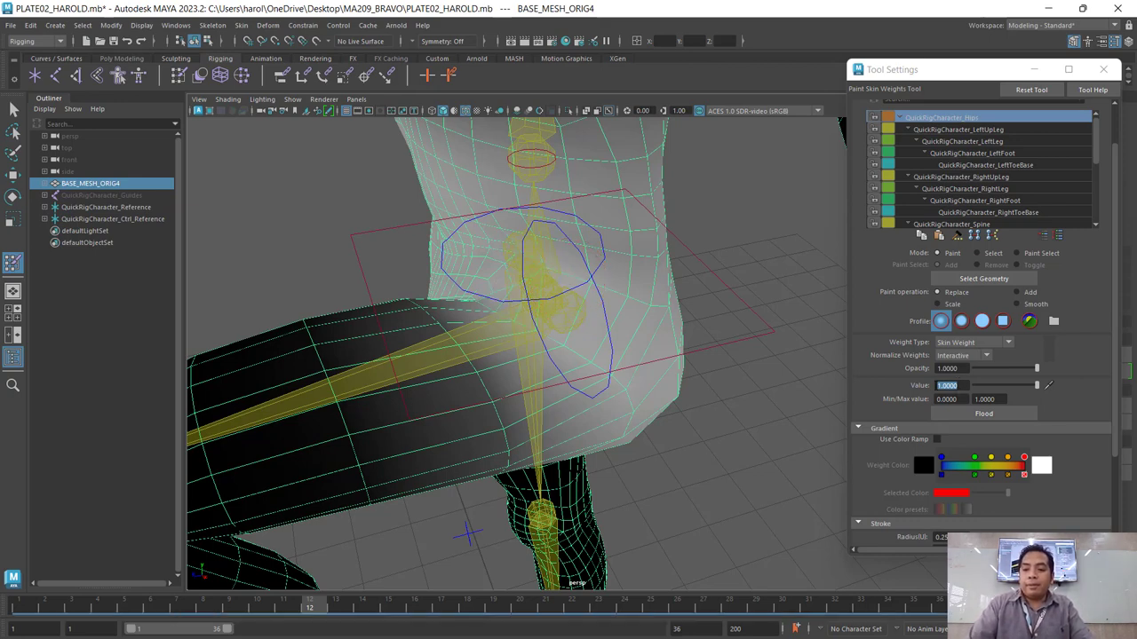
Turn on shaded display with wireframe and paint 0.25-strength weight over the hip.
key(5)
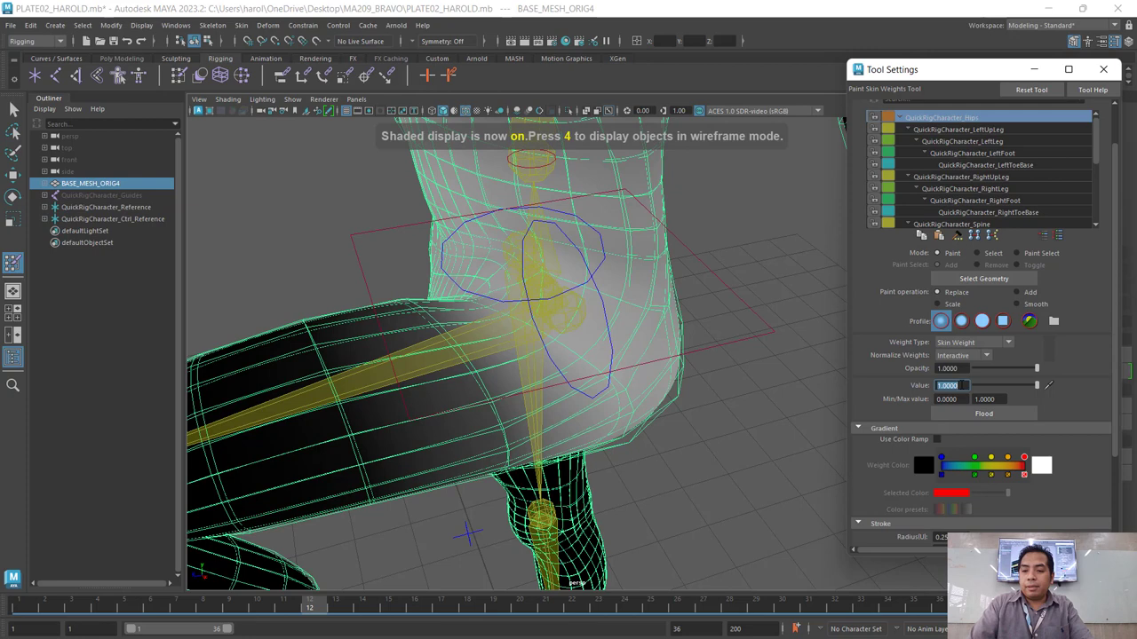
text(.25)
key(Return)
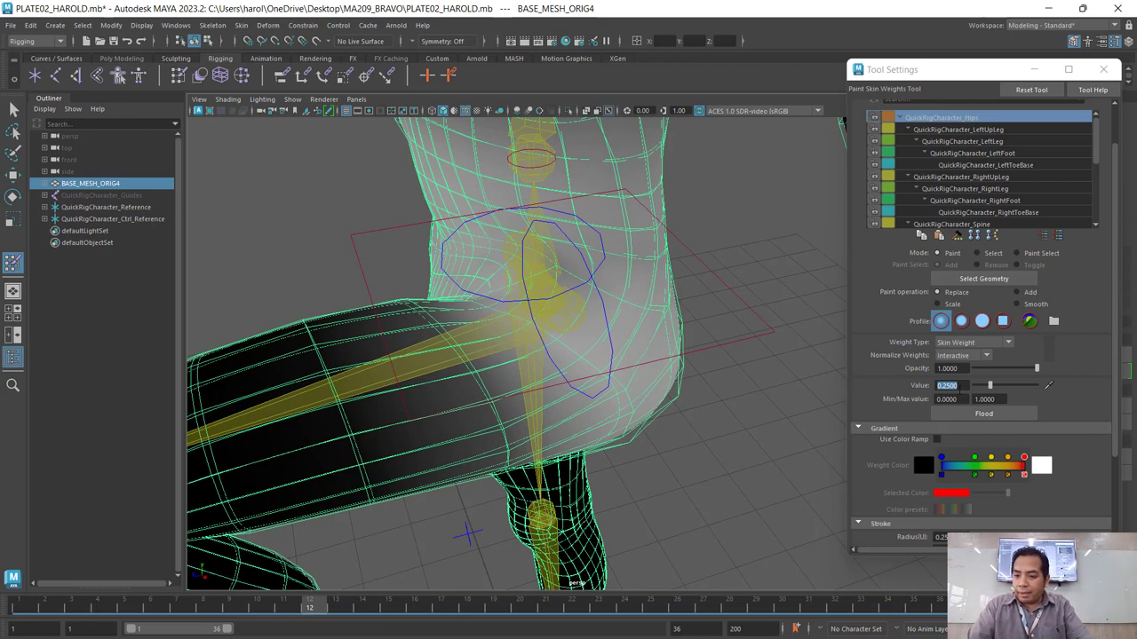
click(957, 386)
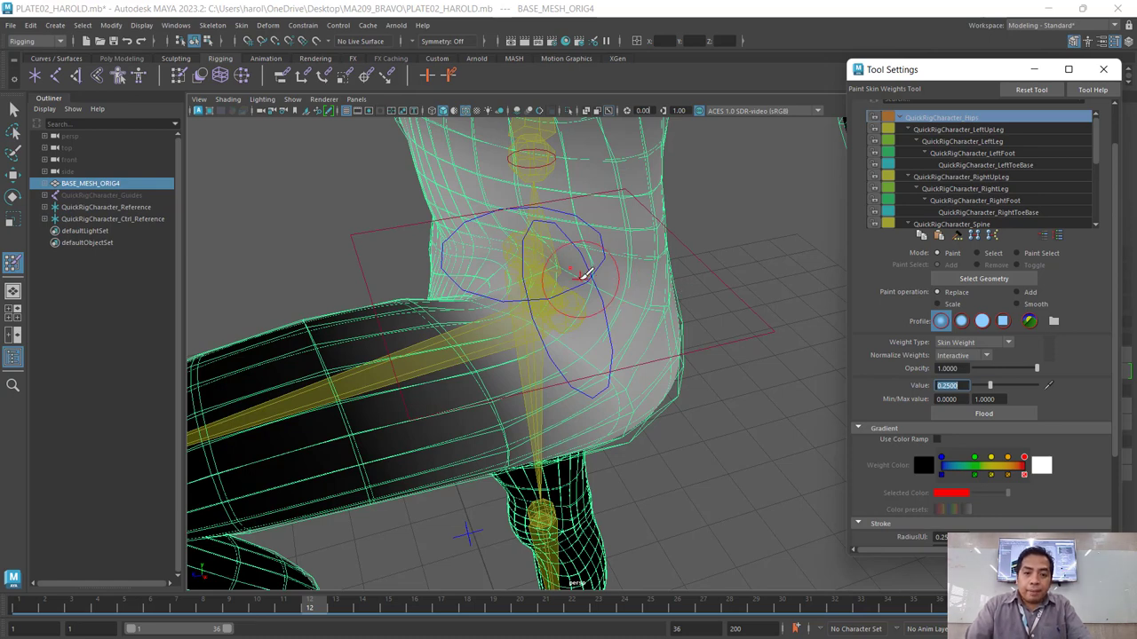
drag(582, 276, 621, 330)
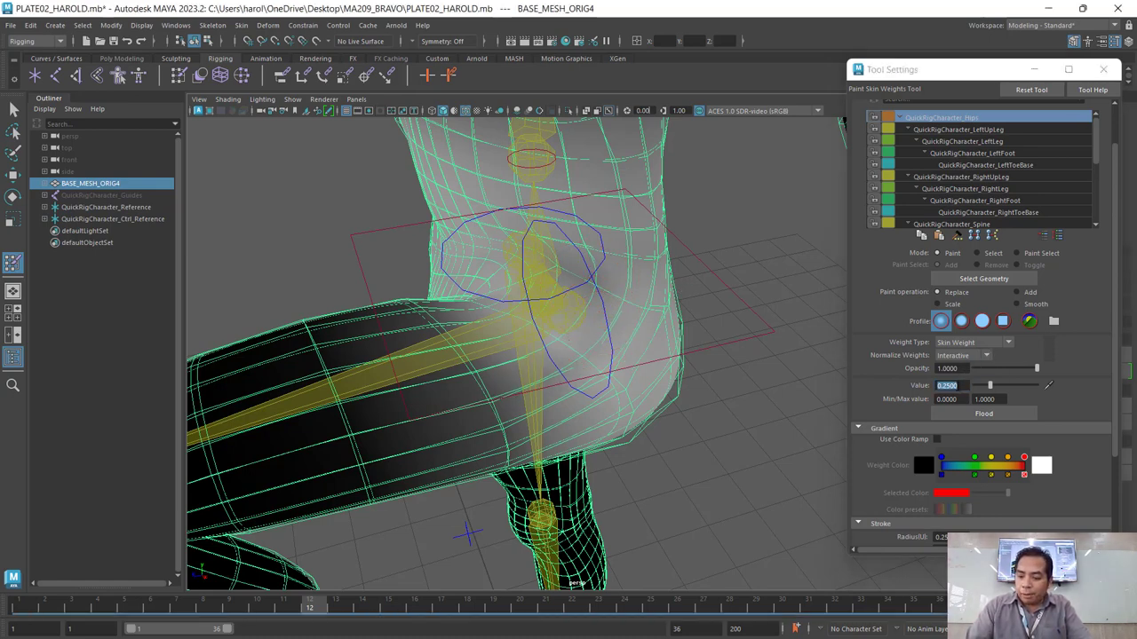
Set the paint value to 0.5 and paint half weight around the hip joint.
key(5)
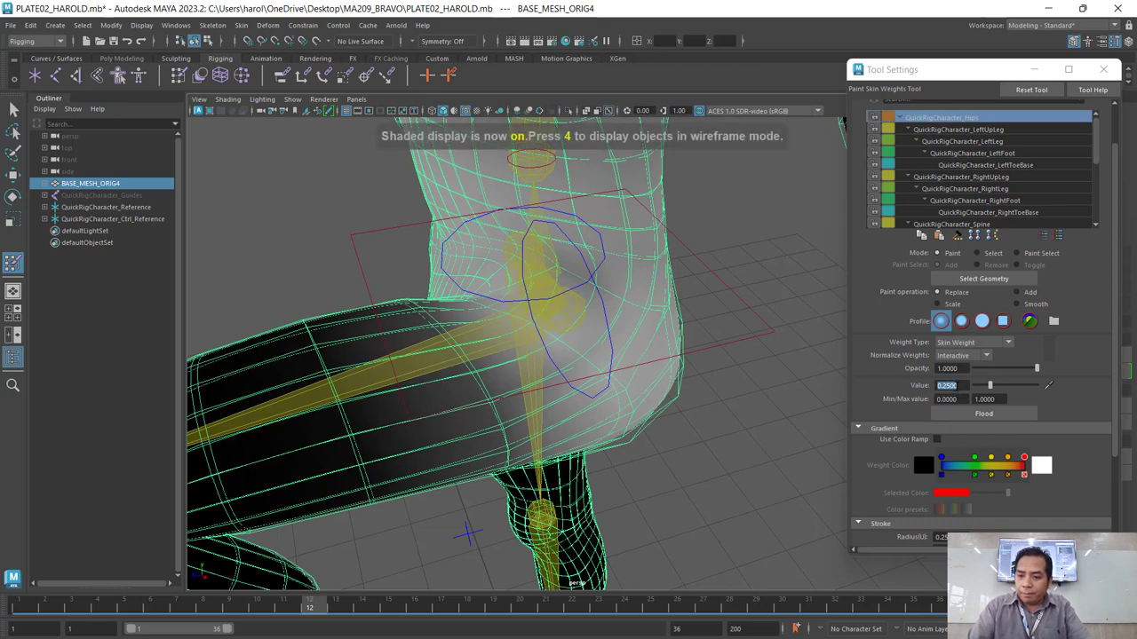
text(0.5)
key(Return)
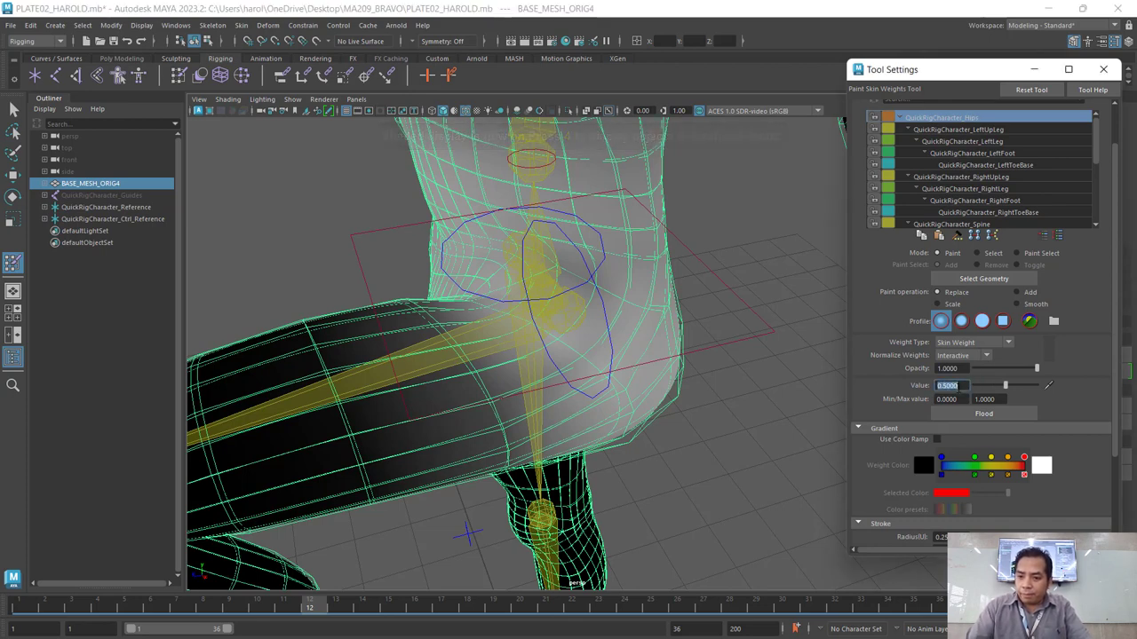
click(540, 283)
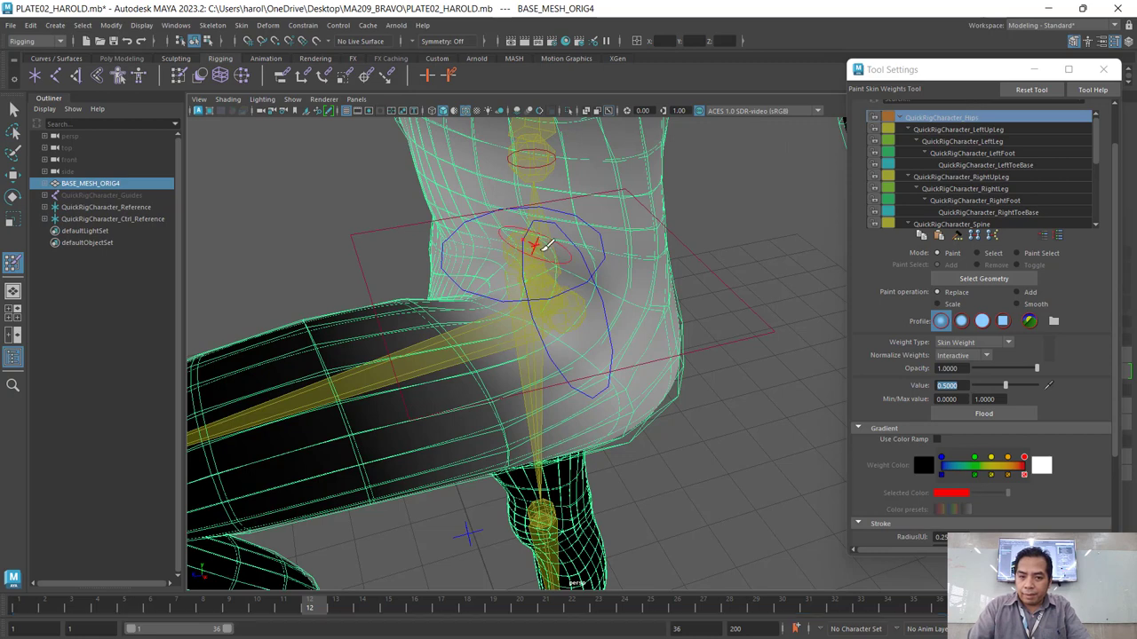
drag(571, 251, 568, 286)
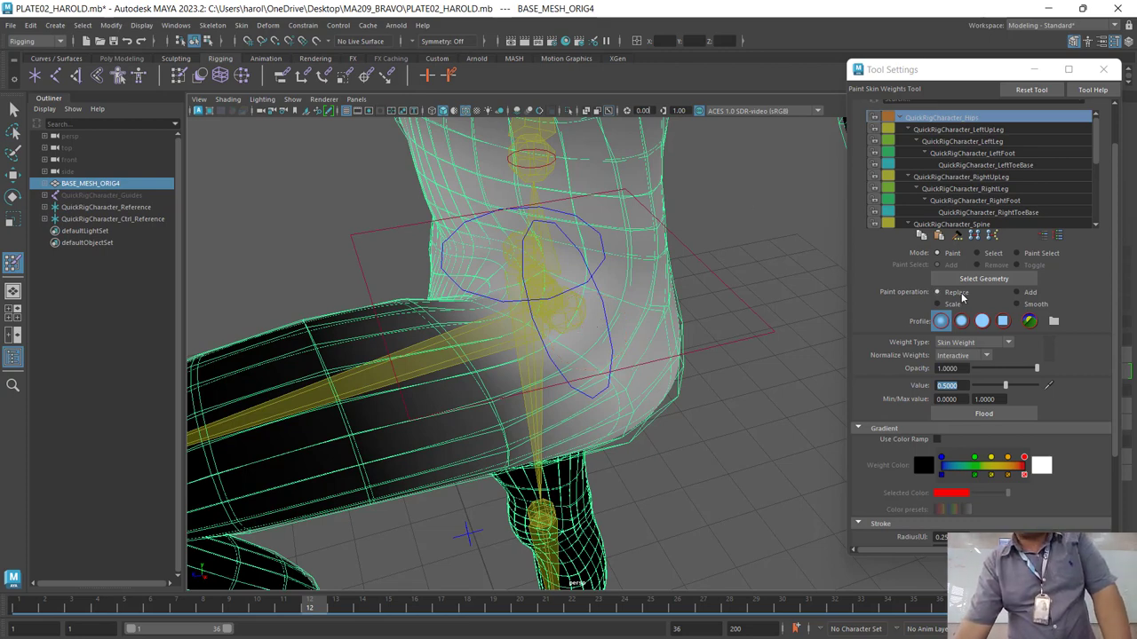
Add extra weight over the hip with the Add paint operation, then return to Replace.
click(961, 299)
click(962, 299)
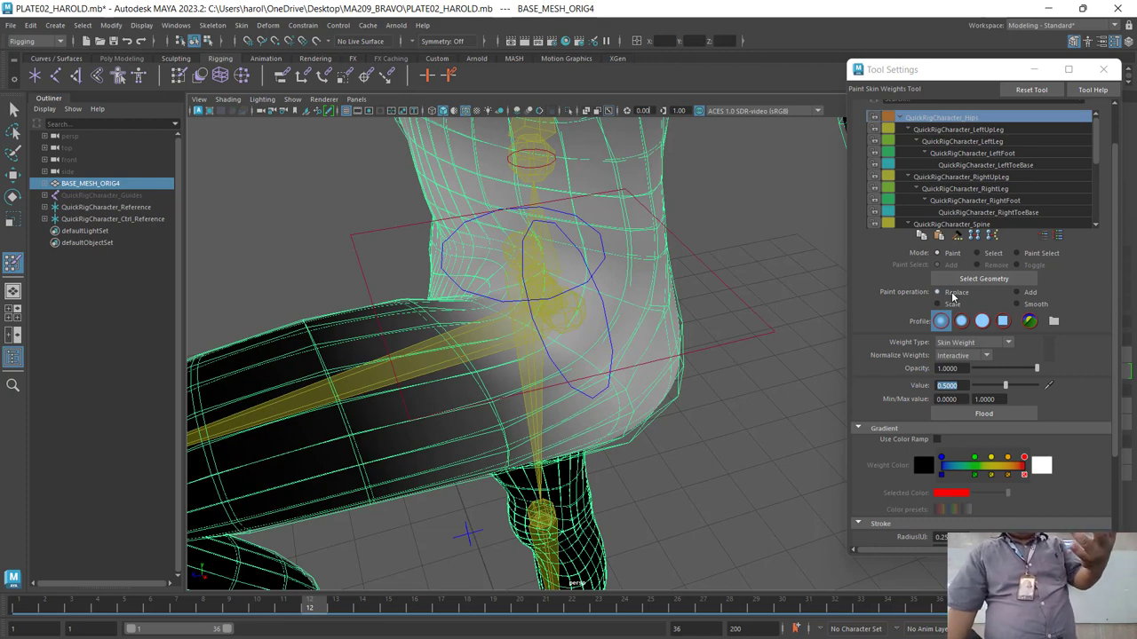
click(1018, 293)
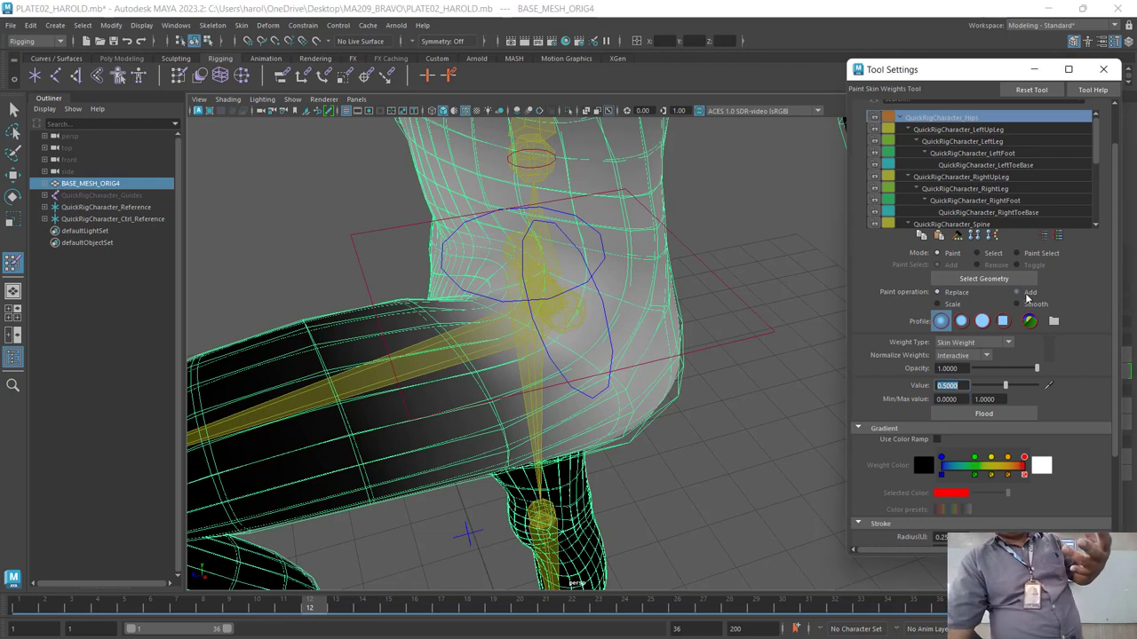
mouse_move(520, 261)
mouse_down()
mouse_move(585, 308)
mouse_move(575, 340)
mouse_up()
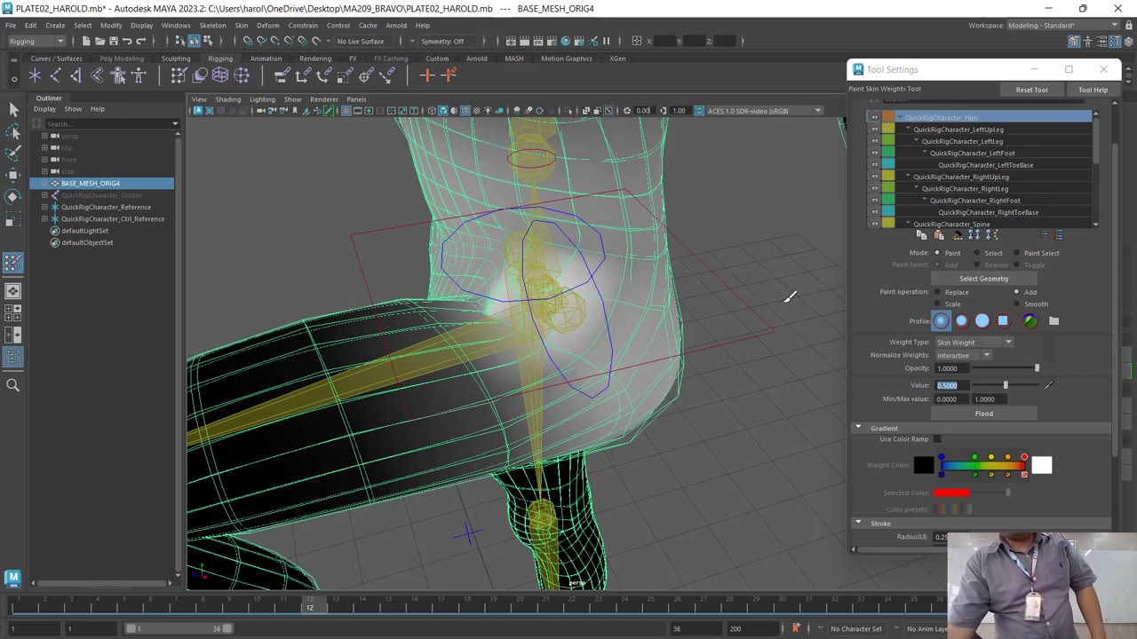
click(931, 294)
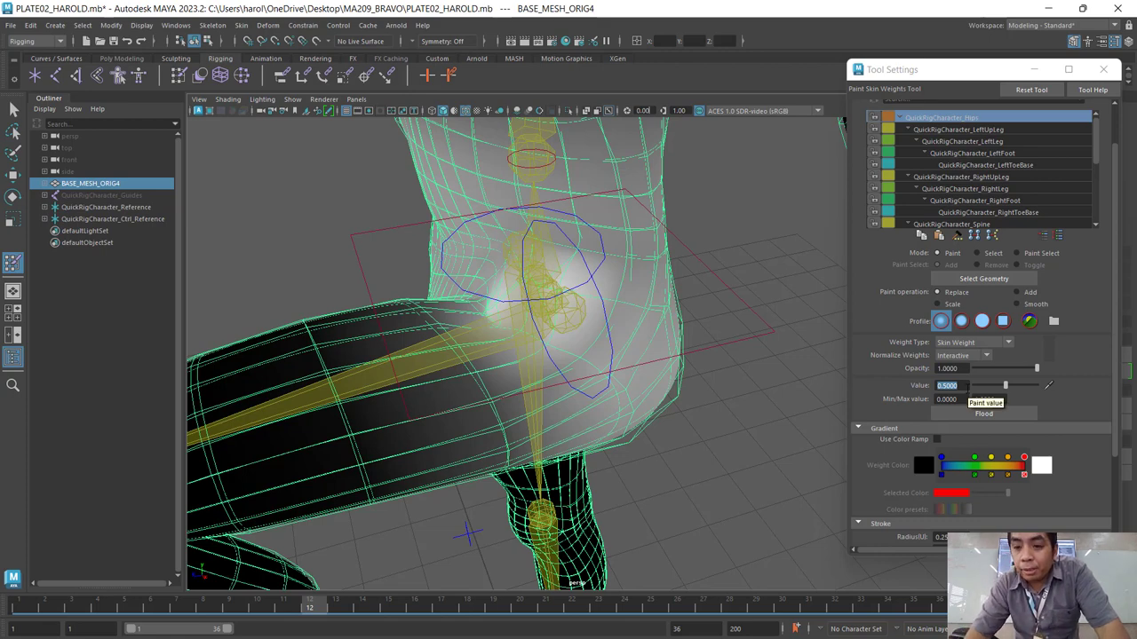
Paint light 0.1 weight across the hip and scrub from frame 2 to check the leg raise.
key(ctrl+z)
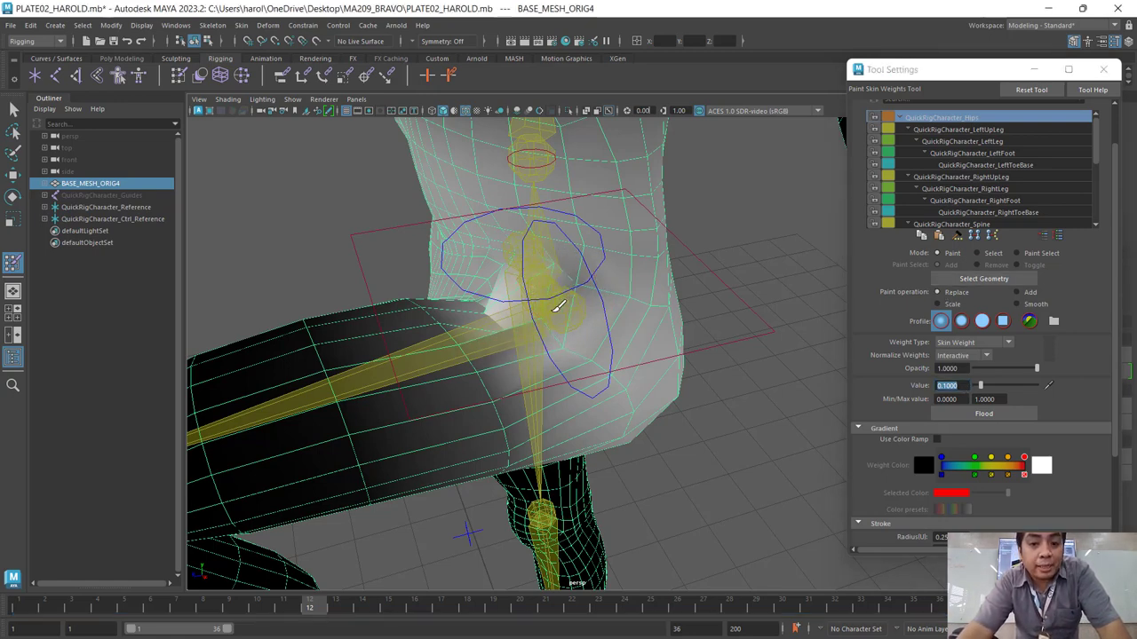
drag(506, 280, 597, 297)
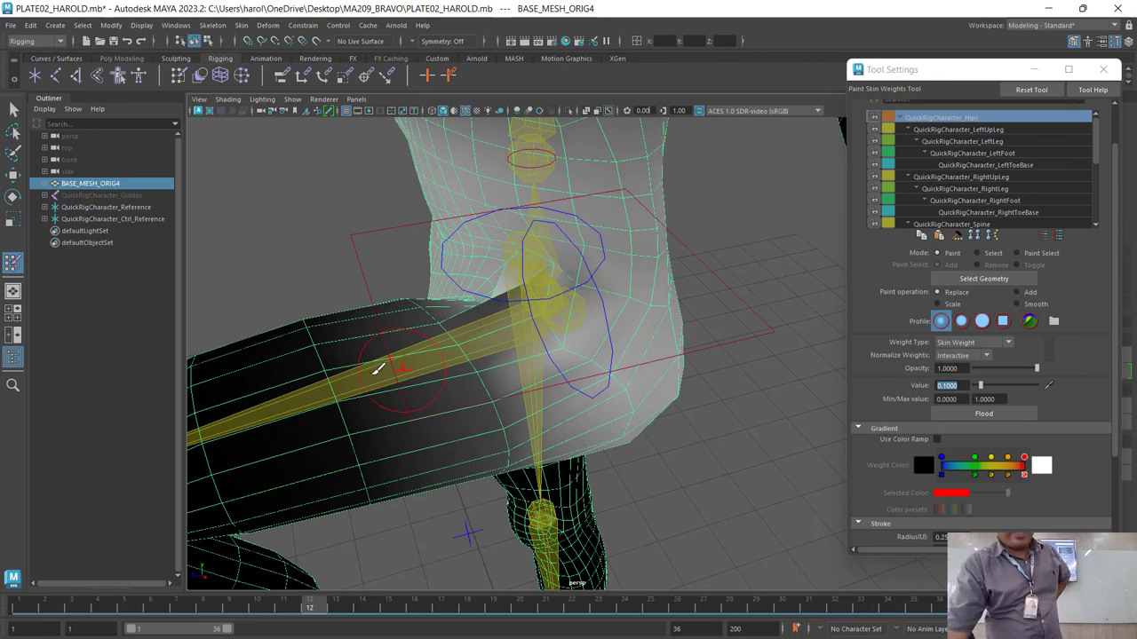
click(46, 607)
mouse_move(73, 616)
mouse_down()
mouse_move(471, 614)
mouse_move(330, 580)
mouse_move(54, 568)
mouse_up()
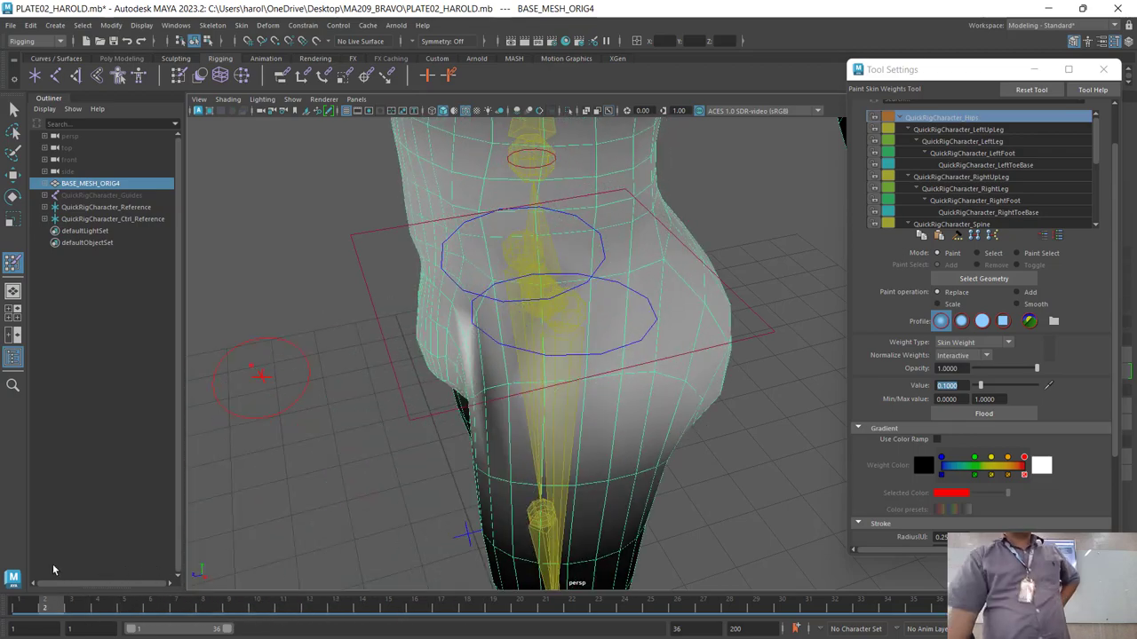